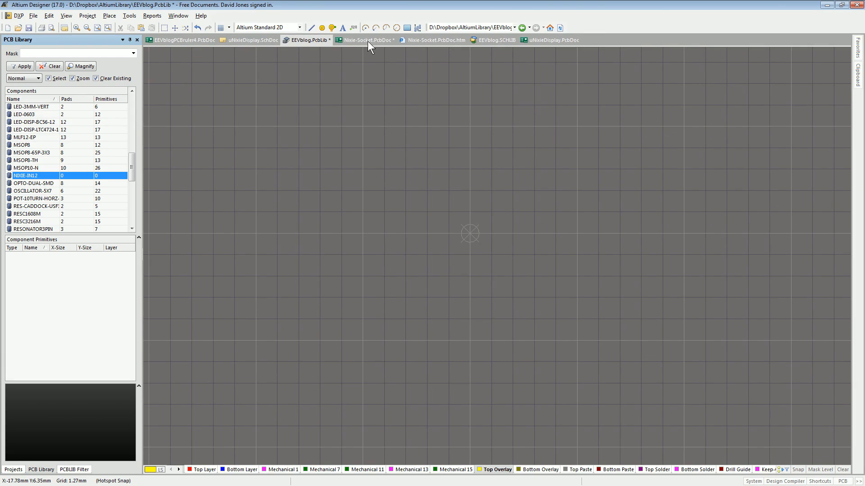
- Inspect both sides of the whole Nixie-Socket.PcbDoc board in 3D, and return to the 2D layout
left_click(367, 41)
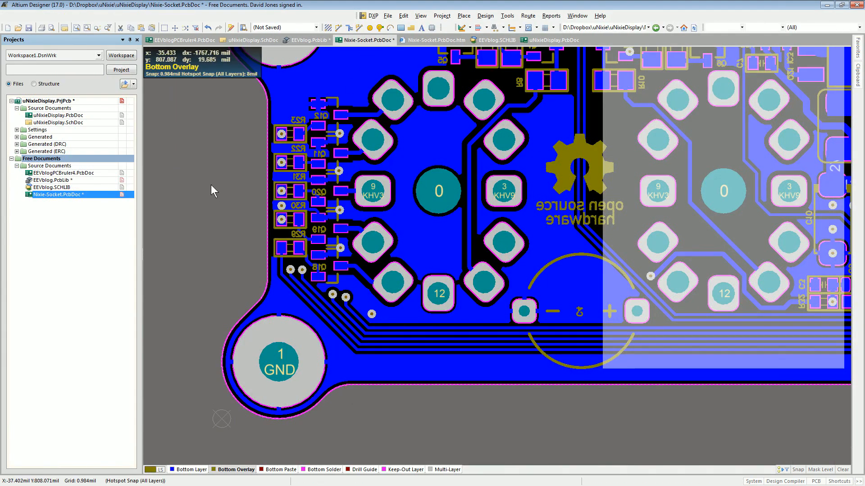
left_click(211, 183)
key("z")
key("a")
key("3")
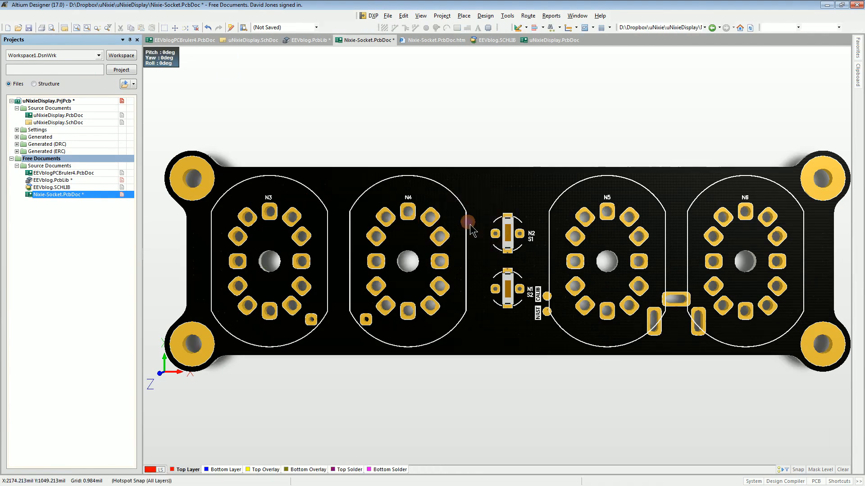
right_click_drag(504, 269, 618, 282, "shift")
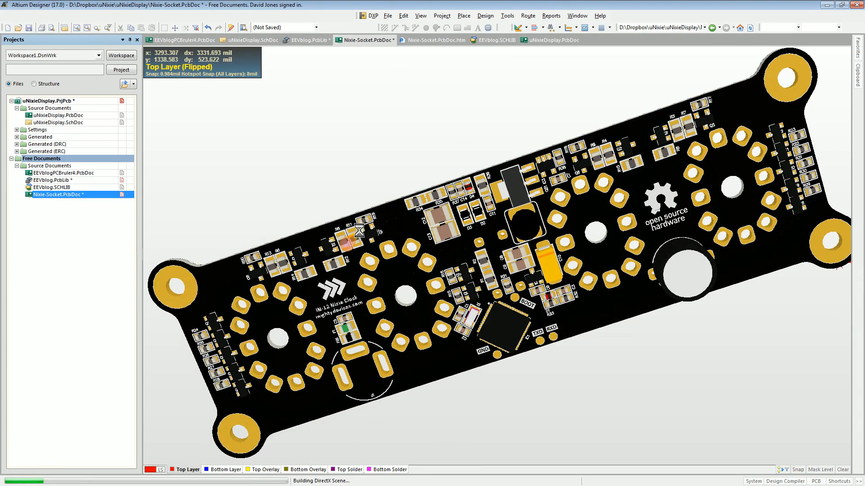
key("2")
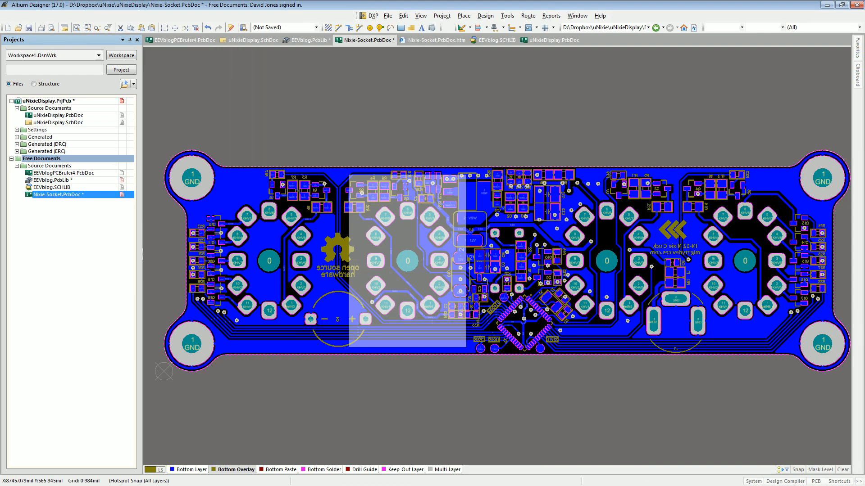
- Copy the selected N4 tube socket from the board, using the centre of its pad 0 as the reference point
key("e")
key("o")
key("s")
left_click(407, 261)
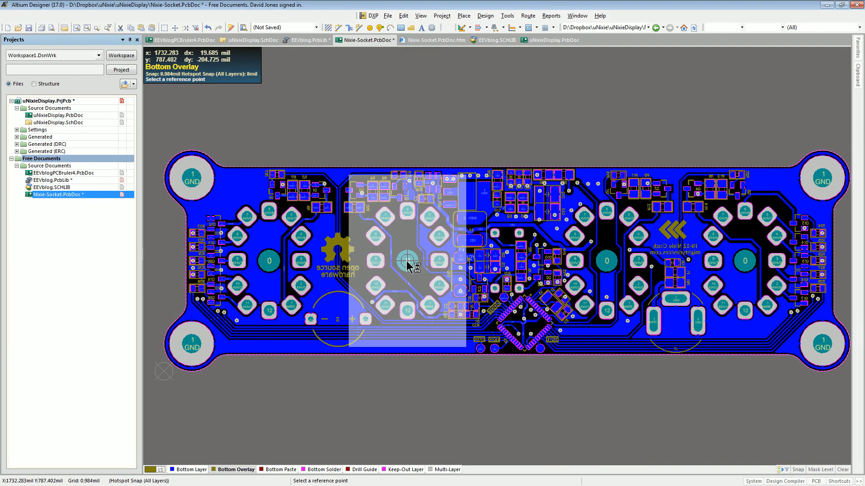
- Paste the copied socket into the empty NIXIE-IN12 footprint in EEVblog.PcbLib with pad 0 on the origin, and save the library
left_click(51, 180)
key("e")
key("p")
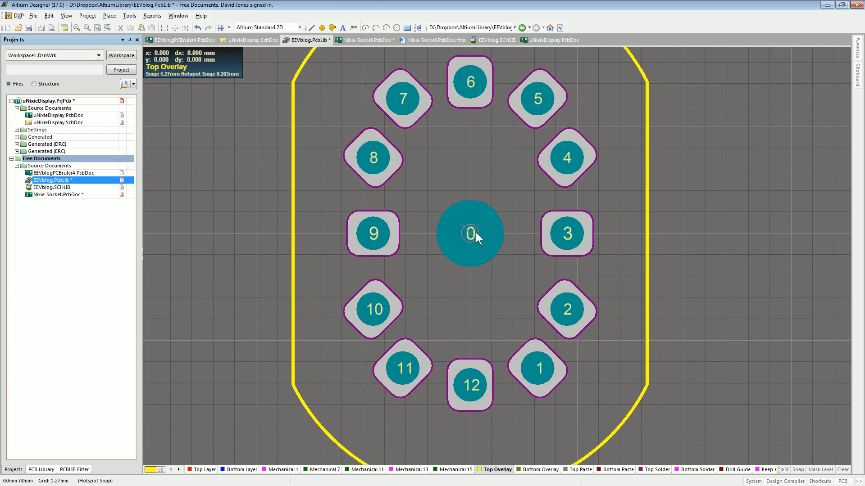
left_click(474, 233)
scroll(482, 215, "down", 3, "ctrl")
key("ctrl+s")
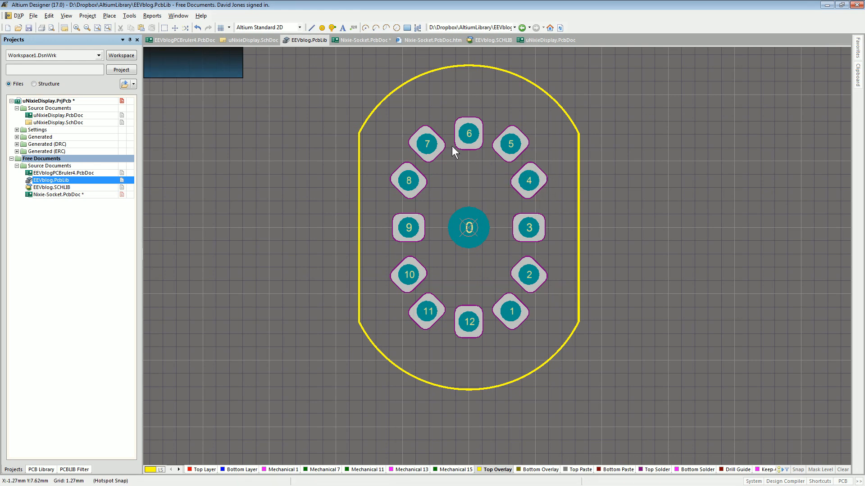
- Check the hole size in the properties of pad 6 and close them without changes
double_click(475, 142)
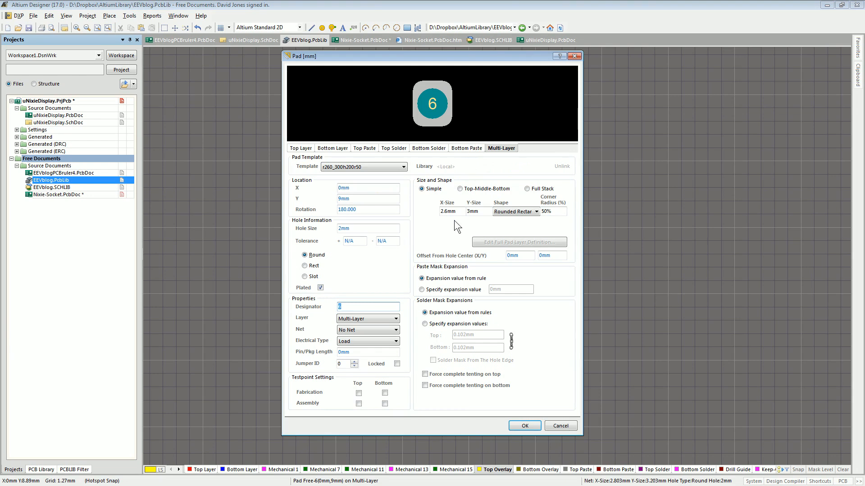
double_click(359, 228)
left_click(560, 426)
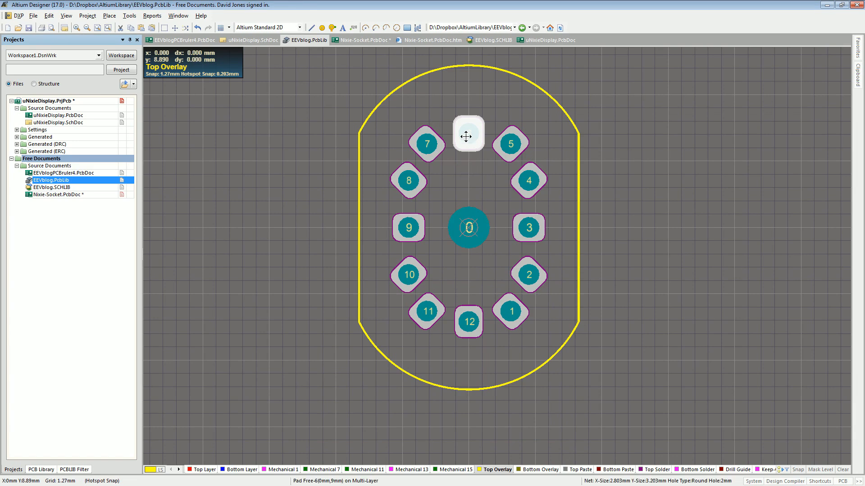
- Switch to the browser and review the introduction and clock photo in the IN-12 Nixie Clock article
left_click(827, 5)
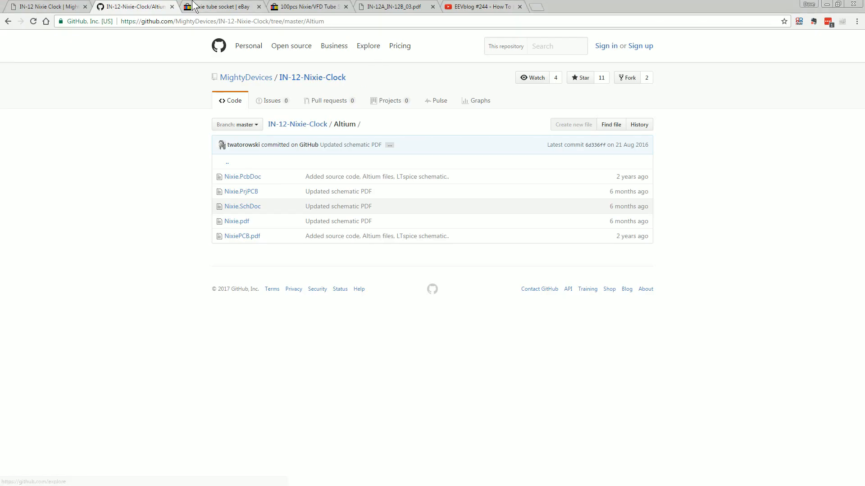
left_click(28, 5)
scroll(345, 184, "up", 20)
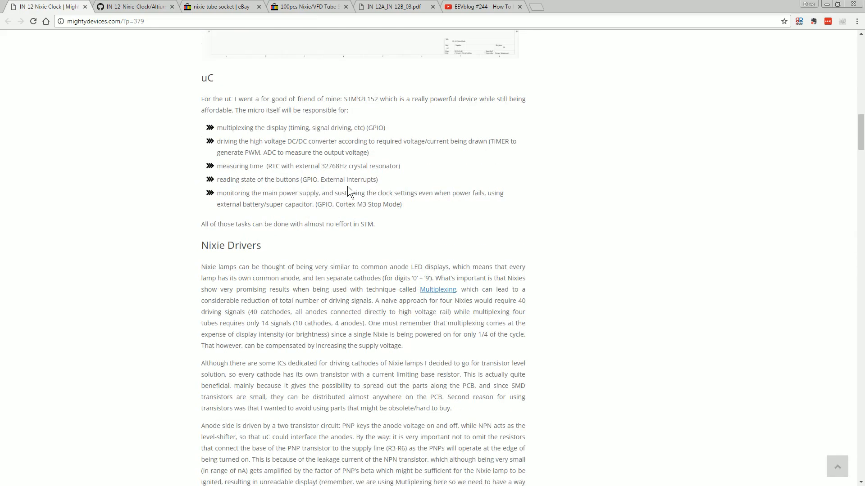
scroll(347, 185, "up", 10)
scroll(347, 185, "down", 3)
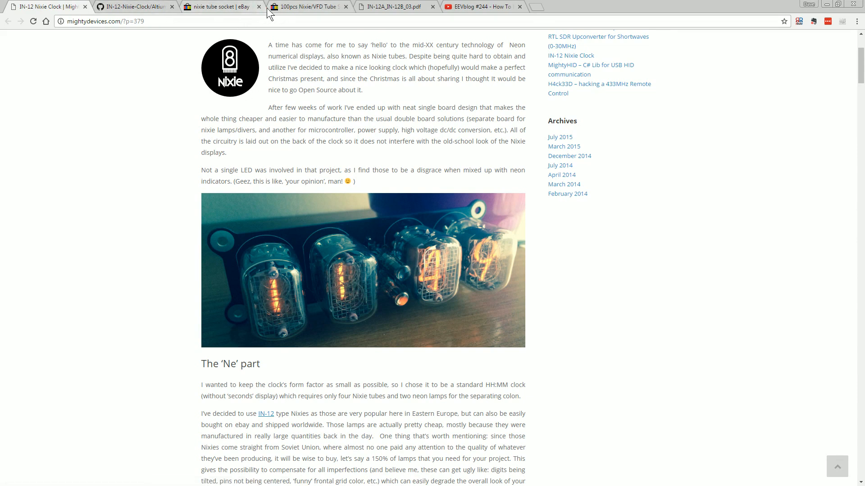
- Look through the eBay results for nixie tube sockets, comparing the available sockets and loose socket pins
left_click(216, 14)
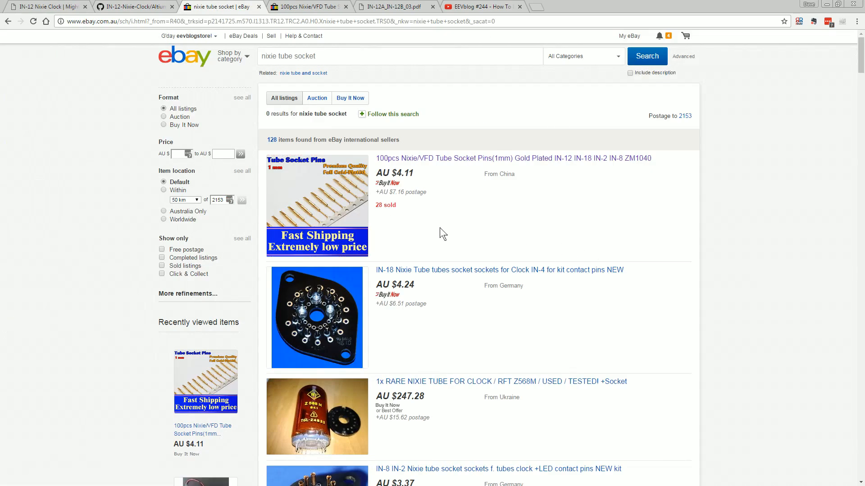
scroll(322, 309, "down", 5)
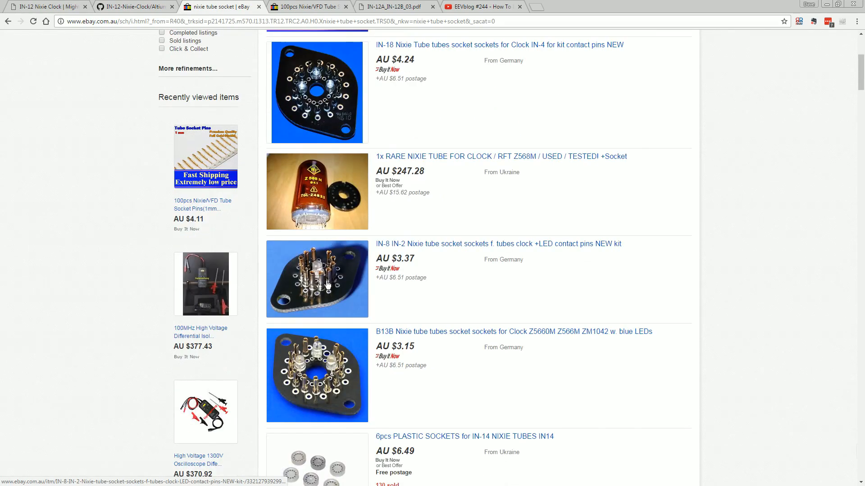
scroll(364, 242, "down", 2)
scroll(364, 242, "down", 12)
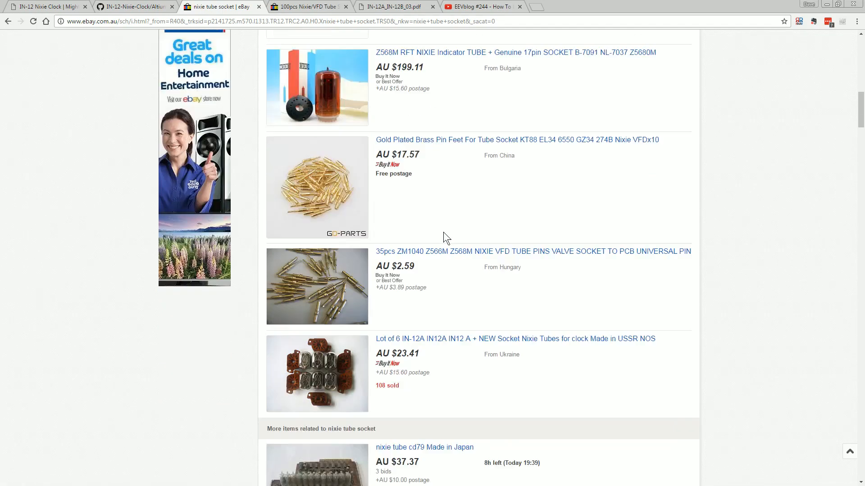
scroll(403, 224, "down", 3)
scroll(424, 228, "down", 3)
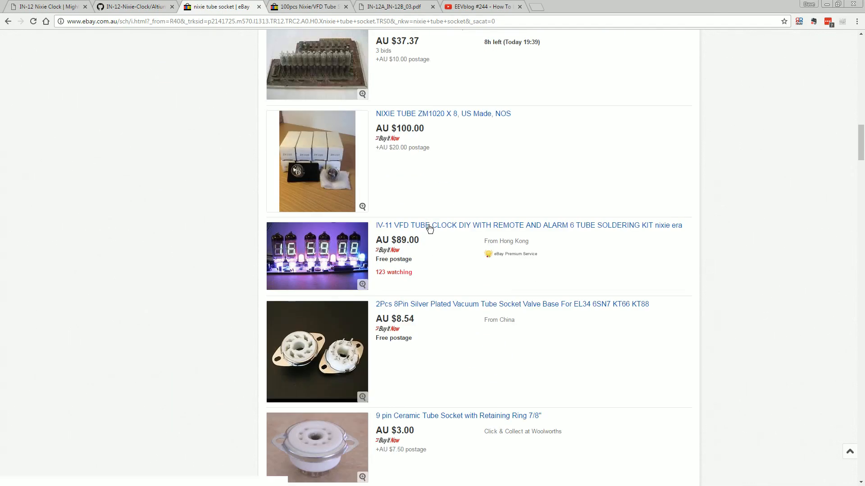
scroll(443, 227, "down", 3)
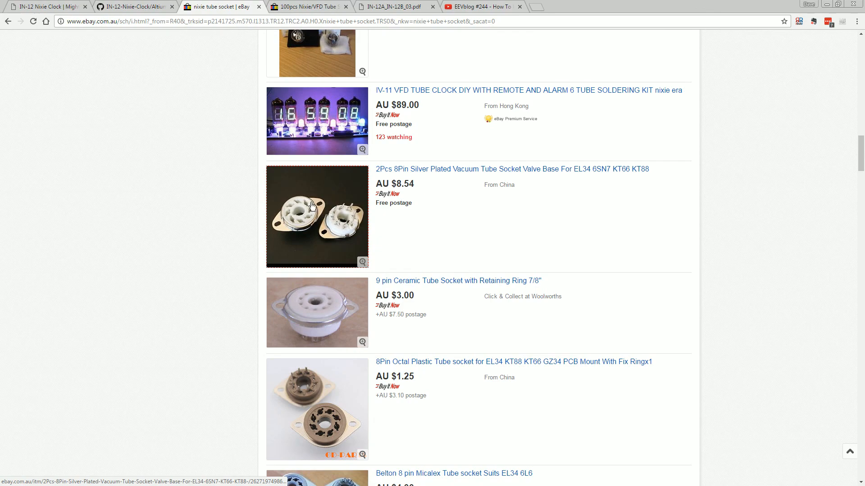
scroll(433, 247, "down", 6)
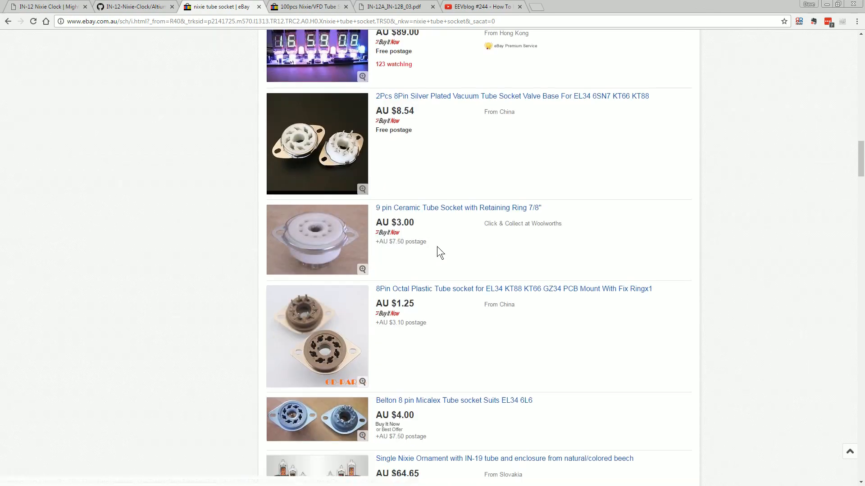
scroll(411, 276, "up", 15)
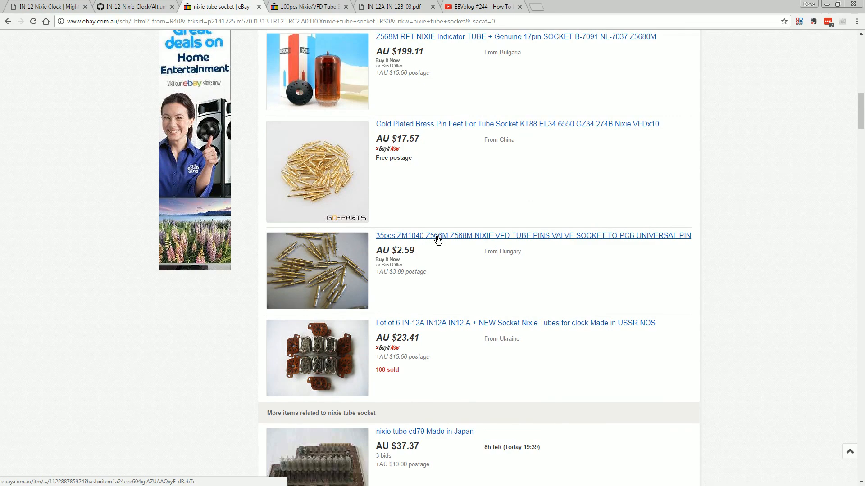
scroll(490, 203, "up", 12)
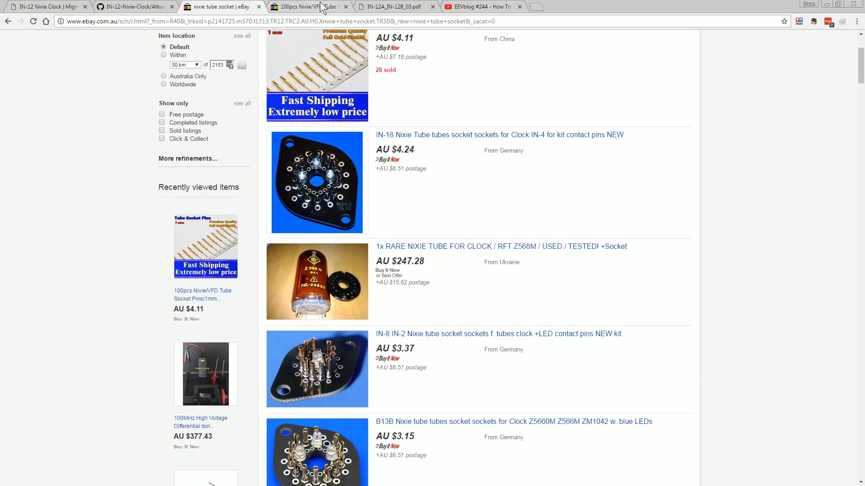
- Open the eBay listing for 100pcs Nixie/VFD Tube Socket Pins (1mm) and read its description and specifications
left_click(323, 7)
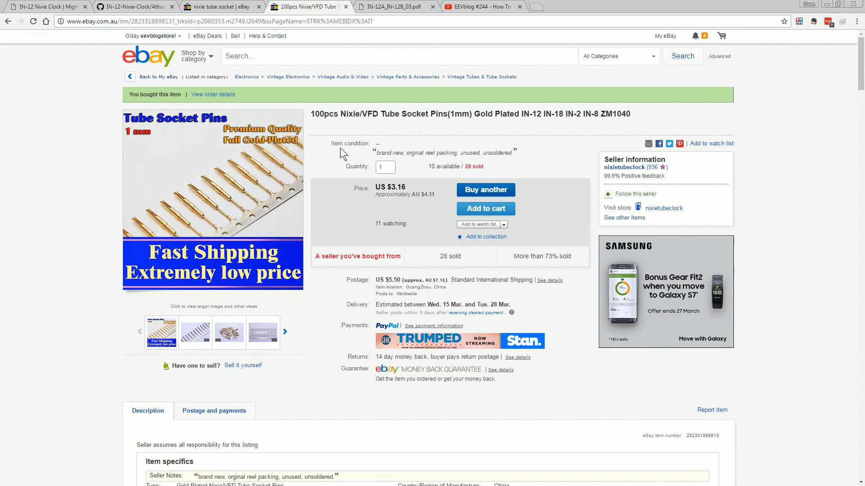
scroll(356, 230, "down", 4)
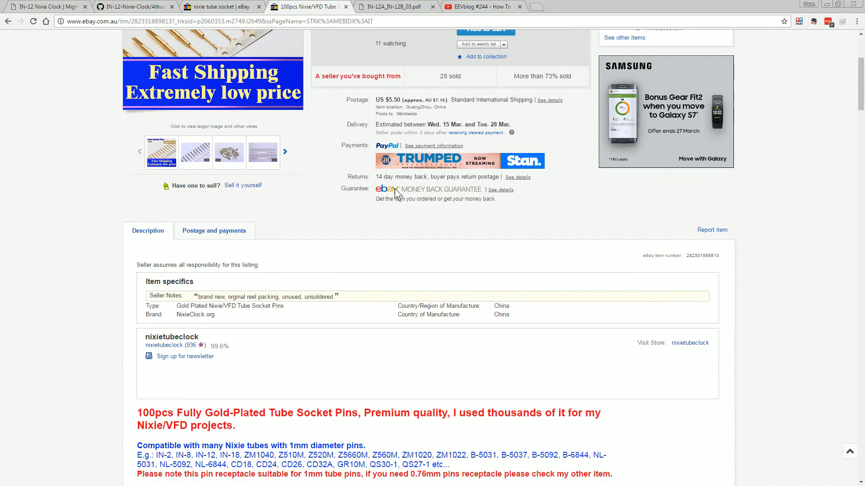
scroll(241, 253, "down", 6)
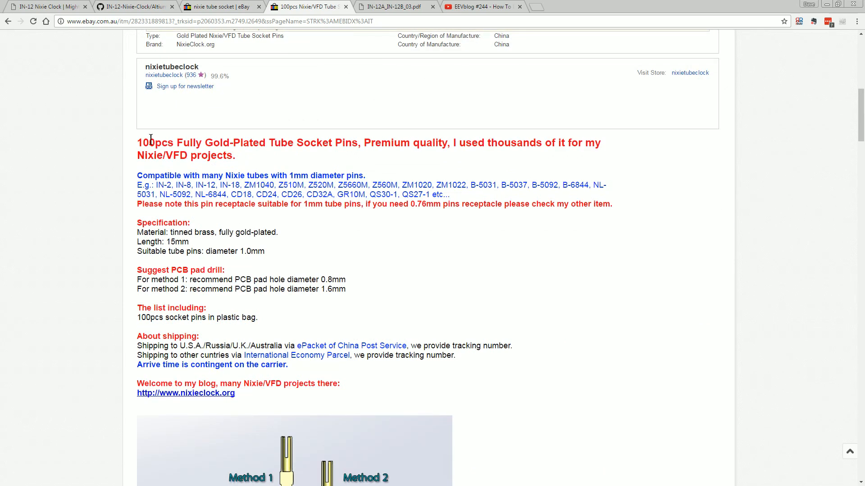
left_click_drag(143, 143, 288, 365)
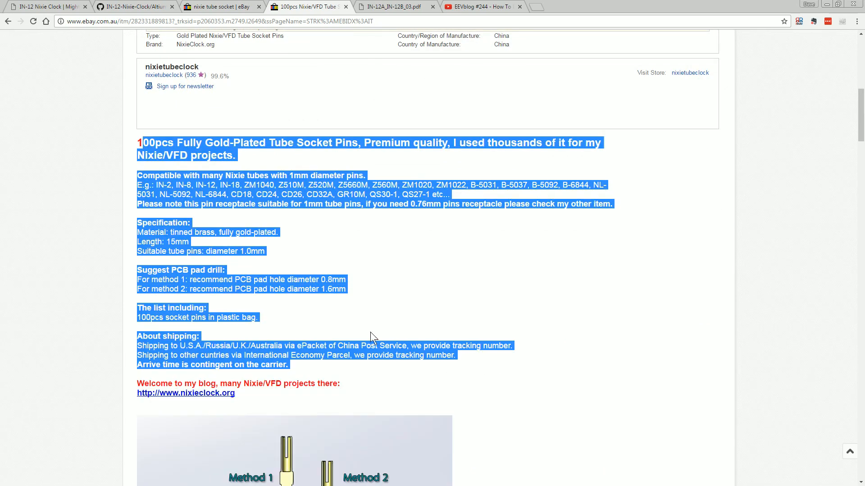
scroll(309, 300, "up", 10)
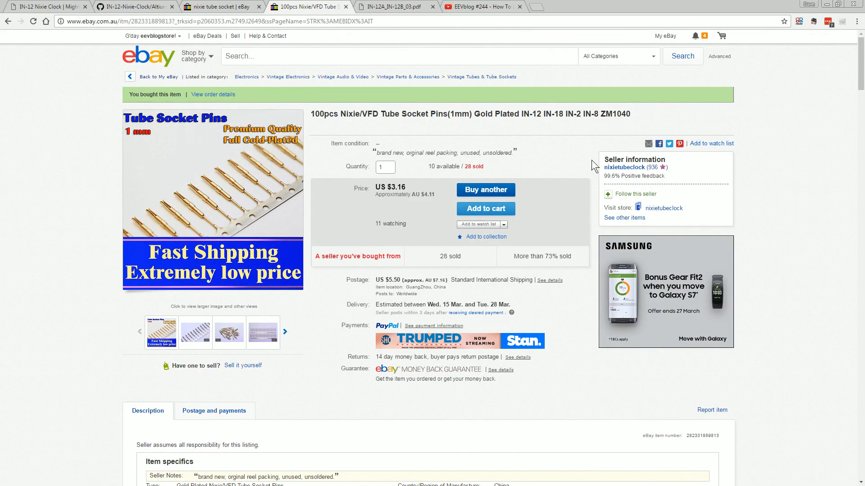
scroll(529, 283, "down", 7)
scroll(492, 284, "down", 2)
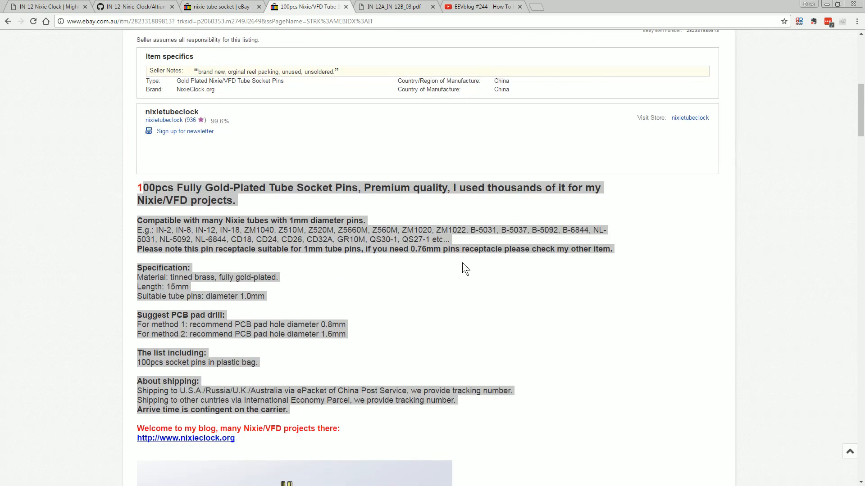
left_click(381, 276)
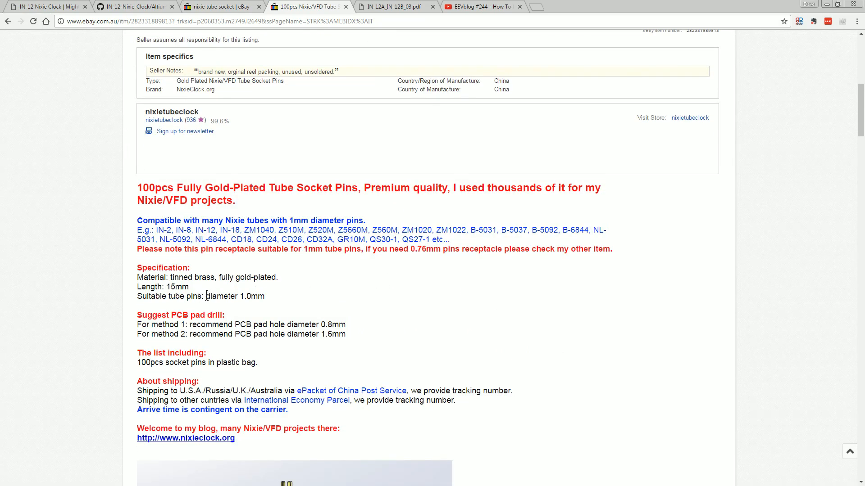
- Examine the listing's two pin mounting methods and dimension drawing, and highlight the recommended PCB pad hole diameter for method 2
scroll(248, 292, "down", 5)
scroll(384, 257, "down", 1)
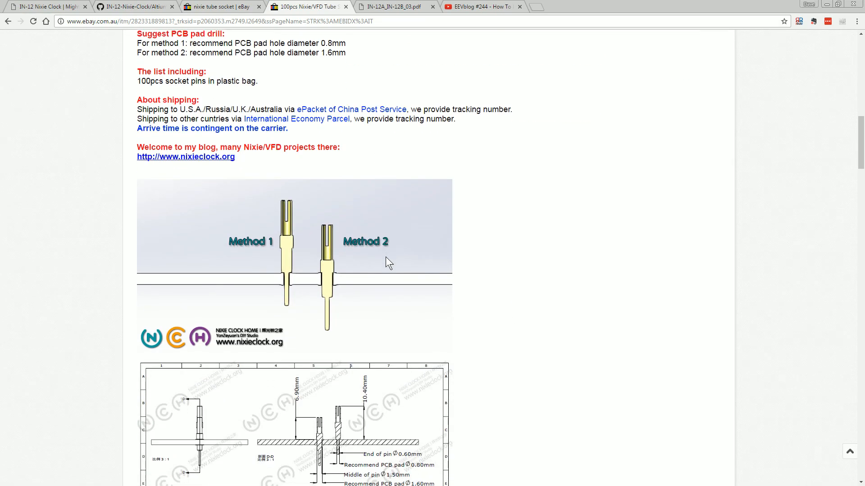
scroll(385, 257, "down", 3)
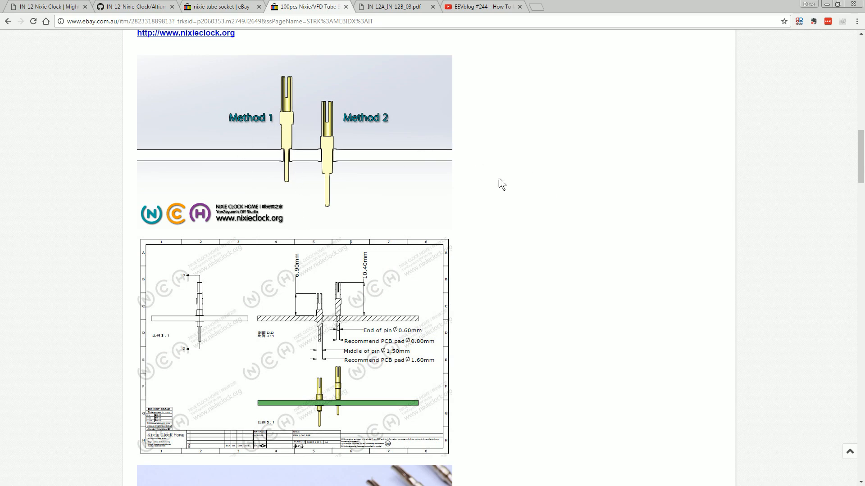
scroll(393, 160, "up", 1)
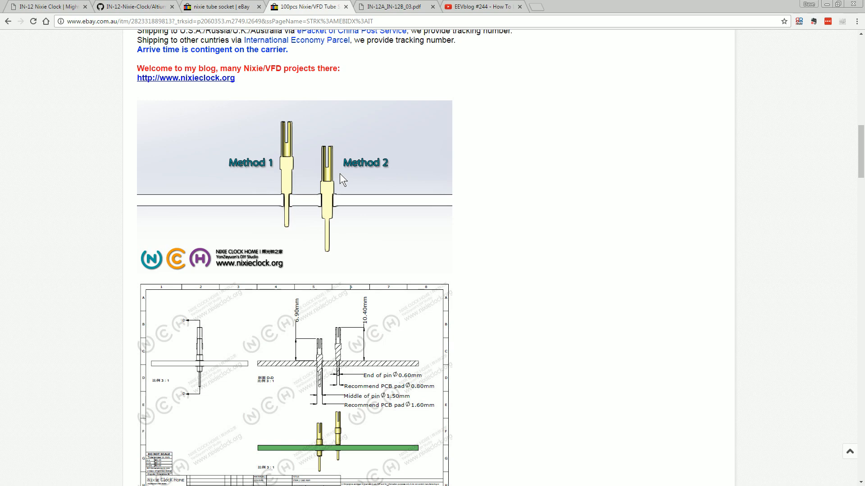
scroll(344, 209, "down", 4)
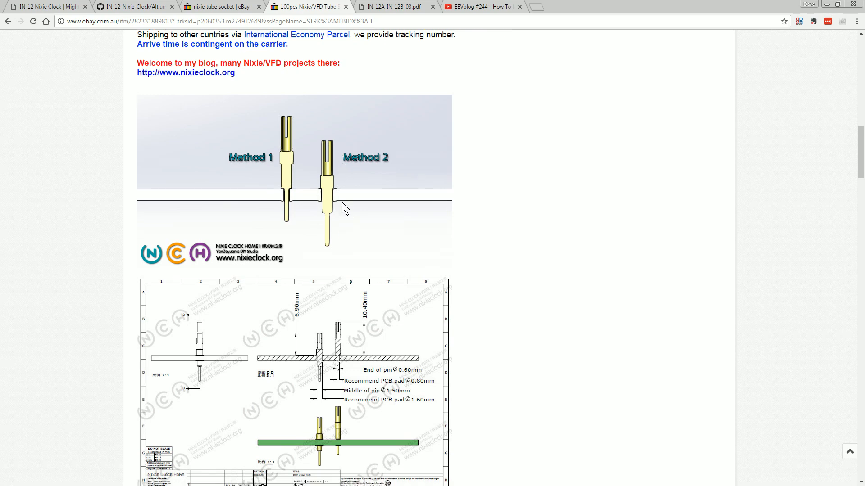
scroll(313, 181, "up", 9)
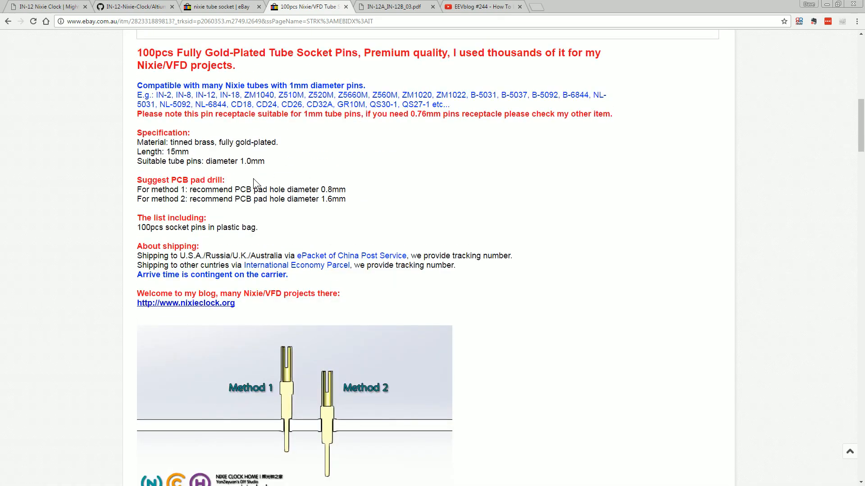
left_click_drag(138, 199, 346, 199)
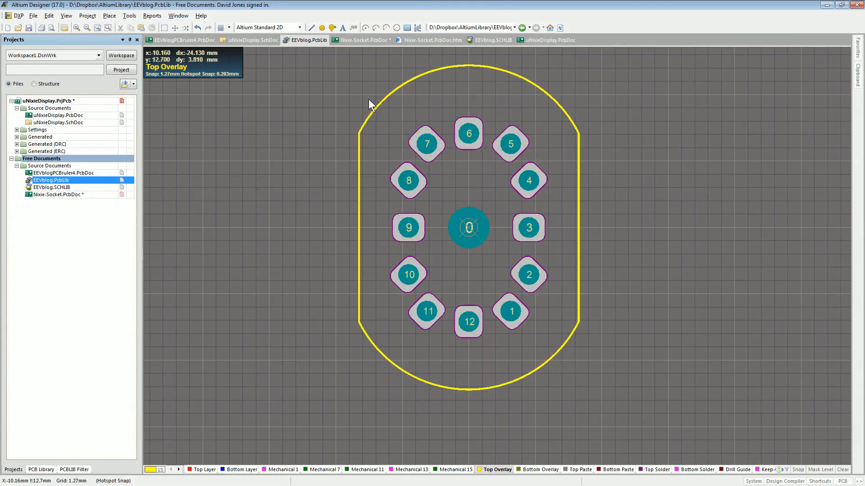
- Select all twelve numbered socket pads by finding pads with the same 2 mm hole size as pad 6
left_click(368, 99)
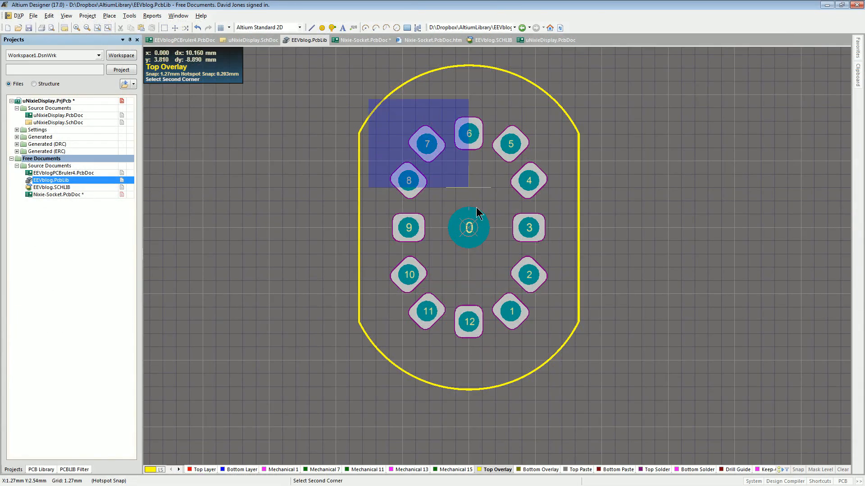
left_click(562, 347)
right_click(465, 132)
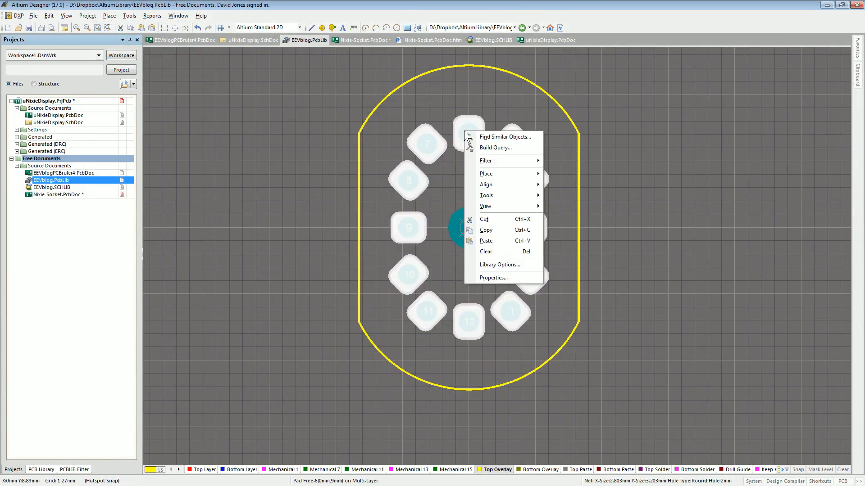
left_click(506, 137)
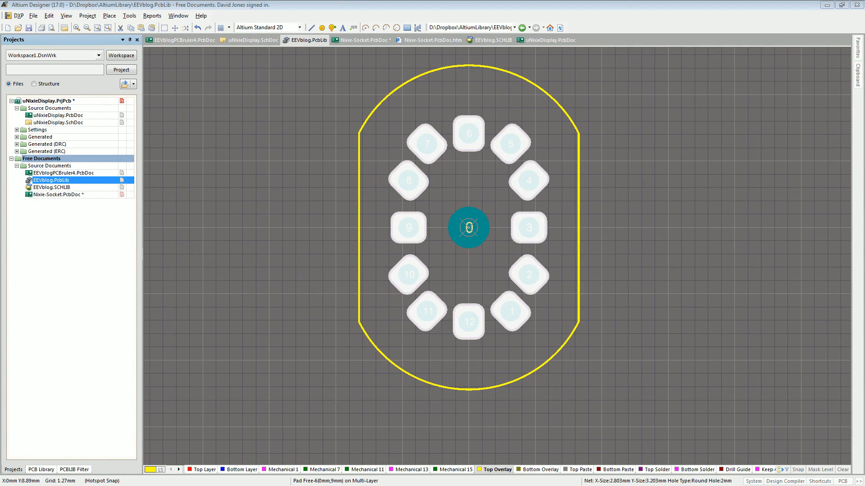
left_click_drag(607, 142, 574, 75)
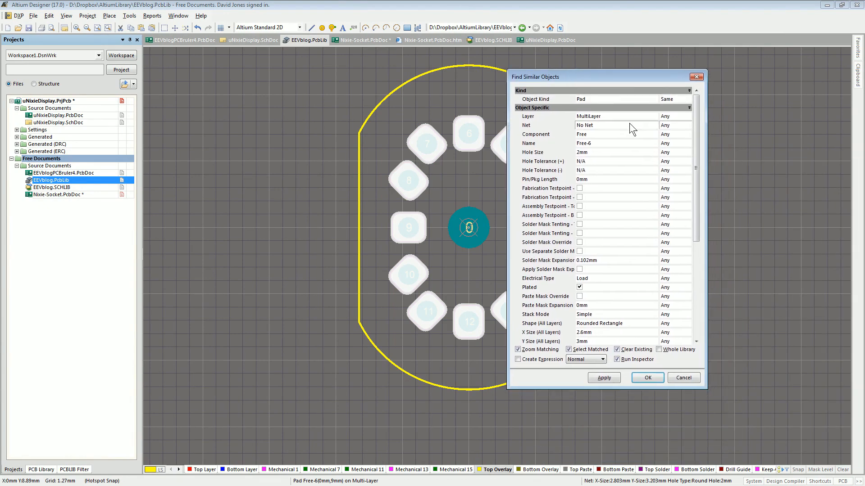
left_click(676, 152)
left_click(688, 153)
left_click(671, 169)
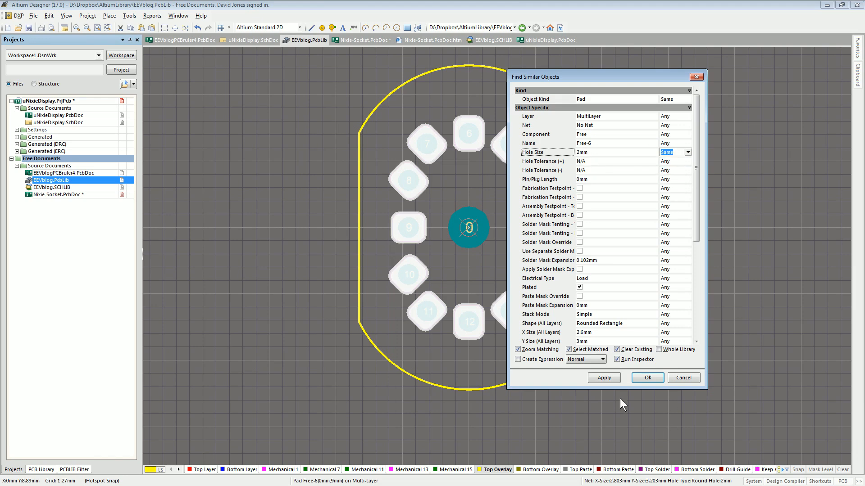
left_click(609, 380)
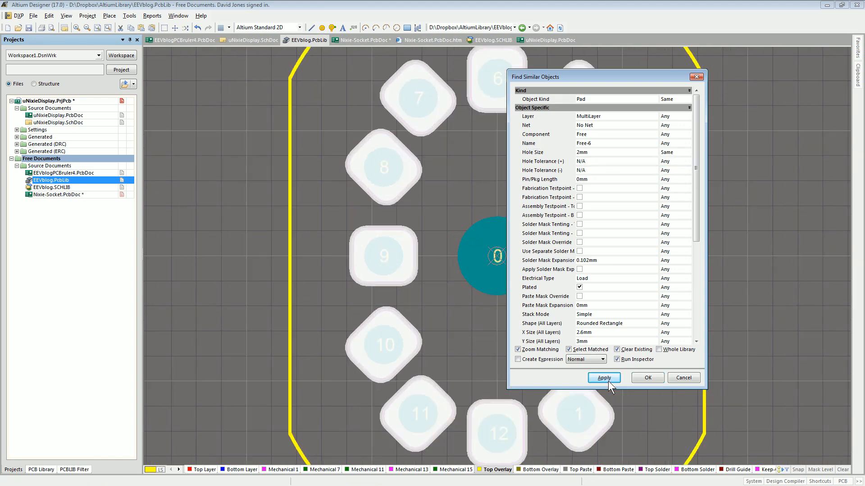
left_click(648, 379)
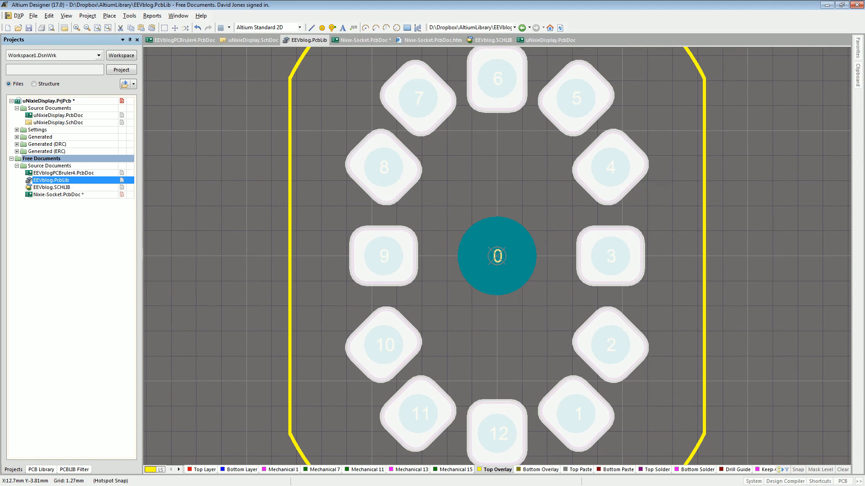
- Set the hole size of all selected pads to 1.6 mm and close the inspector
left_click_drag(678, 93, 537, 87)
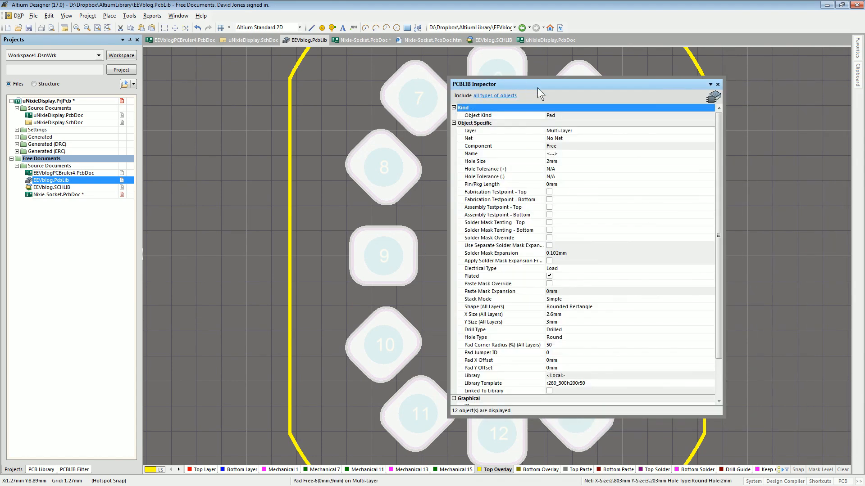
left_click(566, 161)
type("1.6mm")
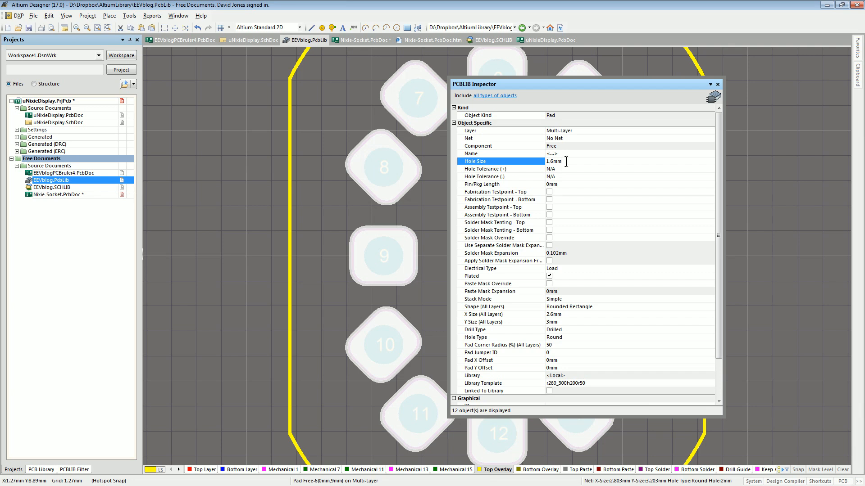
key("Return")
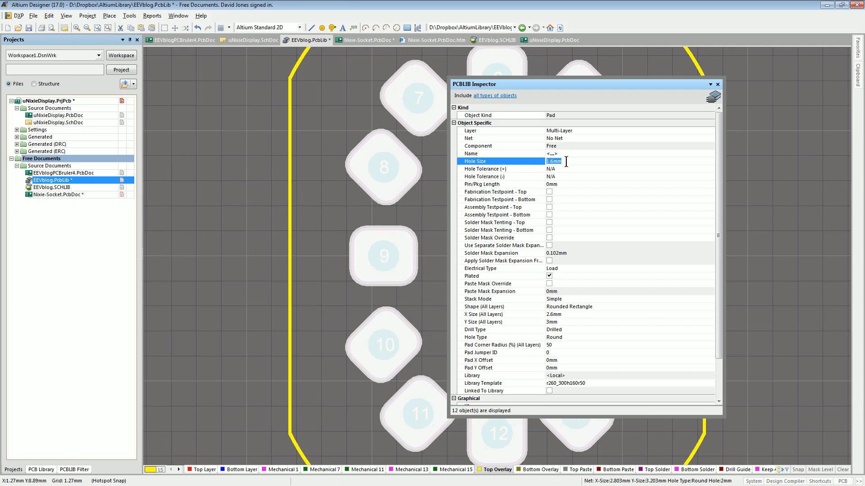
left_click(717, 84)
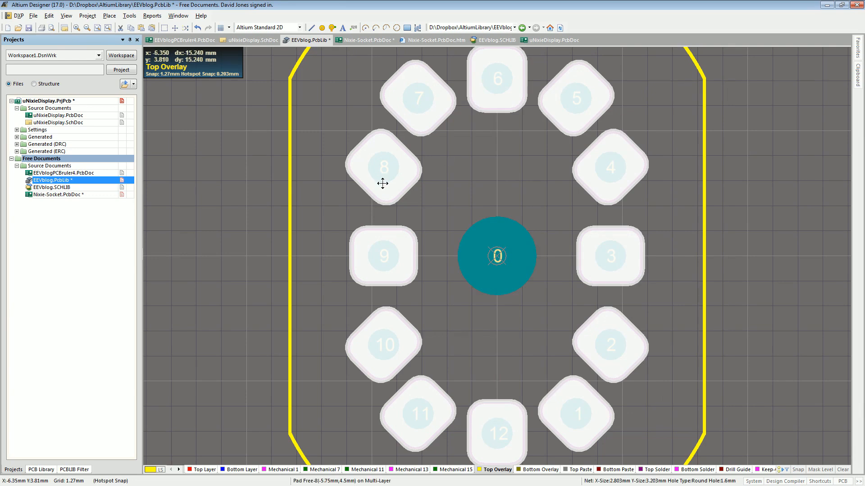
- Check the hole settings in pad 8's properties without changing them, deselect the pads and save the PCB library
double_click(387, 170)
double_click(360, 229)
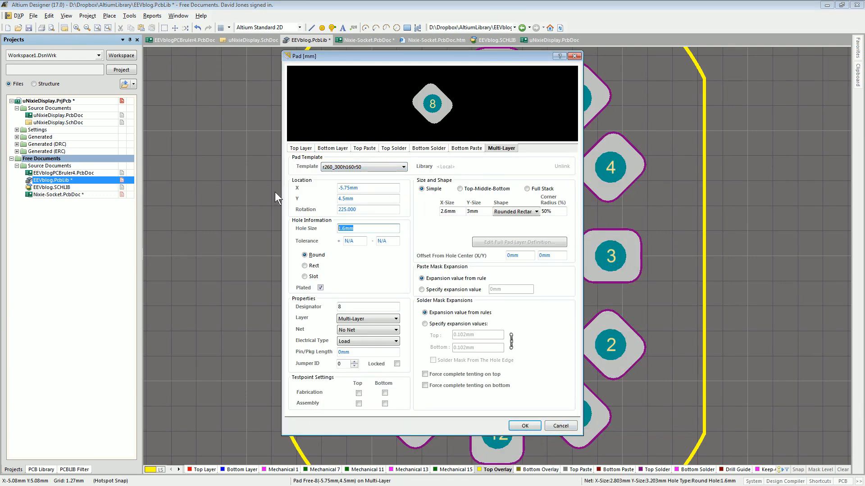
key("Escape")
left_click(282, 220)
key("f")
key("s")
scroll(440, 210, "down", 2, "ctrl")
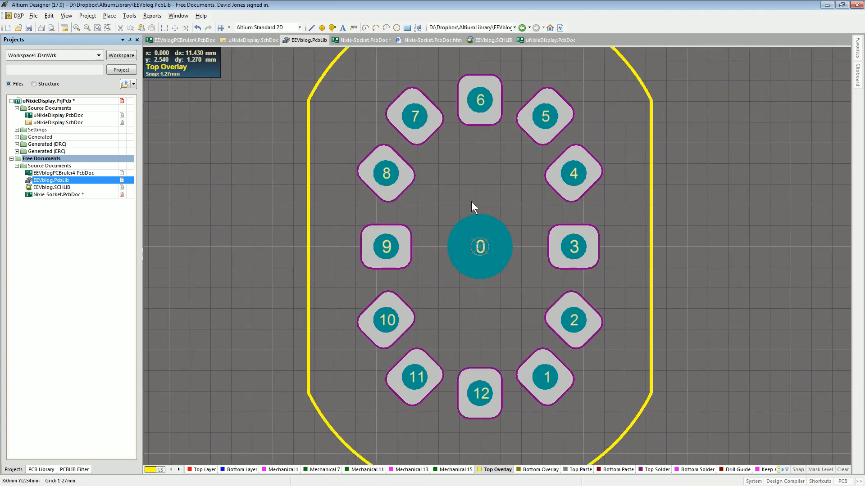
scroll(471, 202, "down", 1, "ctrl")
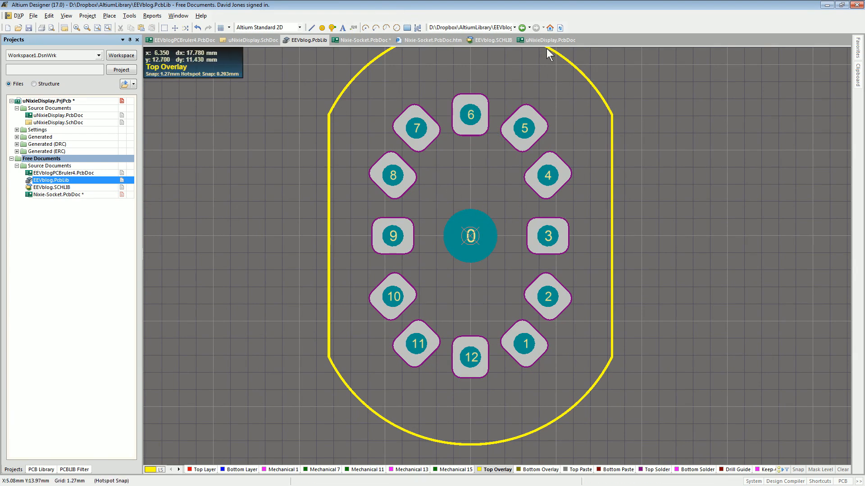
- Measure the distances between pads 8 and 4 and between pads 12 and 1, and open the IN-12A_IN-12B_03.pdf datasheet in the browser
key("ctrl+m")
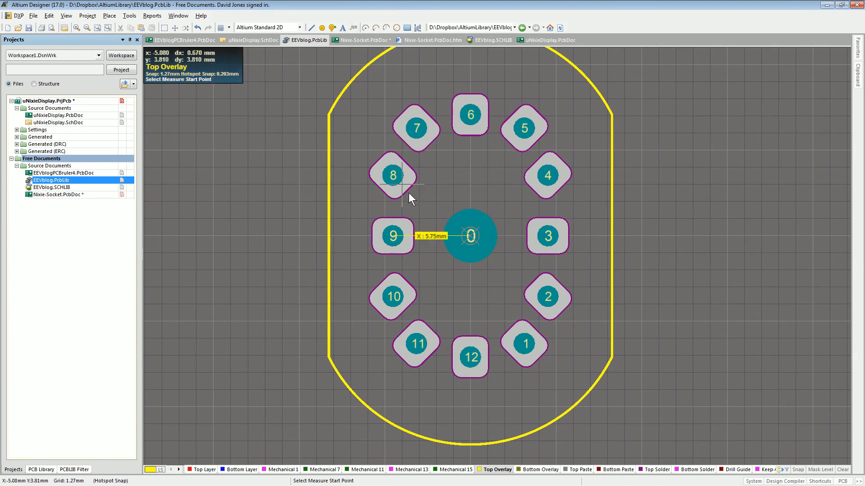
left_click(393, 176)
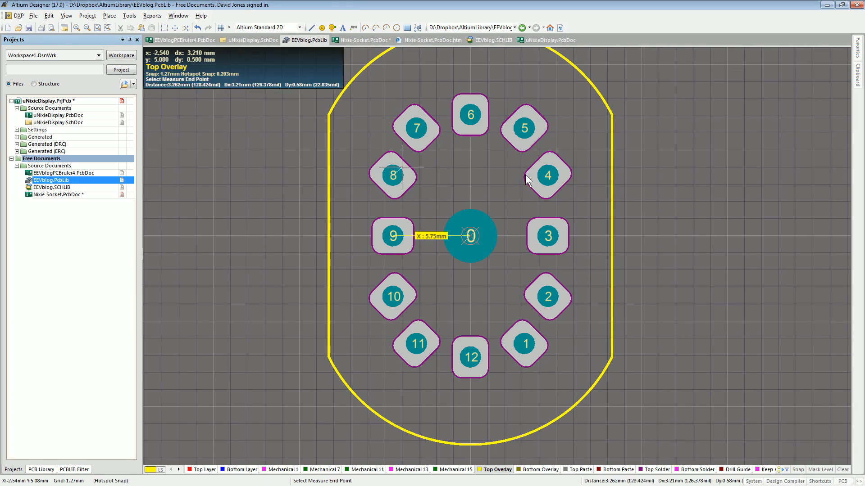
left_click(548, 175)
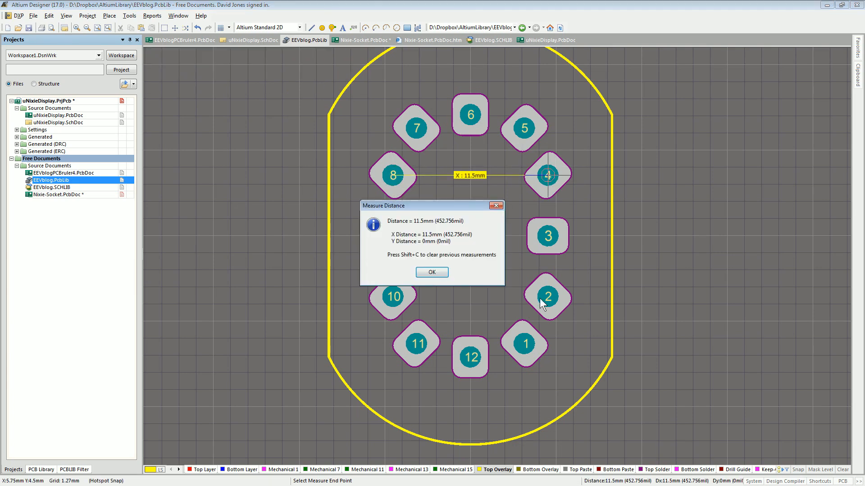
left_click(434, 275)
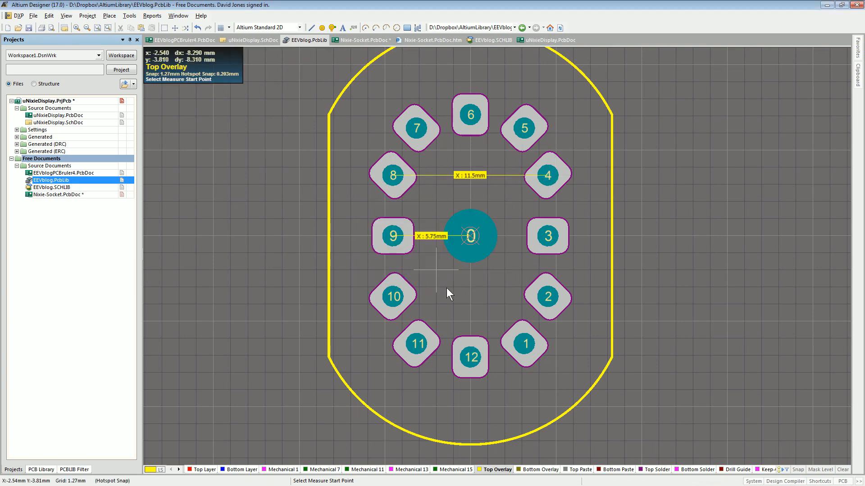
left_click(470, 357)
left_click(525, 344)
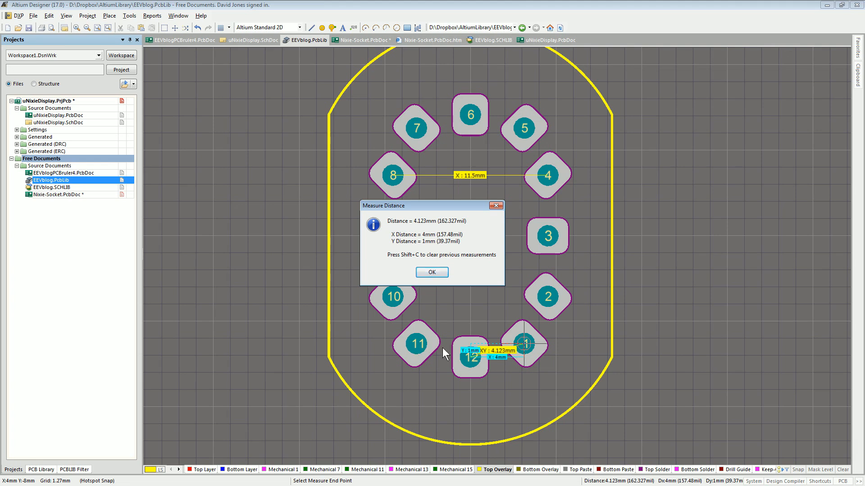
key("Return")
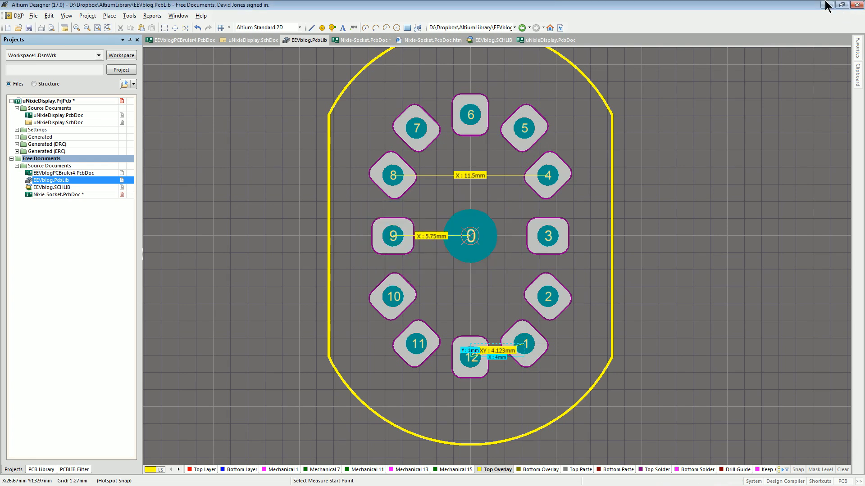
key("Escape")
left_click(827, 6)
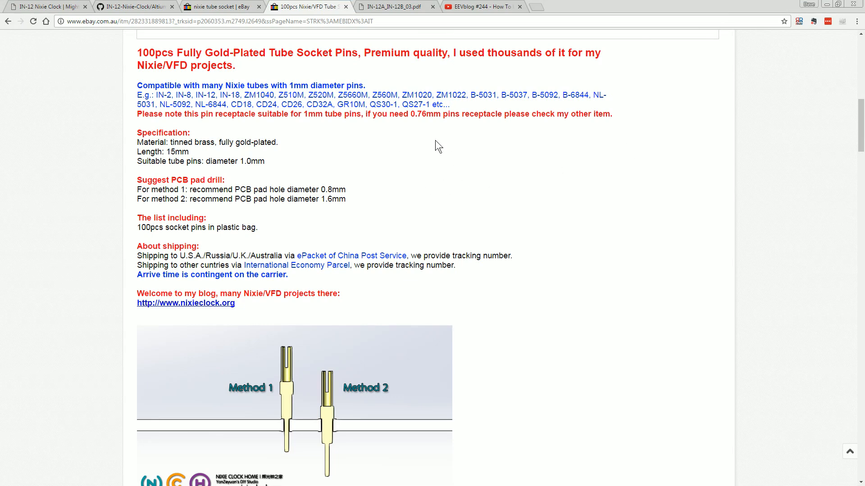
left_click(387, 6)
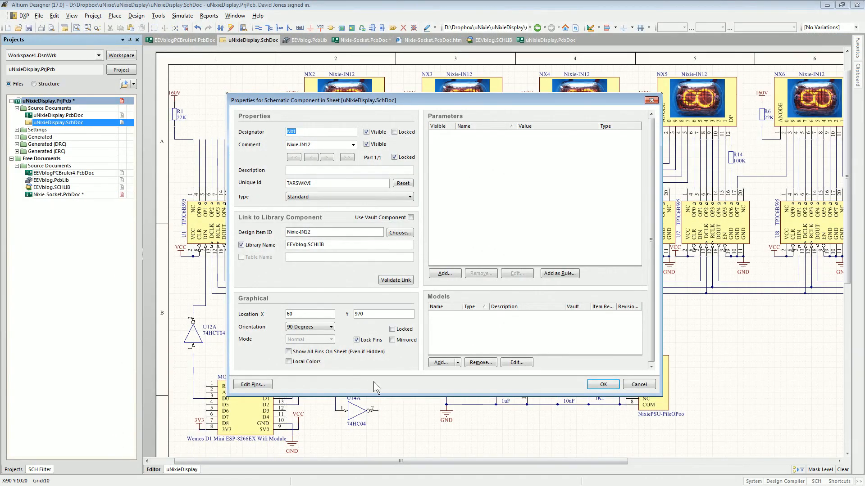
- Add the NIXIE-IN12 footprint from EEVblog.PcbLib as a model of schematic component NX1 and accept its properties
left_click(445, 367)
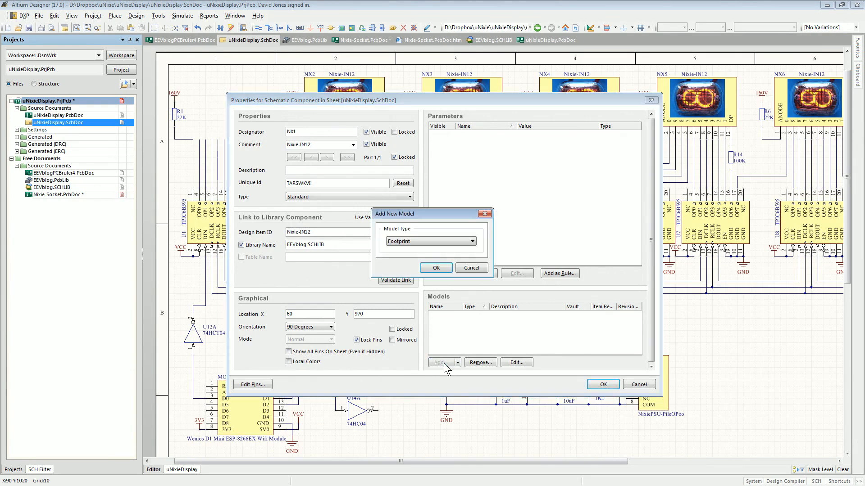
left_click(443, 269)
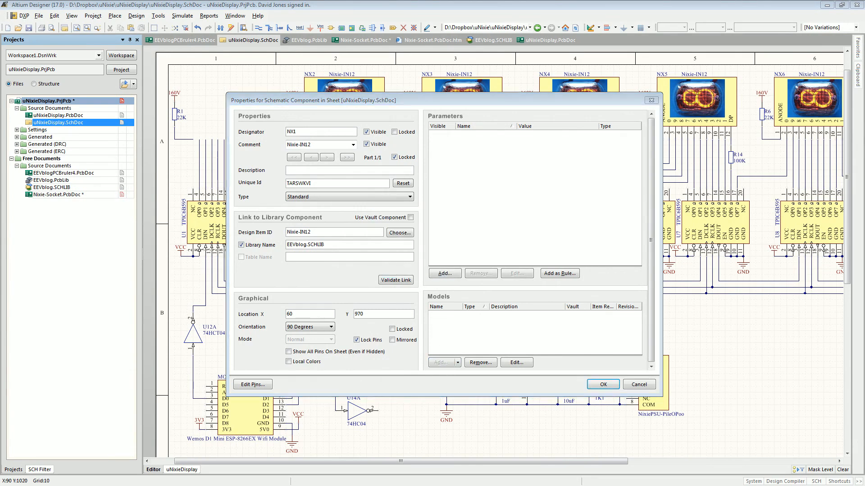
left_click_drag(709, 155, 476, 69)
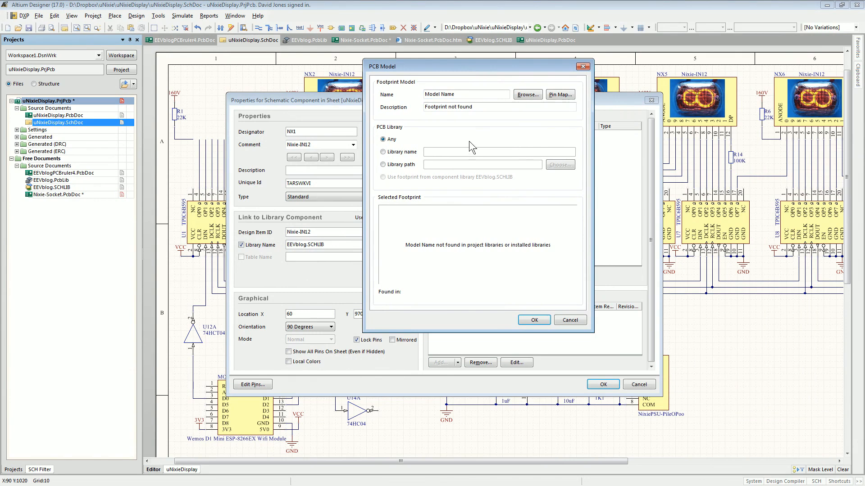
left_click(527, 96)
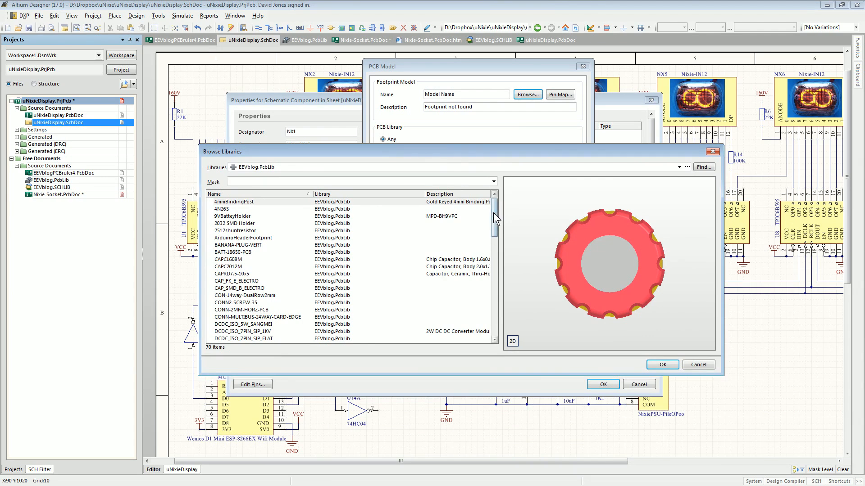
left_click_drag(494, 212, 508, 283)
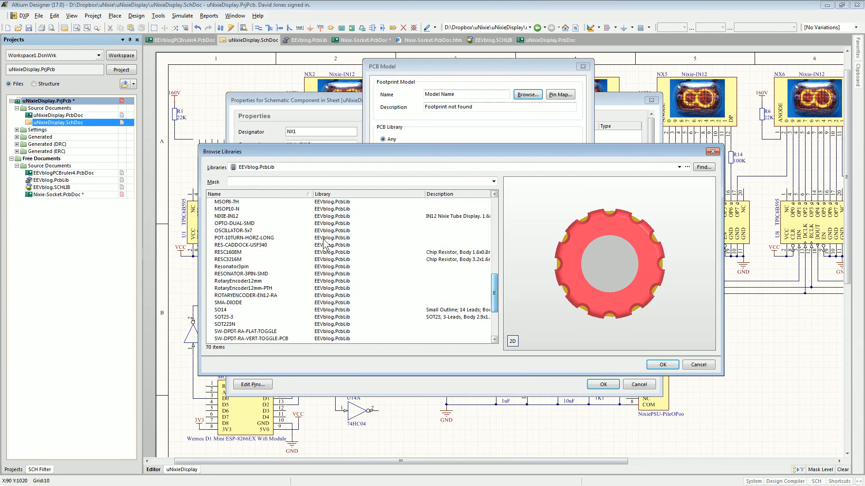
left_click(237, 216)
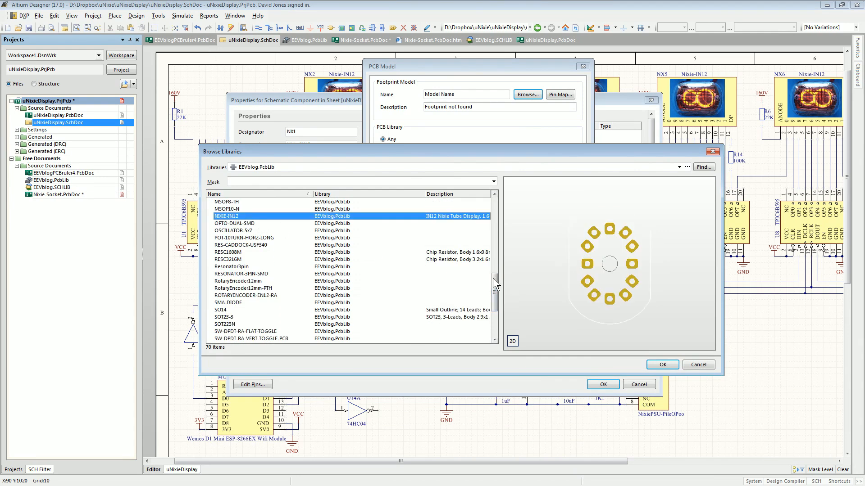
left_click(660, 365)
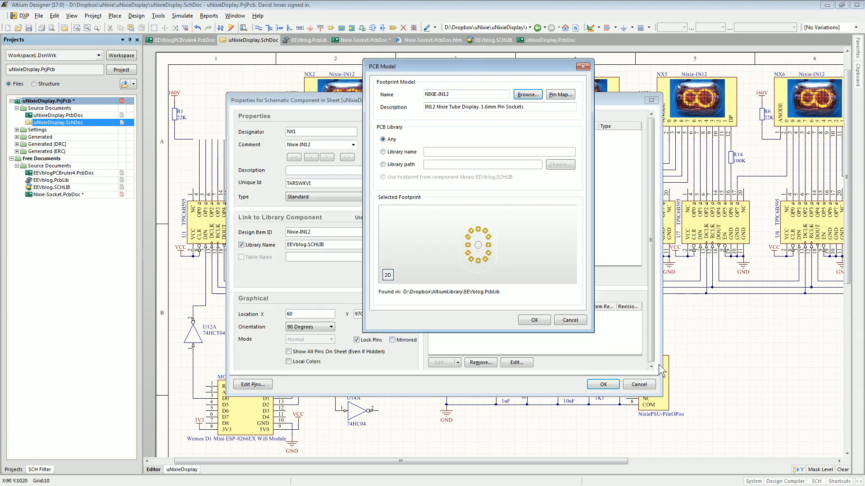
left_click(536, 322)
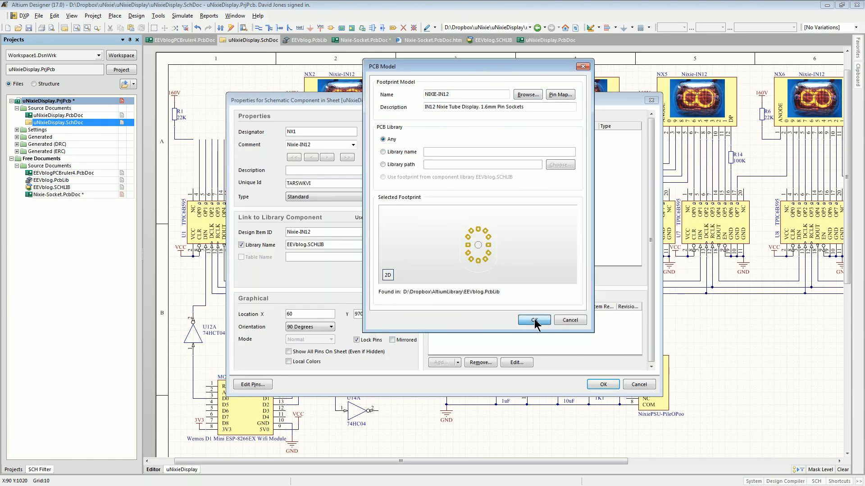
left_click(602, 385)
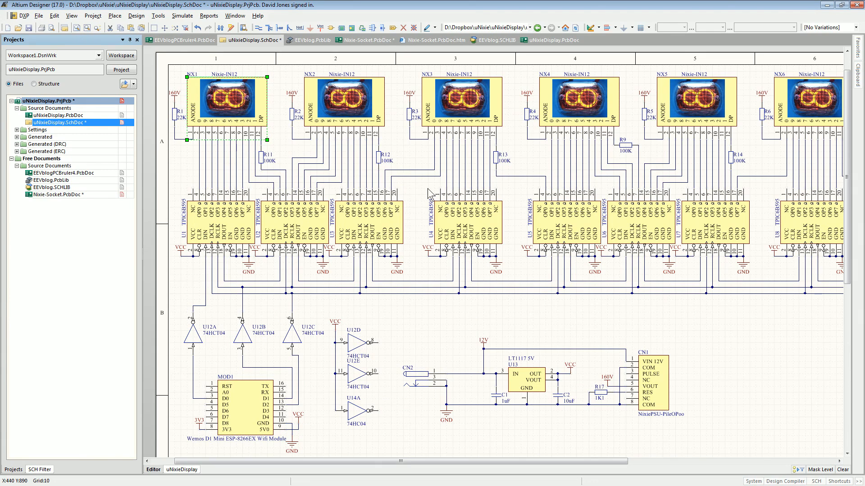
- Deselect NX1 and look over the whole uNixieDisplay schematic sheet with its row of nixie tubes
left_click(407, 162)
scroll(407, 162, "down", 1, "ctrl")
scroll(408, 162, "down", 2, "ctrl")
right_click_drag(528, 176, 476, 163)
scroll(460, 167, "up", 1, "ctrl")
scroll(462, 167, "up", 1, "ctrl")
scroll(462, 168, "down", 1, "ctrl")
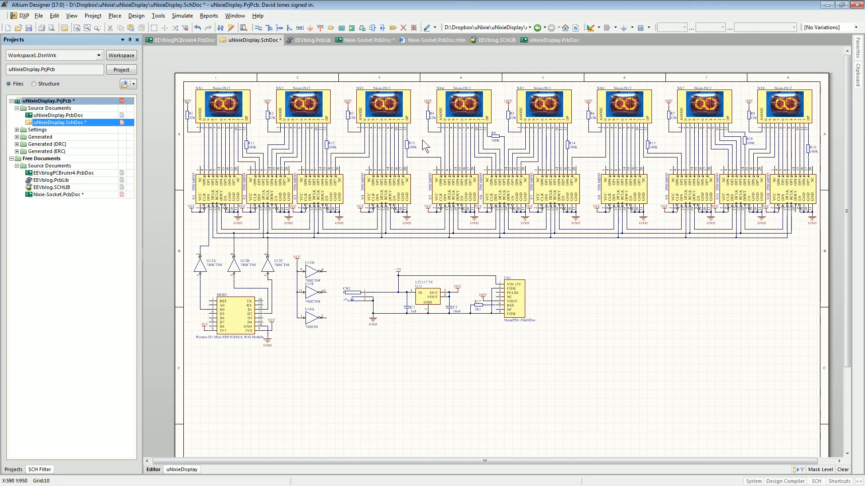
- Switch to the browser and review the IN-12A model page on GrabCAD, including its rendering, description and file list
key("alt+Tab")
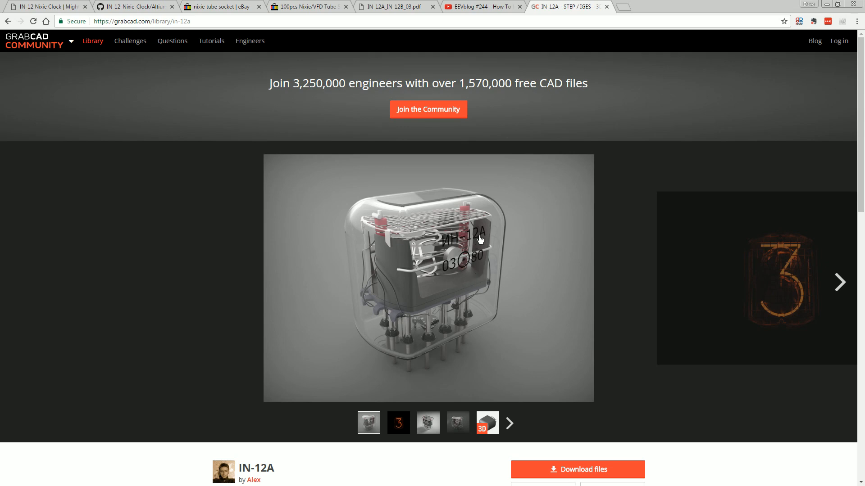
scroll(608, 251, "down", 5)
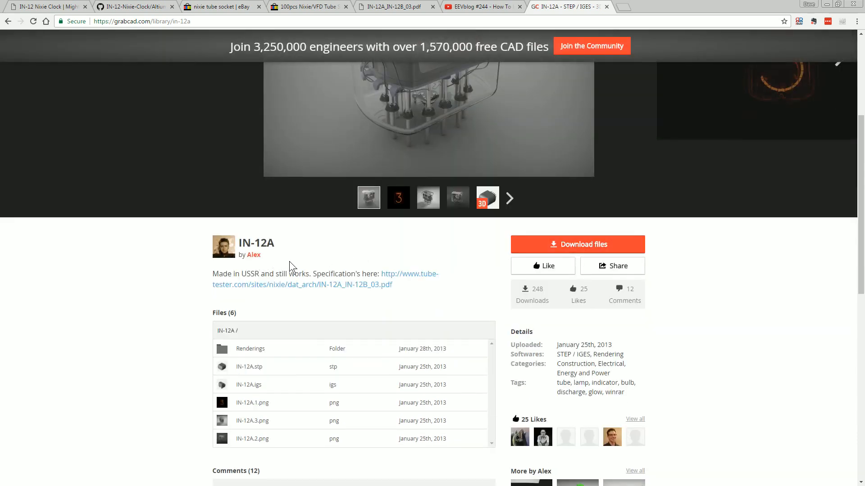
scroll(377, 238, "up", 5)
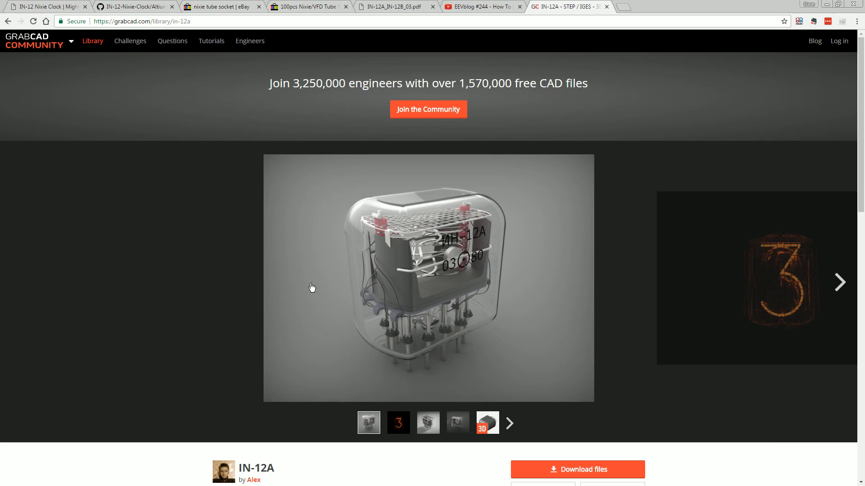
scroll(311, 289, "down", 3)
scroll(315, 290, "up", 3)
scroll(578, 332, "down", 2)
scroll(575, 323, "up", 2)
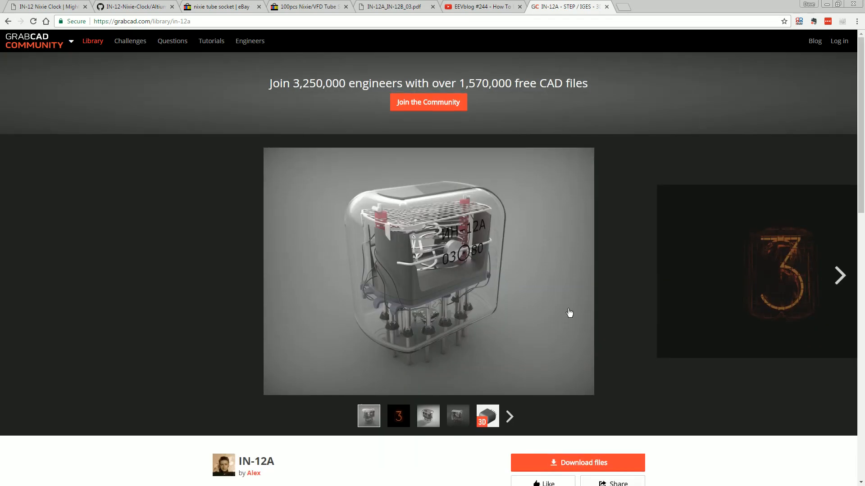
scroll(500, 270, "down", 4)
scroll(544, 241, "up", 4)
scroll(547, 239, "down", 4)
scroll(550, 239, "up", 4)
scroll(518, 252, "down", 1)
- Download the IN-12A model files from the GrabCAD page
scroll(490, 230, "down", 14)
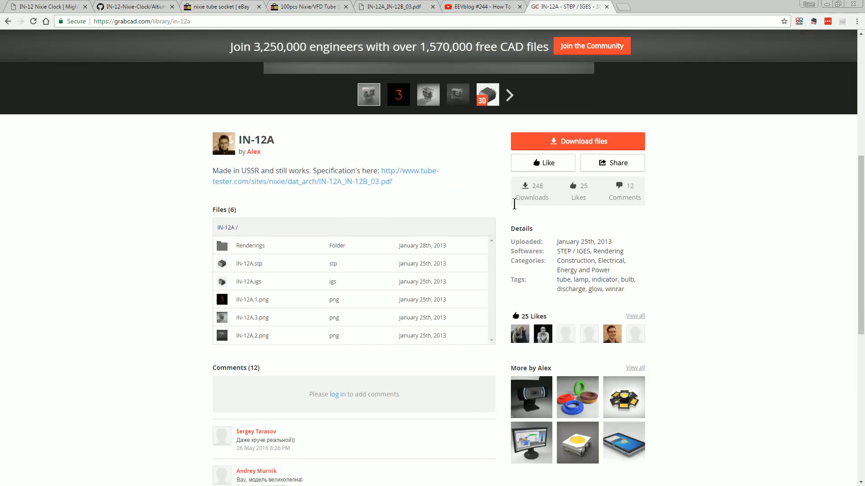
scroll(517, 208, "up", 7)
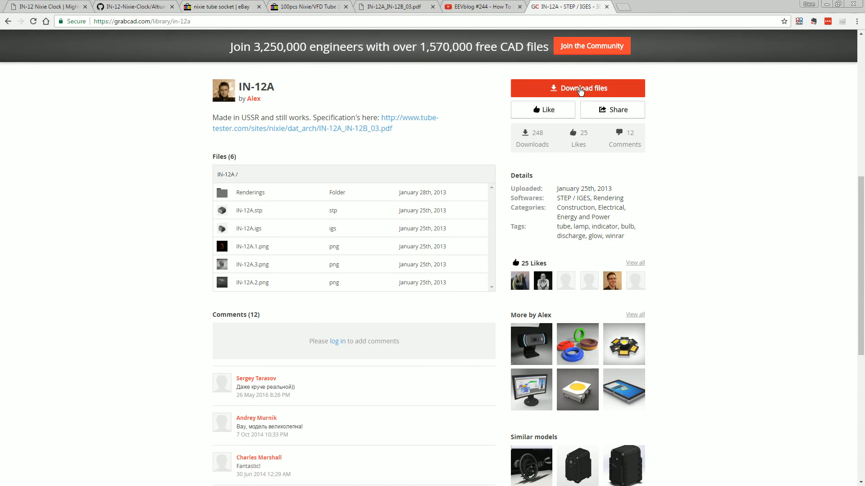
left_click(581, 90)
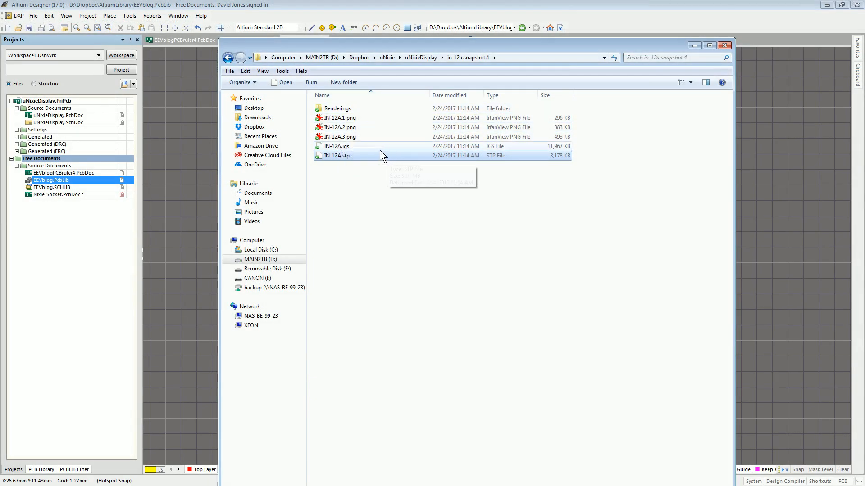
- View the rendering IN-12A.116.png from the Renderings folder, return to the in-12a.snapshot.4 folder and move the file window out of the way
double_click(355, 109)
double_click(345, 115)
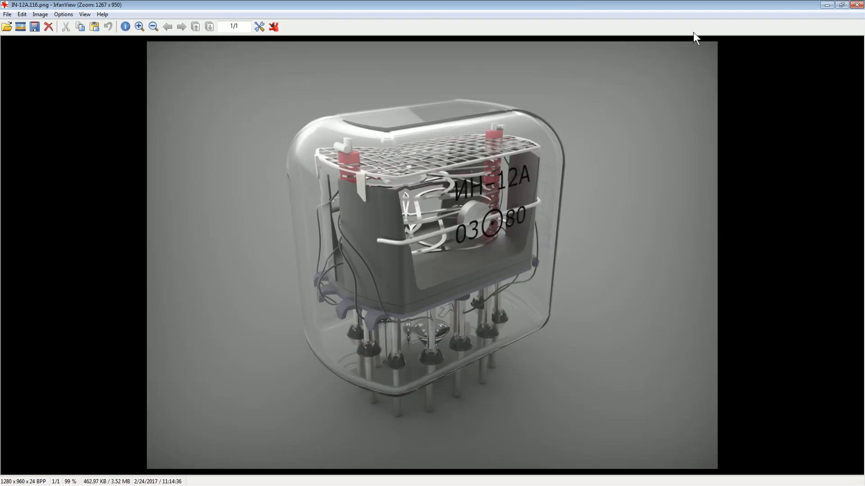
left_click(857, 4)
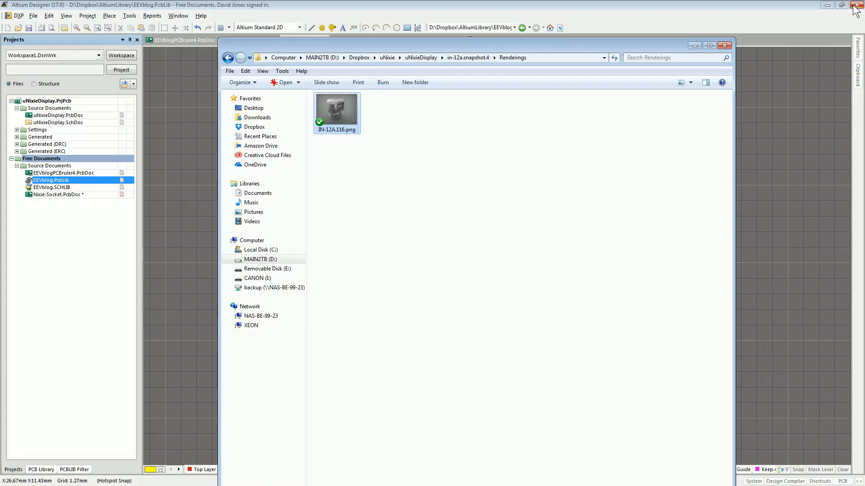
left_click(462, 59)
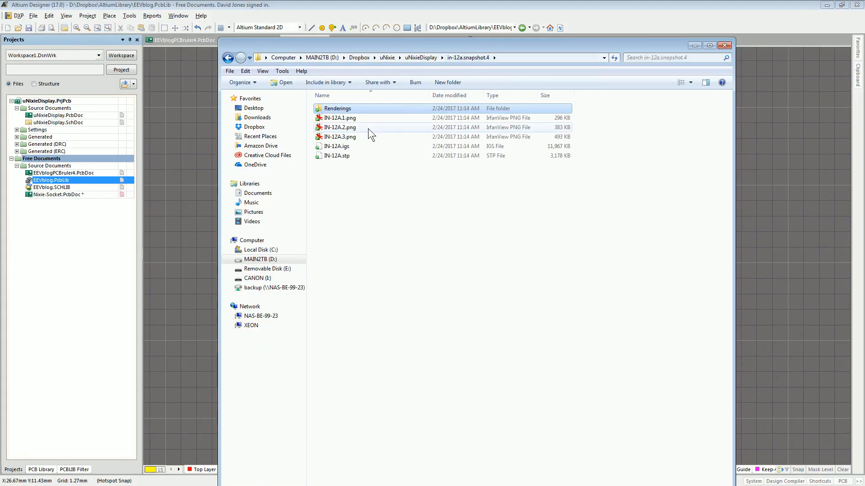
left_click_drag(433, 51, 864, 135)
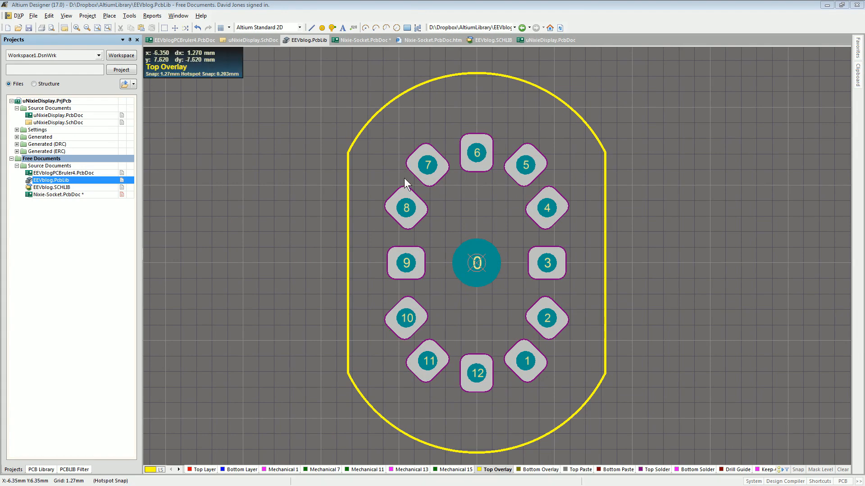
- Create a generic 3D body for the nixie footprint and embed the IN-12A.stp model from the in-12a.snapshot.4 folder
left_click(268, 192)
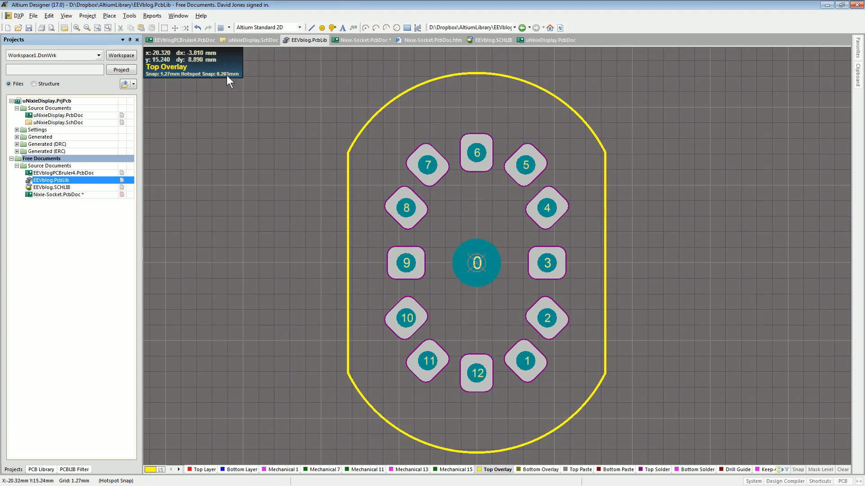
left_click(149, 16)
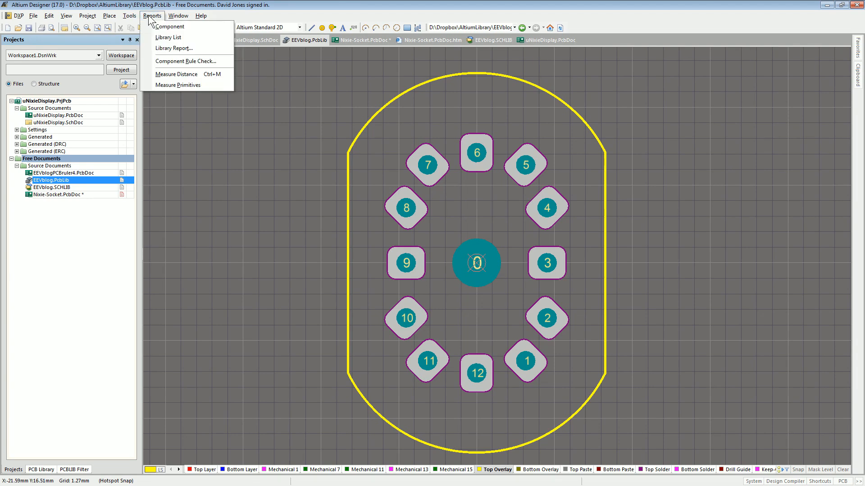
mouse_move(89, 20)
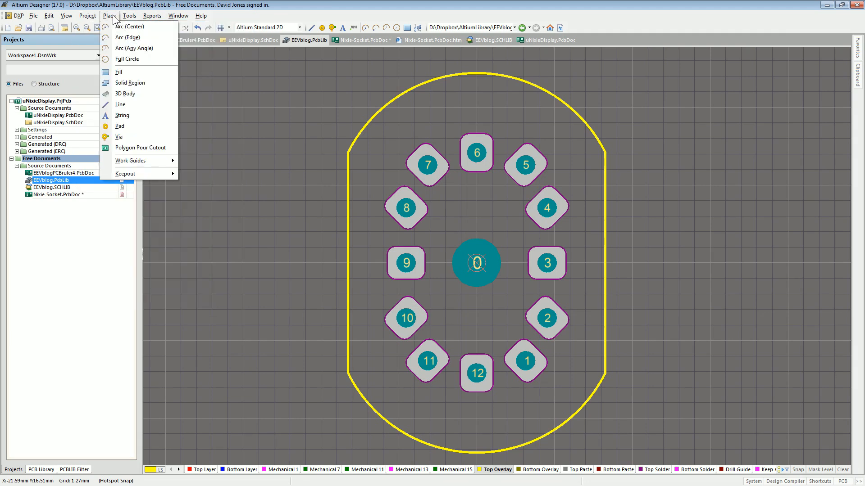
left_click(133, 93)
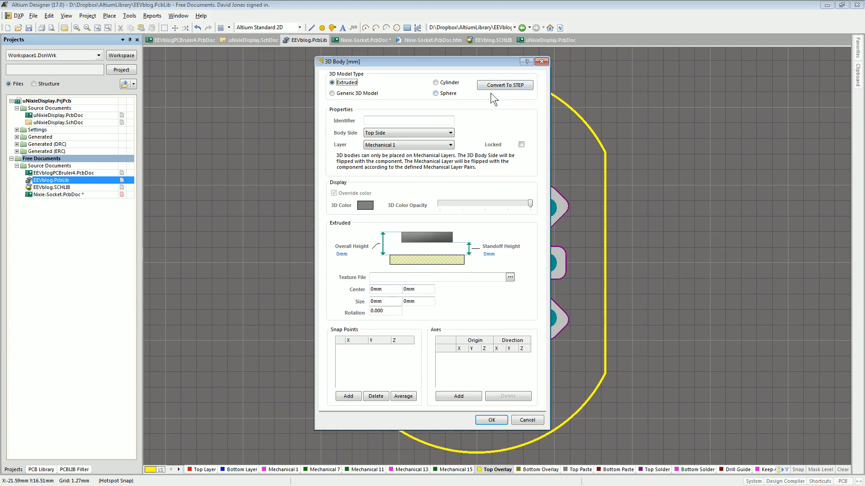
left_click(332, 93)
left_click(444, 310)
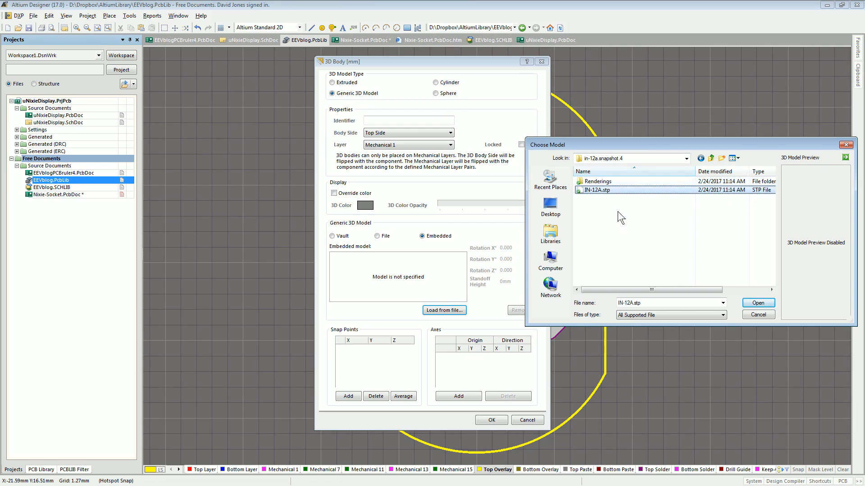
left_click_drag(672, 288, 720, 283)
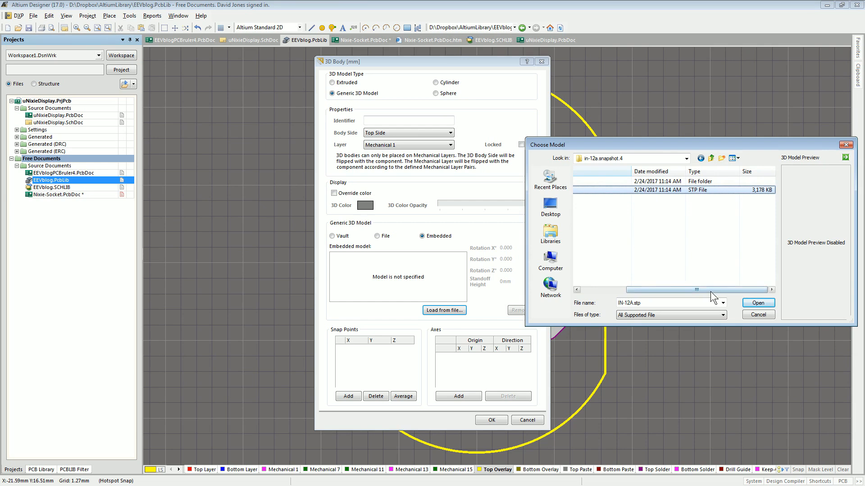
left_click_drag(710, 290, 604, 293)
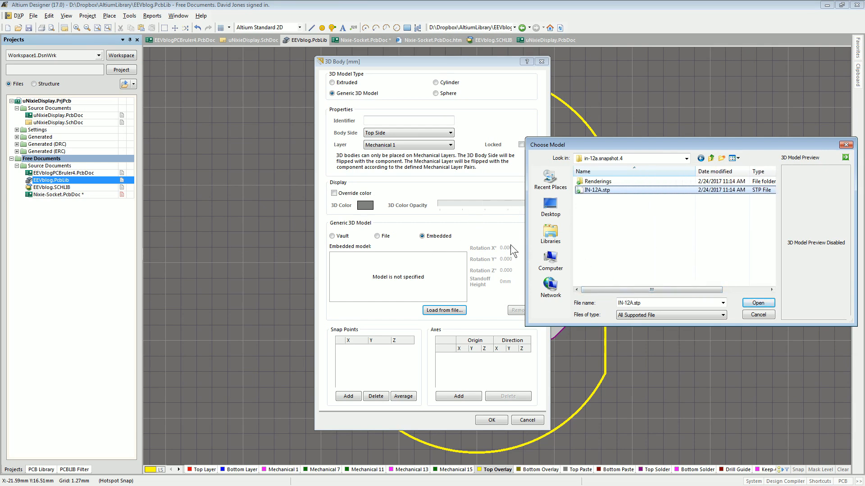
left_click(759, 303)
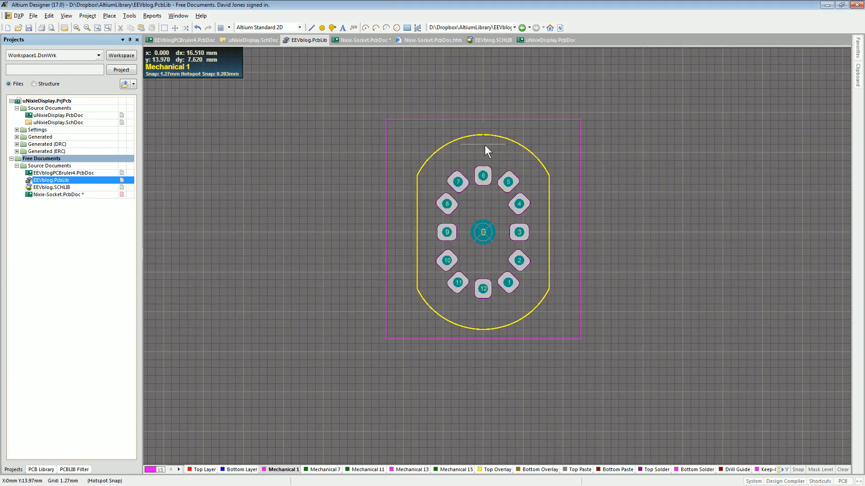
- Place the IN-12A body over the footprint with a Z rotation of 90° and check its orientation in 3D
left_click_drag(485, 148, 485, 145)
double_click(483, 145)
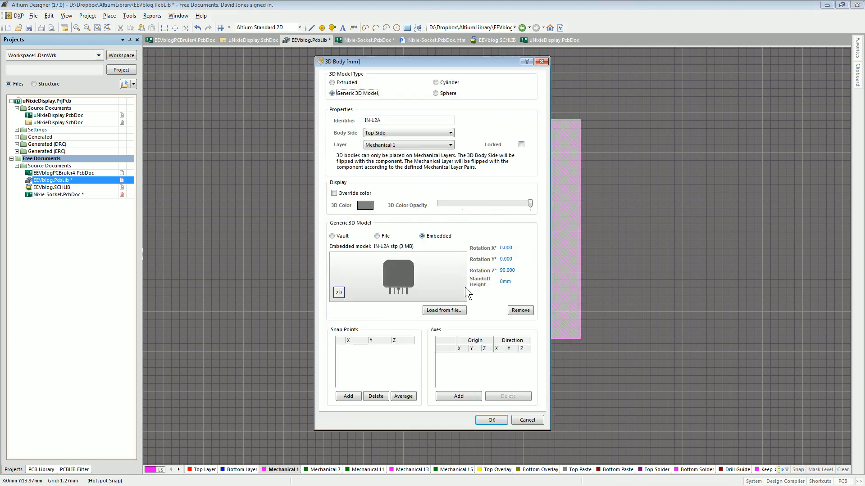
double_click(518, 269)
left_click(499, 419)
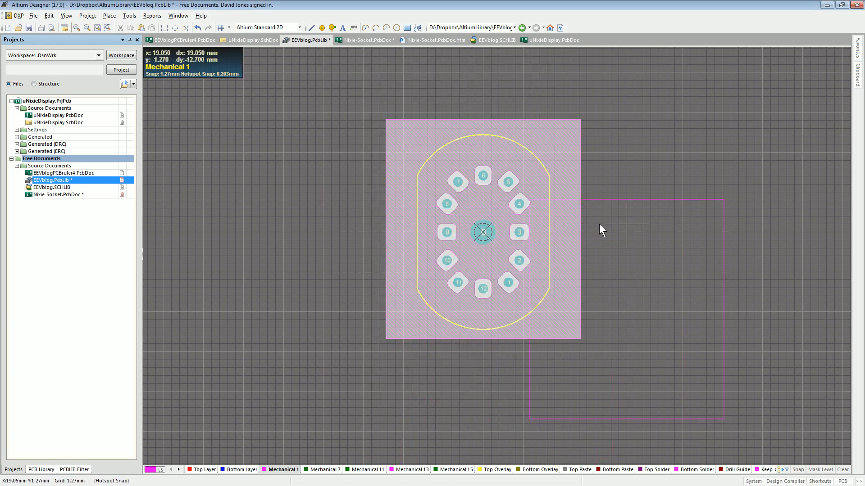
key("3")
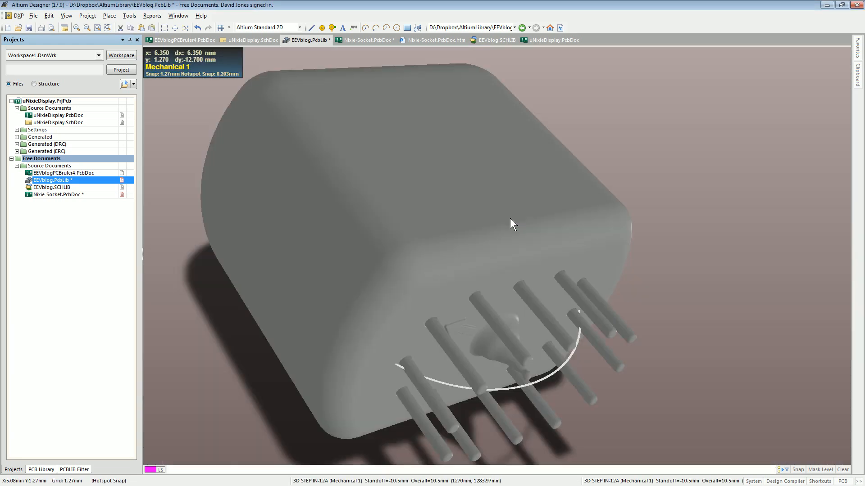
scroll(495, 255, "down", 5, "ctrl")
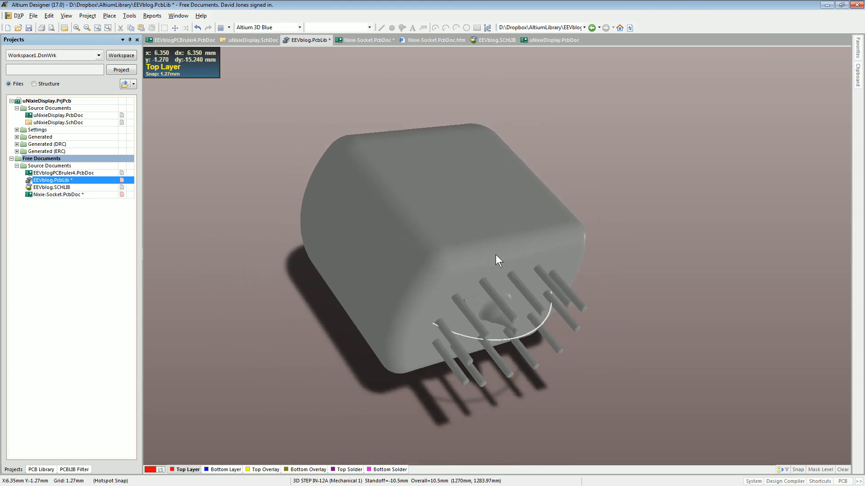
scroll(495, 255, "down", 2, "ctrl")
scroll(486, 260, "up", 6, "ctrl")
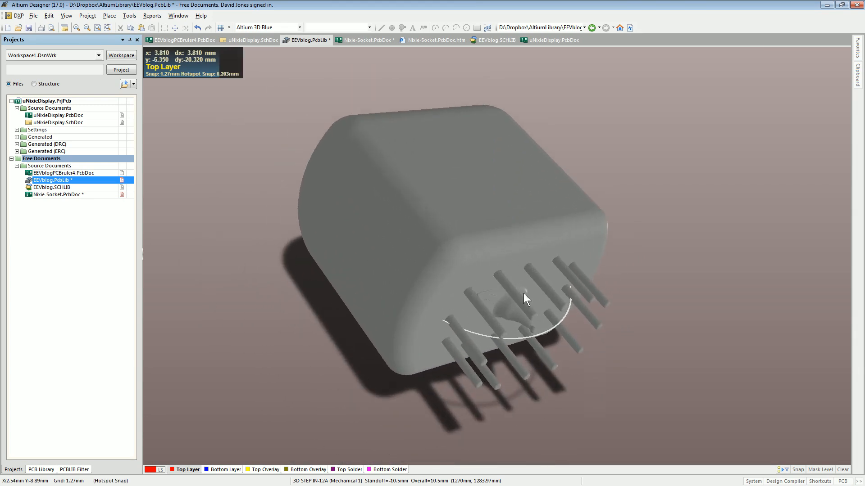
mouse_move(496, 282)
right_mouse_down("shift")
mouse_move(413, 149)
mouse_move(535, 247)
mouse_move(514, 309)
mouse_move(464, 208)
mouse_move(525, 280)
mouse_move(563, 187)
mouse_move(481, 283)
mouse_move(512, 284)
mouse_move(506, 307)
right_mouse_up("shift")
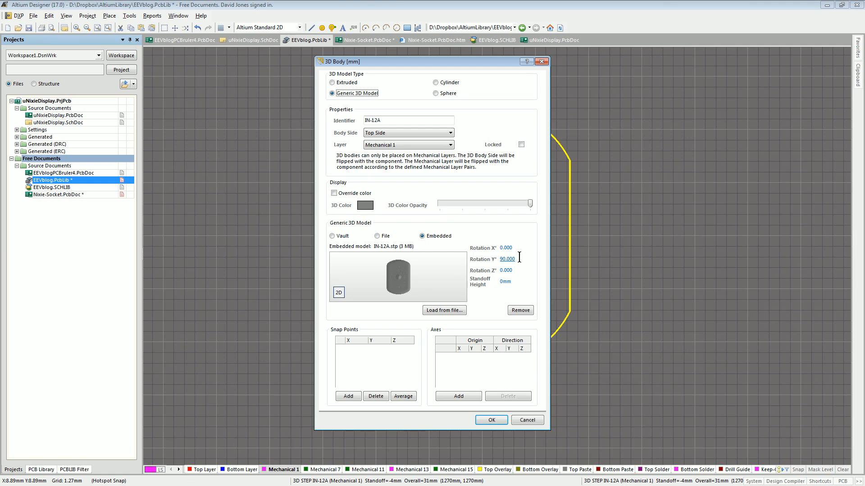
- Apply a Y rotation of 90° and Z rotation of 0° to the IN-12A body and centre it on the footprint origin
left_click(519, 257)
double_click(518, 258)
left_click(491, 421)
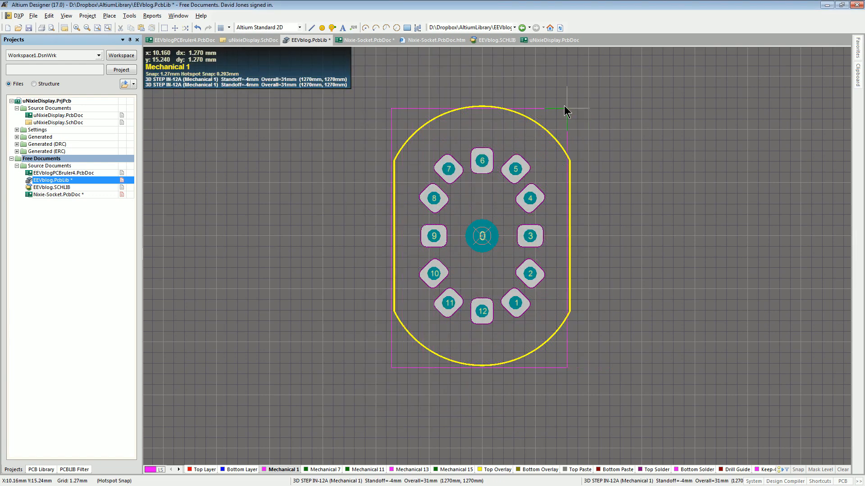
left_click(564, 108)
scroll(484, 239, "up", 2, "ctrl")
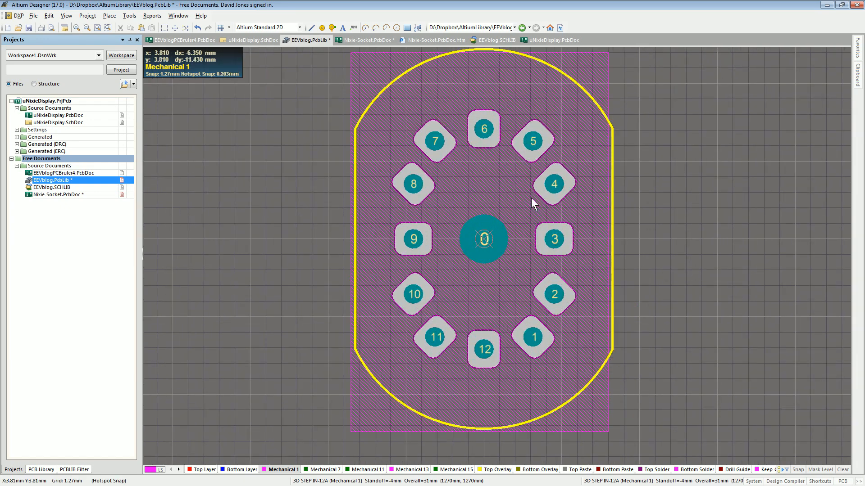
left_click_drag(481, 245, 484, 239)
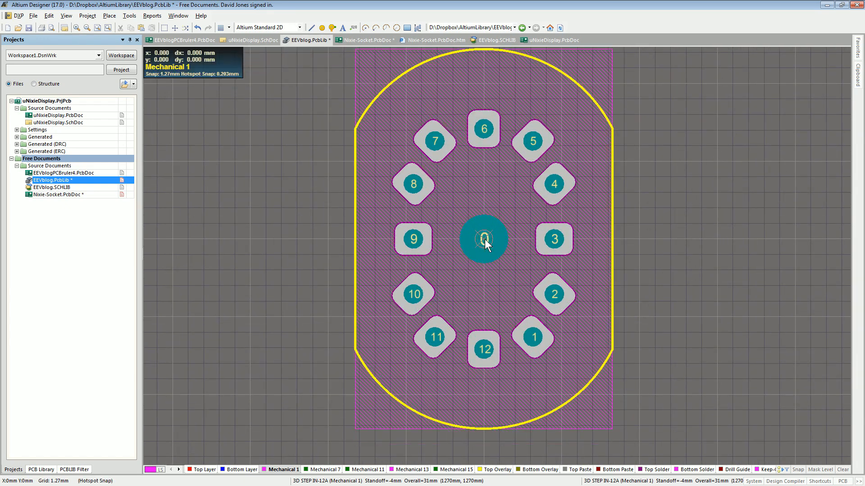
- Inspect the centred tube body in 3D and flip it over so its pins point downward
scroll(484, 244, "down", 2, "ctrl")
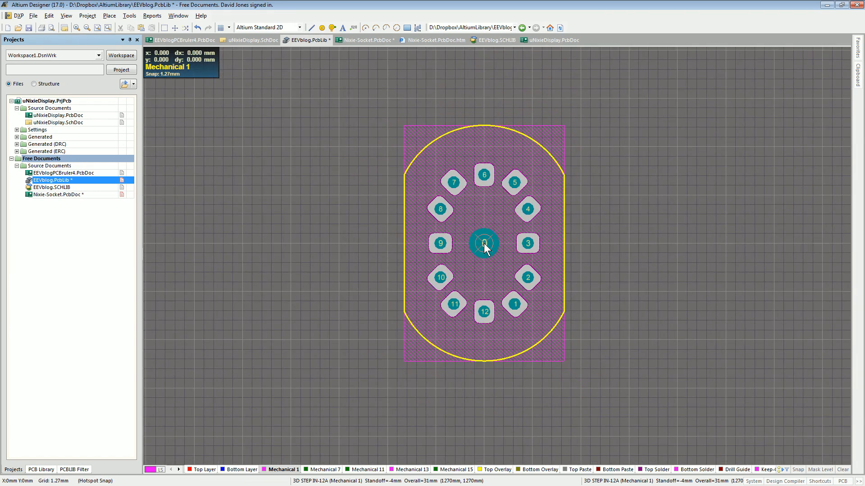
key("3")
scroll(513, 253, "up", 2, "ctrl")
right_click_drag(514, 253, 526, 172, "shift")
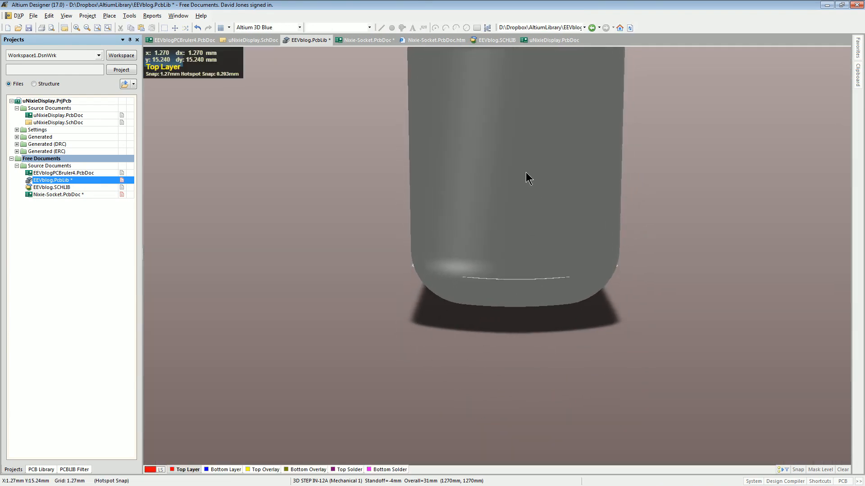
scroll(525, 172, "down", 3, "ctrl")
right_click_drag(546, 299, 420, 235, "shift")
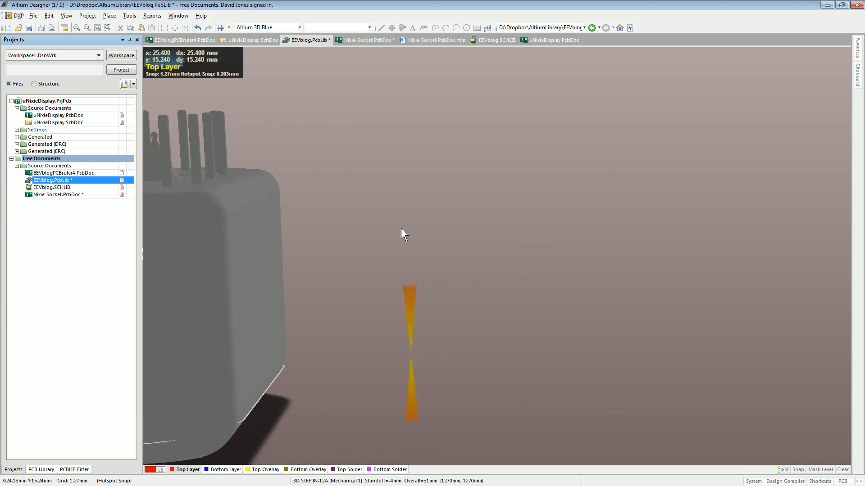
key("8")
key("0")
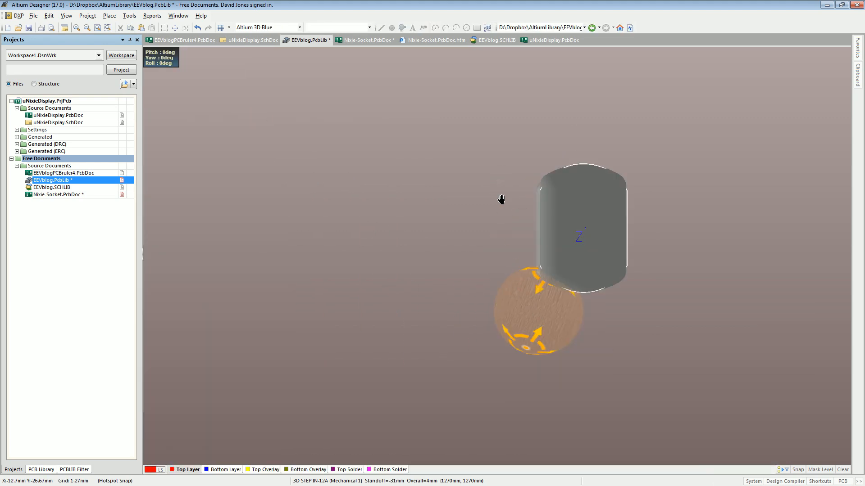
right_click_drag(572, 269, 615, 196, "shift")
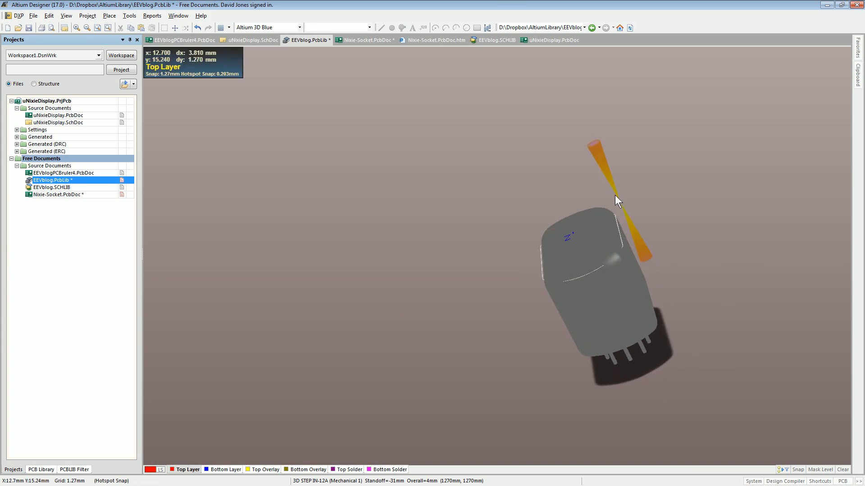
scroll(599, 267, "up", 4, "ctrl")
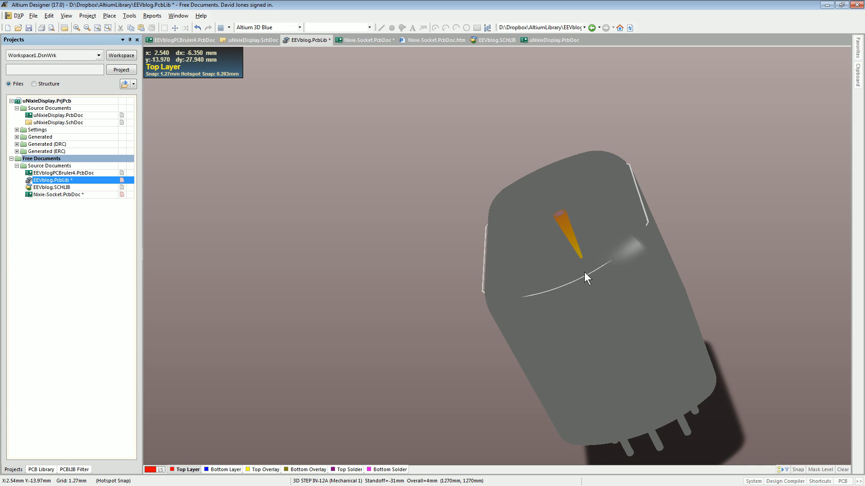
key("shift")
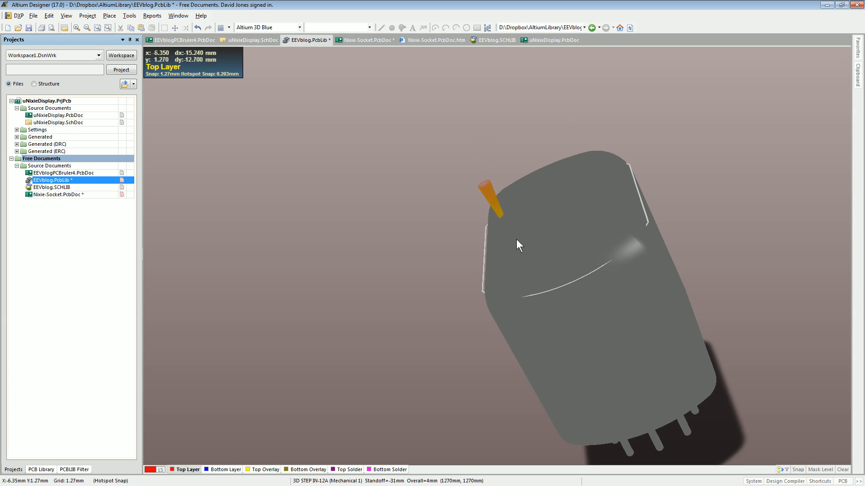
- Set the IN-12A body's standoff height to 25 mm and check in 3D how its pins pass through the pads
double_click(555, 238)
left_click_drag(519, 281, 499, 285)
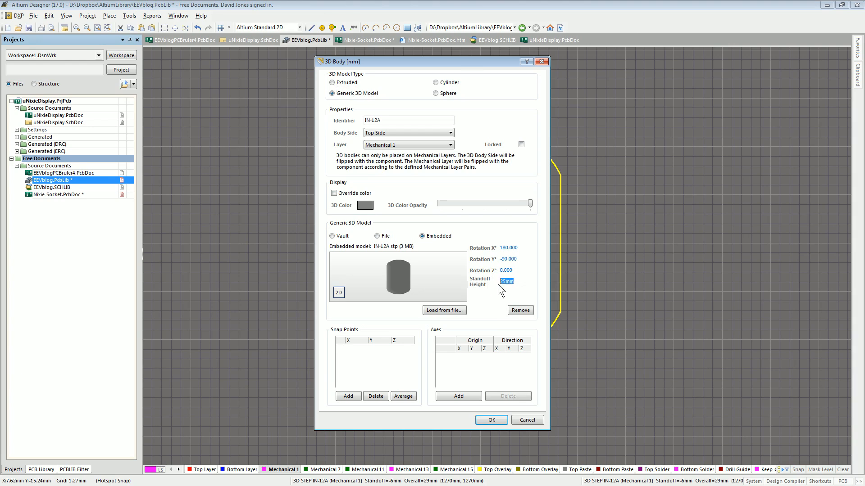
left_click(492, 420)
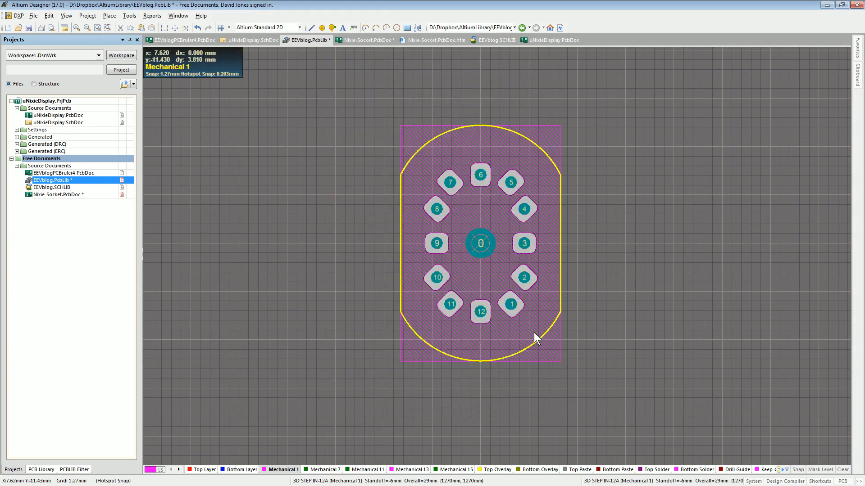
key("3")
key("0")
right_click_drag(532, 332, 521, 373, "shift")
scroll(477, 339, "up", 4, "ctrl")
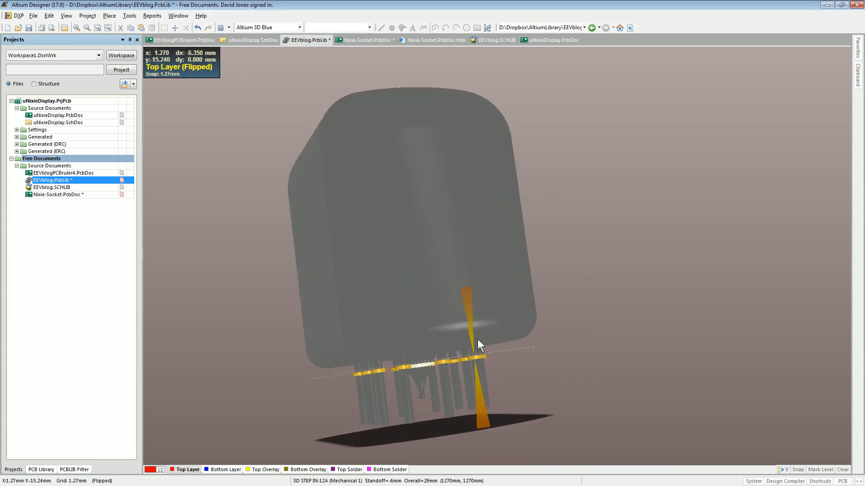
- Examine in 3D how the IN-12A tube's pins sit in the pads and how its body lines up with the footprint outline
scroll(477, 340, "up", 5, "ctrl")
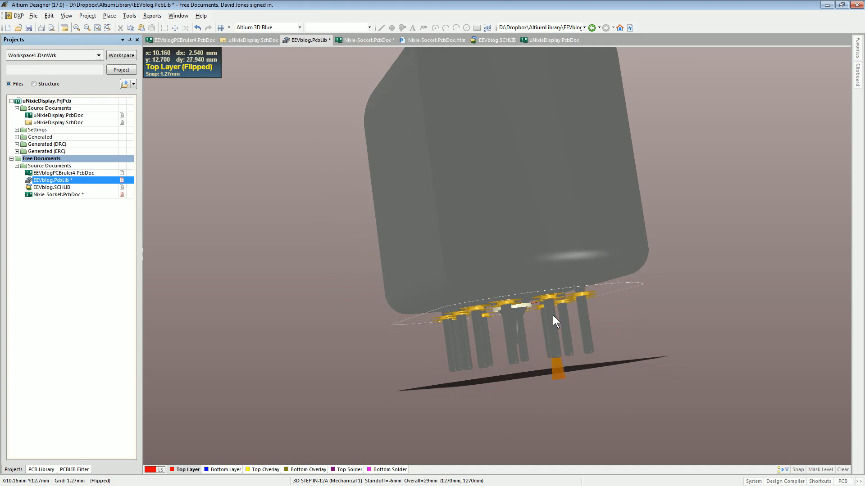
mouse_move(553, 316)
right_mouse_down("shift")
mouse_move(569, 343)
mouse_move(557, 330)
right_mouse_up("shift")
scroll(534, 324, "up", 6, "ctrl")
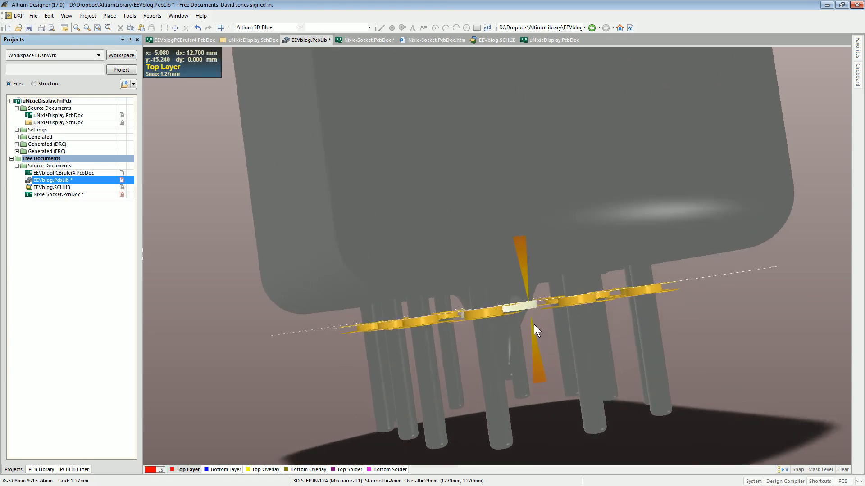
scroll(534, 324, "down", 6, "ctrl")
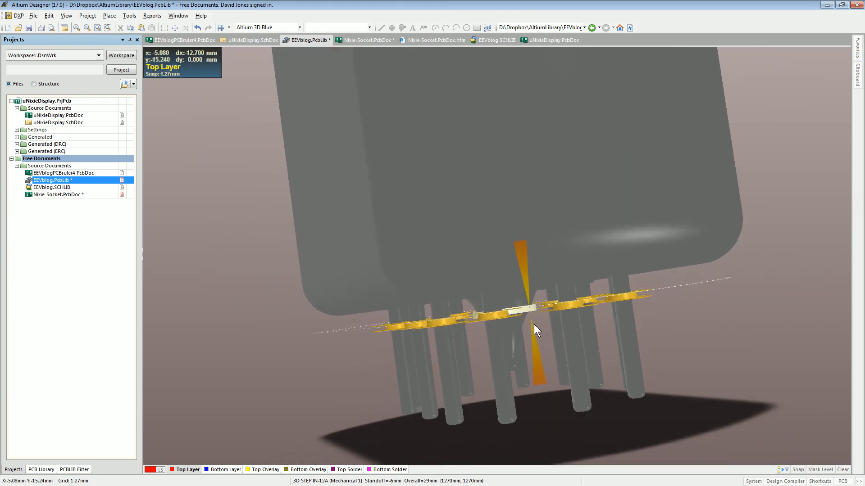
key("2")
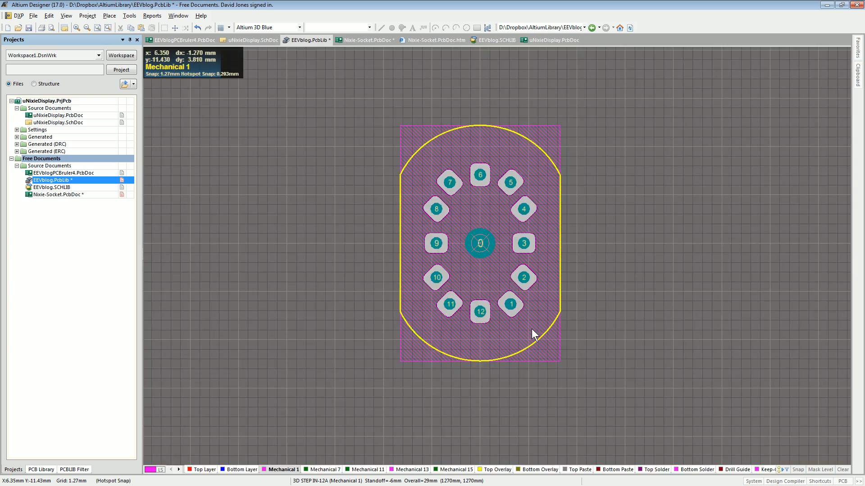
key("ctrl+s")
key("3")
right_click_drag(570, 269, 553, 250)
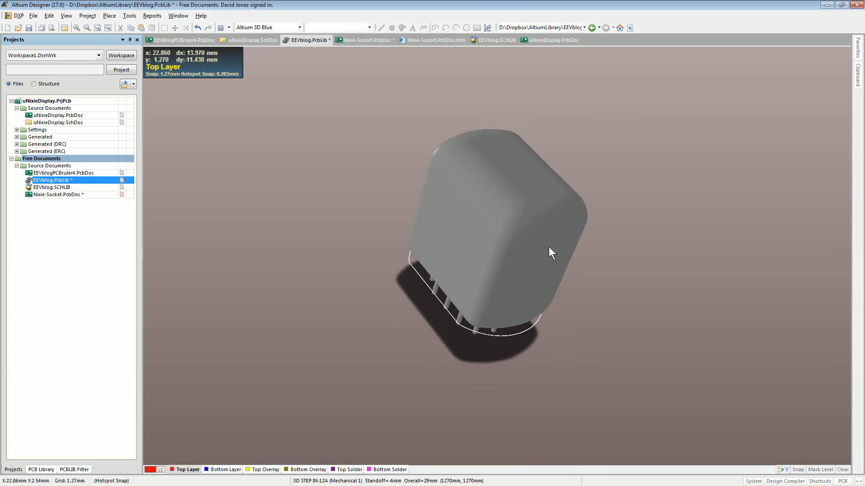
scroll(503, 235, "up", 5, "ctrl")
scroll(503, 230, "down", 3, "ctrl")
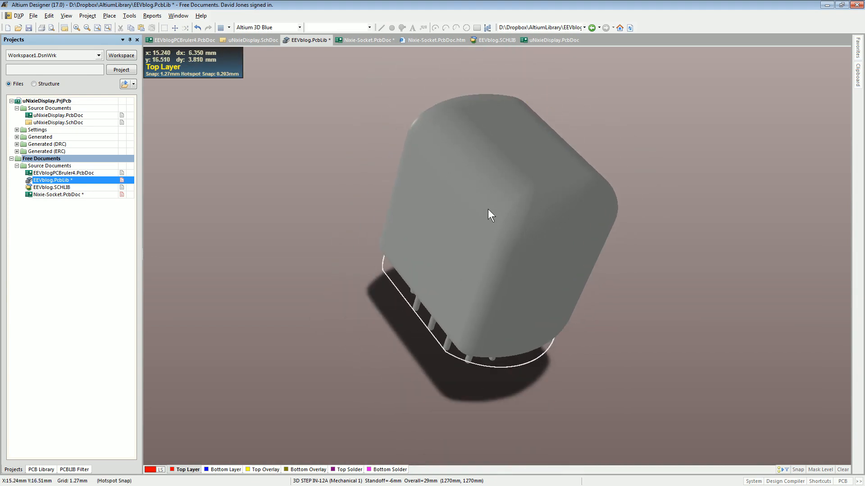
key("2")
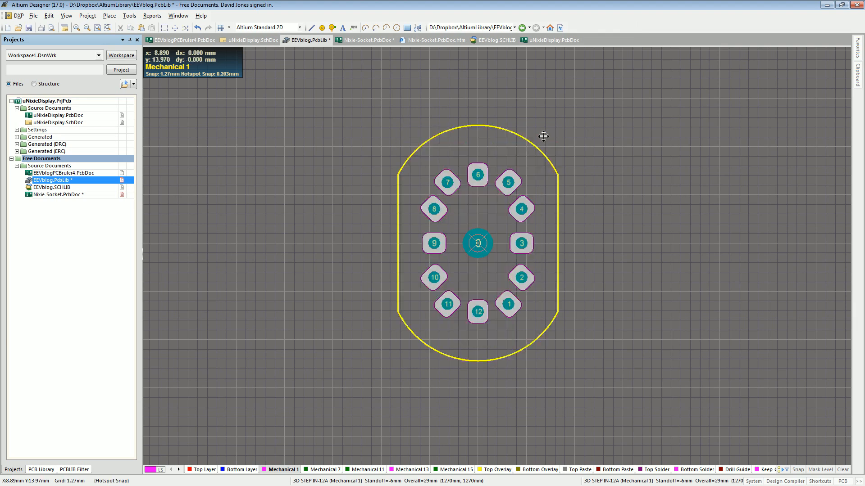
- Lower the IN-12A body's 3D color opacity to its minimum and show the footprint in 3D
double_click(542, 135)
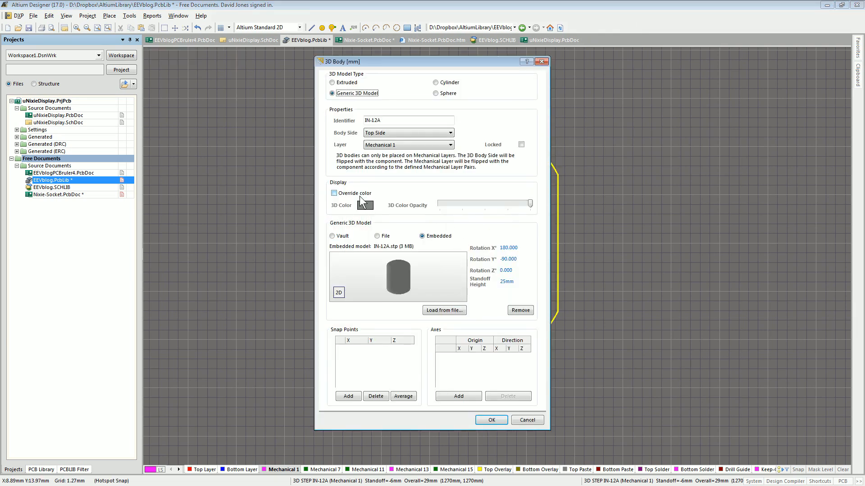
left_click(510, 204)
left_click(462, 205)
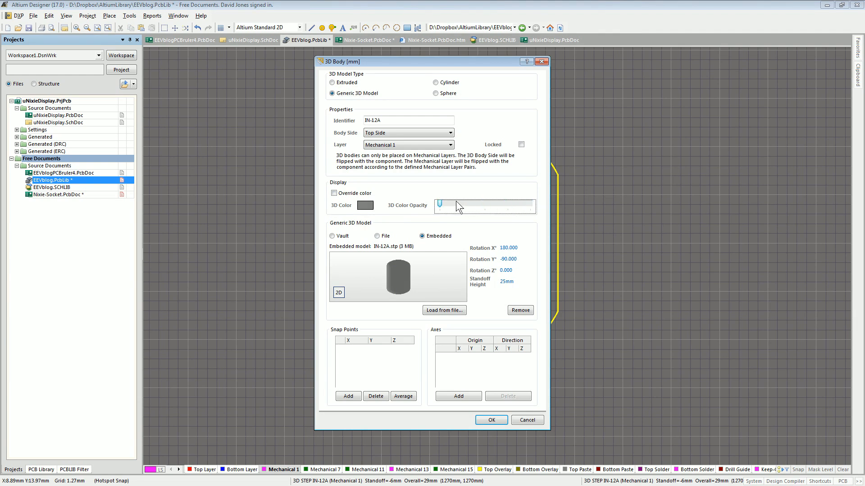
left_click(491, 420)
key("3")
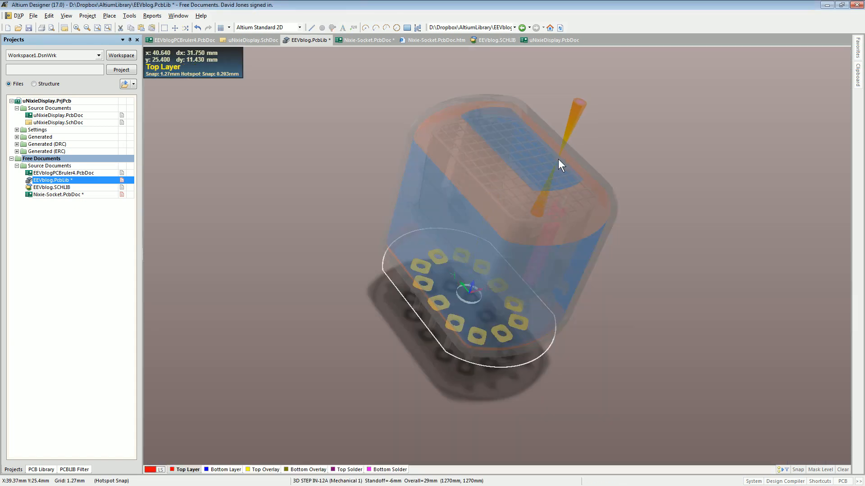
- Inspect the internal structure of the transparent IN-12A tube from several angles in 3D
right_click_drag(550, 282, 658, 330, "shift")
right_click_drag(478, 191, 544, 190, "shift")
scroll(542, 192, "up", 4, "ctrl")
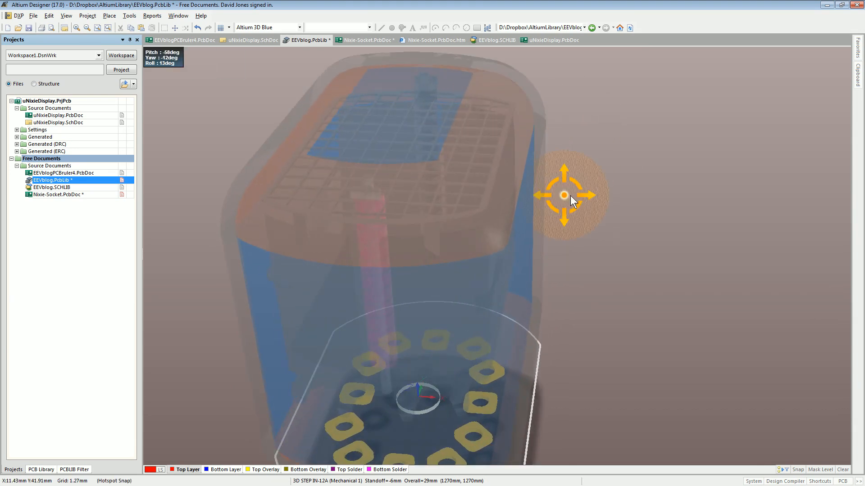
right_click_drag(579, 193, 288, 195, "shift")
left_click_drag(591, 250, 601, 247)
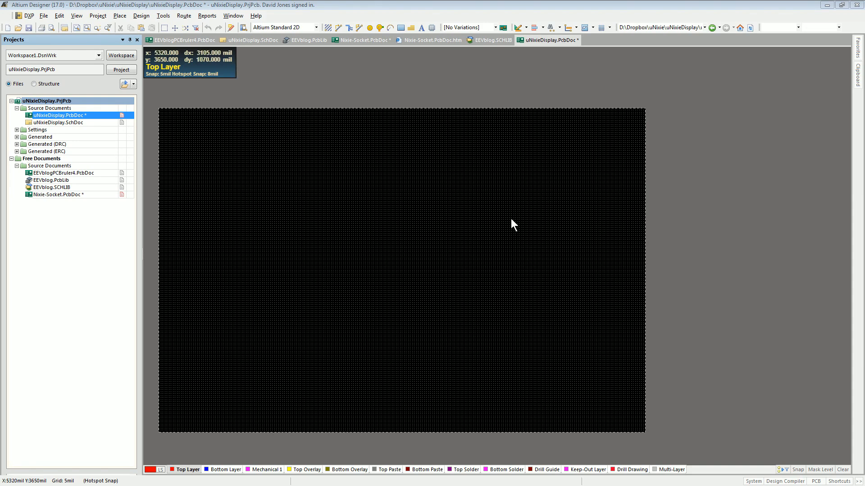
- Set the relative origin of uNixieDisplay.PcbDoc slightly inside the board's lower-left corner
scroll(212, 120, "up", 1, "ctrl")
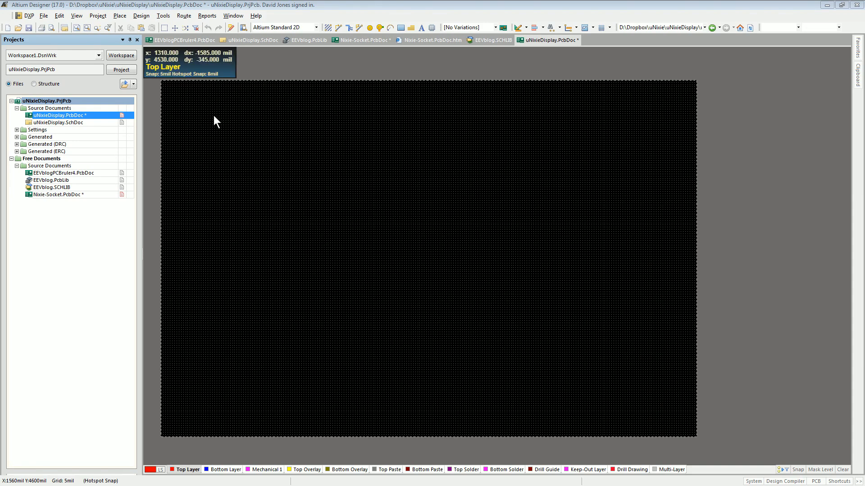
left_click(60, 15)
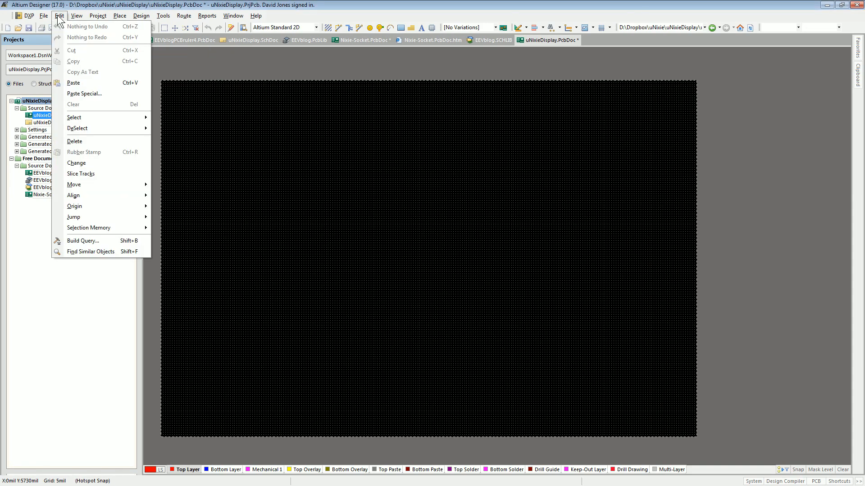
mouse_move(118, 208)
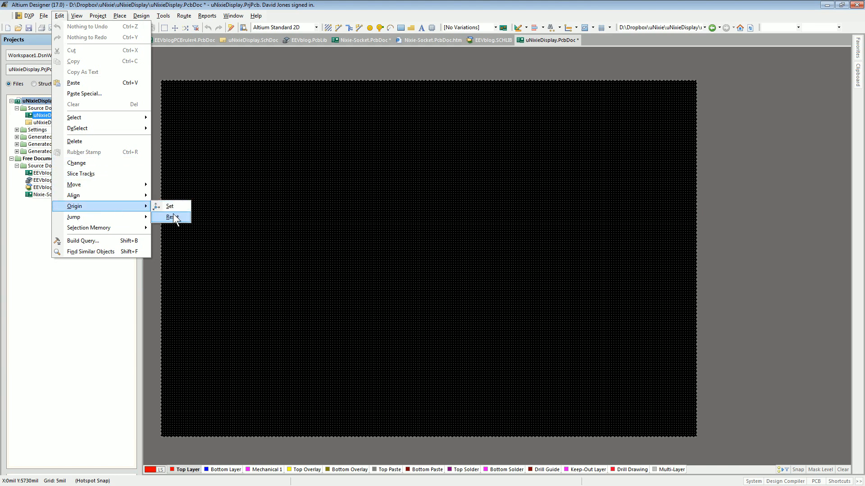
left_click(174, 206)
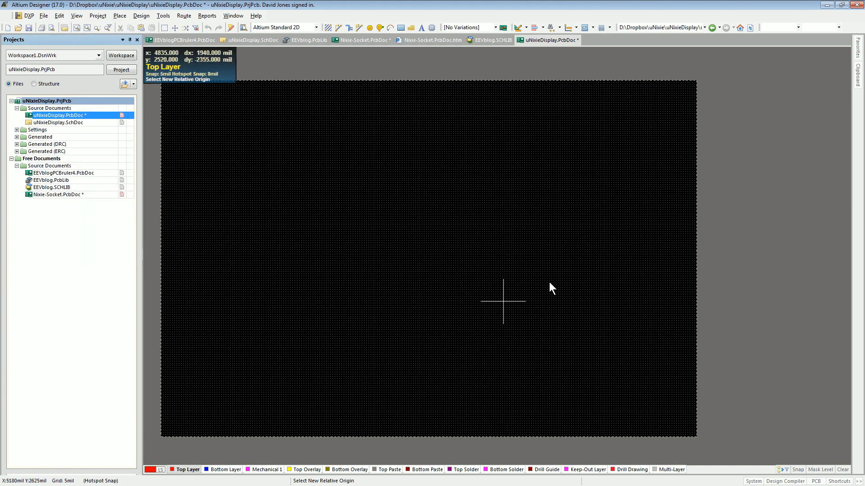
left_click(200, 398)
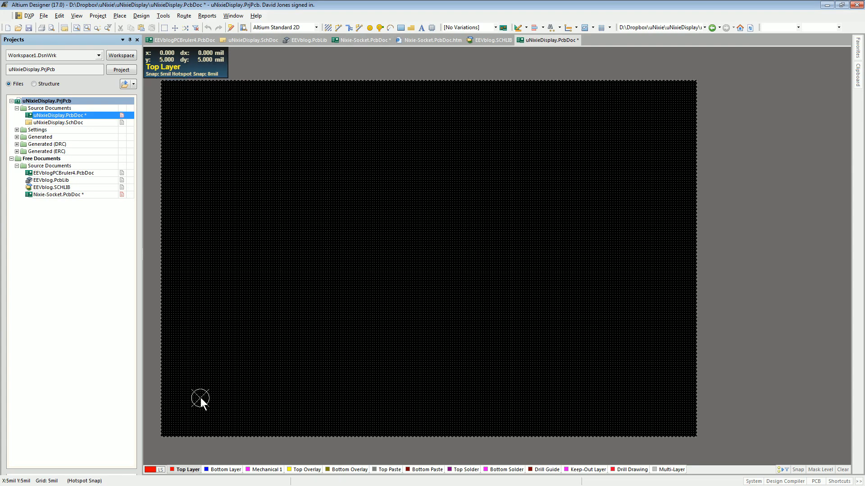
- Make Mechanical 1 the active layer and set the snap grid to 1.000 mm
scroll(201, 398, "up", 3)
scroll(246, 405, "down", 4)
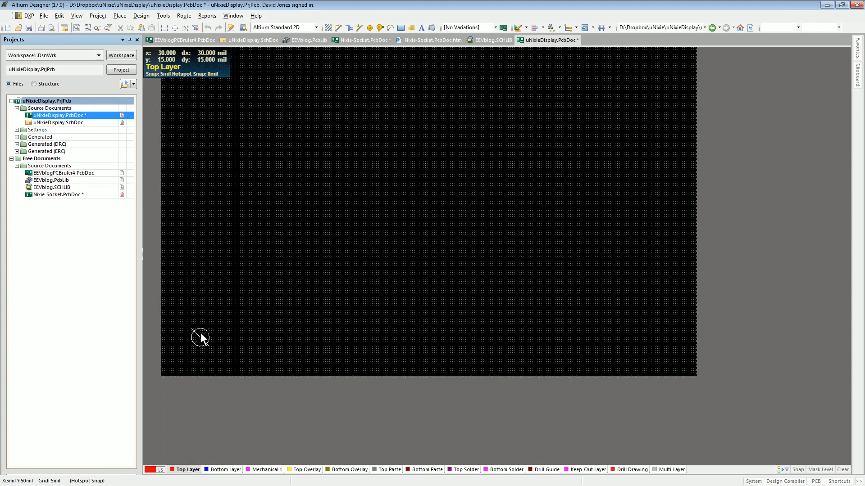
scroll(209, 336, "up", 3, "ctrl")
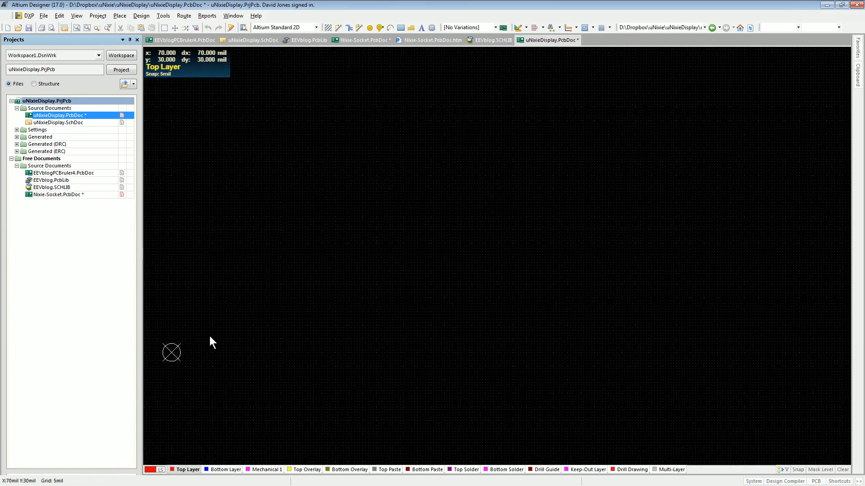
scroll(210, 336, "up", 2, "ctrl")
right_click_drag(210, 336, 466, 297)
scroll(379, 293, "down", 2, "ctrl")
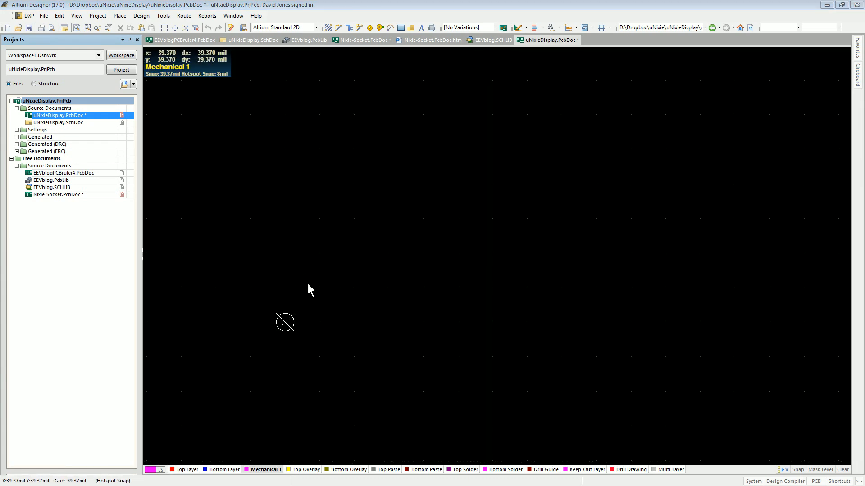
key("g")
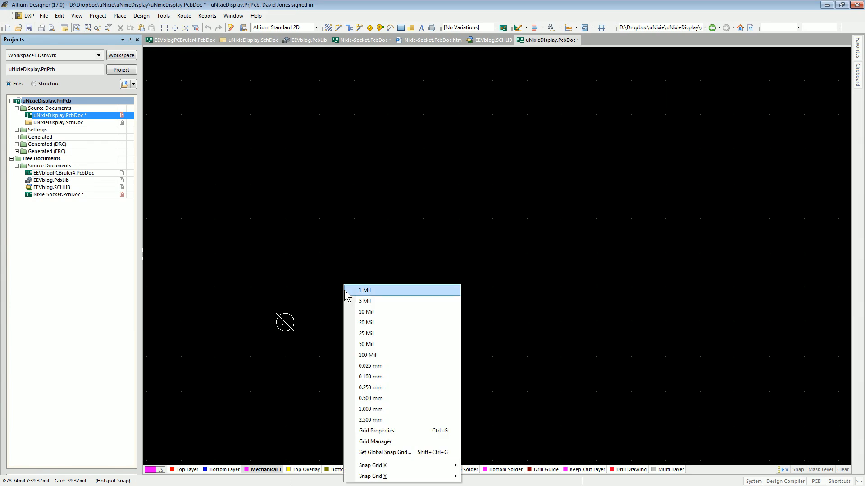
left_click(387, 410)
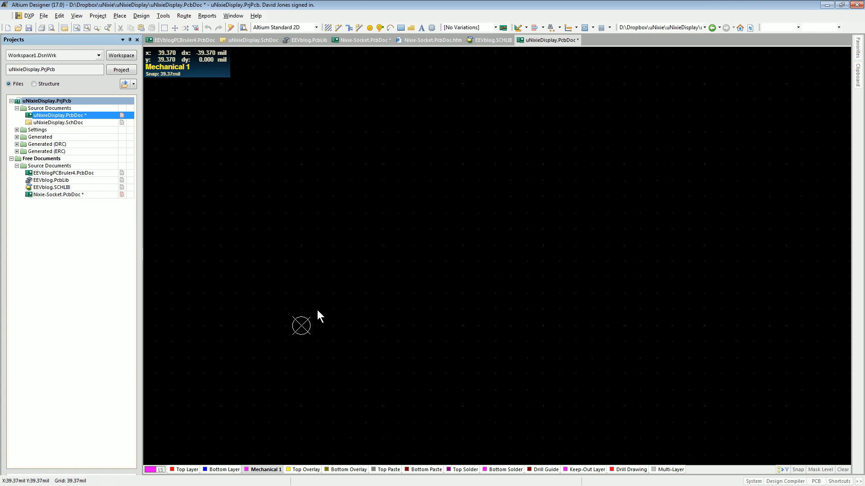
- Start a line at the board origin on Mechanical 1 and set its line width to 1 mil
scroll(317, 309, "down", 3, "ctrl")
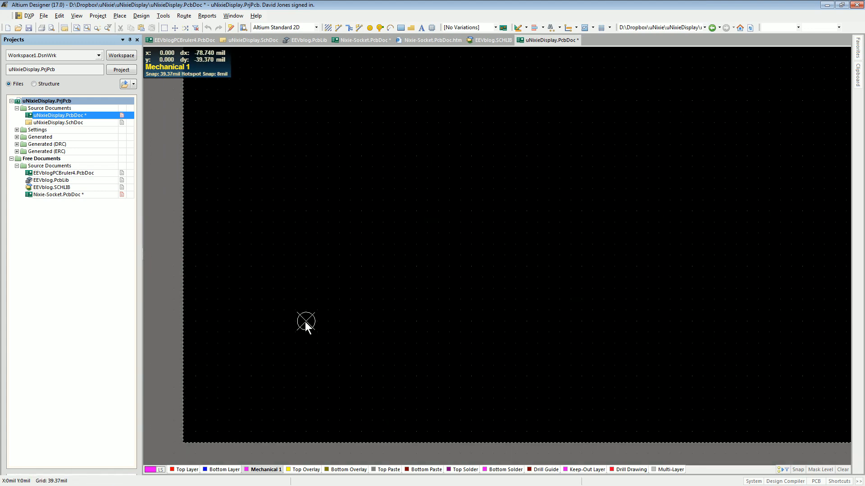
key("p")
key("l")
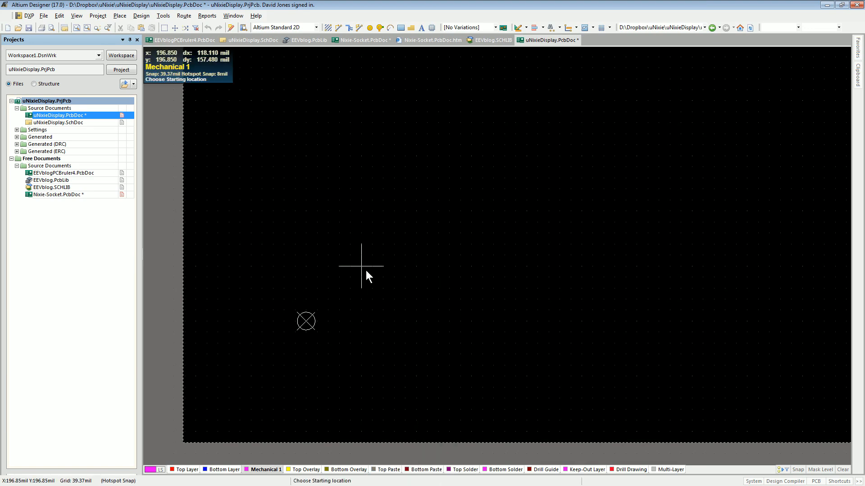
left_click(304, 323)
scroll(638, 313, "down", 1, "ctrl")
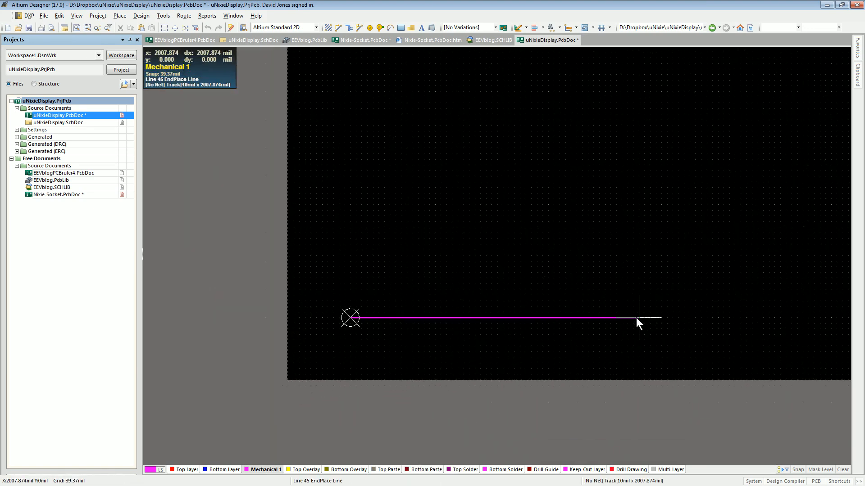
key("Tab")
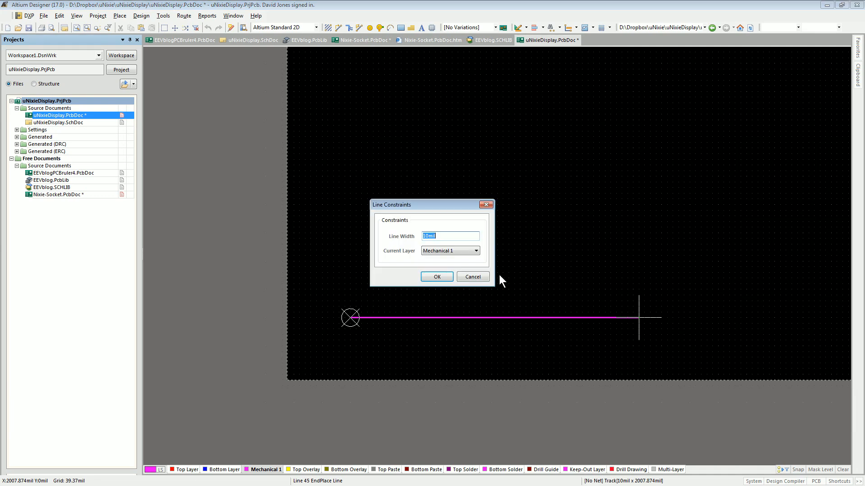
type("1")
left_click(439, 277)
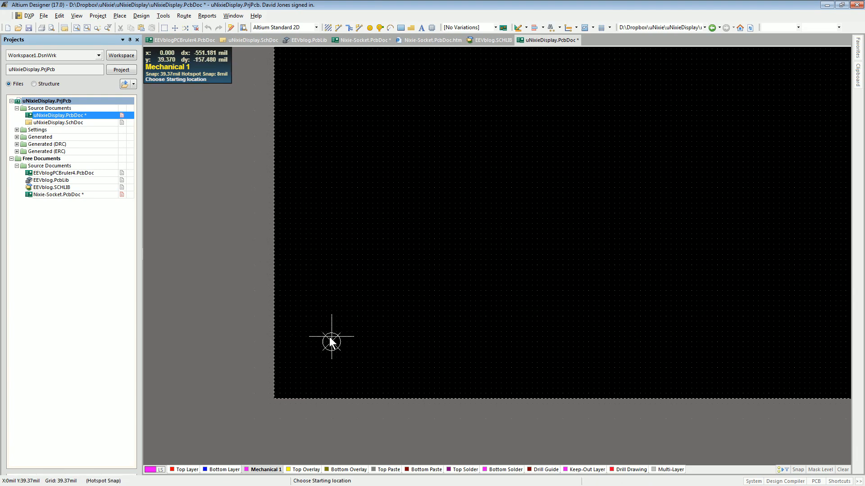
- Switch the units to millimetres and draw a closed rectangular outline of 160 by 60 mm on Mechanical 1, starting at the origin
left_click(332, 343)
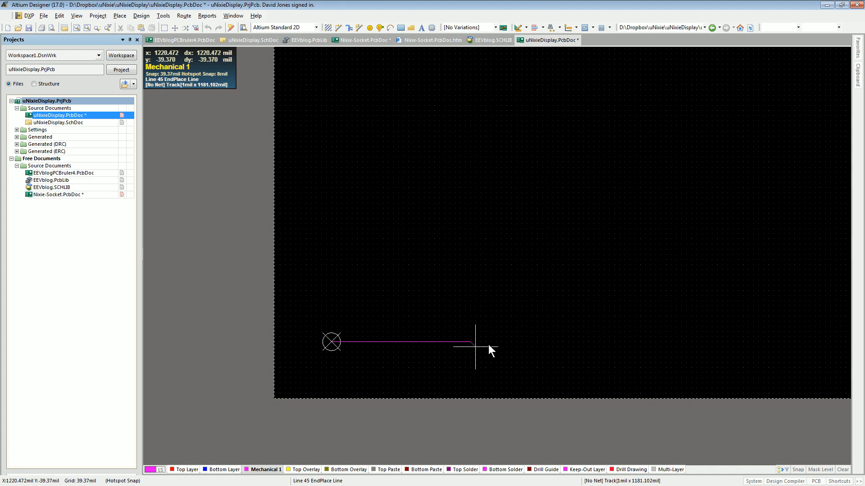
key("q")
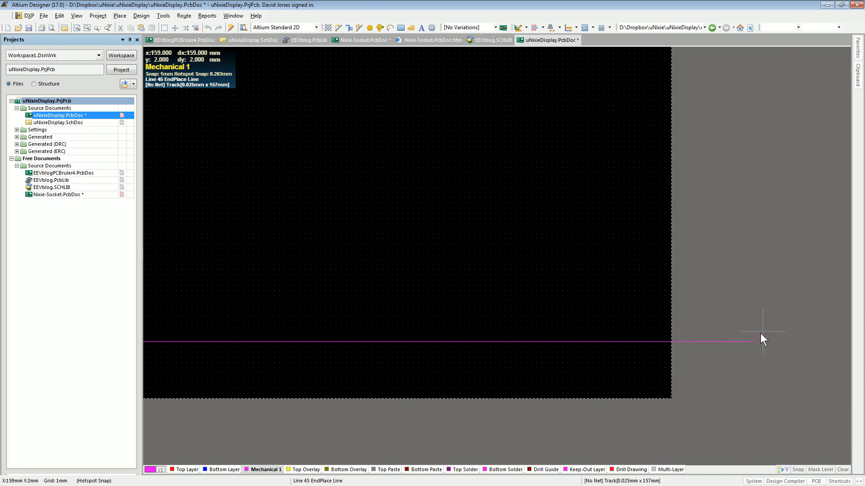
scroll(782, 339, "down", 2, "ctrl")
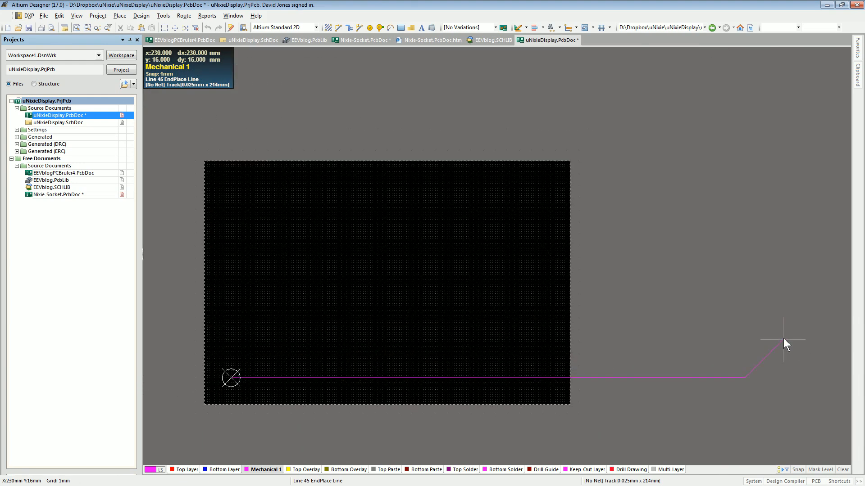
left_click(614, 378)
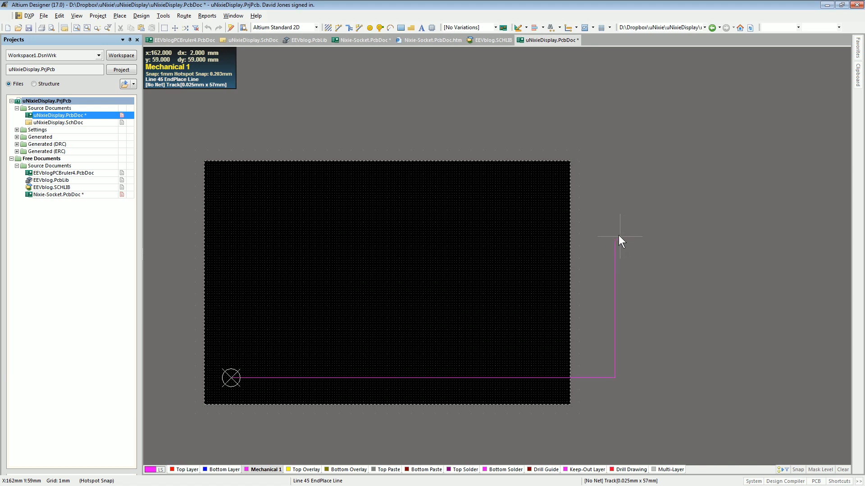
left_click(615, 233)
left_click(231, 234)
key("Escape")
- Select the rectangular outline and redefine the board shape from the selected objects
mouse_move(214, 219)
left_mouse_down()
mouse_move(595, 388)
mouse_move(642, 387)
left_mouse_up()
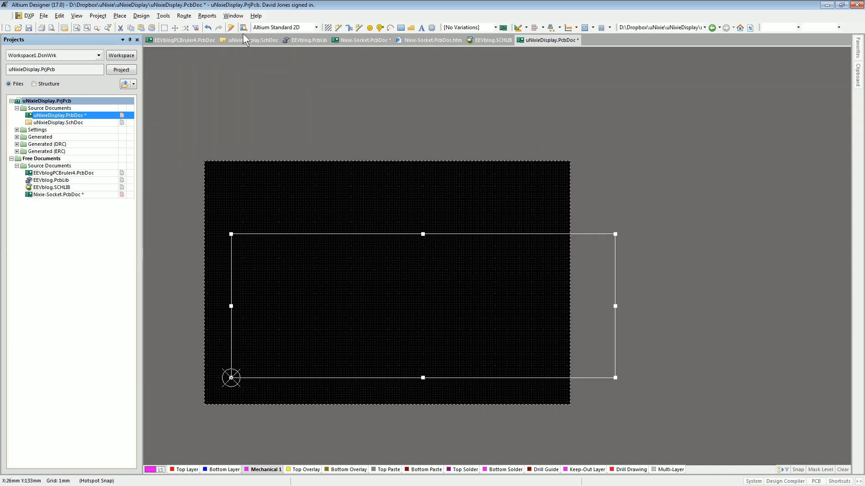
left_click(143, 17)
mouse_move(204, 74)
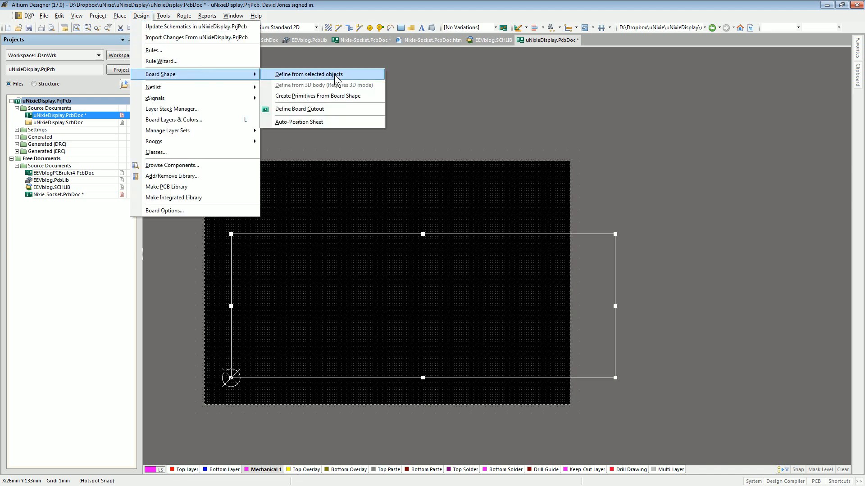
left_click(334, 75)
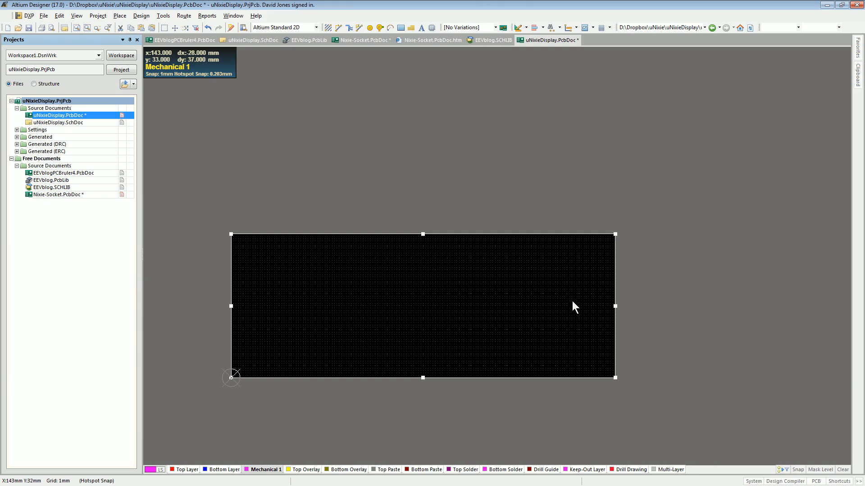
scroll(409, 298, "up", 2, "ctrl")
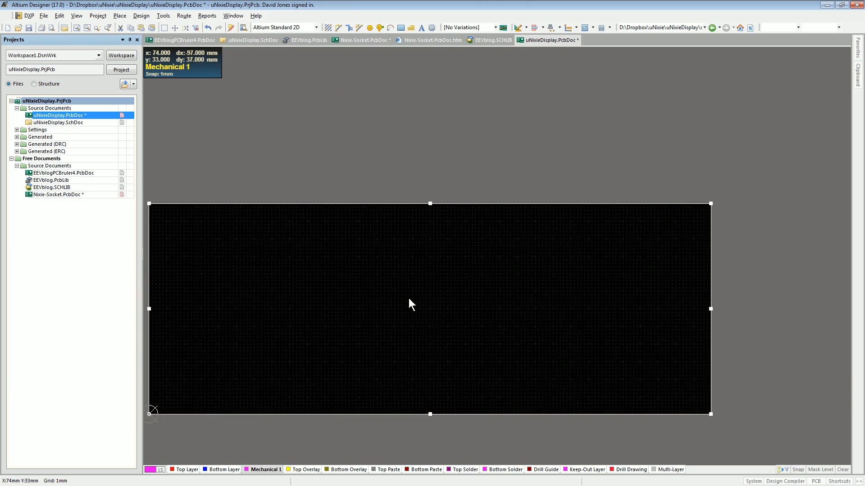
- Check the reshaped blank board in 3D from a tilted angle and return to the 2D layout
scroll(415, 286, "down", 1, "ctrl")
right_click_drag(418, 285, 461, 252)
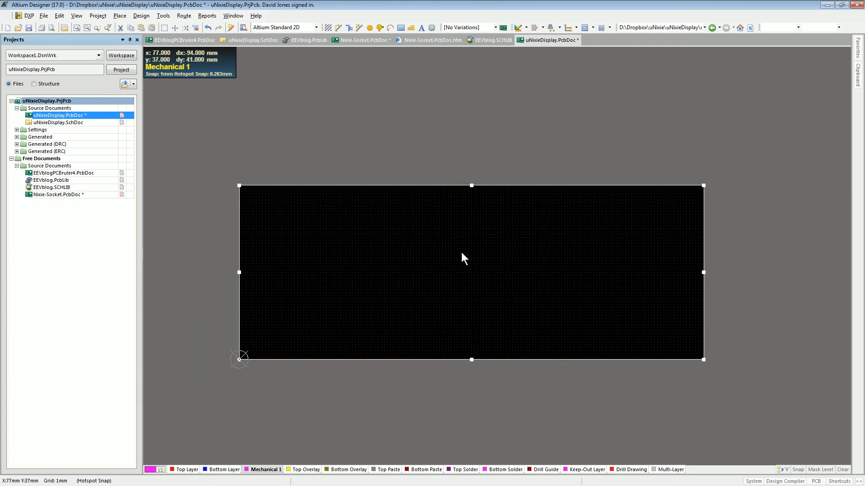
key("3")
scroll(445, 255, "down", 2, "ctrl")
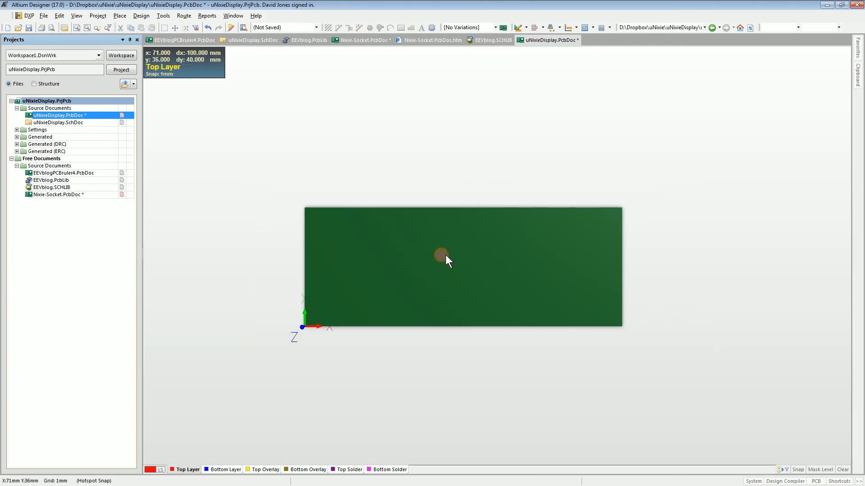
mouse_move(445, 254)
right_mouse_down("shift")
mouse_move(399, 131)
mouse_move(477, 218)
mouse_move(473, 201)
mouse_move(475, 261)
mouse_move(478, 224)
mouse_move(464, 262)
mouse_move(502, 304)
mouse_move(451, 272)
mouse_move(448, 248)
right_mouse_up("shift")
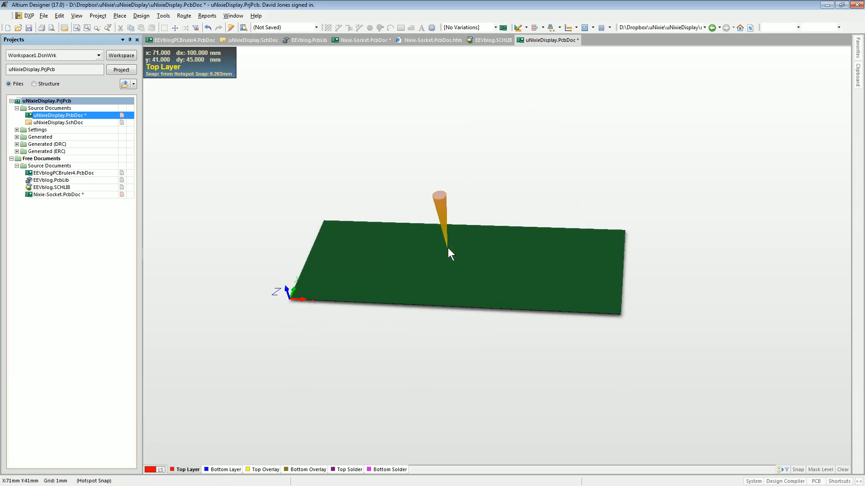
key("2")
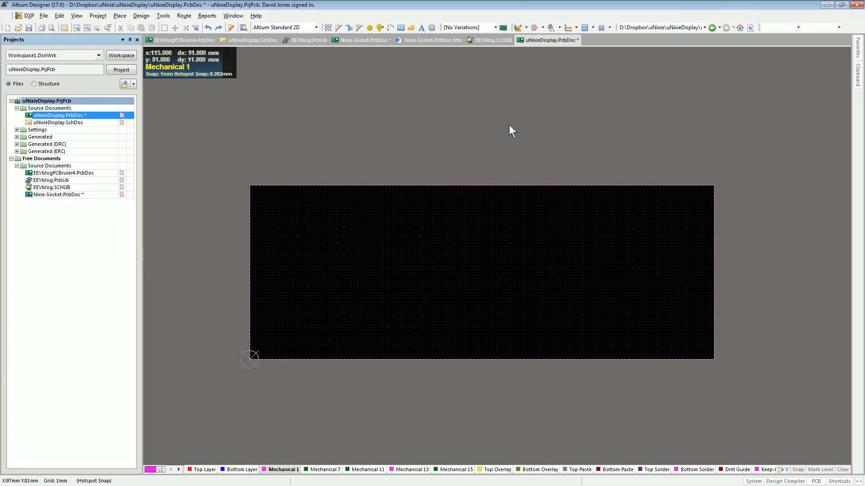
- Open the uNixieDisplay schematic and check which footprint model is linked to nixie component NX3
double_click(82, 125)
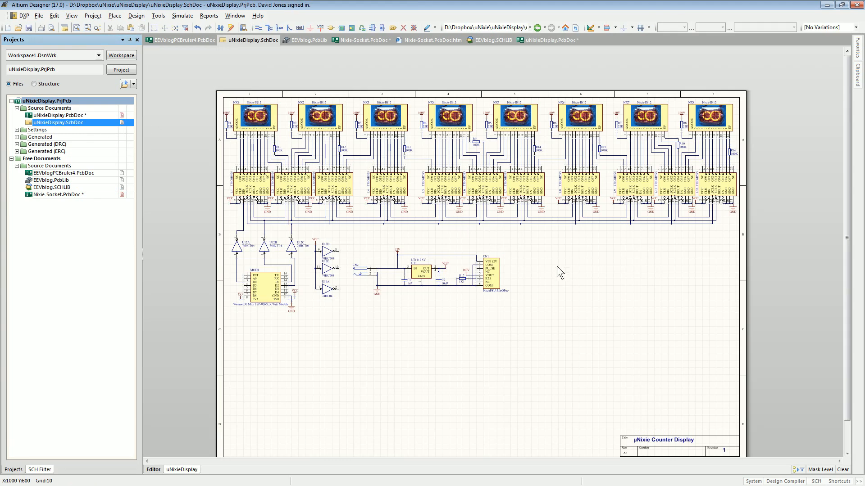
scroll(471, 235, "up", 1, "ctrl")
scroll(471, 235, "down", 1, "ctrl")
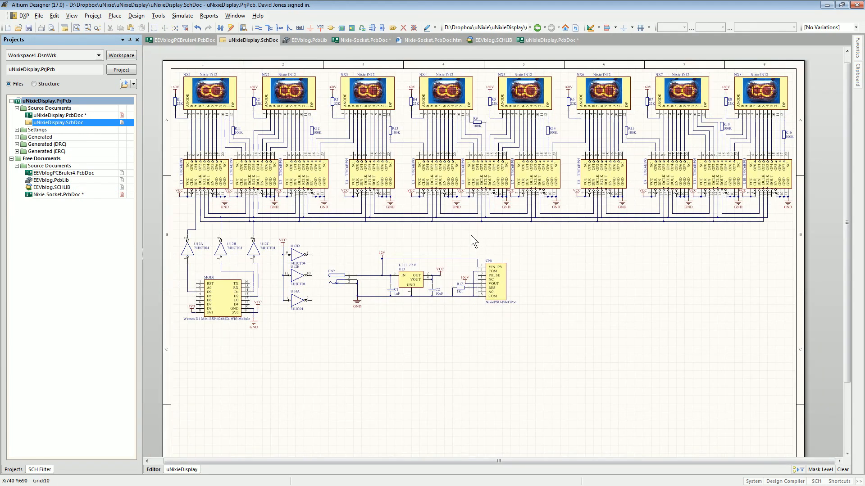
double_click(375, 89)
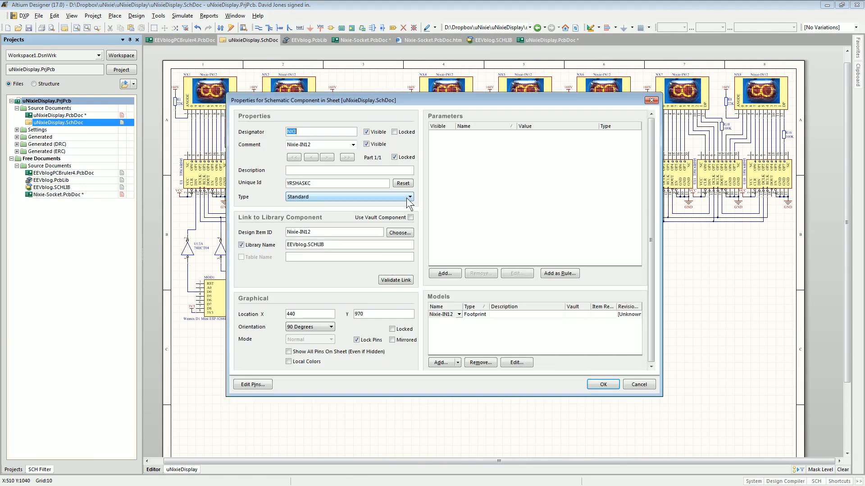
left_click(631, 382)
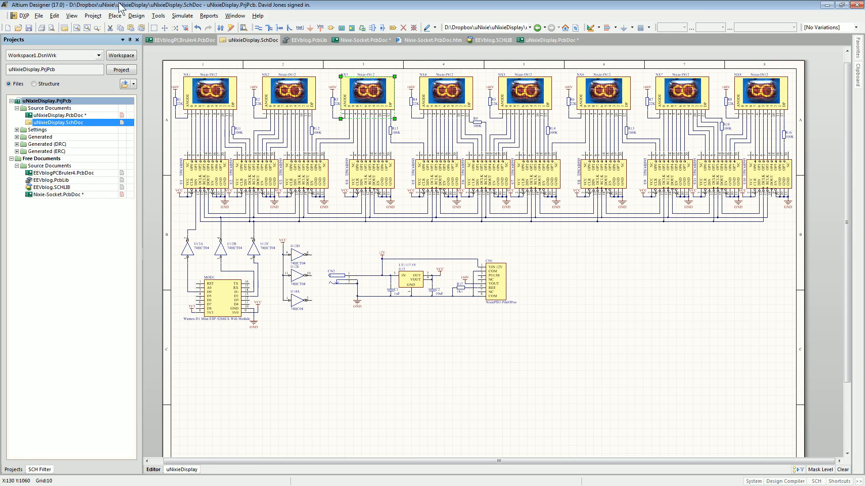
- Create the change order updating uNixieDisplay.PcbDoc from the schematic, excluding the uNixieDisplay component class and room
left_click(158, 16)
mouse_move(141, 16)
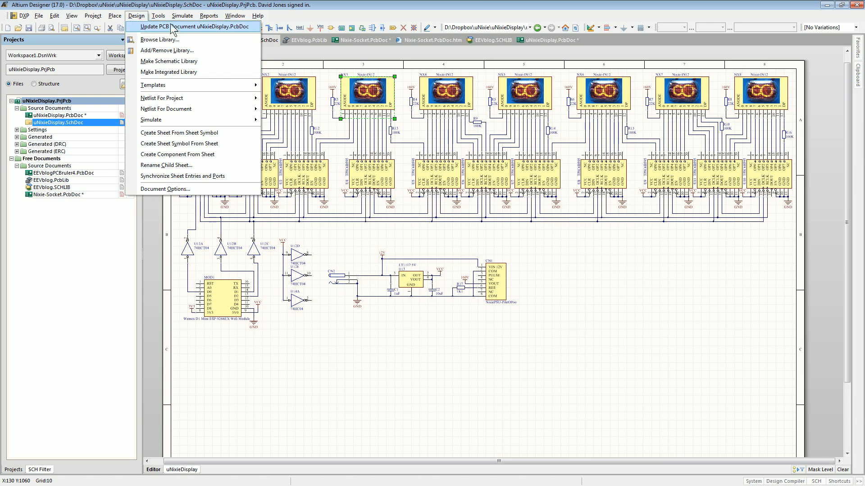
left_click(189, 27)
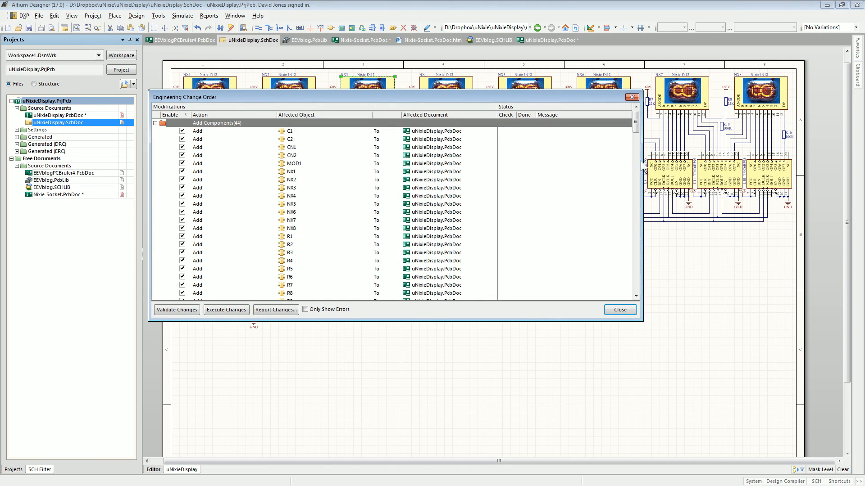
left_click_drag(638, 124, 305, 222)
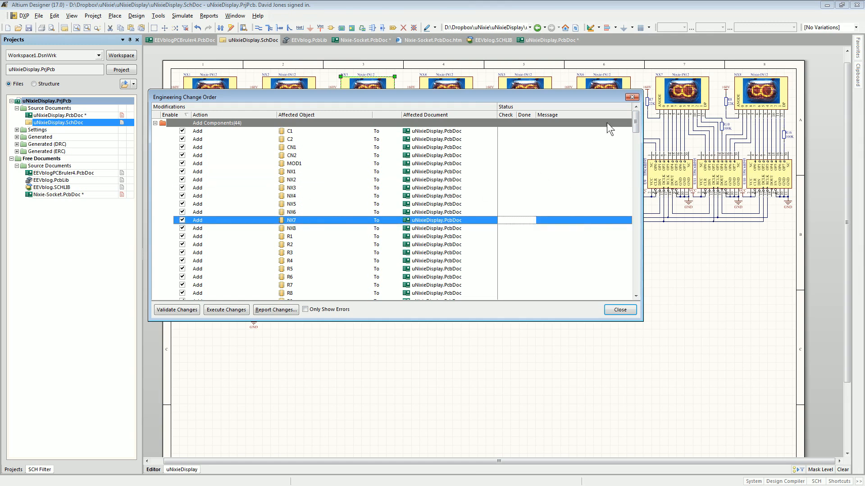
left_click_drag(636, 122, 653, 288)
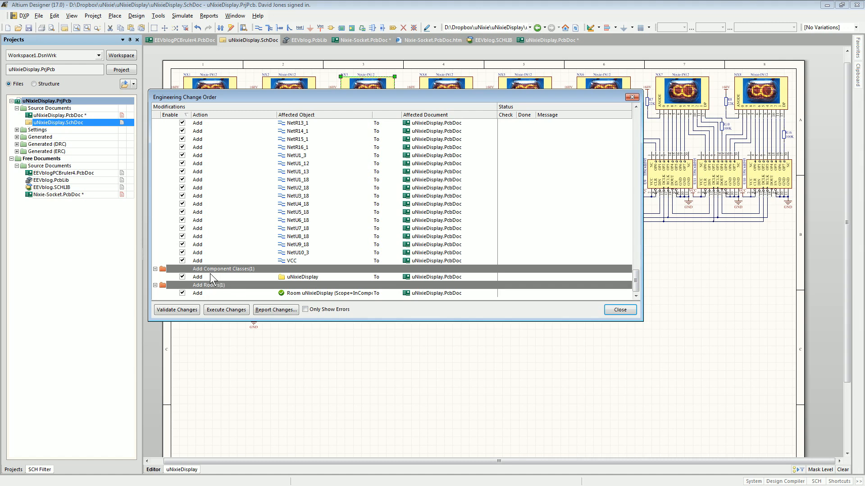
left_click(182, 294)
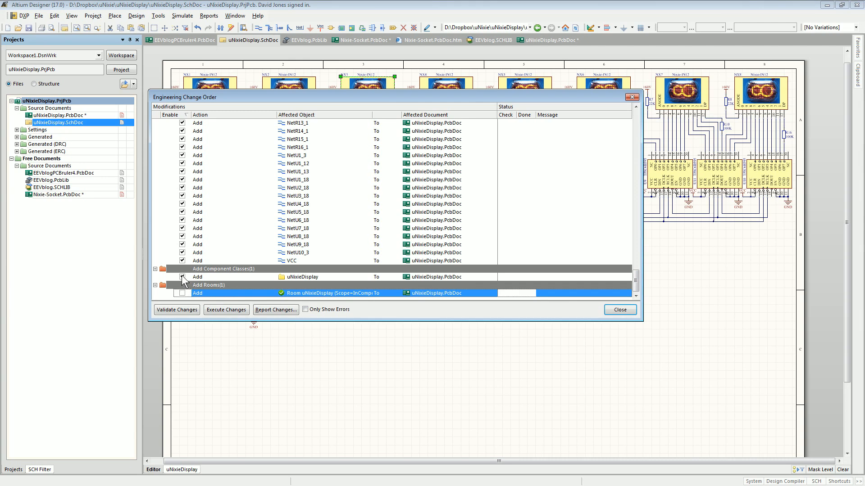
left_click(182, 277)
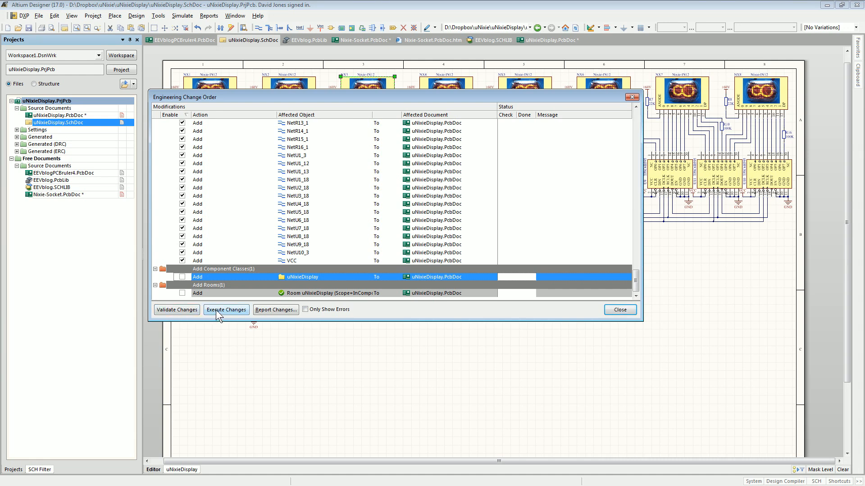
- Validate and execute the engineering changes to bring the components and nets into the PCB, and close the change order
left_click(186, 310)
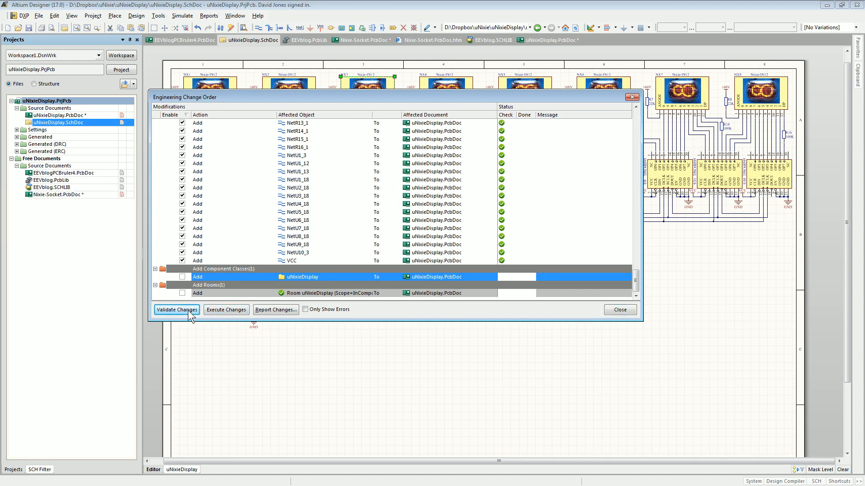
left_click(221, 310)
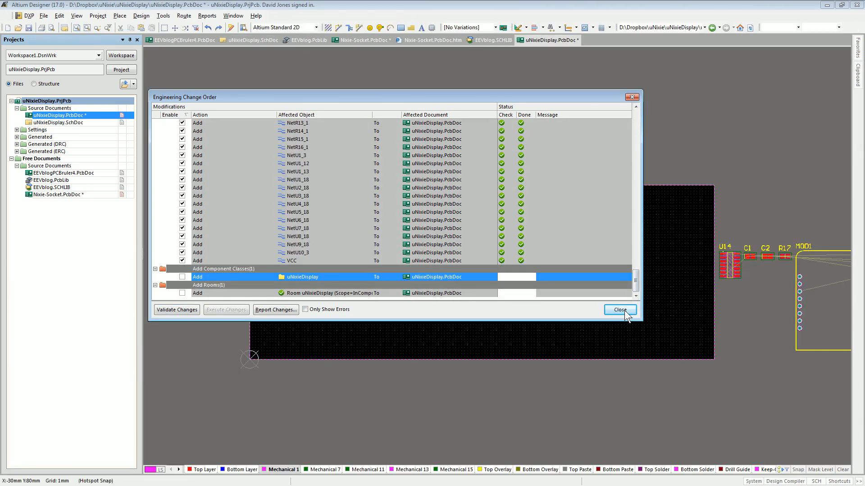
left_click(620, 310)
- Select the eight nixie footprints NX1 to NX8 and move them as a row onto the board along its upper edge
scroll(682, 174, "right", 1, "shift")
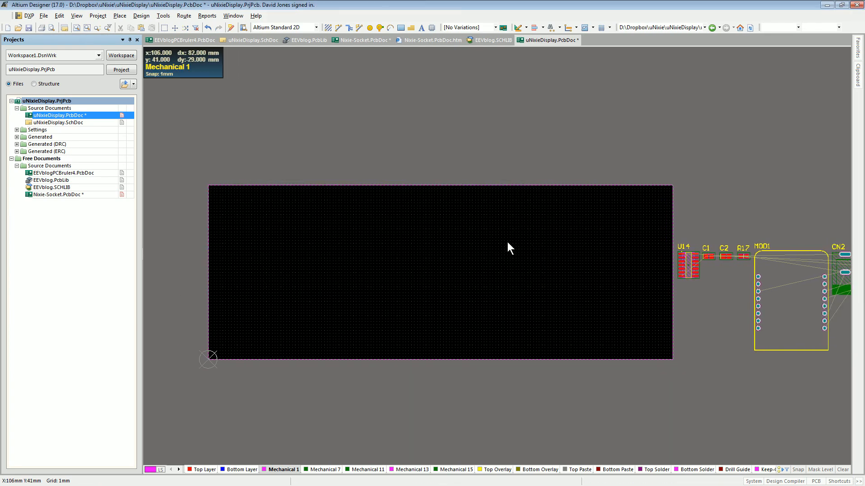
scroll(507, 241, "down", 4, "ctrl")
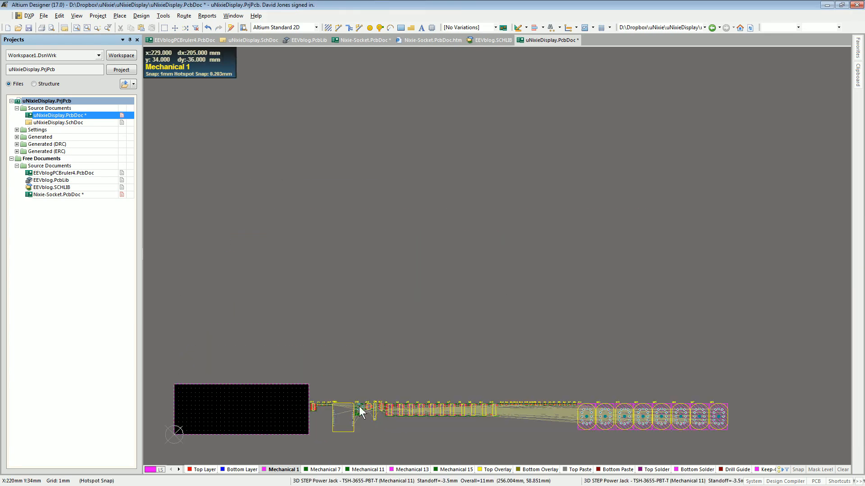
scroll(360, 409, "up", 1, "ctrl")
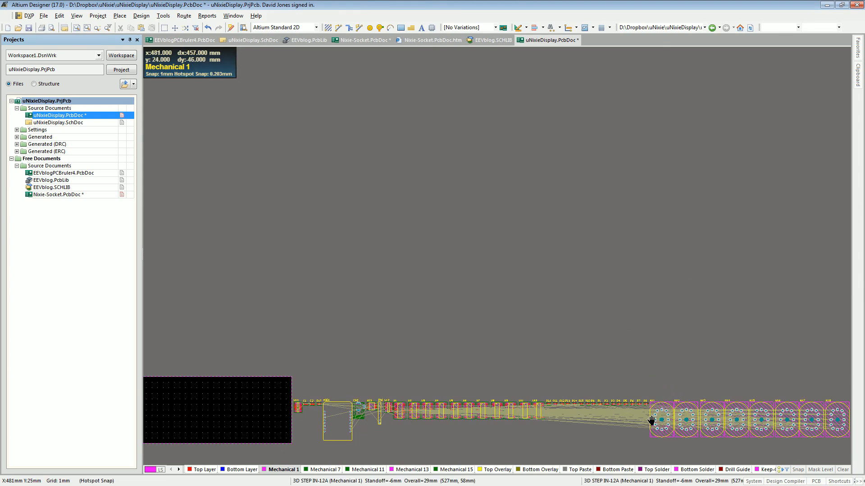
scroll(649, 405, "up", 2, "ctrl")
right_click_drag(620, 391, 451, 276)
left_click_drag(382, 276, 828, 412)
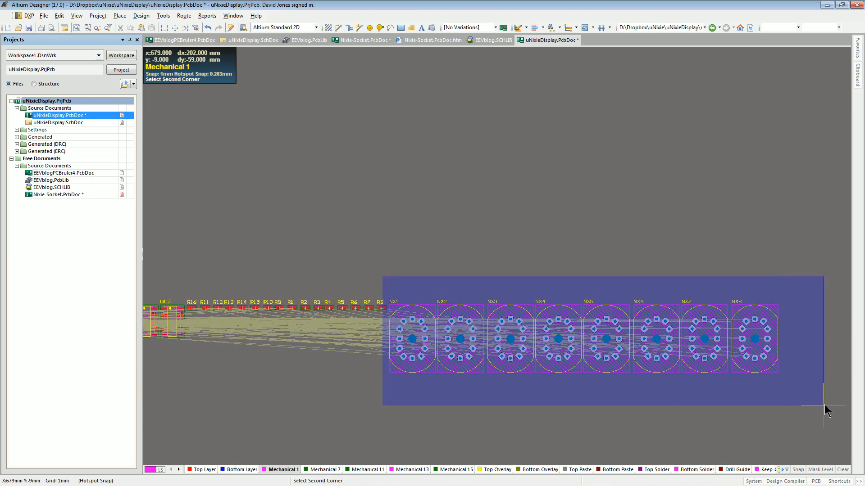
left_click_drag(549, 355, 398, 222)
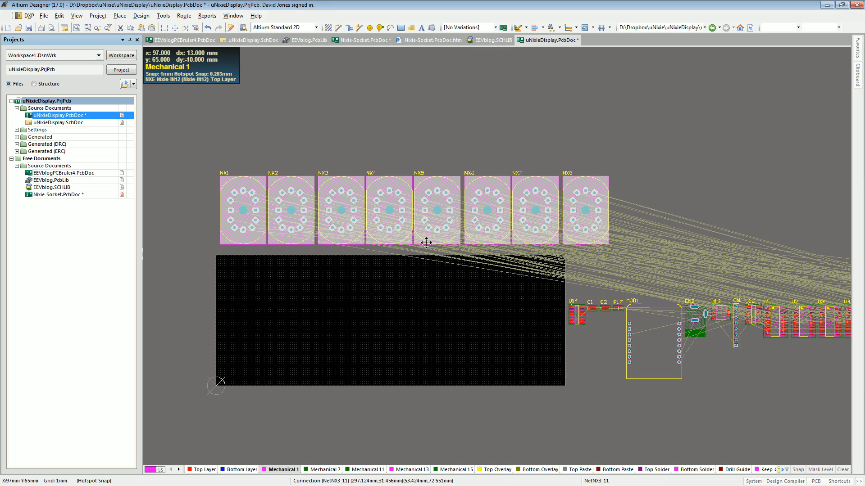
right_click_drag(419, 205, 413, 244)
left_click_drag(401, 243, 398, 306)
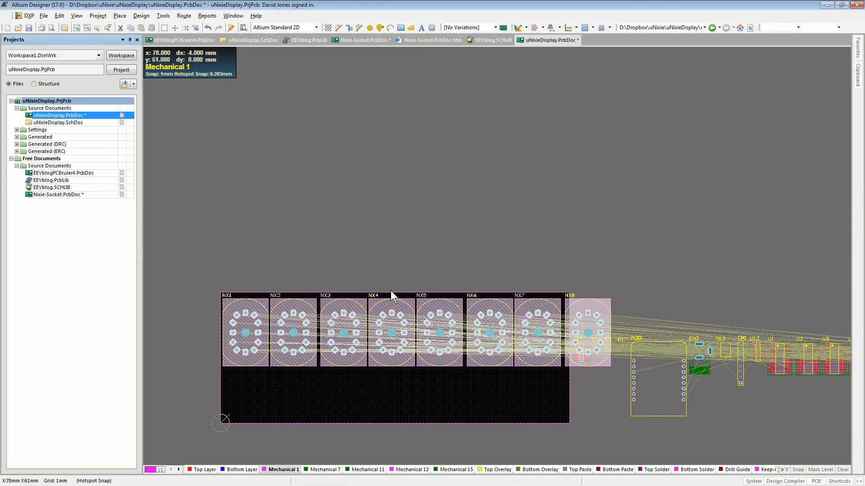
- Inspect the row of nixie tubes in 3D, including the pins on the underside of the board
key("3")
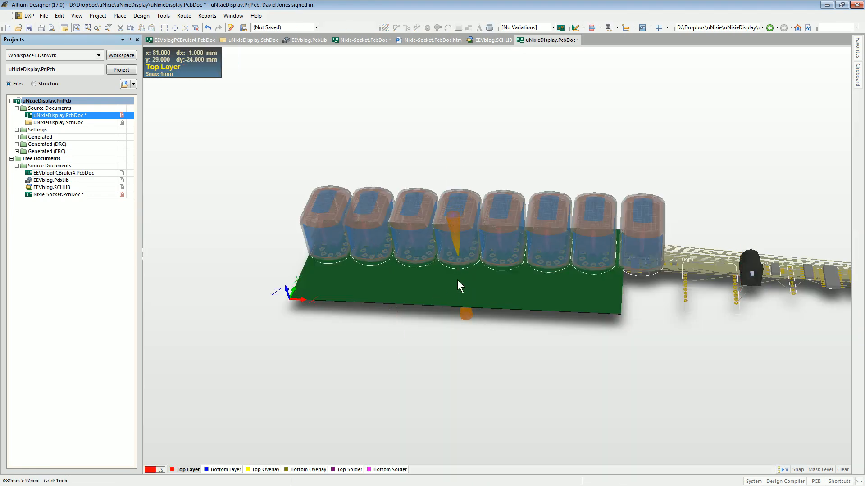
right_click_drag(456, 272, 445, 295, "shift")
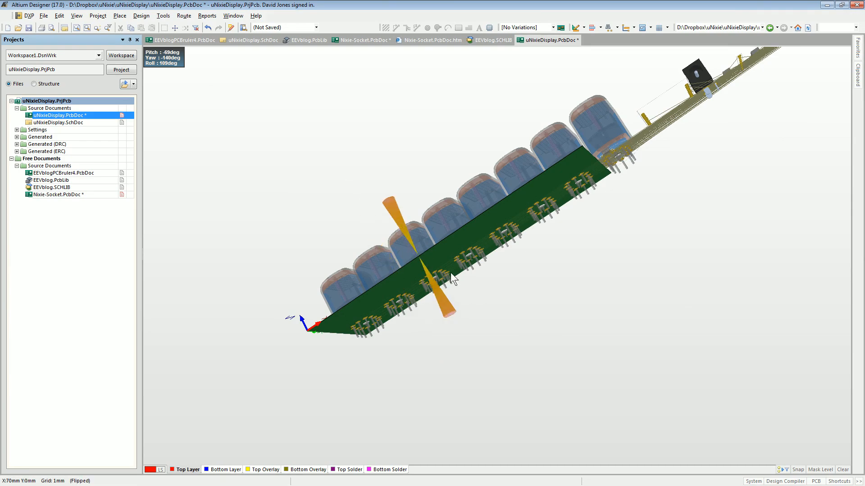
scroll(455, 264, "up", 2, "ctrl")
scroll(455, 264, "up", 2, "ctrl")
- In the 2D layout, move the outline's right edge outward by 25 mm to x = 185 mm on Mechanical 1
key("2")
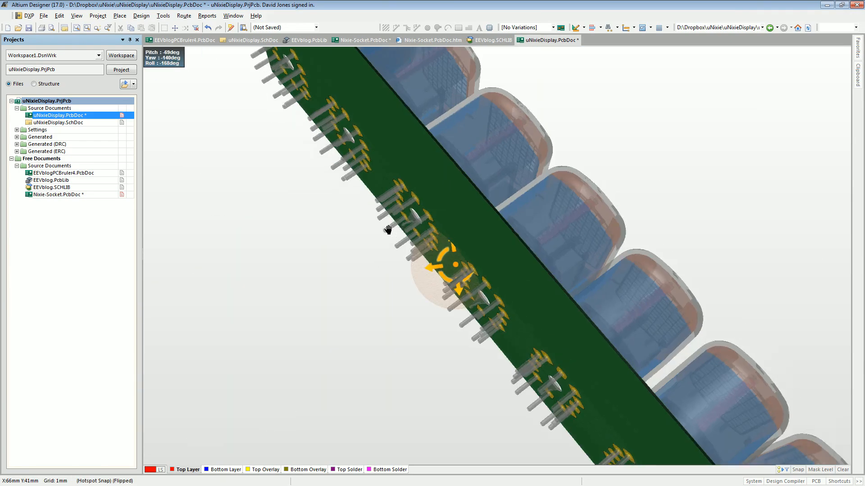
left_click(601, 348)
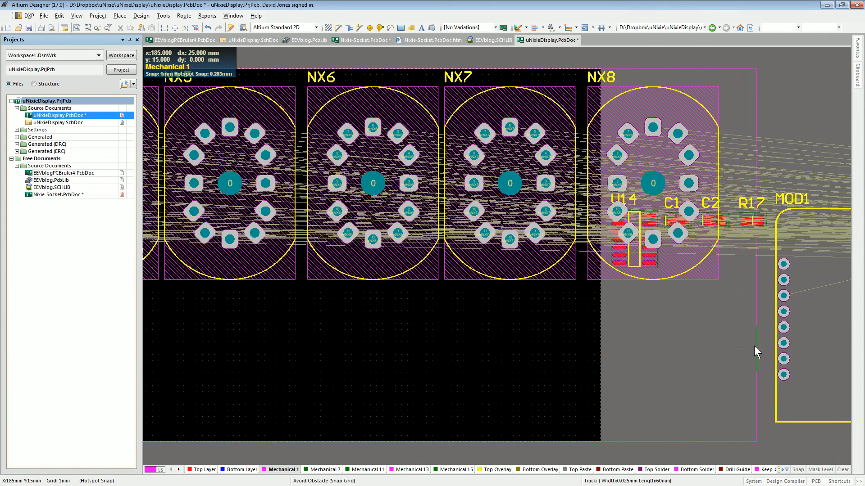
left_click(754, 347)
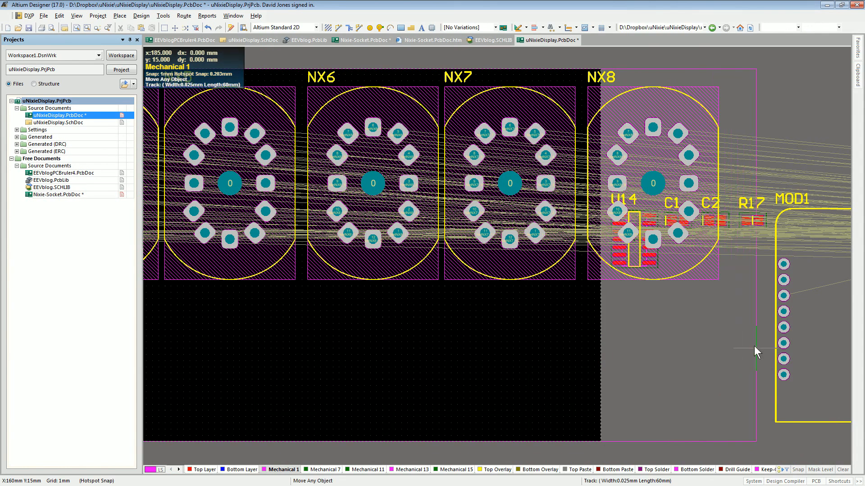
- Show only Mechanical 1, select the enlarged outline, redefine the board shape from the selected objects, and clear the selection
scroll(579, 358, "down", 2, "ctrl")
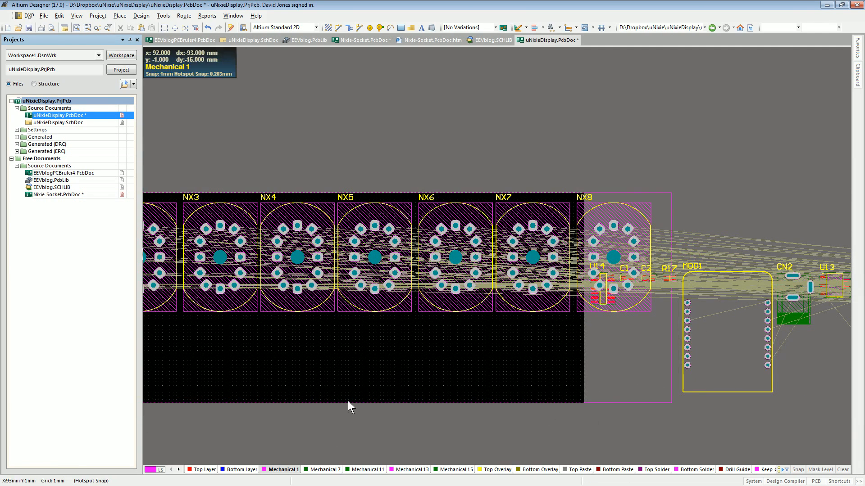
key("shift+s")
right_click_drag(467, 315, 599, 266)
scroll(433, 268, "down", 1, "ctrl")
left_click_drag(195, 175, 745, 393)
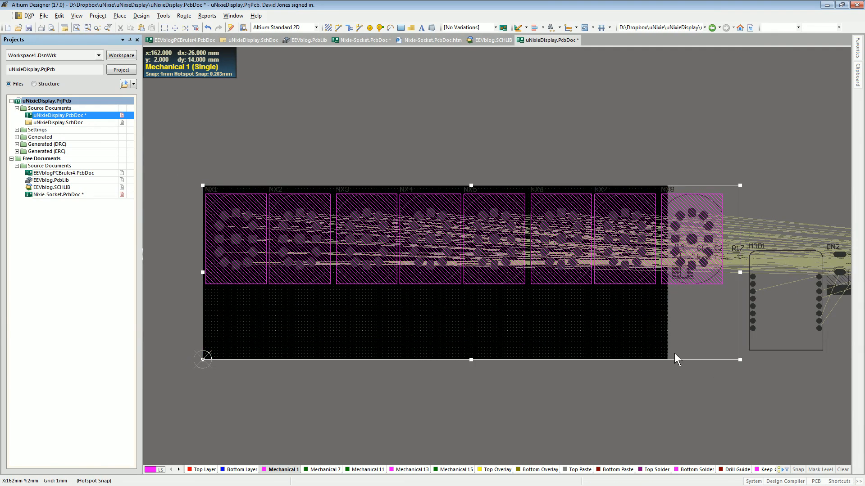
left_click(140, 16)
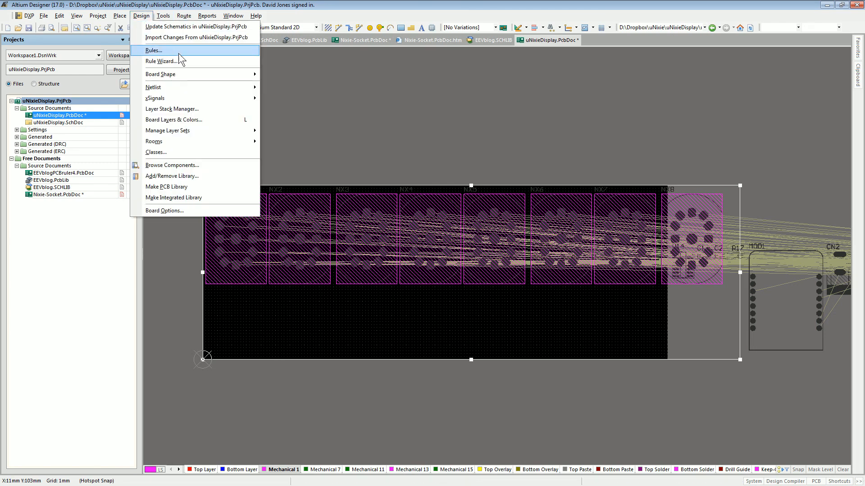
mouse_move(187, 75)
left_click(293, 75)
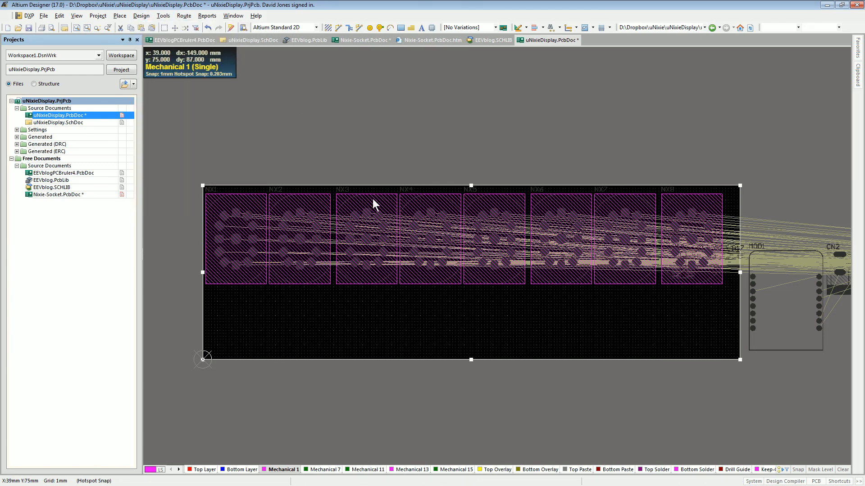
left_click(503, 302)
- Examine how the eight nixie tubes fit on the enlarged board in 3D, from straight above and at an angle
key("3")
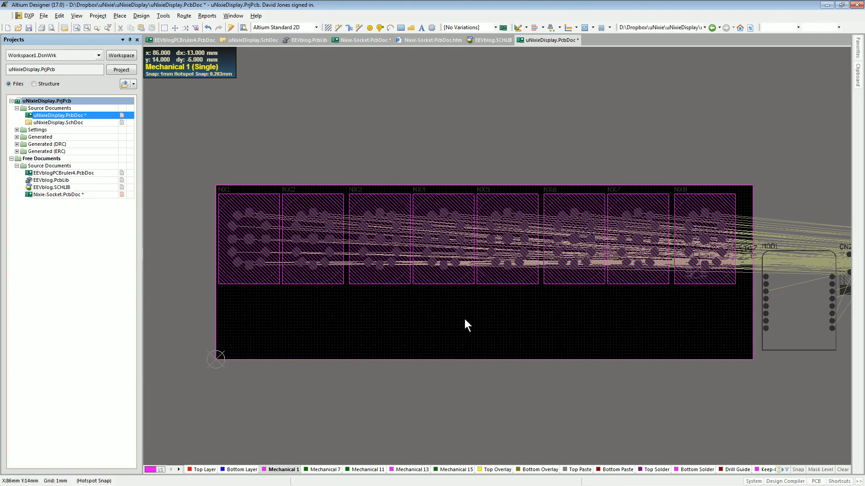
key("0")
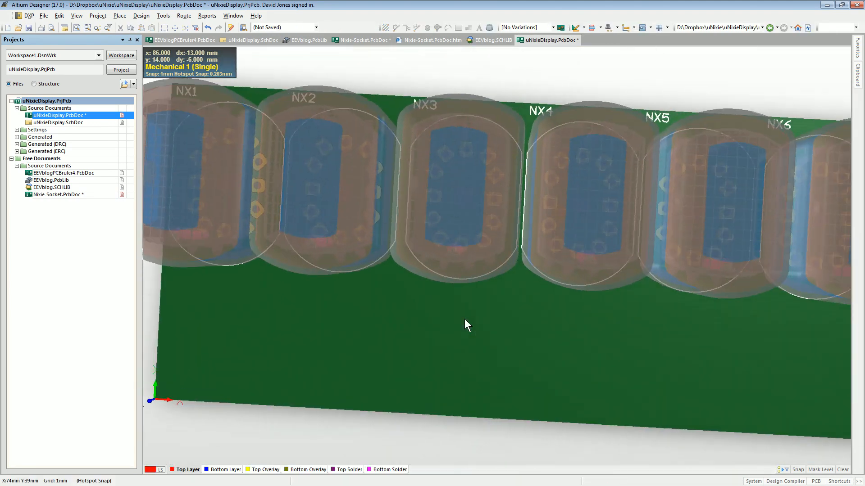
scroll(509, 264, "down", 5, "ctrl")
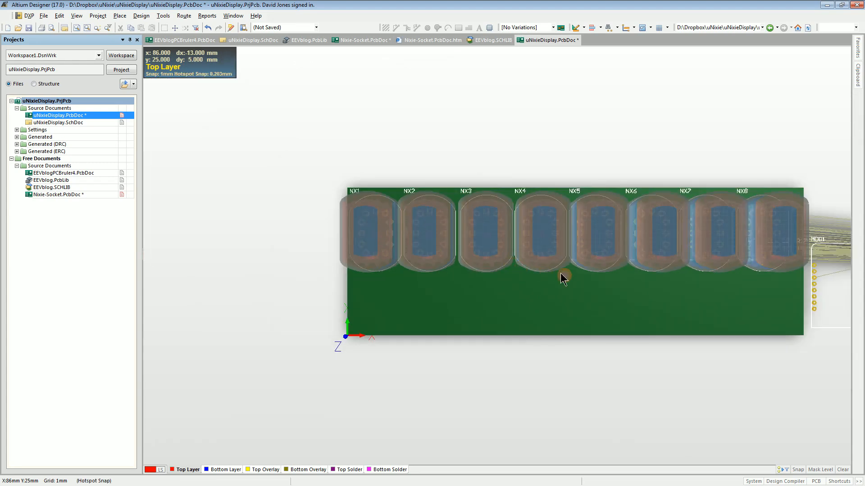
key("shift")
right_click_drag(492, 280, 409, 148, "shift")
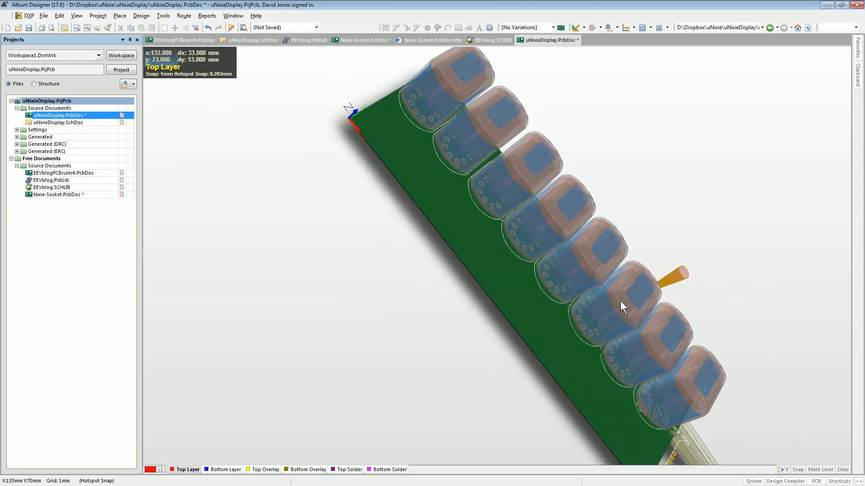
- Return to the 2D layout with all layers shown, rotate module MOD1 by 90° and place it beneath NX8 along the board's bottom edge
key("0")
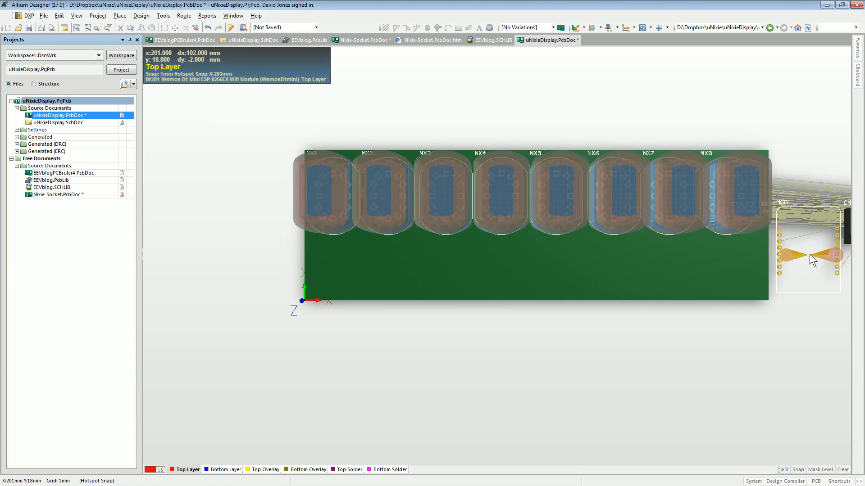
key("2")
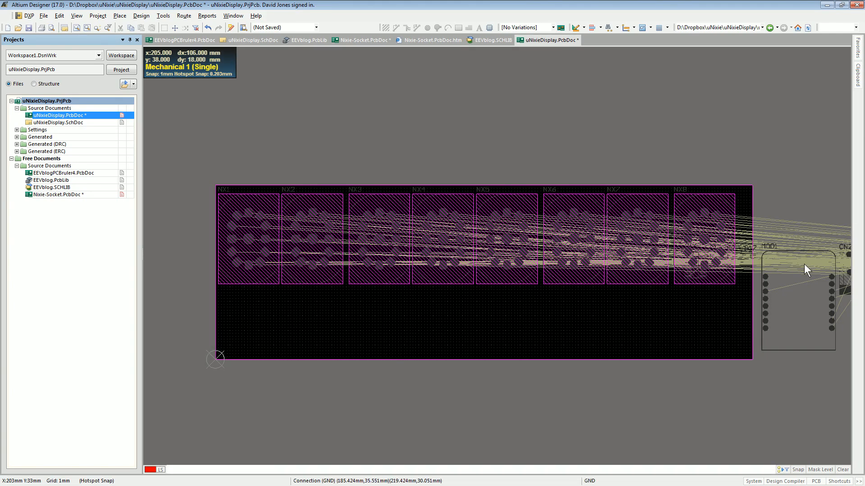
mouse_move(795, 306)
left_mouse_down()
mouse_move(755, 326)
mouse_move(802, 312)
left_mouse_up()
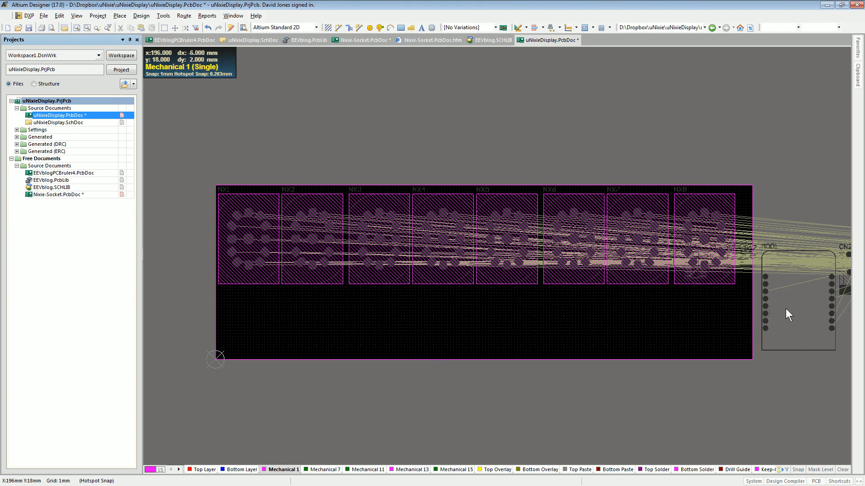
key("shift+s")
right_click_drag(785, 310, 600, 283)
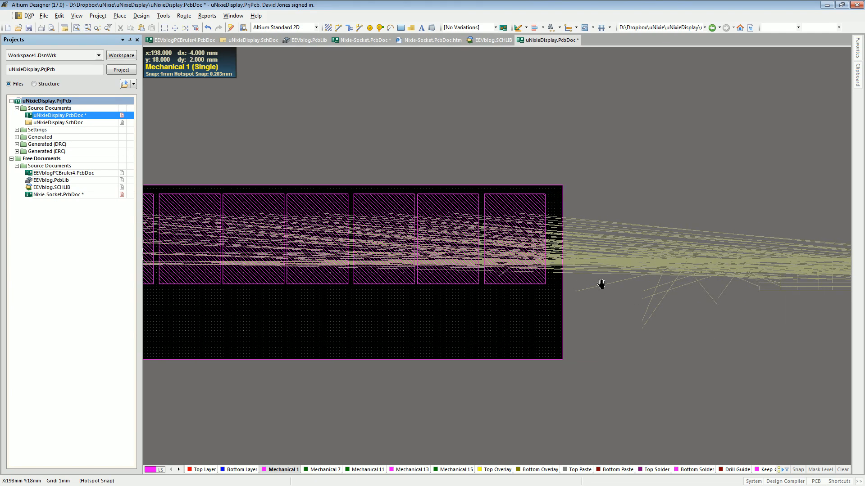
key("shift+s")
left_click_drag(620, 295, 491, 292)
key("space")
scroll(547, 201, "up", 2, "ctrl")
- Move U14, C1, C2 and R17 off NX8 to the free area beyond the board's right edge, leaving NX8 and MOD1 in place
left_click_drag(609, 260, 455, 347)
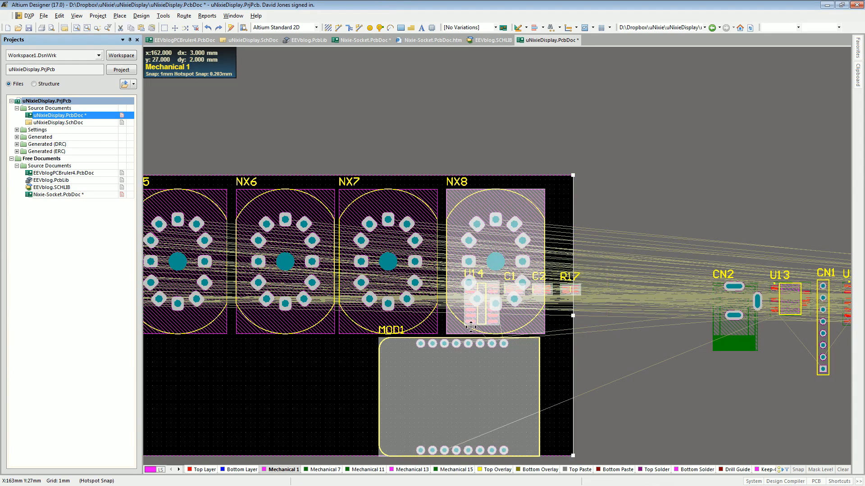
left_click(530, 366, "shift")
left_click(521, 321, "shift")
left_click_drag(482, 316, 620, 288)
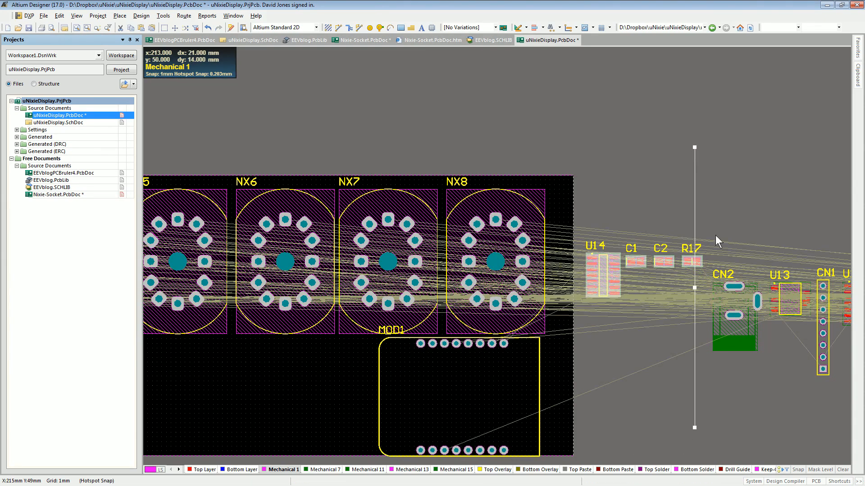
left_click(738, 177)
- Move the displaced vertical outline track on Mechanical 1 back onto the board's right edge
right_click_drag(759, 256, 464, 234)
scroll(532, 229, "down", 2, "ctrl")
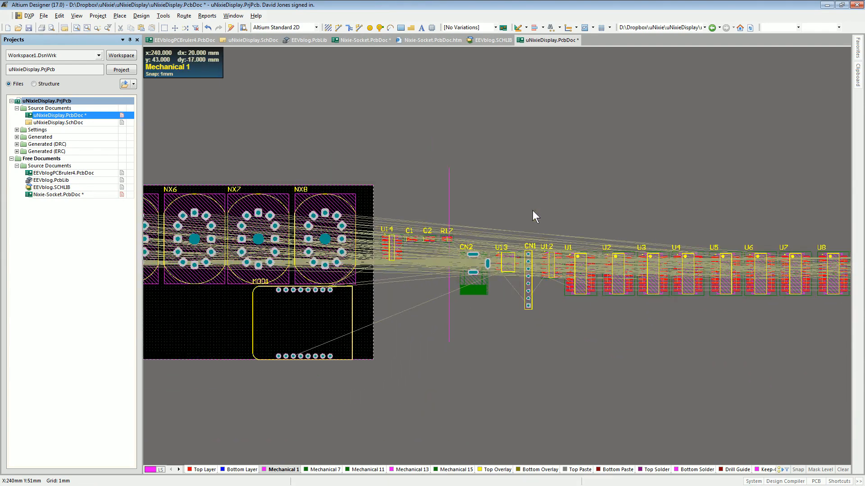
scroll(554, 223, "down", 2, "ctrl")
right_click_drag(663, 270, 549, 245)
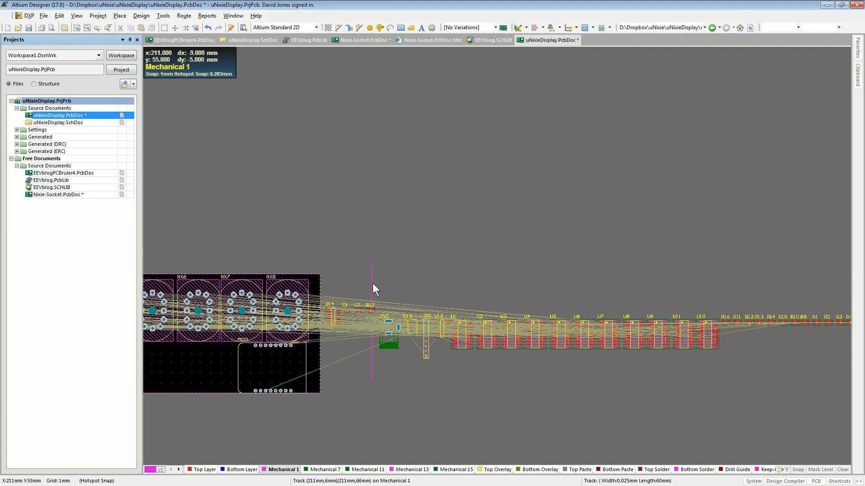
left_click_drag(372, 288, 333, 291)
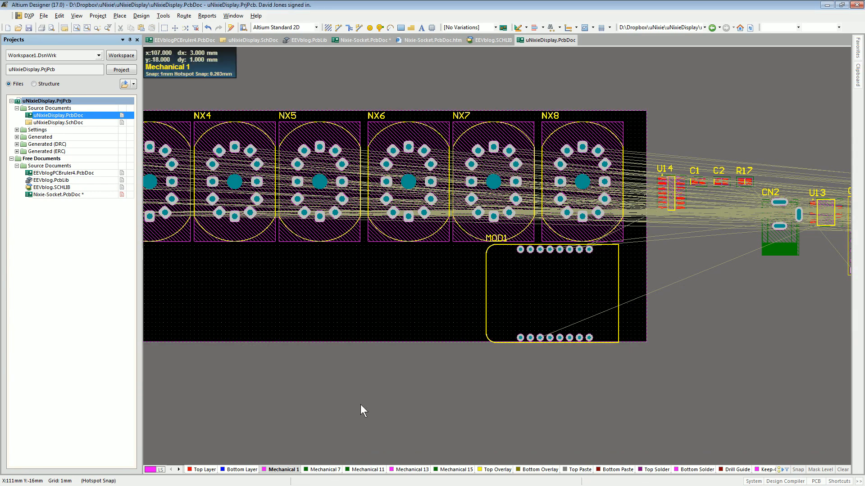
- Examine the board's lower-right corner around MOD1 in single-layer view, first on Mechanical 1 and then on Top Layer
key("shift+s")
scroll(644, 337, "up", 4, "ctrl")
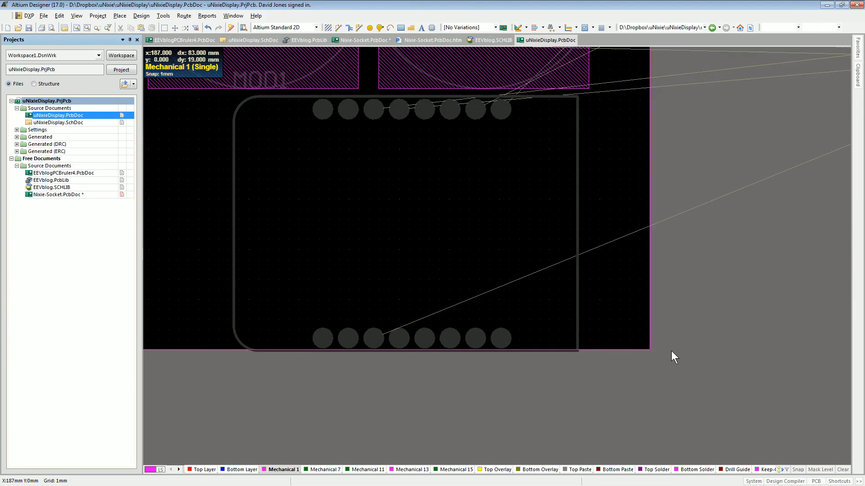
scroll(671, 350, "up", 3, "ctrl")
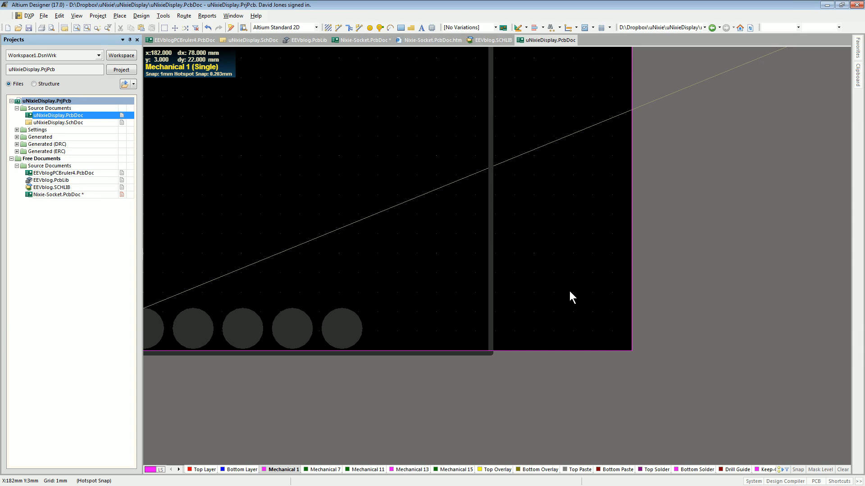
scroll(569, 291, "down", 2, "ctrl")
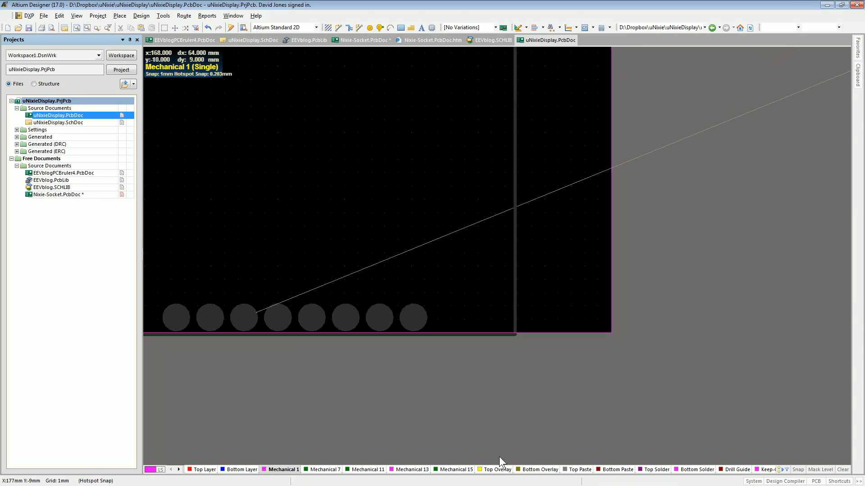
scroll(502, 292, "down", 6, "ctrl")
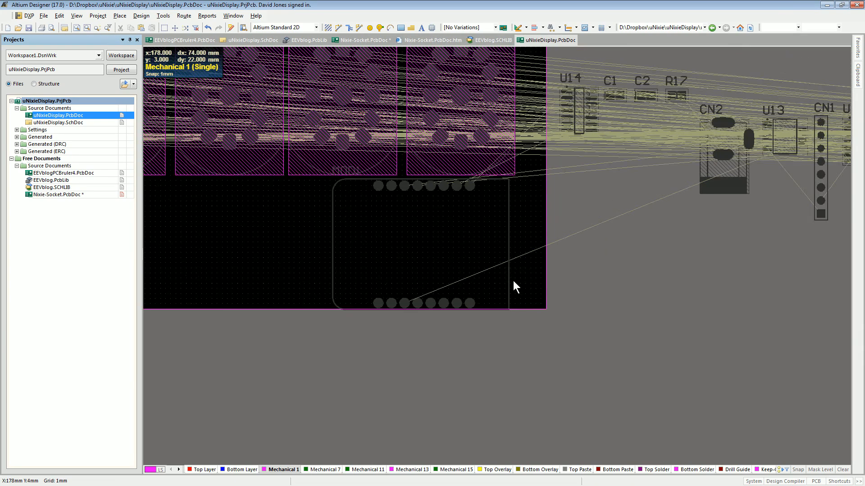
left_click(205, 470)
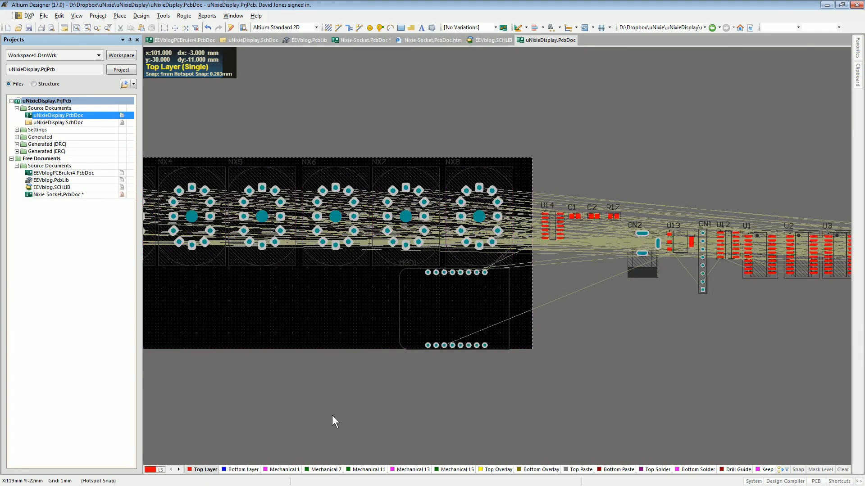
right_click_drag(461, 329, 604, 325)
scroll(636, 345, "up", 8, "ctrl")
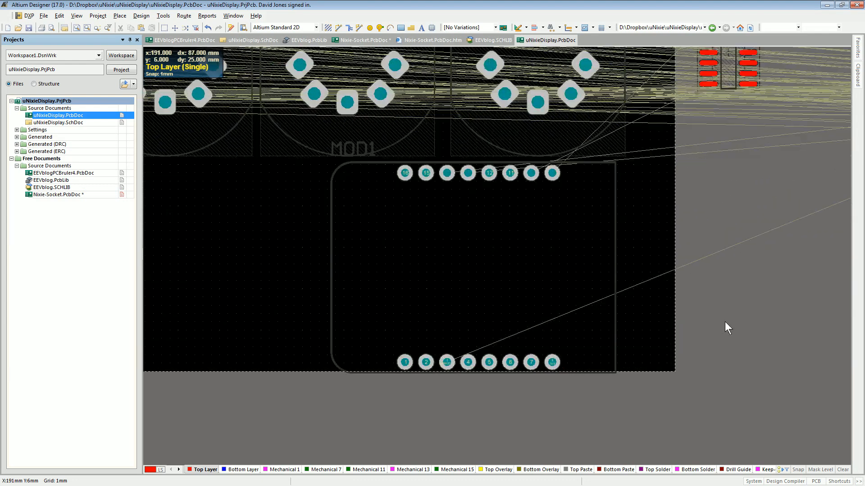
right_click_drag(588, 395, 556, 261)
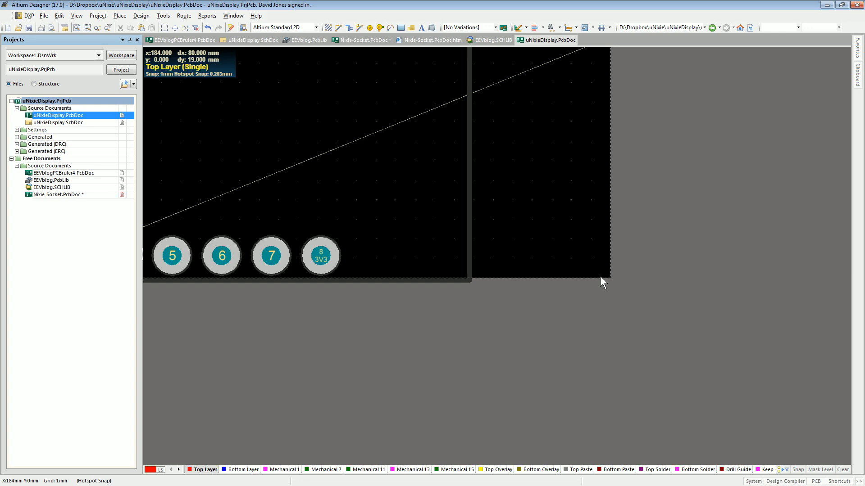
scroll(563, 270, "down", 10, "ctrl")
- Show only Mechanical 1 and examine the board outline around MOD1 and along the nixie tube row
left_click(281, 470)
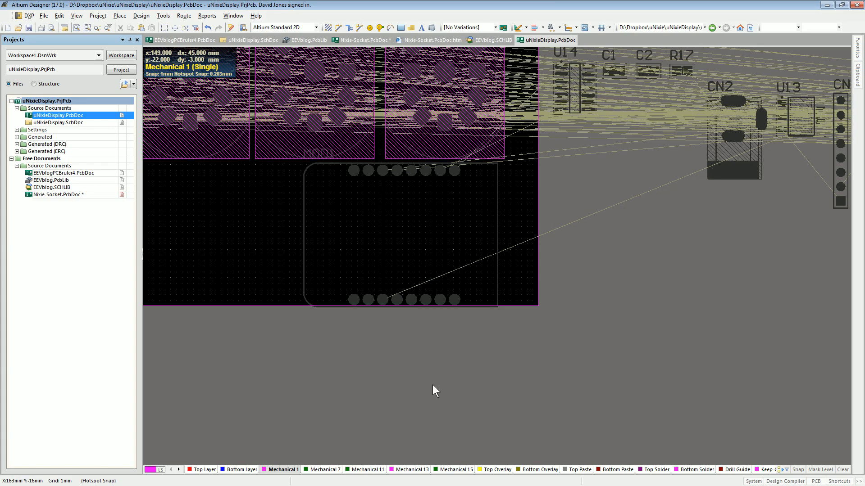
scroll(564, 293, "up", 1, "ctrl")
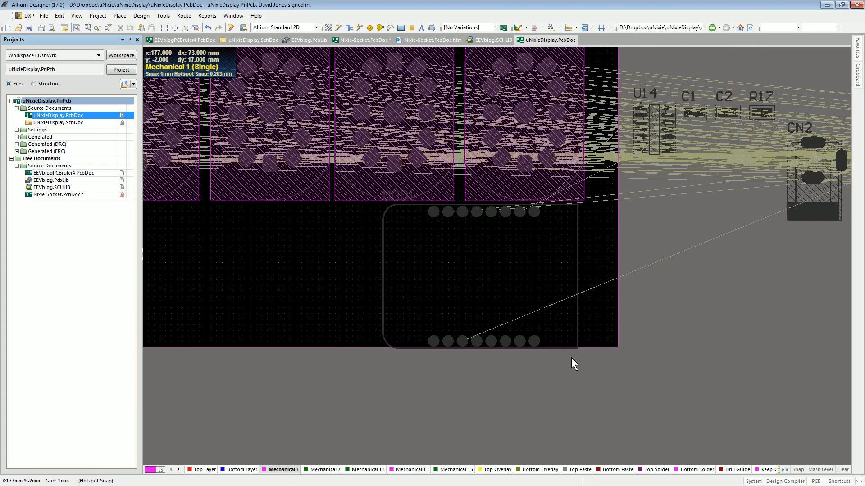
scroll(582, 334, "up", 2, "ctrl")
scroll(631, 331, "up", 1, "ctrl")
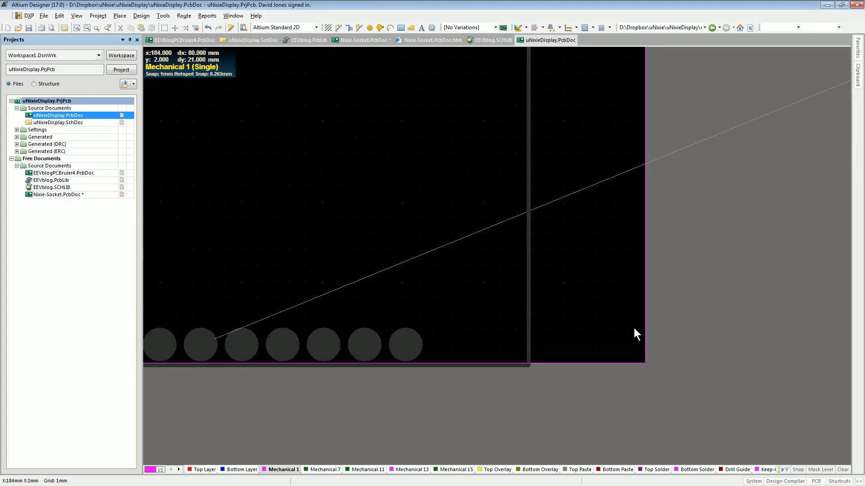
scroll(634, 334, "down", 4, "ctrl")
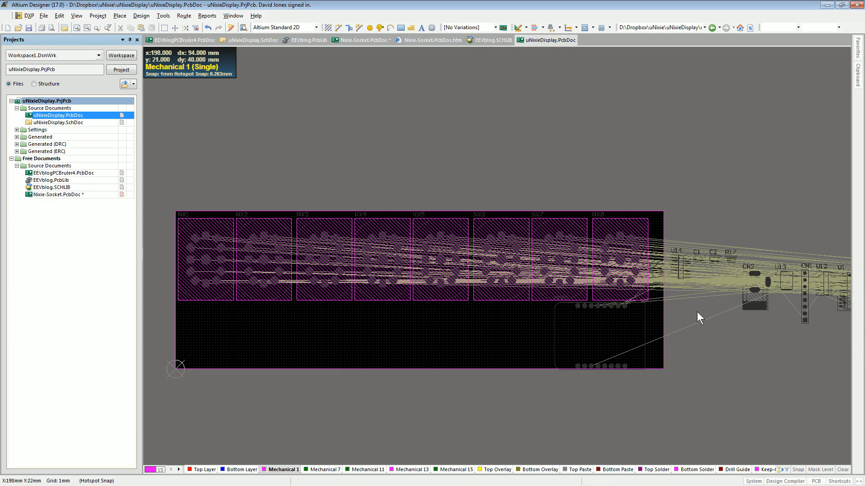
scroll(650, 365, "up", 6, "ctrl")
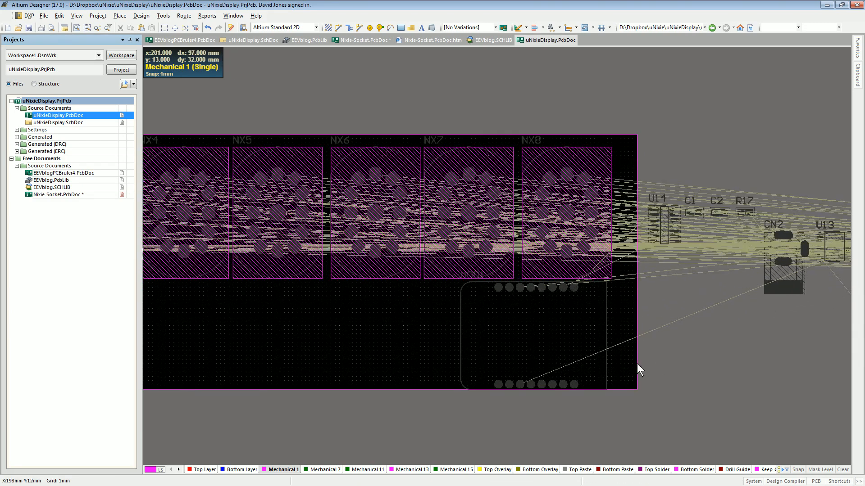
right_click_drag(685, 402, 707, 286)
scroll(662, 268, "down", 6, "ctrl")
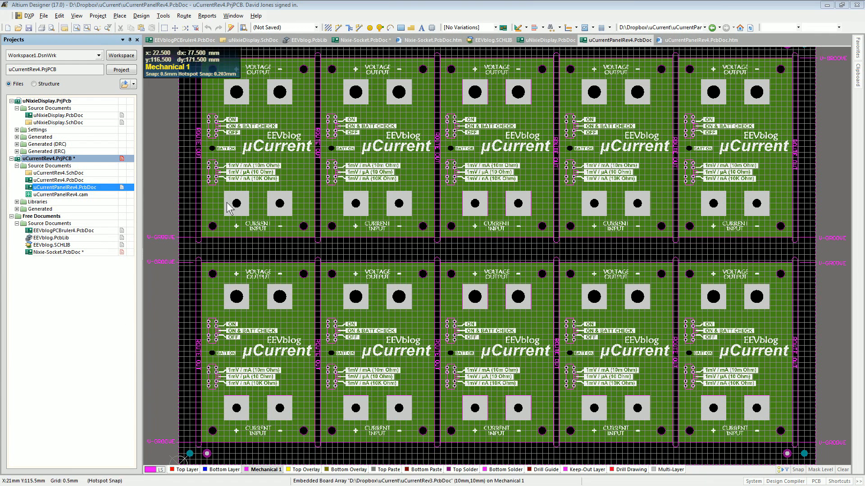
- In uCurrentPanelRev4.PcbDoc, show only Mechanical 1 and examine the V-groove marking and routed slot at the panel's lower-left corner
right_click_drag(285, 323, 312, 249)
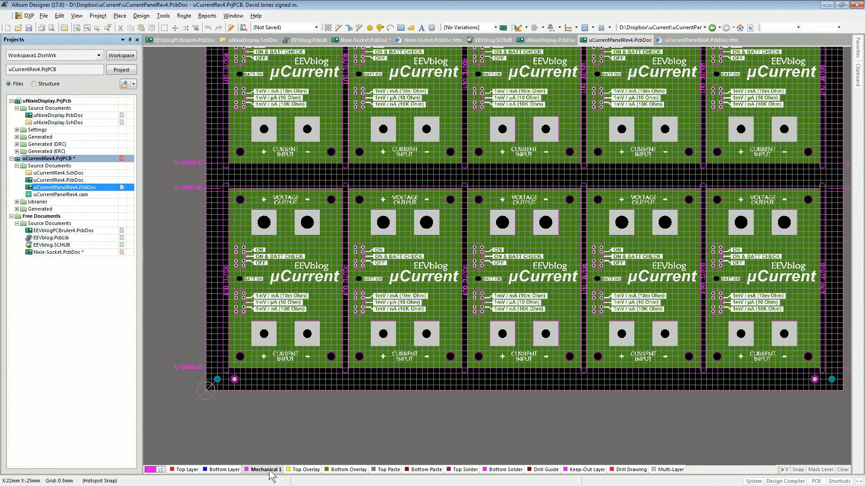
key("shift+s")
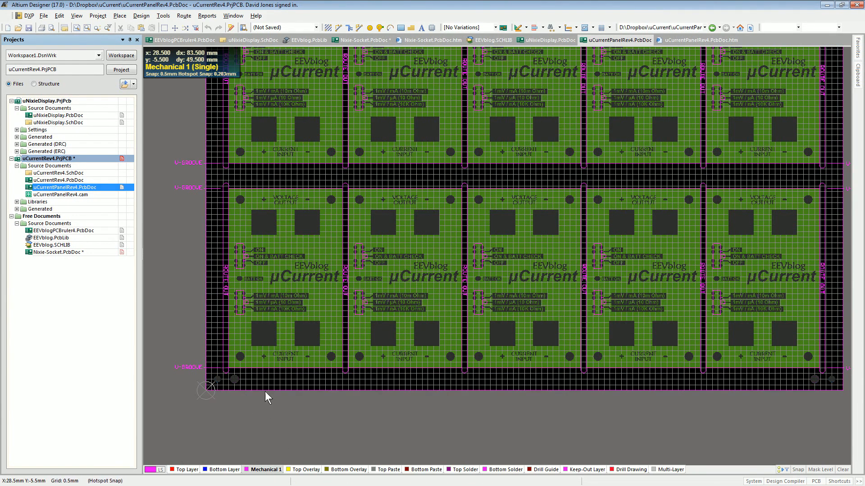
scroll(231, 378, "up", 6, "ctrl")
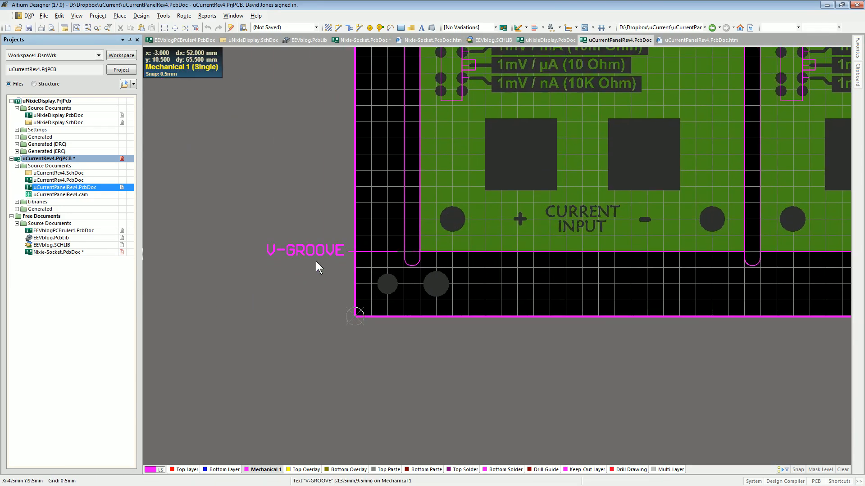
scroll(324, 259, "up", 3, "ctrl")
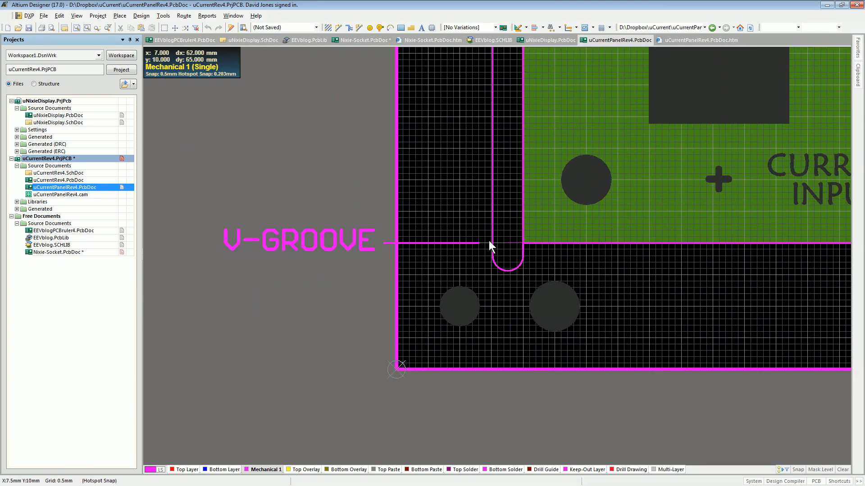
scroll(620, 245, "down", 4, "ctrl")
scroll(620, 250, "down", 2, "ctrl")
- Examine the V-groove lines, route-out slots and border strip along the right side of the uCurrent panel
right_click_drag(676, 279, 388, 277)
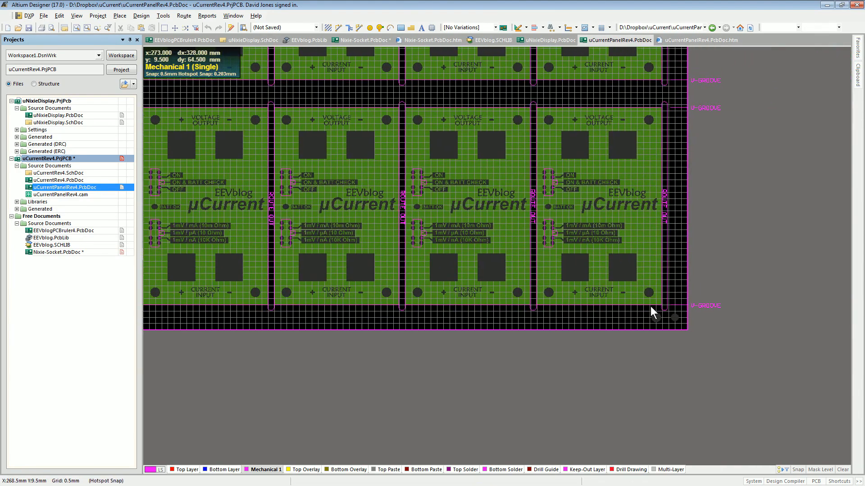
scroll(700, 113, "up", 2, "ctrl")
scroll(699, 110, "up", 2, "ctrl")
right_click_drag(699, 119, 797, 188)
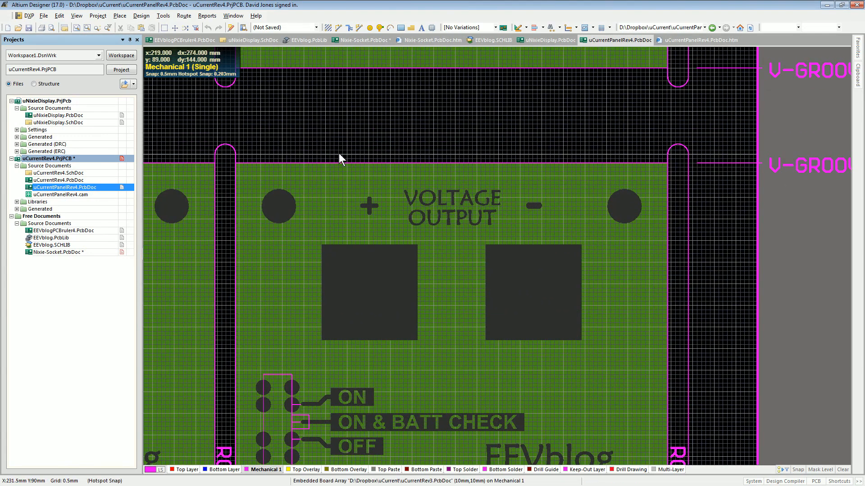
scroll(695, 239, "down", 3, "ctrl")
scroll(750, 372, "up", 1, "ctrl")
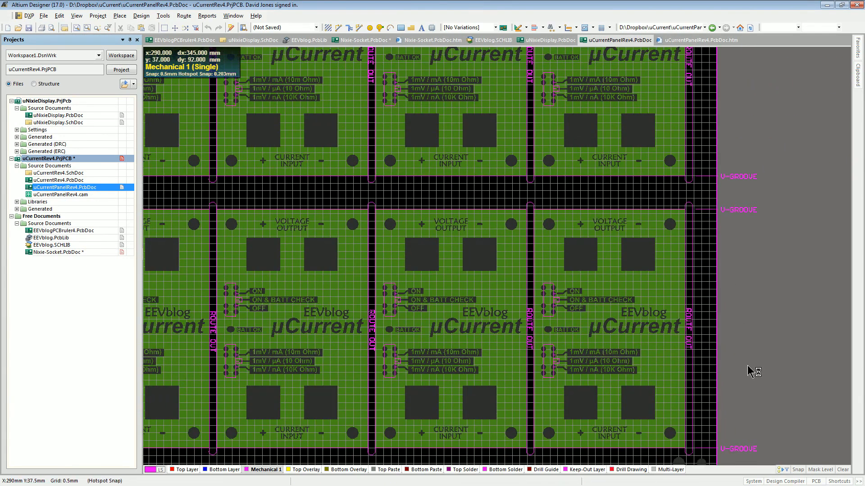
scroll(750, 371, "down", 3)
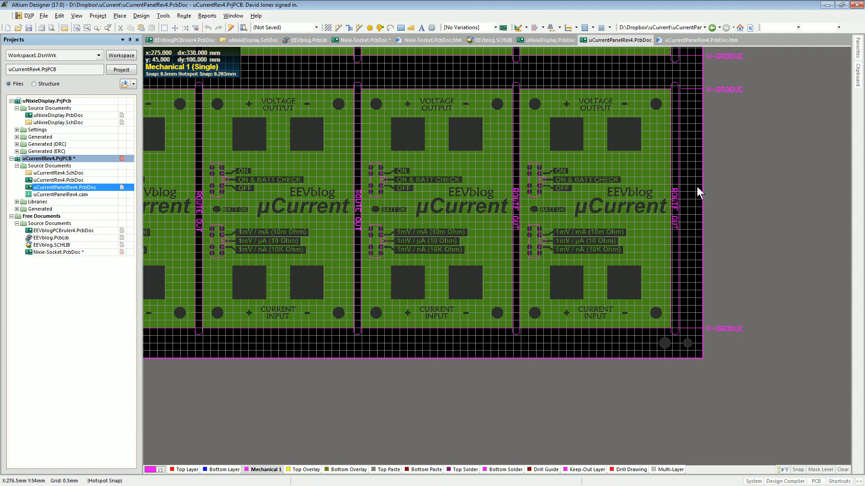
scroll(761, 153, "up", 6)
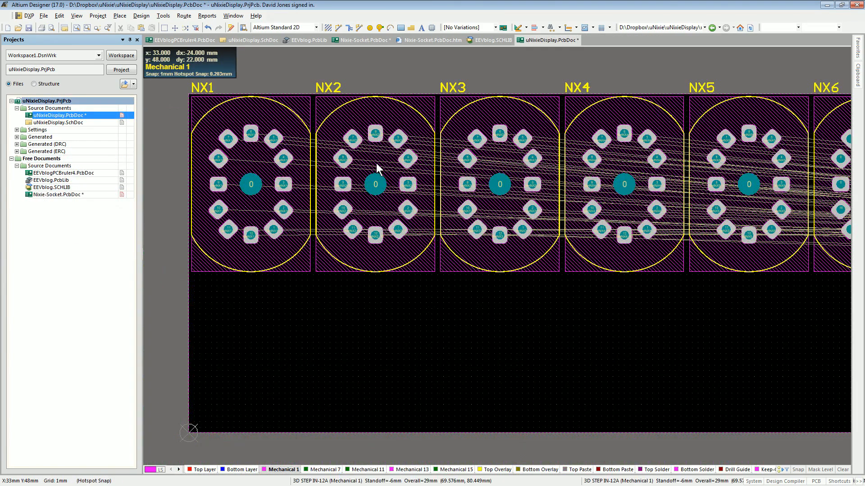
- In the uNixieDisplay layout, examine the gaps between neighbouring nixie tubes and their fit against the board's left edge
left_click_drag(377, 169, 325, 168)
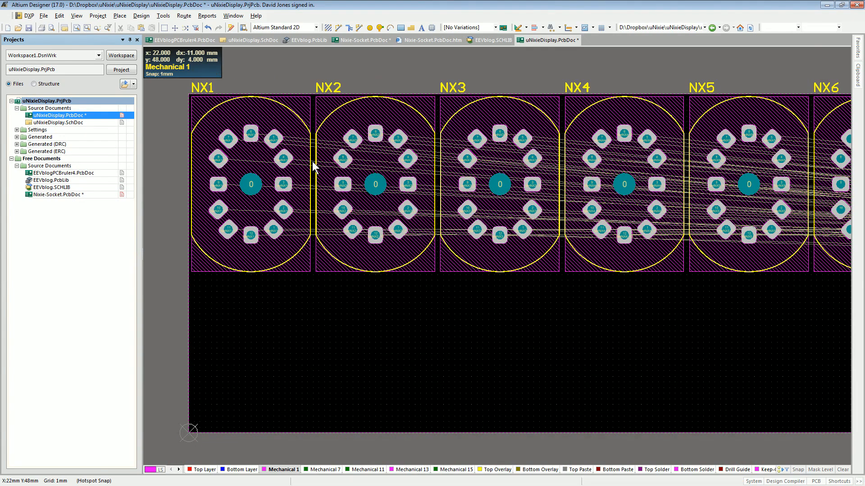
scroll(315, 167, "up", 5, "ctrl")
mouse_move(393, 156)
left_mouse_down()
mouse_move(376, 162)
mouse_move(411, 166)
mouse_move(407, 175)
mouse_move(444, 148)
mouse_move(435, 142)
mouse_move(442, 150)
left_mouse_up()
scroll(391, 162, "down", 2, "ctrl")
scroll(406, 175, "down", 2, "ctrl")
scroll(407, 175, "down", 2, "ctrl")
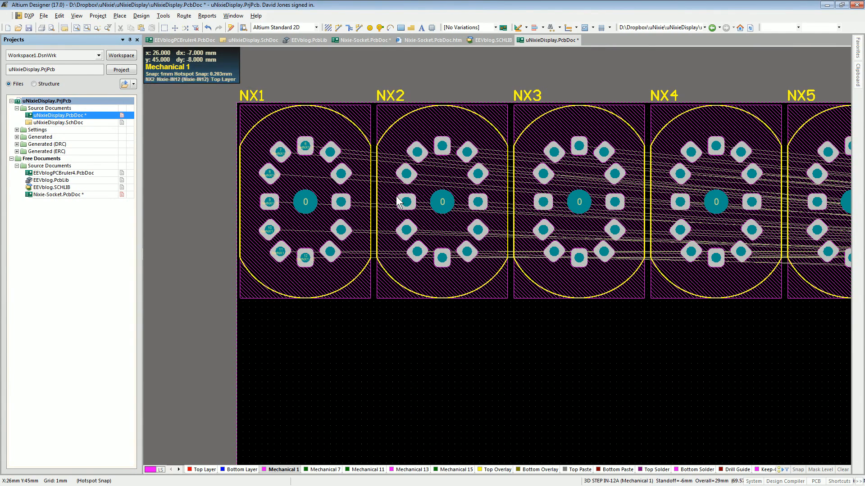
scroll(377, 146, "up", 2, "ctrl")
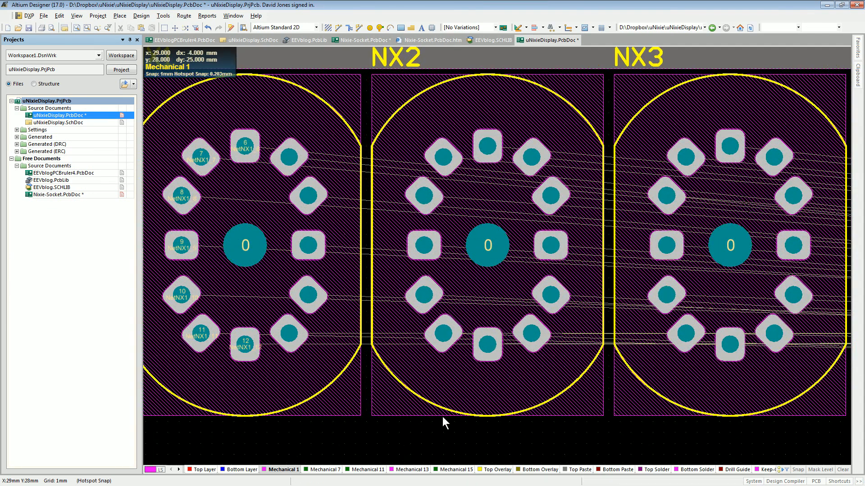
scroll(541, 290, "down", 2, "ctrl")
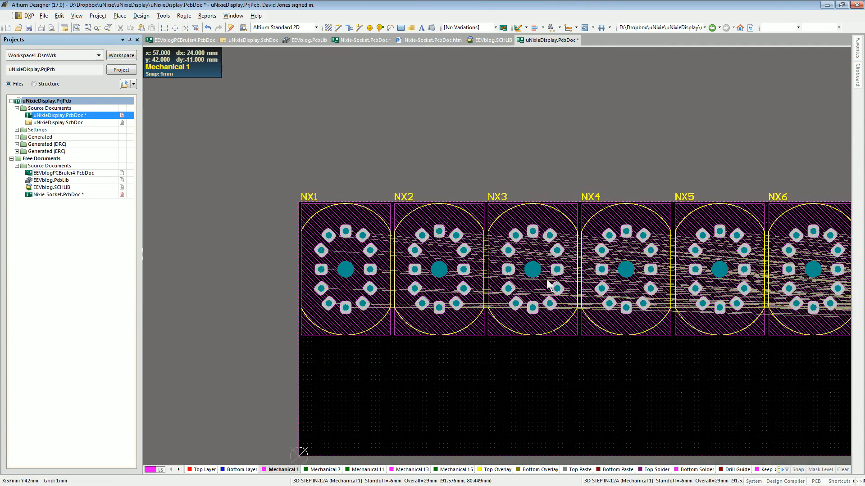
- View the board in 3D and examine the clearance between neighbouring nixie tube bodies from above and at an angle, then return to 2D
scroll(492, 264, "up", 2, "ctrl")
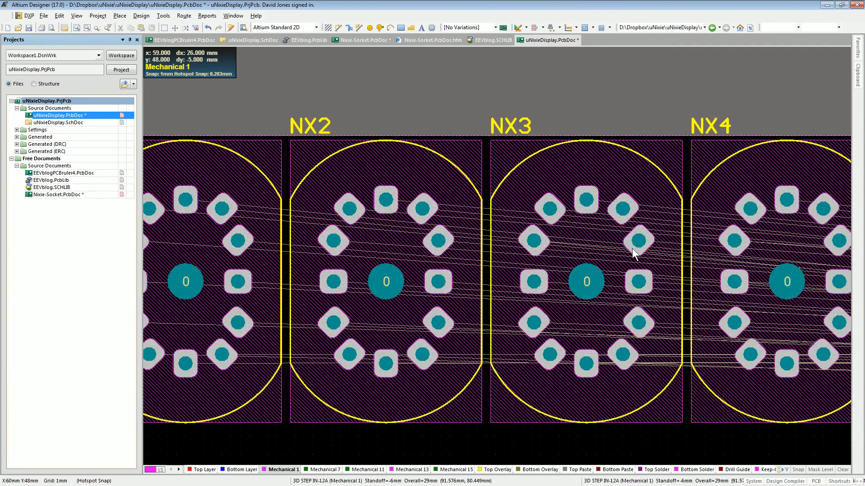
key("3")
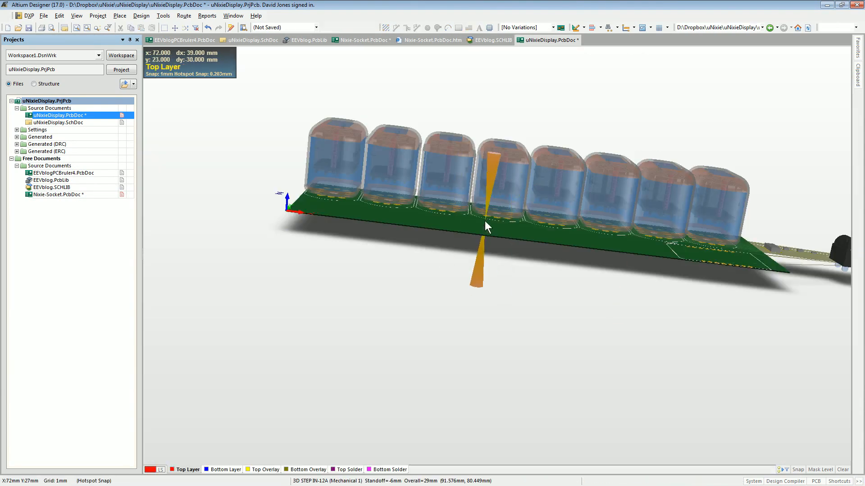
scroll(476, 192, "up", 2, "ctrl")
scroll(477, 194, "up", 3, "ctrl")
key("0")
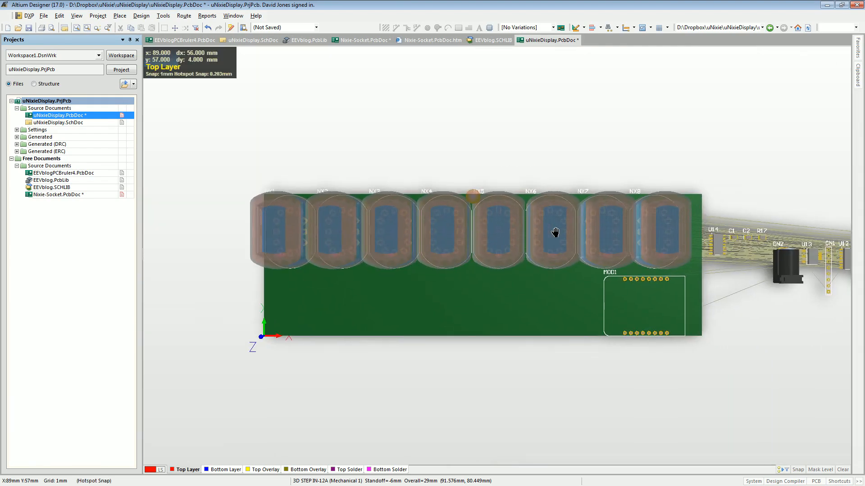
scroll(505, 249, "up", 4, "ctrl")
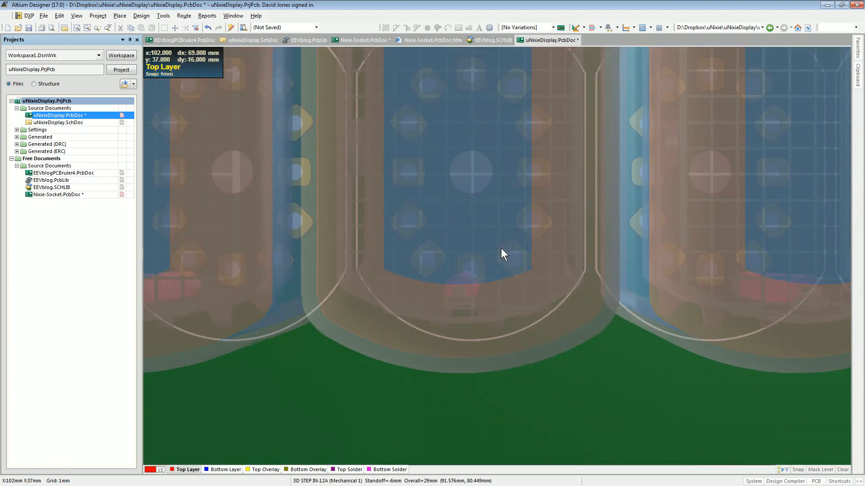
right_click_drag(494, 301, 447, 223, "shift")
scroll(446, 224, "down", 5, "ctrl")
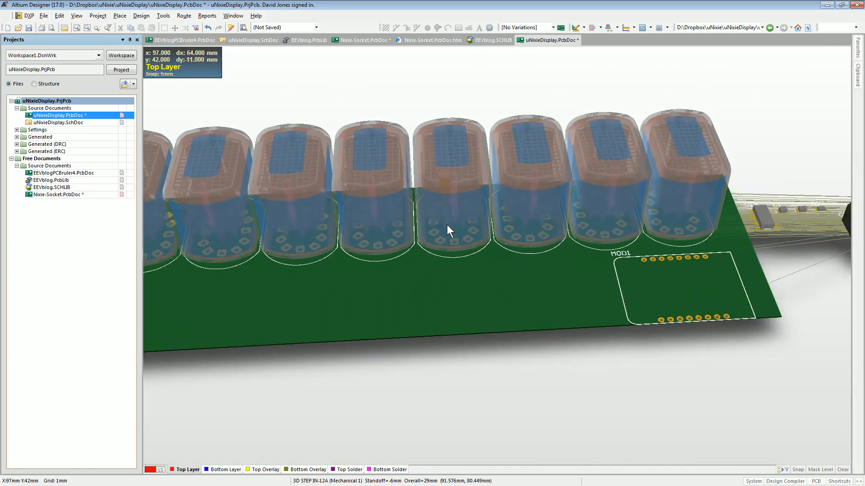
key("2")
right_click_drag(411, 315, 442, 284)
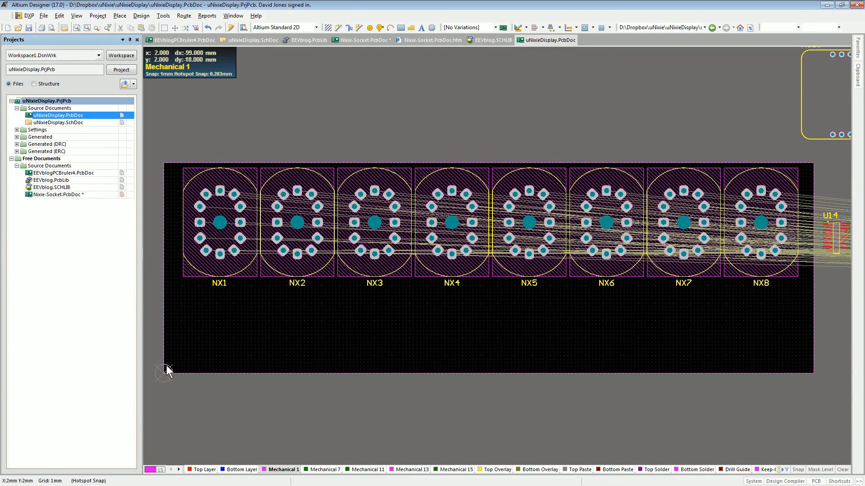
- Place a mounting-hole pad with a 3.1 mm round hole at X 182, Y 57 mm, in the board's upper-right corner
scroll(804, 174, "up", 3, "ctrl")
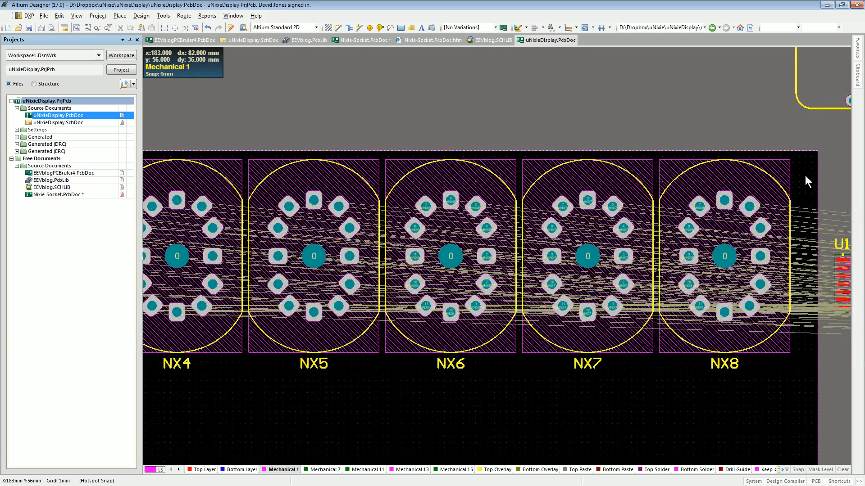
key("p")
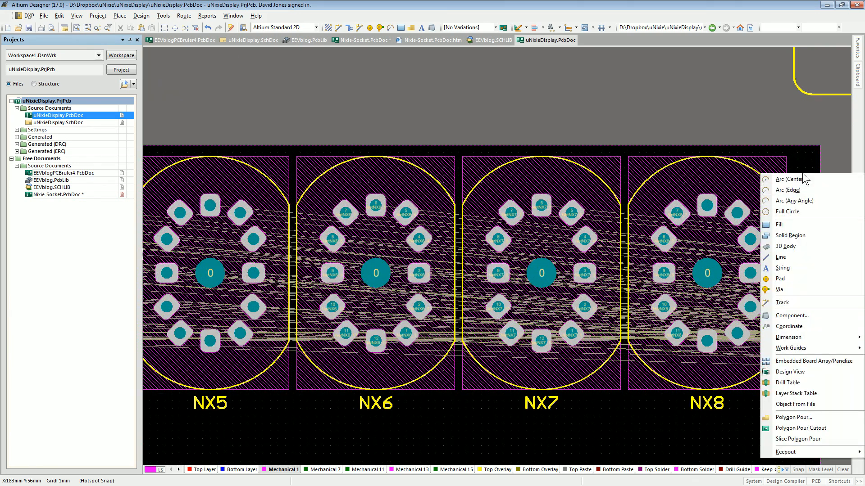
key("v")
key("Tab")
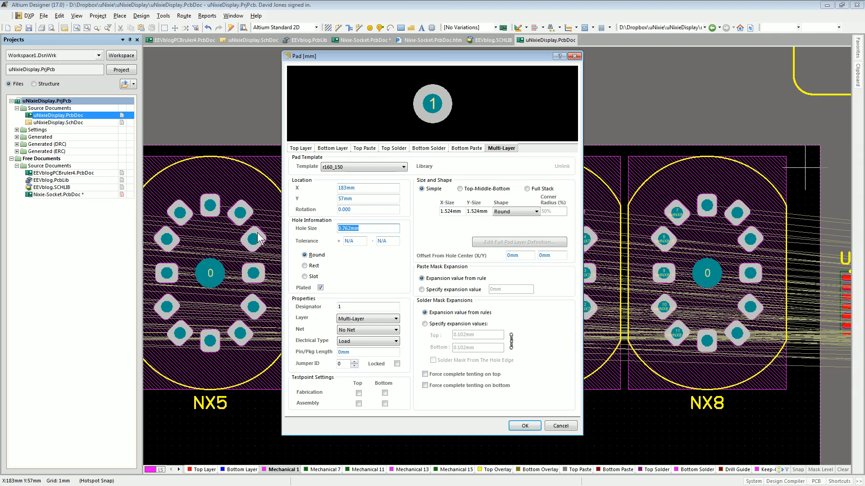
type("3.1")
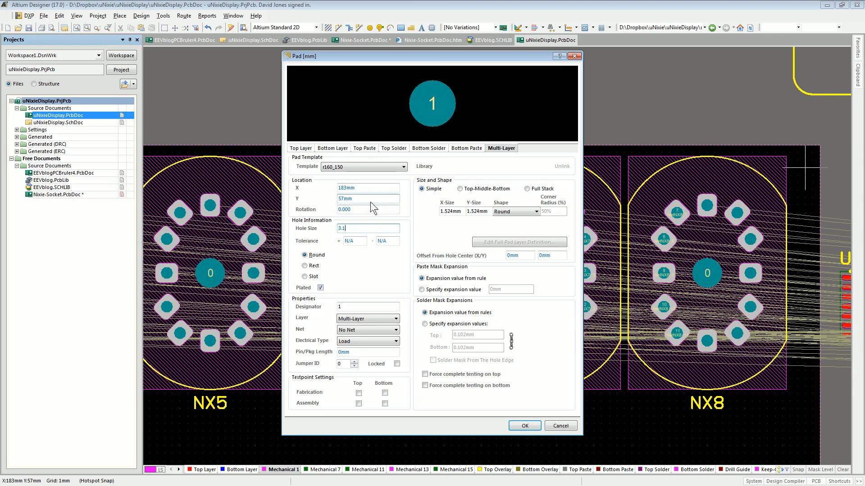
left_click(525, 426)
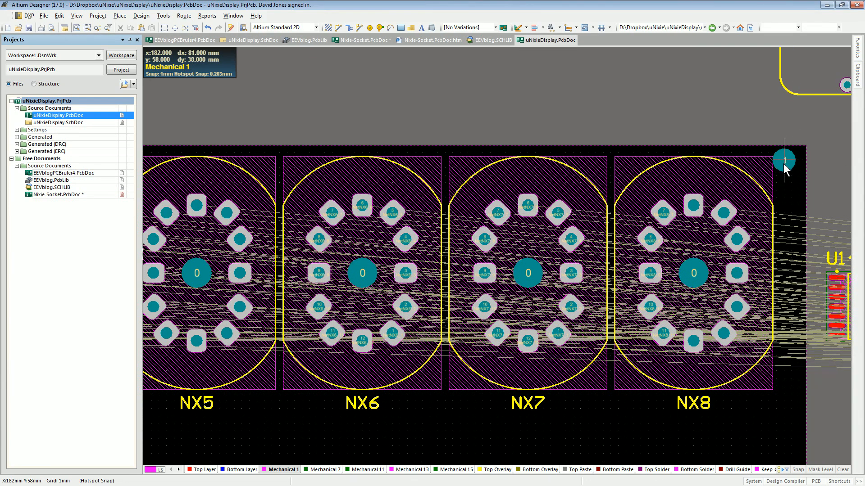
left_click(784, 168)
- Place two more mounting-hole pads at X 3, Y 57 mm and X 3, Y 3 mm, in the board's left corners
scroll(635, 205, "down", 3, "ctrl")
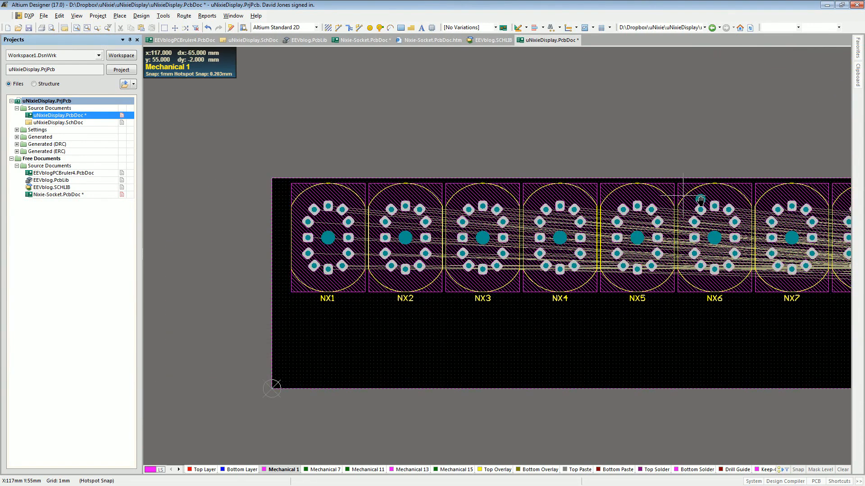
scroll(291, 194, "up", 3, "ctrl")
scroll(291, 193, "up", 1, "ctrl")
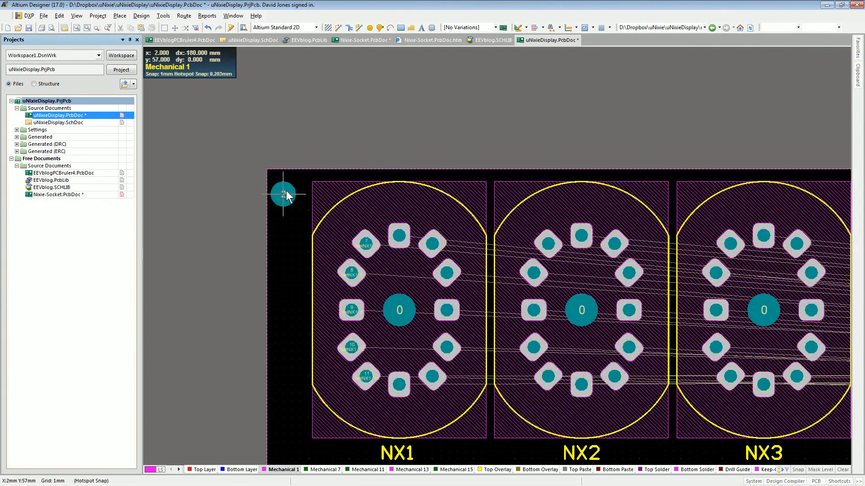
left_click(290, 194)
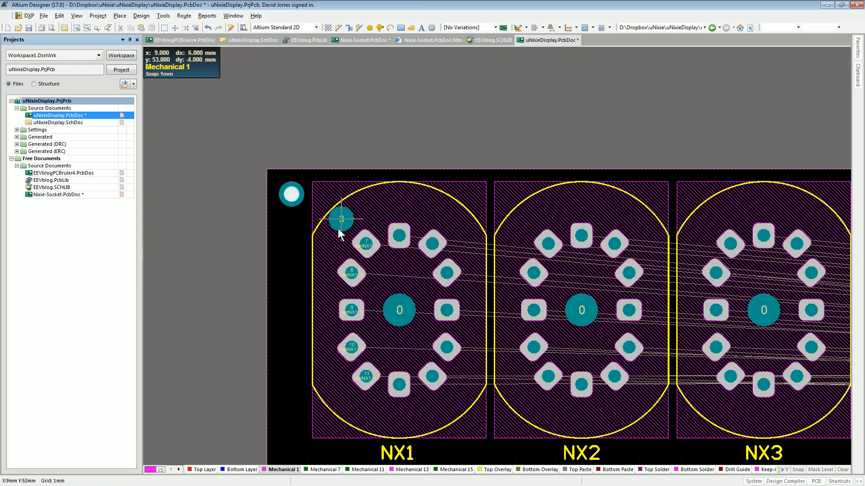
scroll(338, 222, "down", 3, "ctrl")
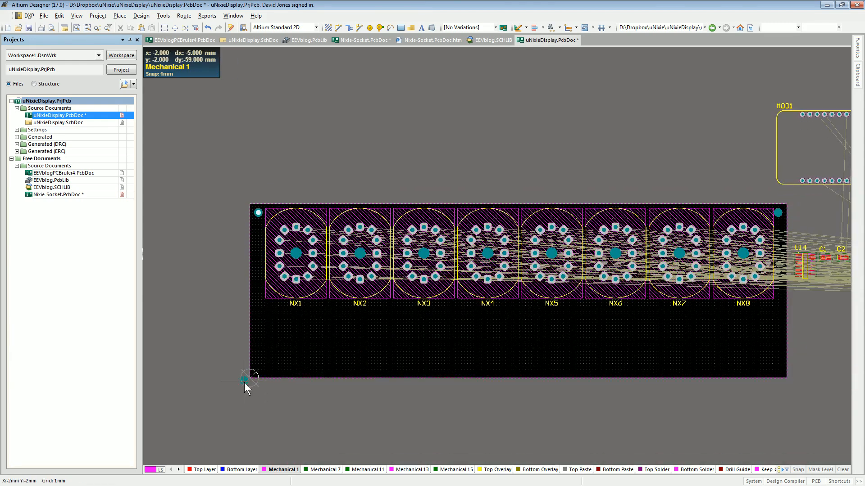
scroll(259, 380, "up", 4, "ctrl")
left_click(250, 370)
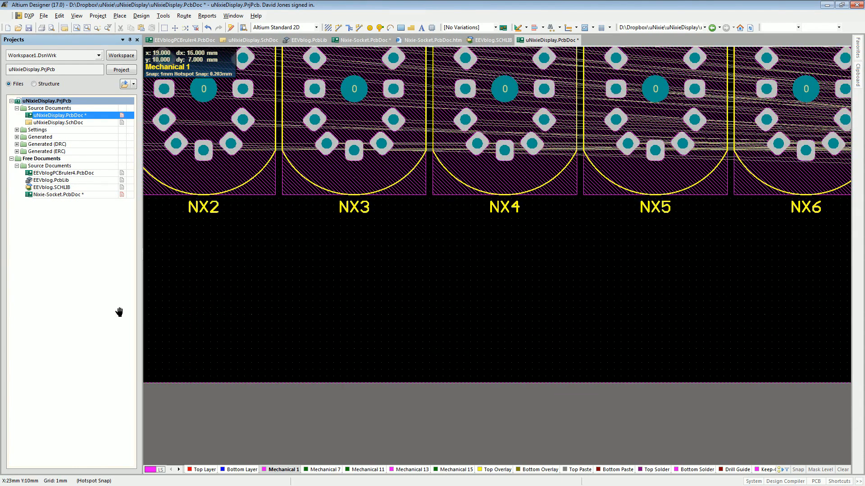
- Place the fourth mounting-hole pad at X 182, Y 3 mm, in the board's lower-right corner
right_click_drag(141, 314, 119, 306)
right_click_drag(447, 291, 160, 270)
right_click_drag(804, 300, 762, 299)
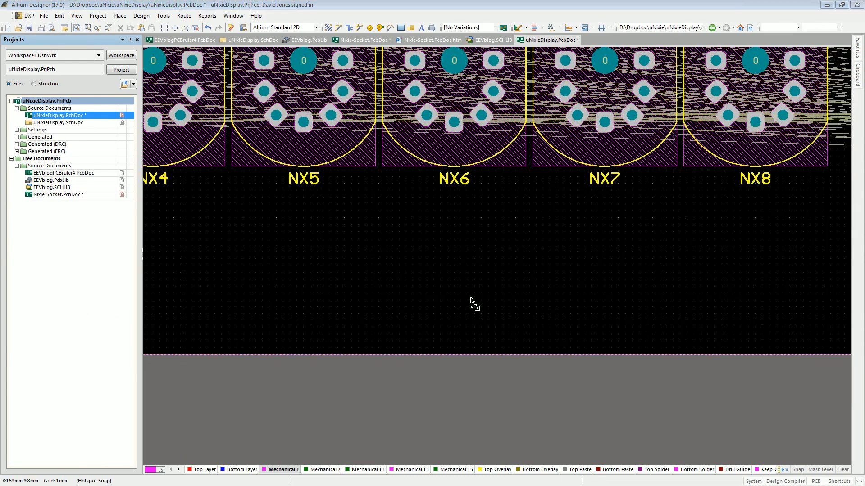
right_click(675, 290)
left_click(725, 285)
right_click_drag(637, 283, 303, 272)
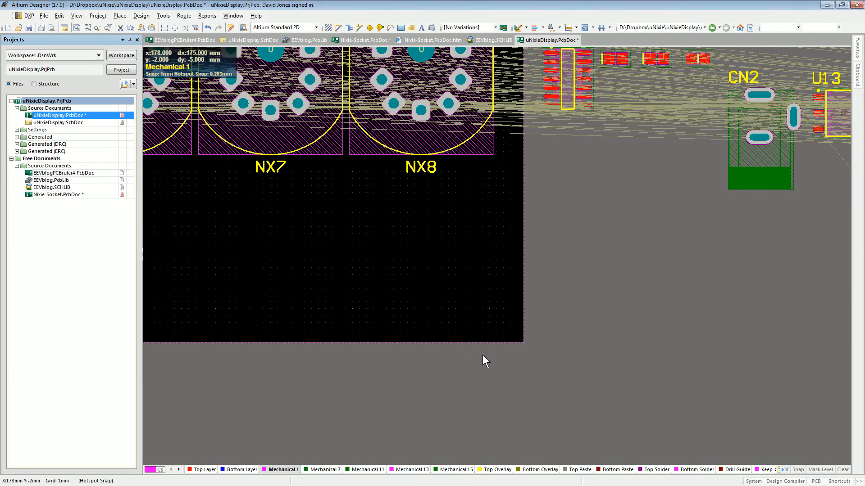
key("p")
key("v")
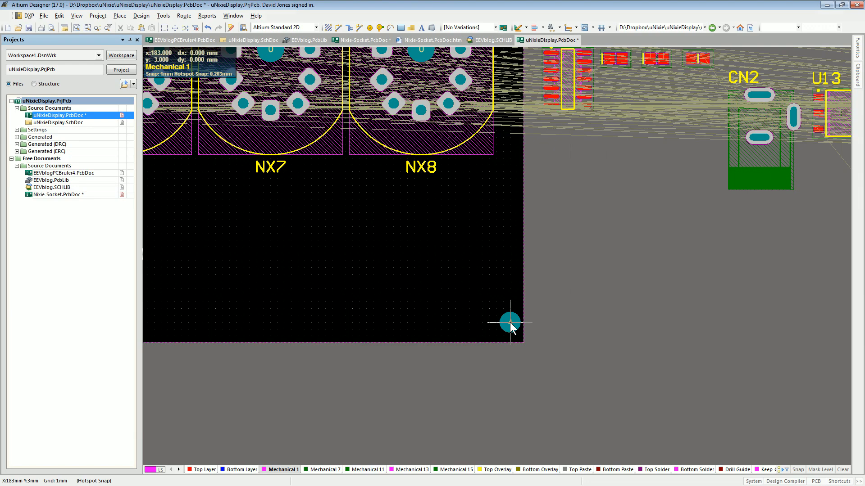
scroll(510, 322, "up", 2)
scroll(509, 376, "up", 1, "ctrl")
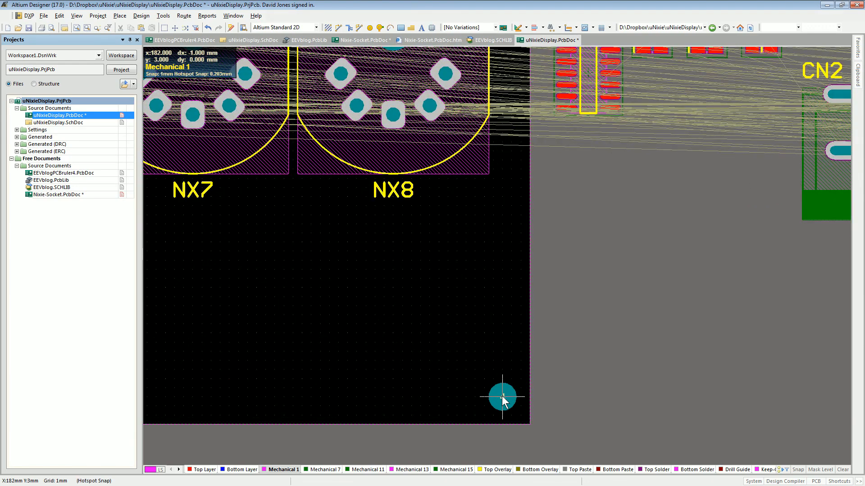
left_click(502, 397)
scroll(580, 330, "down", 2, "ctrl")
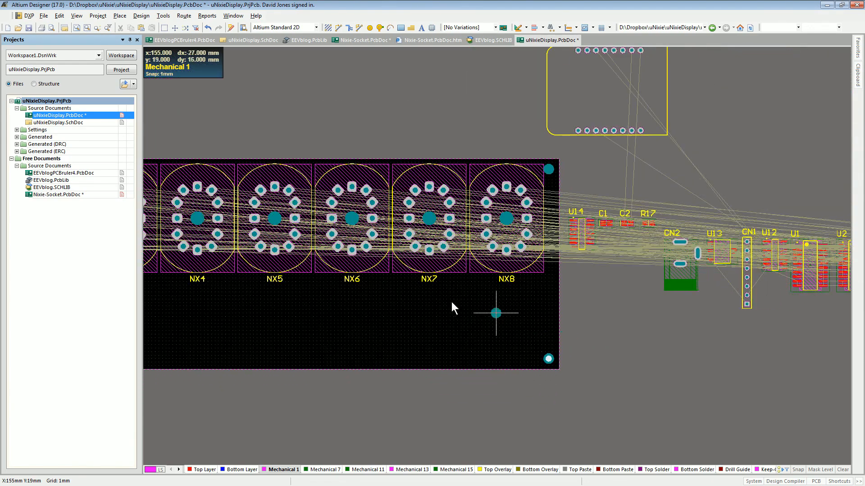
- View the board in 3D and examine the corner mounting holes beside the nixie tubes
key("3")
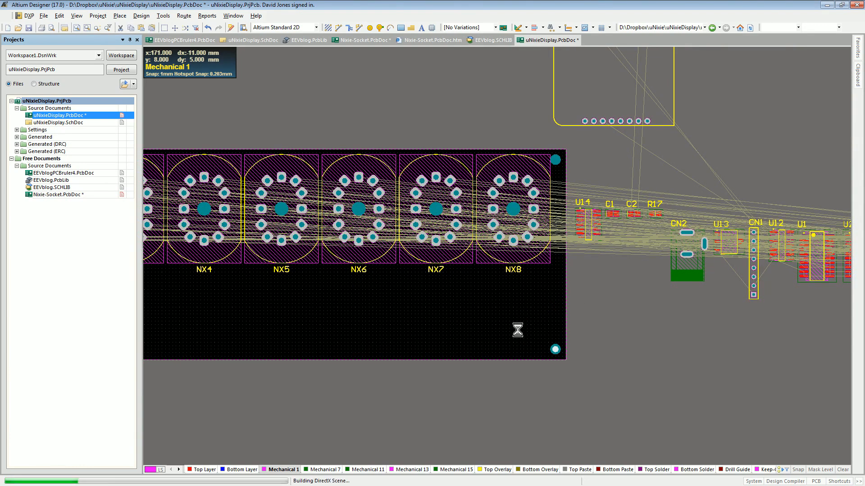
scroll(675, 277, "up", 5, "ctrl")
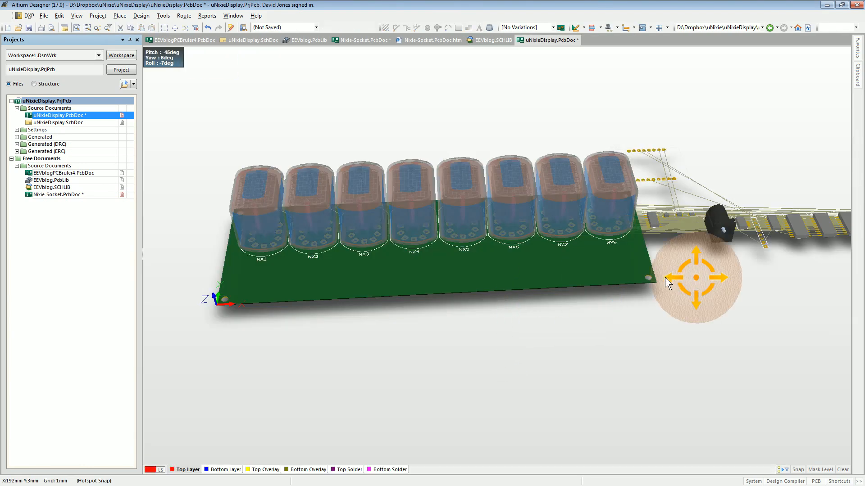
scroll(688, 286, "down", 3, "ctrl")
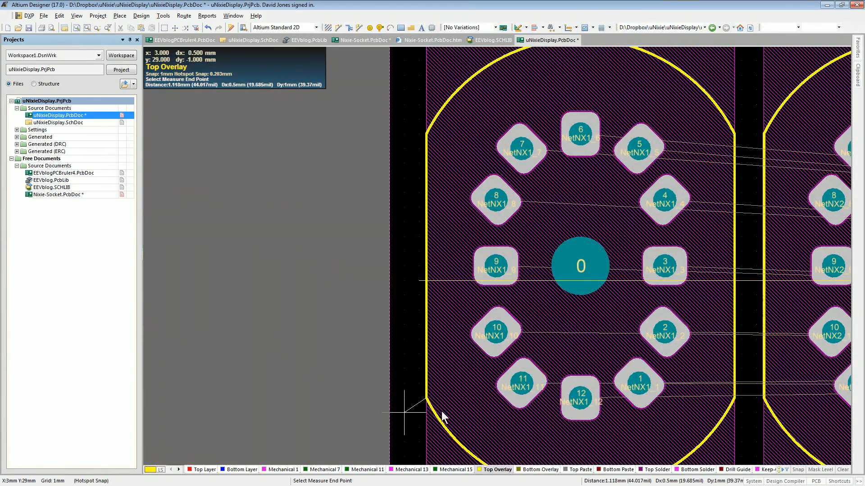
- Measure the width of the tube row from NX1's left overlay edge to NX8's right overlay edge, and check the row against the board outline
scroll(450, 390, "down", 3, "ctrl")
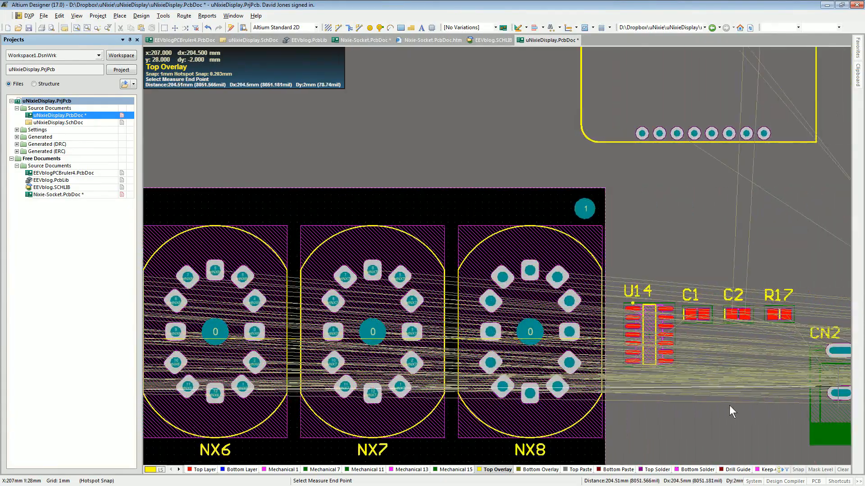
scroll(603, 400, "up", 4, "ctrl")
scroll(603, 382, "up", 1, "ctrl")
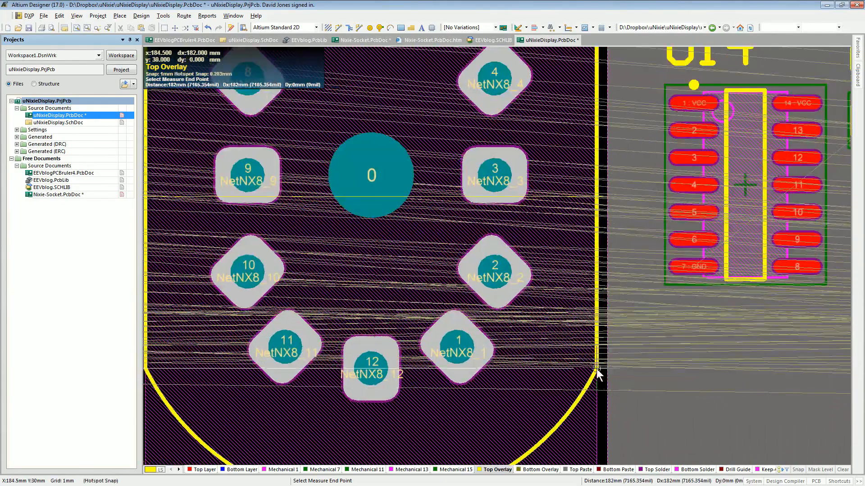
left_click(596, 369)
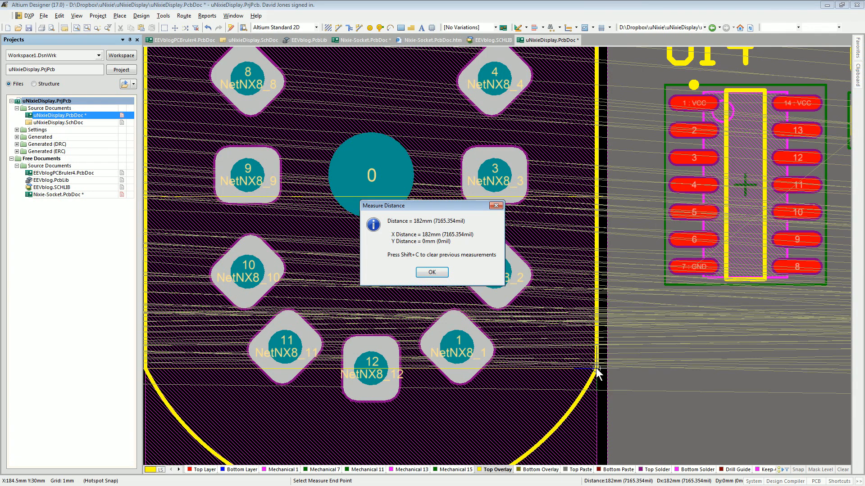
left_click(431, 272)
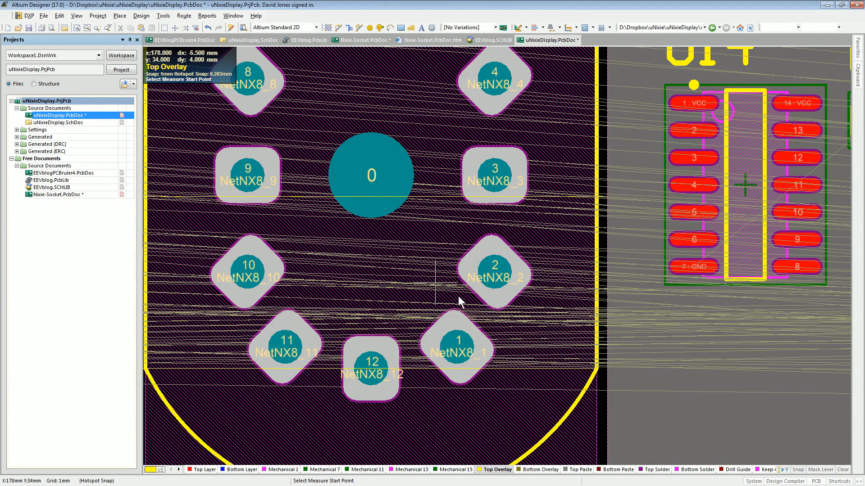
scroll(458, 295, "down", 4, "ctrl")
scroll(464, 321, "down", 4, "ctrl")
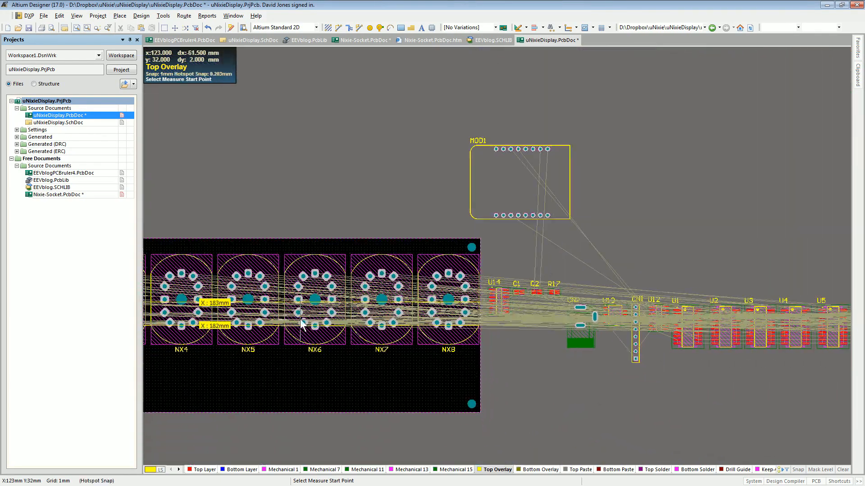
right_click_drag(460, 313, 528, 268)
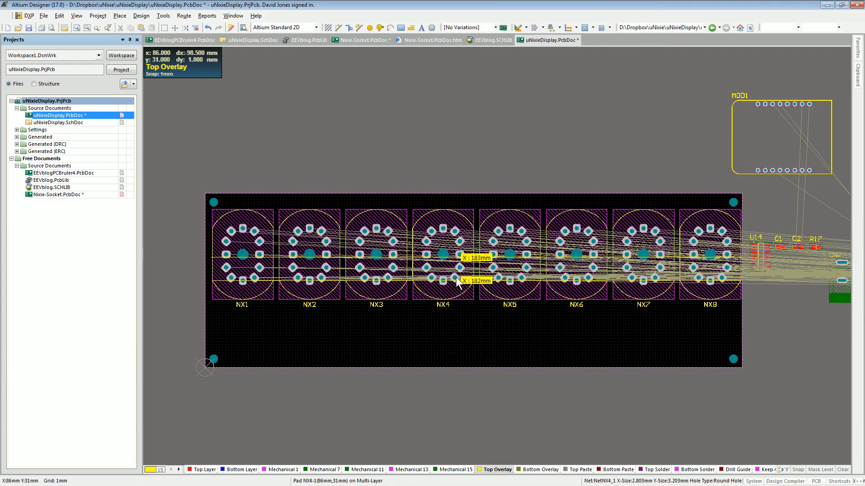
- Examine the layout of the tubes, MOD1, CN2 and mounting holes in 2D and from different angles in 3D
scroll(456, 277, "up", 3, "ctrl")
scroll(457, 278, "down", 1, "ctrl")
scroll(456, 281, "down", 1, "ctrl")
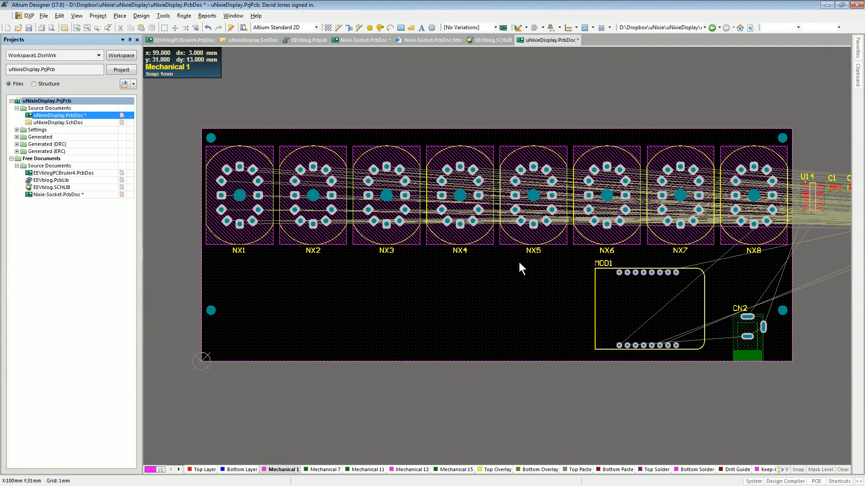
scroll(519, 262, "up", 1, "ctrl")
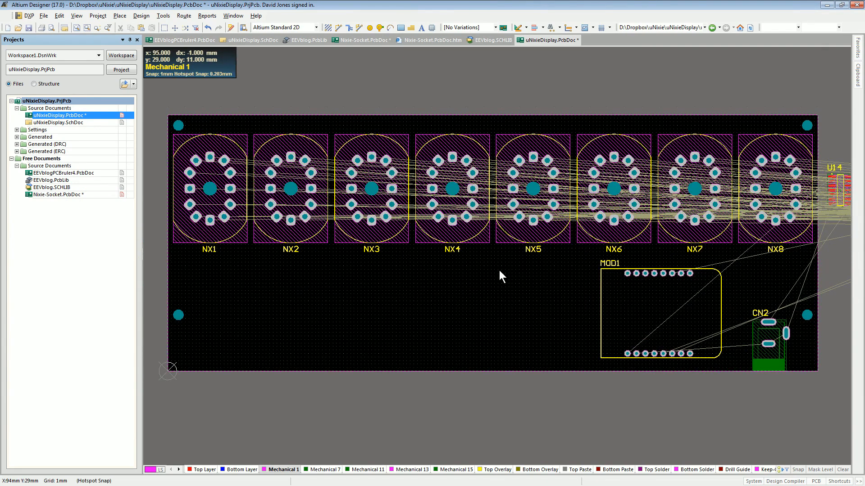
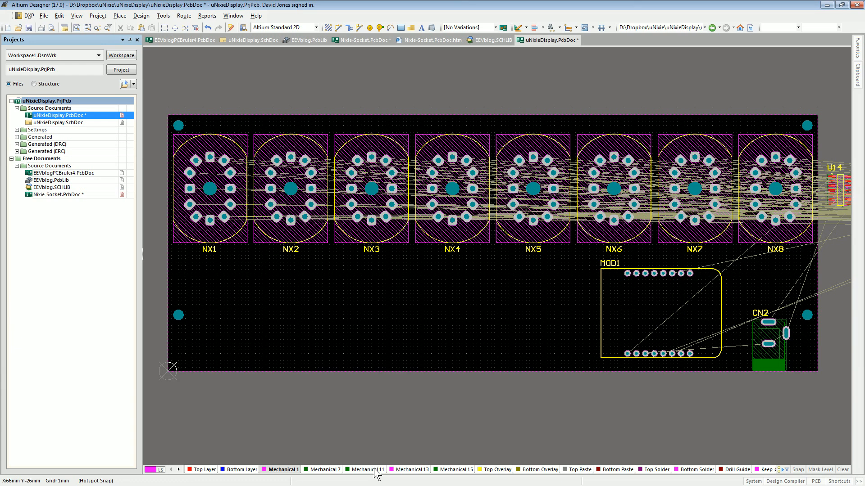
key("3")
scroll(433, 284, "up", 3, "ctrl")
key("shift")
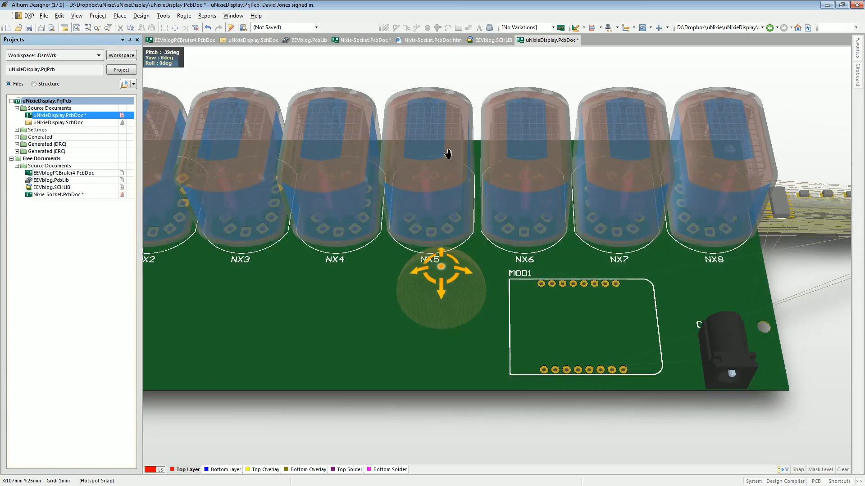
right_click_drag(448, 153, 477, 301, "shift")
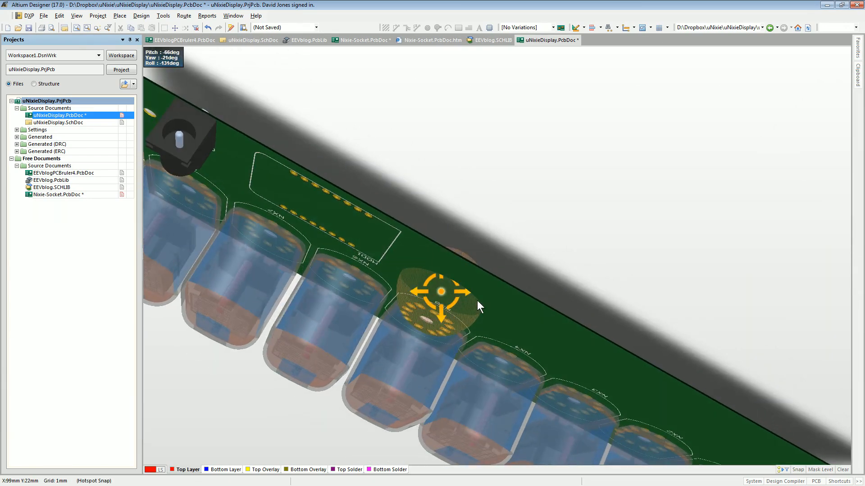
- Bring U14 onto the board in 2D and place it between NX7 and NX8, at X 162, Y 41 mm
key("0")
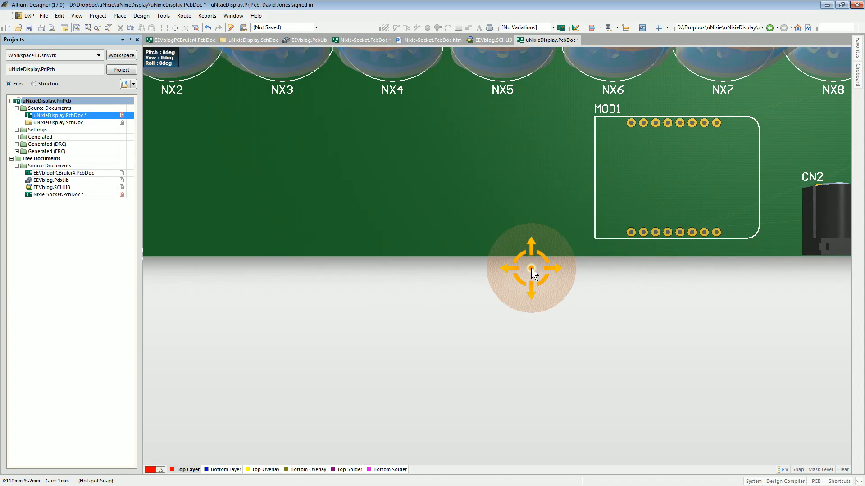
key("2")
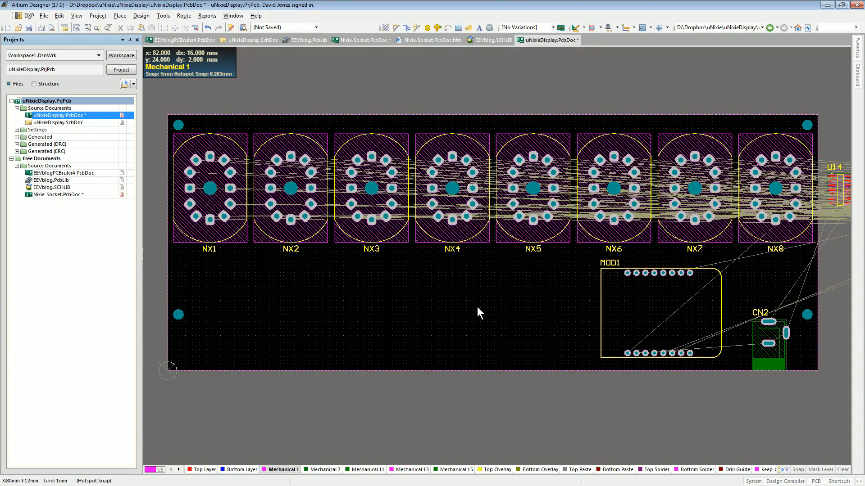
scroll(466, 222, "up", 5, "ctrl")
right_click_drag(511, 252, 532, 321)
scroll(749, 283, "down", 5, "ctrl")
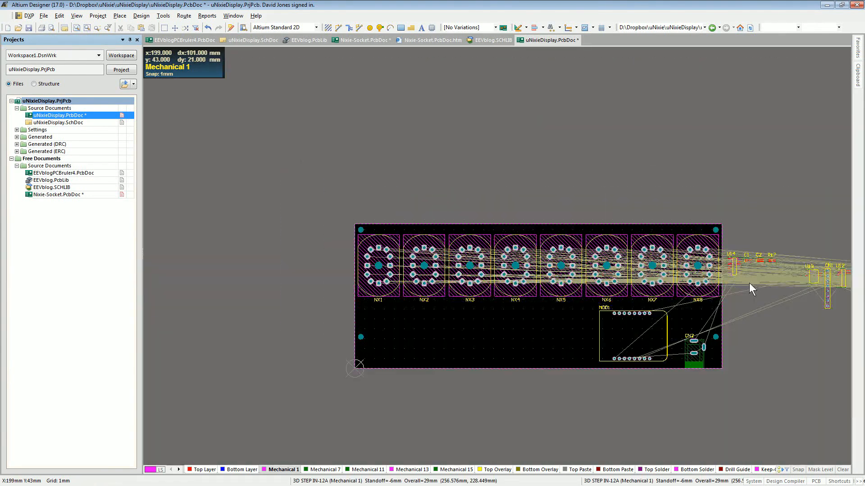
right_click_drag(748, 288, 719, 266)
left_click_drag(710, 252, 653, 281)
scroll(654, 282, "up", 5, "ctrl")
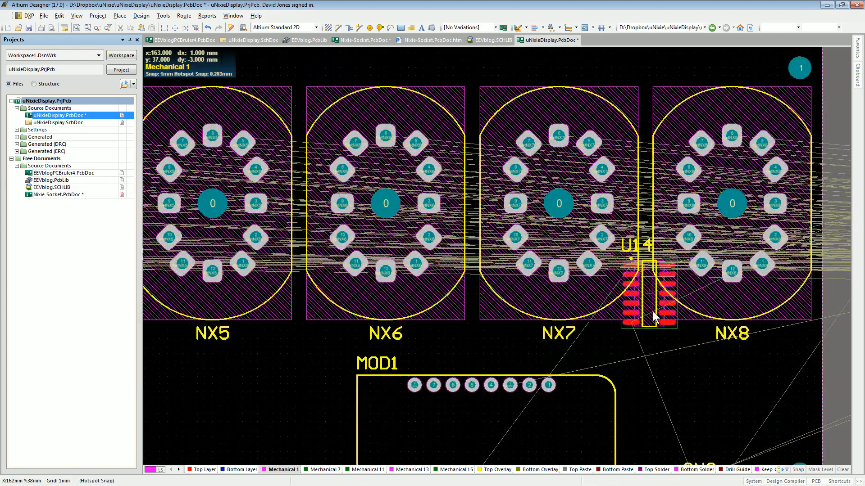
left_click_drag(654, 317, 649, 294)
- Change U14's layer to Bottom Layer
double_click(649, 291)
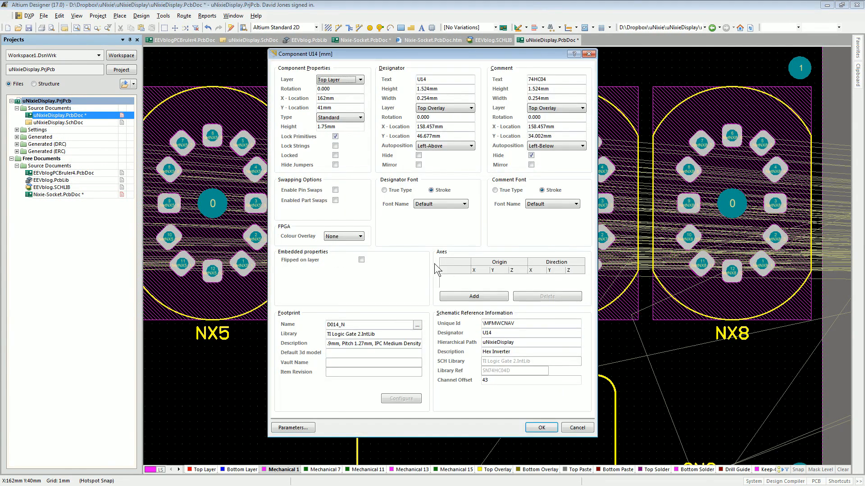
left_click(359, 80)
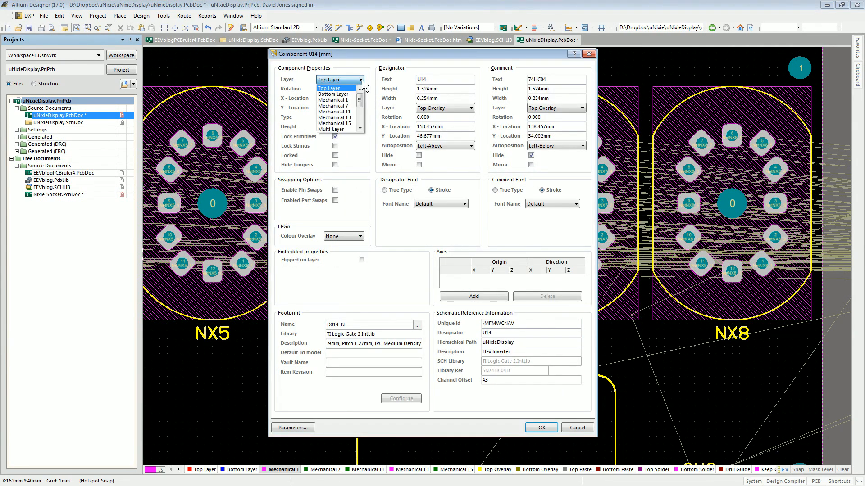
left_click(332, 94)
left_click(541, 428)
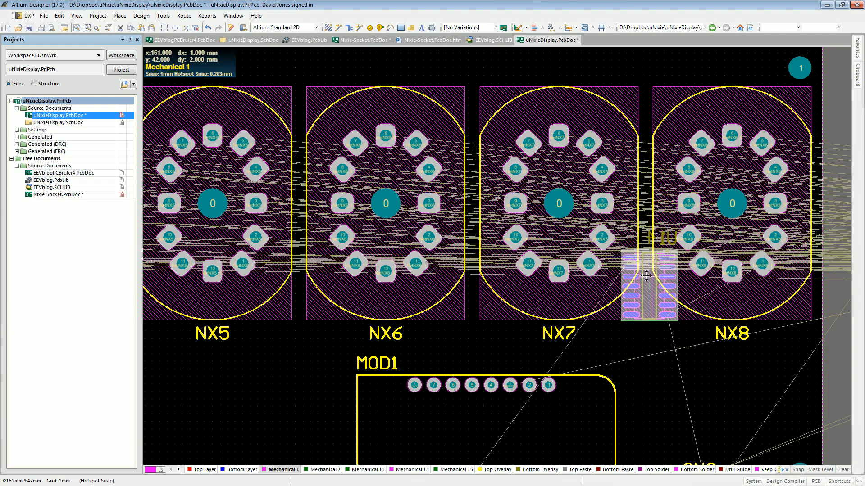
left_click(658, 347)
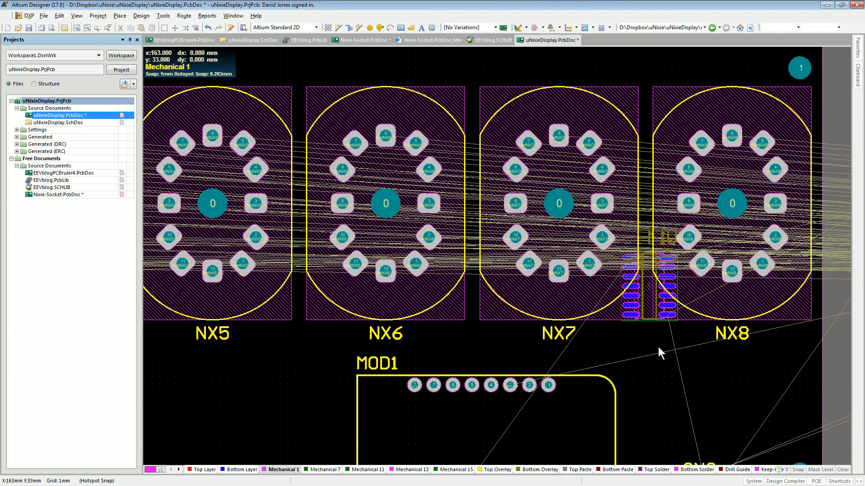
- Examine the tube row and the board area around MOD1 from an angle in 3D
key("3")
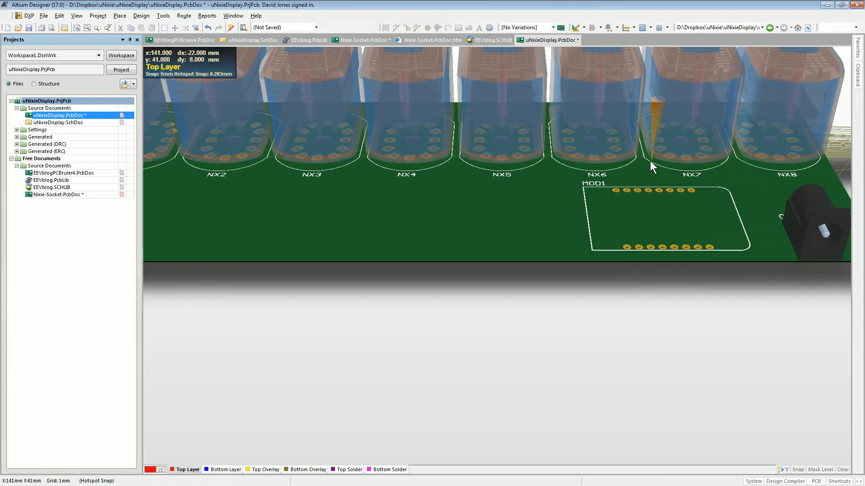
right_click_drag(649, 164, 683, 191, "shift")
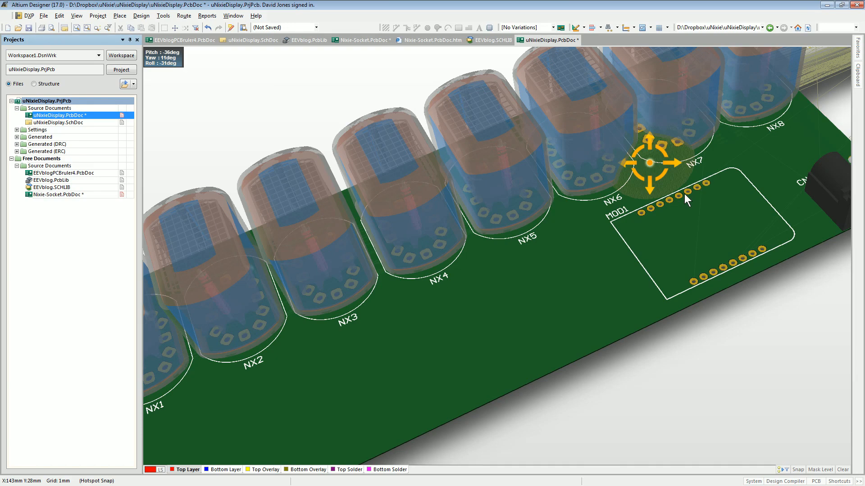
key("2")
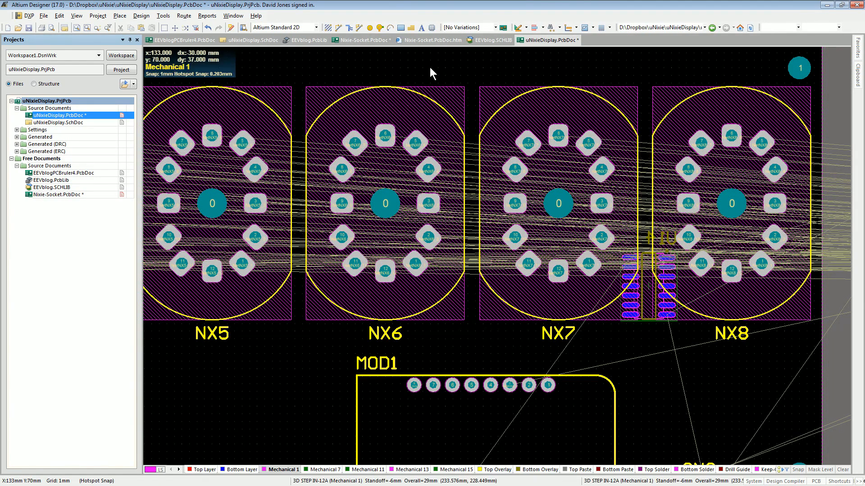
- Open Nixie-Socket.PcbDoc and examine in 3D how its components are arranged on both sides of the board
left_click(365, 40)
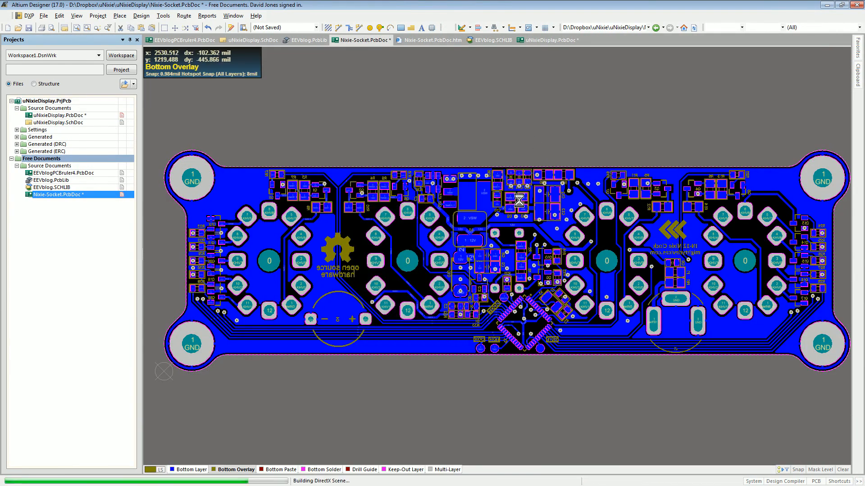
key("3")
key("shift")
right_click_drag(517, 213, 484, 241, "shift")
right_click_drag(488, 208, 469, 166, "shift")
right_click_drag(486, 264, 336, 120, "shift")
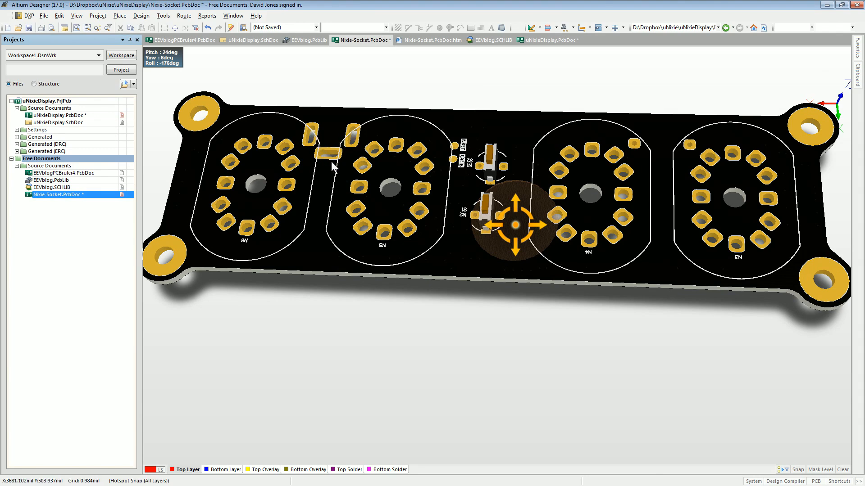
key("v")
key("b")
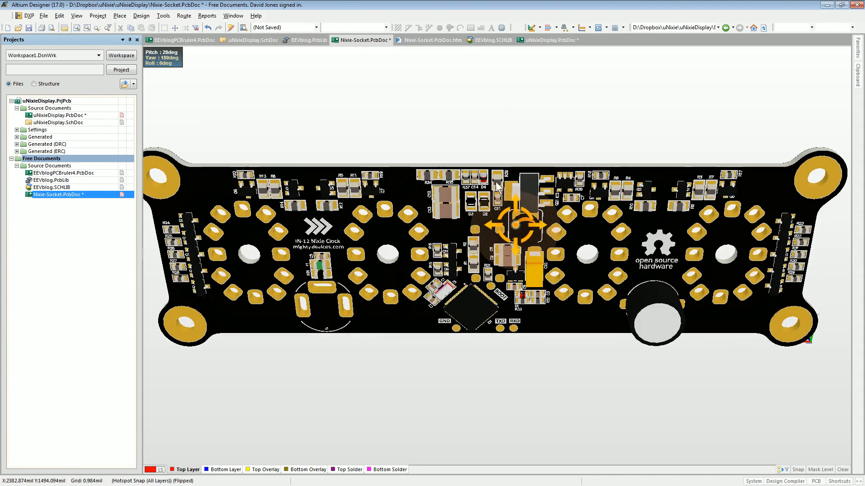
right_click_drag(480, 269, 350, 281, "shift")
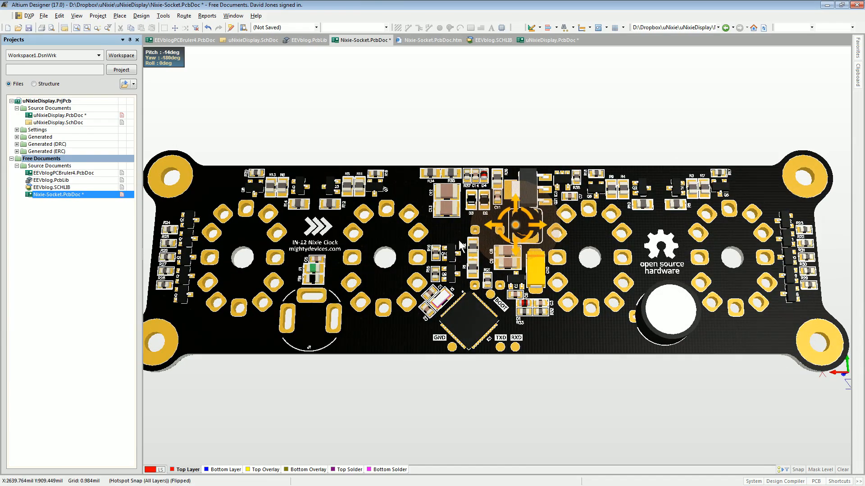
right_click_drag(463, 214, 441, 237, "shift")
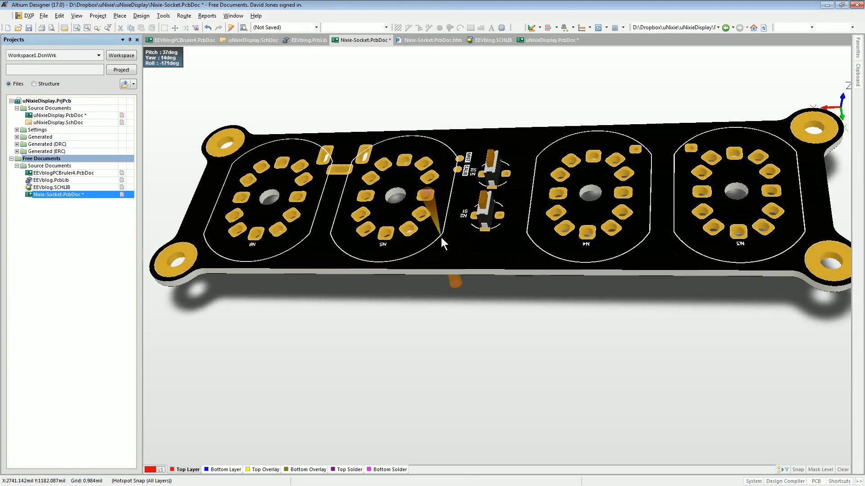
scroll(441, 236, "up", 4, "ctrl")
- Return to uNixieDisplay.PcbDoc and examine the free board area and the unplaced components beside the outline
key("ctrl+Tab")
scroll(486, 327, "up", 2, "ctrl")
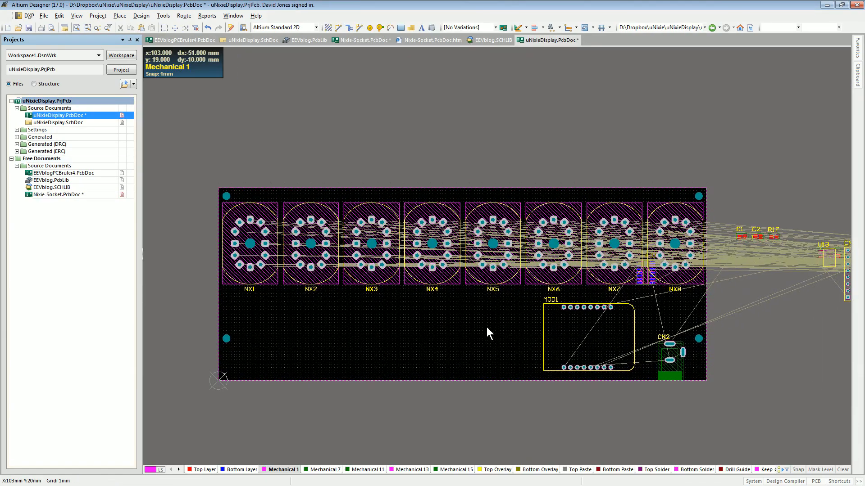
scroll(493, 323, "up", 1, "ctrl")
scroll(493, 323, "down", 1, "ctrl")
scroll(493, 323, "down", 1, "ctrl")
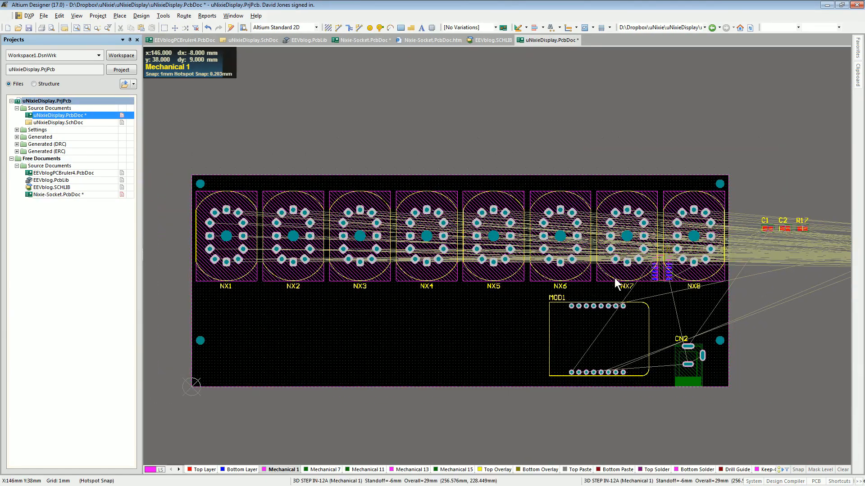
right_click_drag(653, 286, 631, 265)
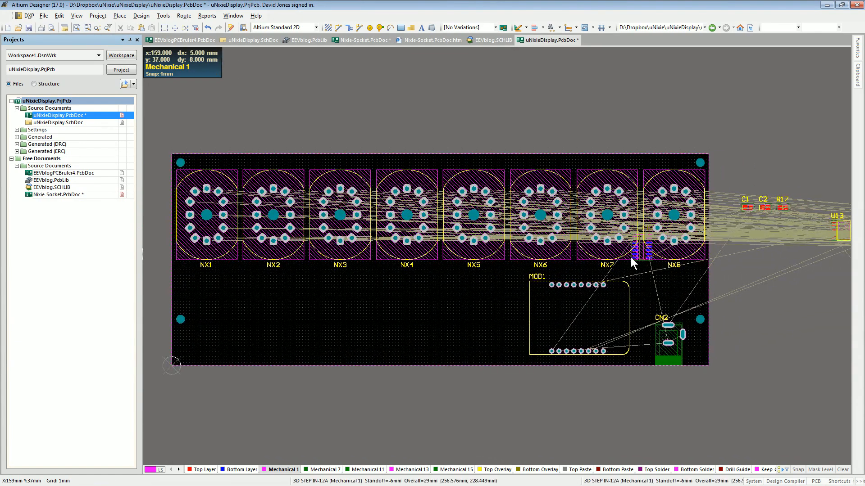
scroll(625, 255, "up", 1, "ctrl")
right_click_drag(725, 252, 673, 268)
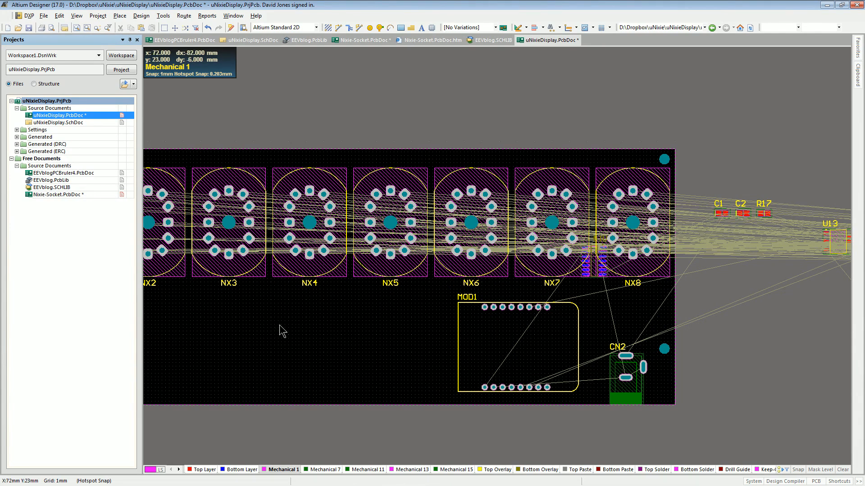
right_click_drag(282, 331, 404, 309)
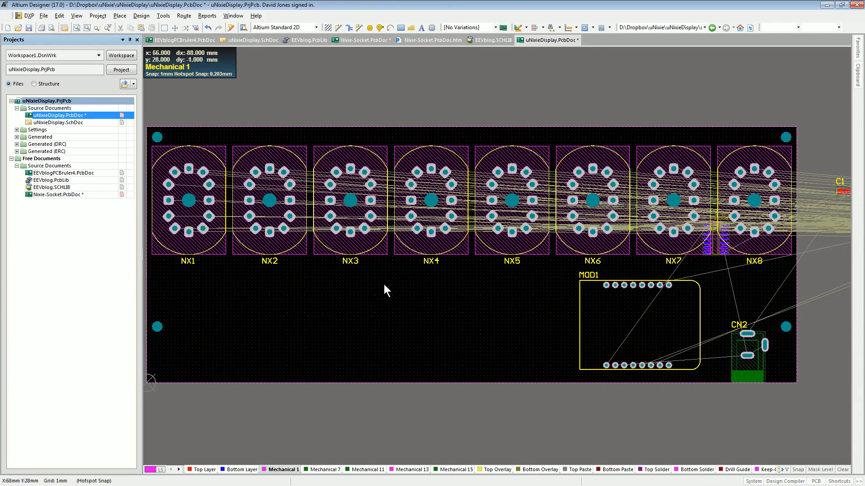
scroll(376, 243, "down", 4, "ctrl")
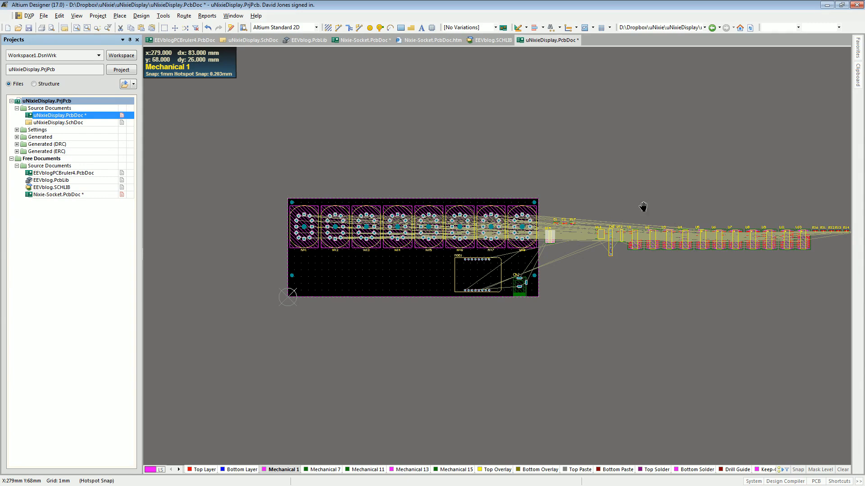
scroll(584, 207, "up", 4, "ctrl")
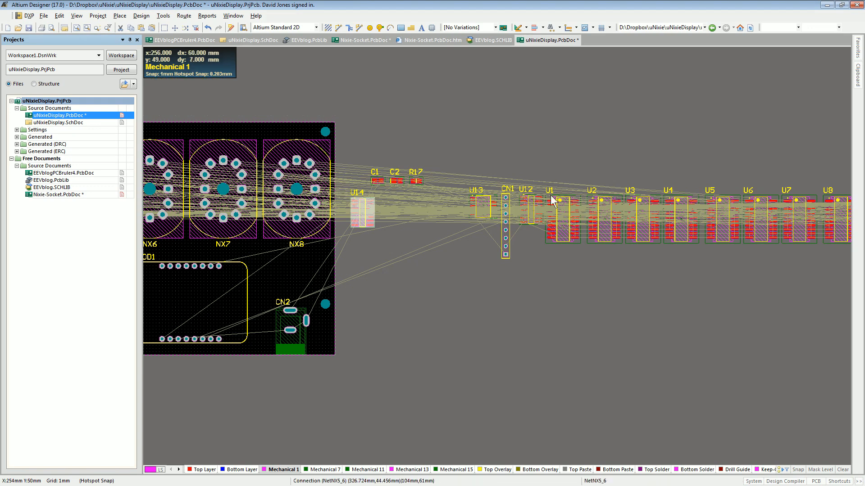
- Check the driver chips in uNixieDisplay.SchDoc, return to the PCB document, and locate the unplaced U1–U11 chips
left_click(251, 41)
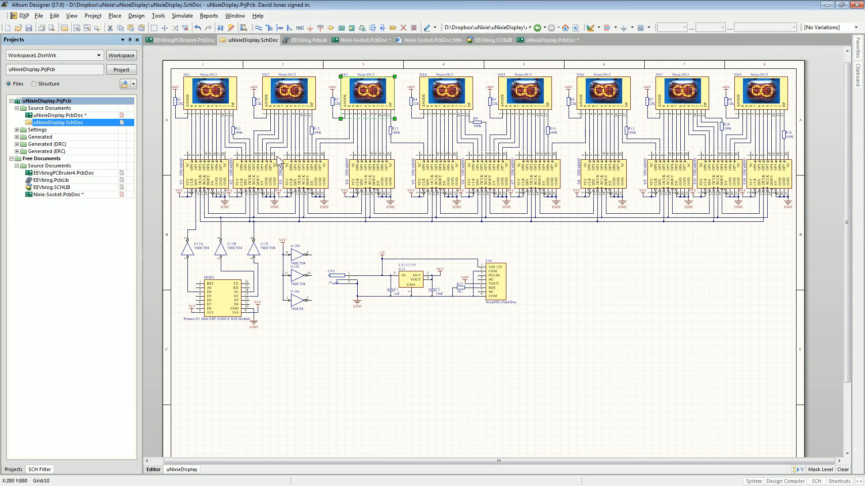
left_click(536, 40)
right_click_drag(444, 250, 569, 271)
right_click_drag(304, 239, 535, 231)
right_click_drag(725, 229, 429, 191)
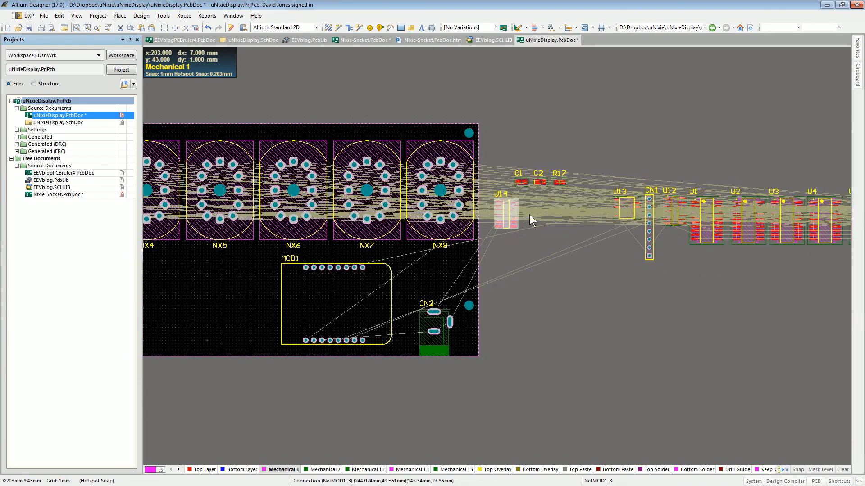
right_click_drag(705, 243, 683, 228)
left_click_drag(683, 216, 685, 204)
scroll(671, 214, "down", 1)
scroll(671, 213, "down", 4)
scroll(677, 138, "down", 2, "ctrl")
- Select the row of driver chips U1–U11 and move it to just below the board outline
right_click_drag(742, 126, 474, 264)
key("s")
key("i")
left_click(391, 175)
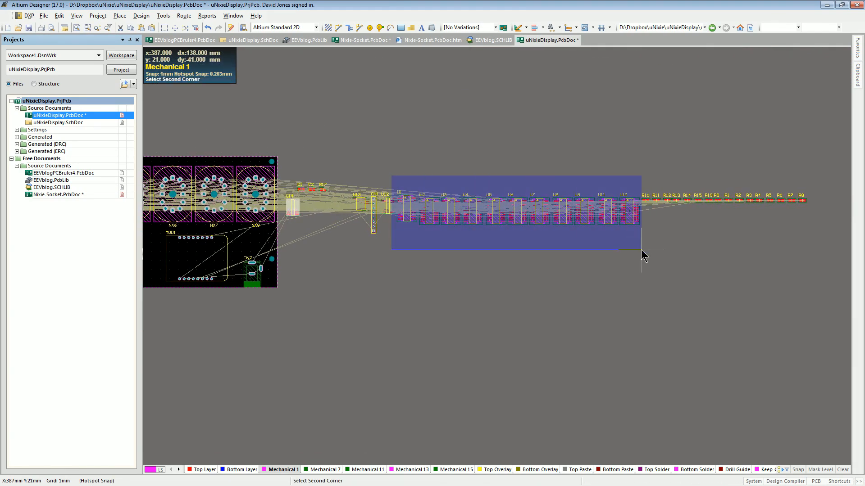
left_click(643, 247)
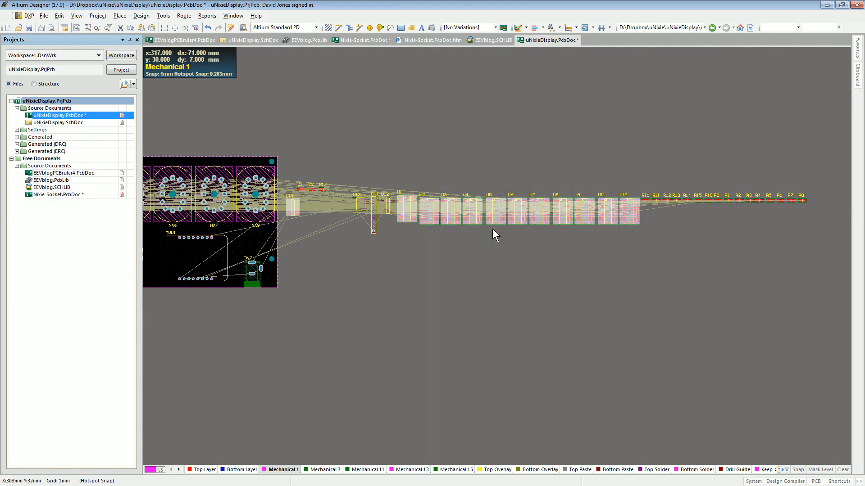
left_click_drag(526, 240, 322, 325)
scroll(323, 325, "up", 2, "ctrl")
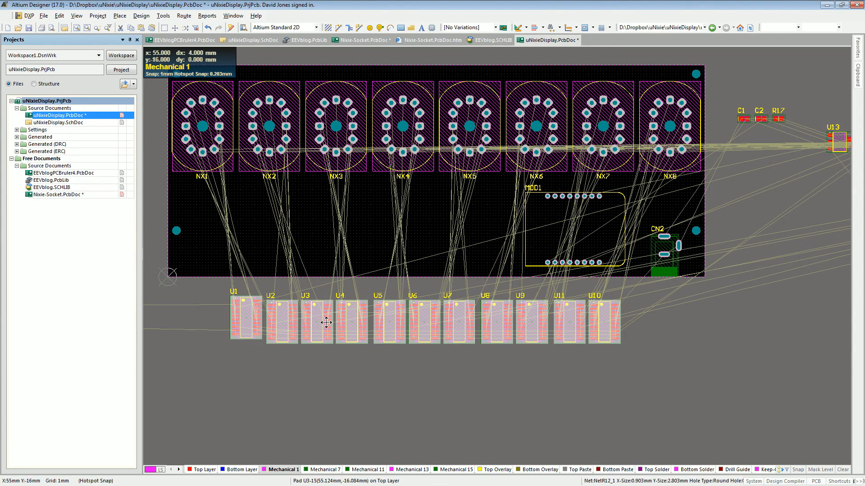
- Move the selected driver chips onto the board as a row below the nixie tubes, trying rotated orientations and keeping the original one
left_click_drag(423, 316, 415, 236)
key("space")
key("space")
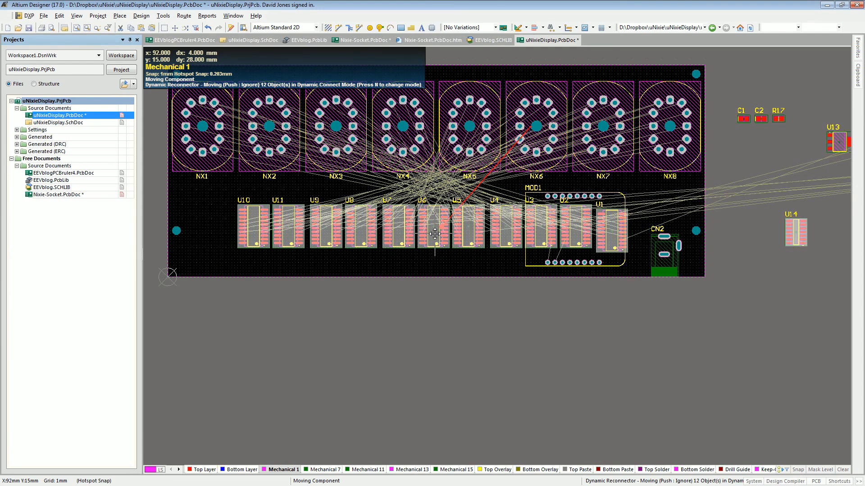
key("space")
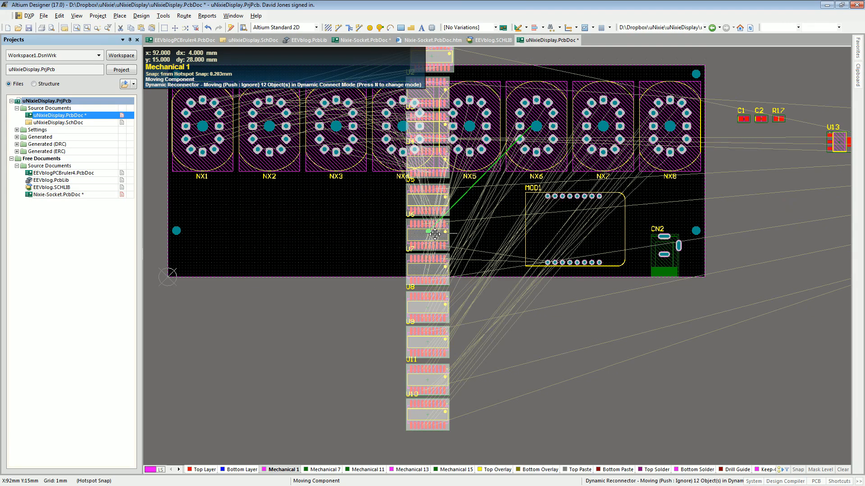
key("space")
left_click_drag(406, 210, 425, 204)
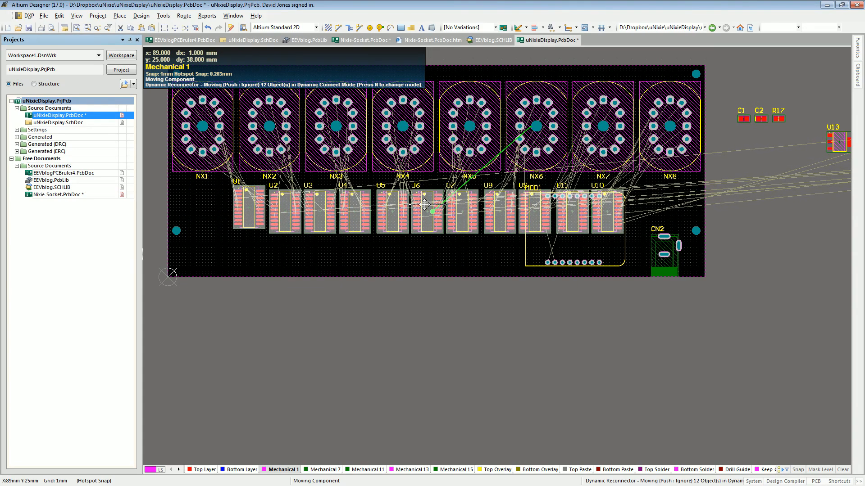
left_click_drag(424, 205, 424, 205)
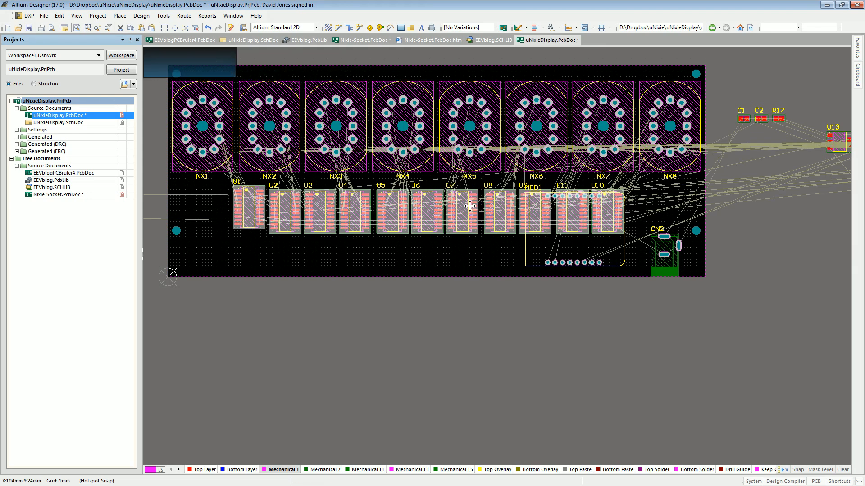
- Move the Wemos module MOD1 slightly up over the driver chips and assign it to the bottom layer
left_click(591, 251)
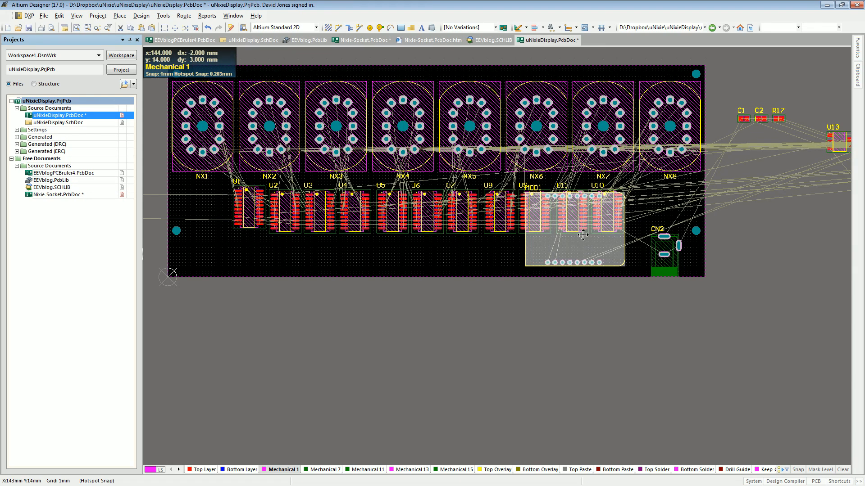
left_click_drag(580, 245, 577, 247)
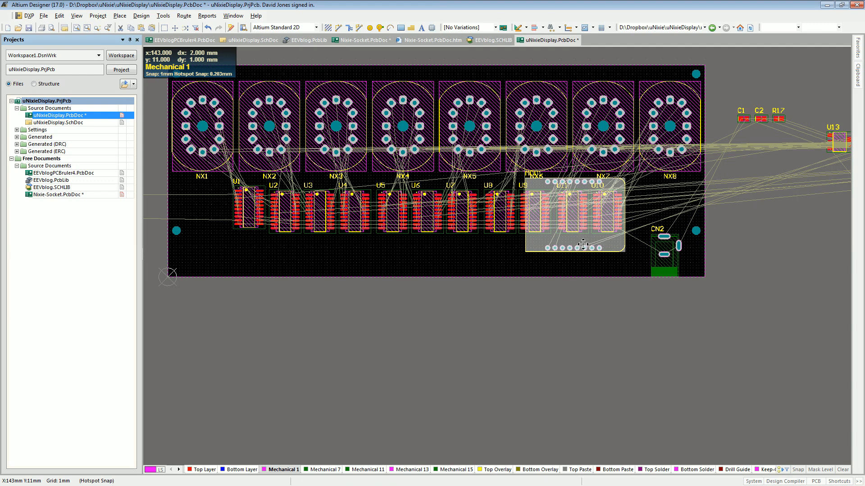
double_click(585, 243)
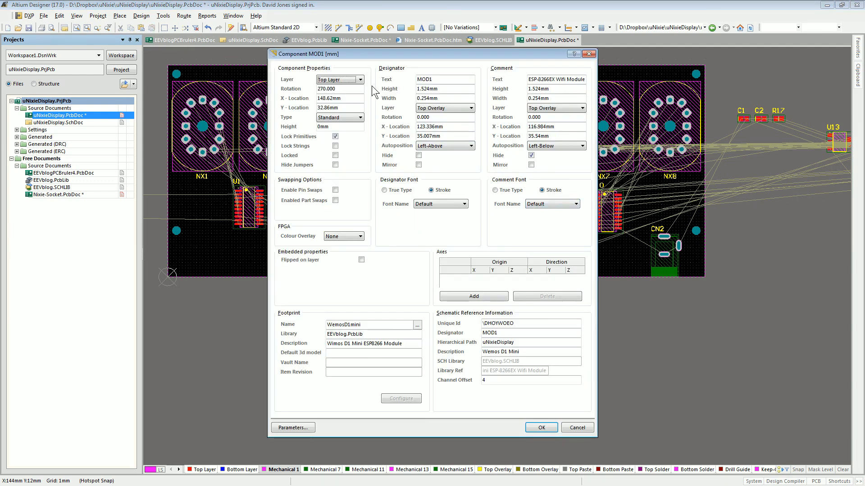
left_click(360, 80)
left_click(333, 95)
left_click(541, 428)
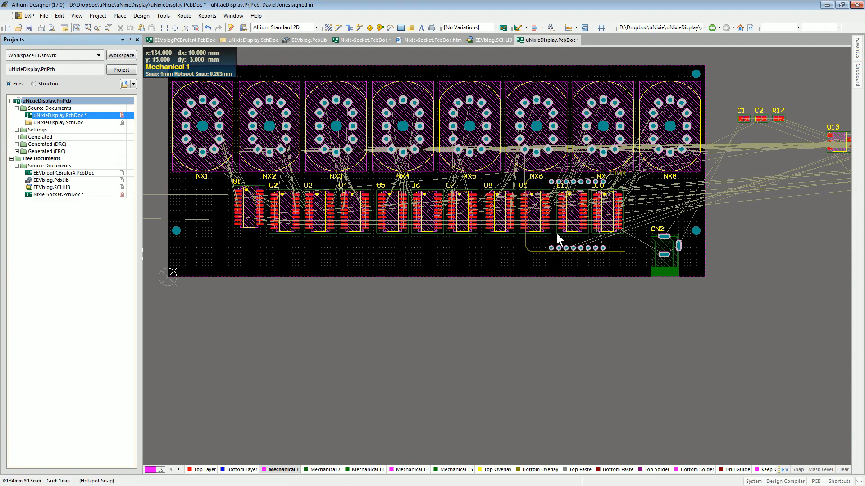
- Inspect the board in 3D from an angle, return to the 2D view, and open the properties of module MOD1
key("3")
key("shift")
mouse_move(679, 288)
right_mouse_down("shift")
mouse_move(625, 201)
mouse_move(678, 208)
mouse_move(665, 273)
mouse_move(679, 280)
mouse_move(593, 205)
mouse_move(737, 384)
mouse_move(606, 293)
mouse_move(633, 350)
mouse_move(663, 363)
mouse_move(644, 327)
mouse_move(680, 372)
mouse_move(667, 280)
right_mouse_up("shift")
key("2")
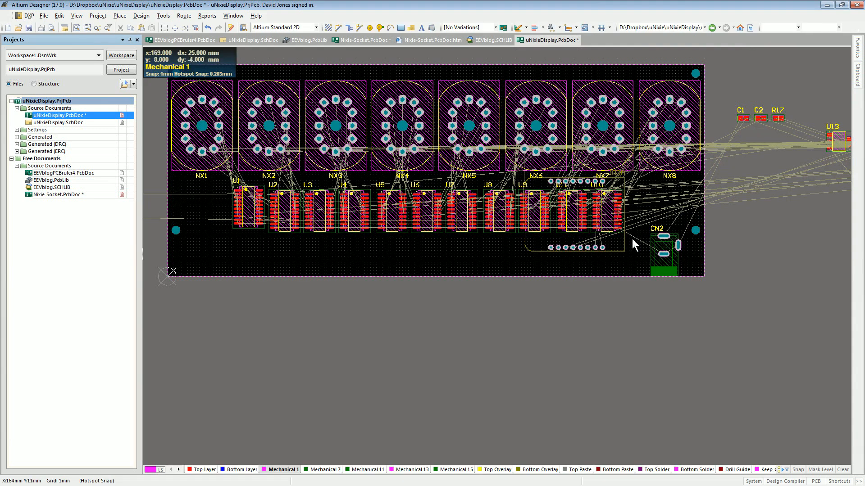
double_click(581, 239)
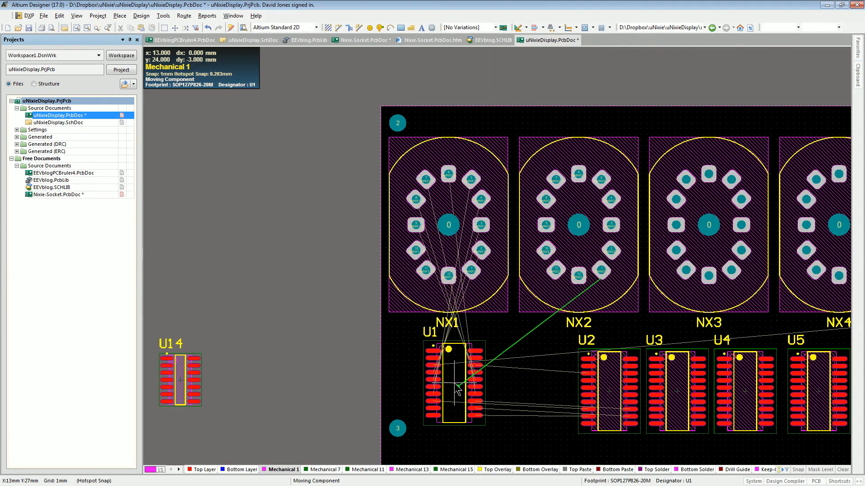
- Try driver chip U1 at several spots below NX1, rotating it 180° and back to its original orientation
mouse_move(457, 389)
left_mouse_down()
mouse_move(524, 389)
mouse_move(454, 384)
mouse_move(455, 396)
left_mouse_up()
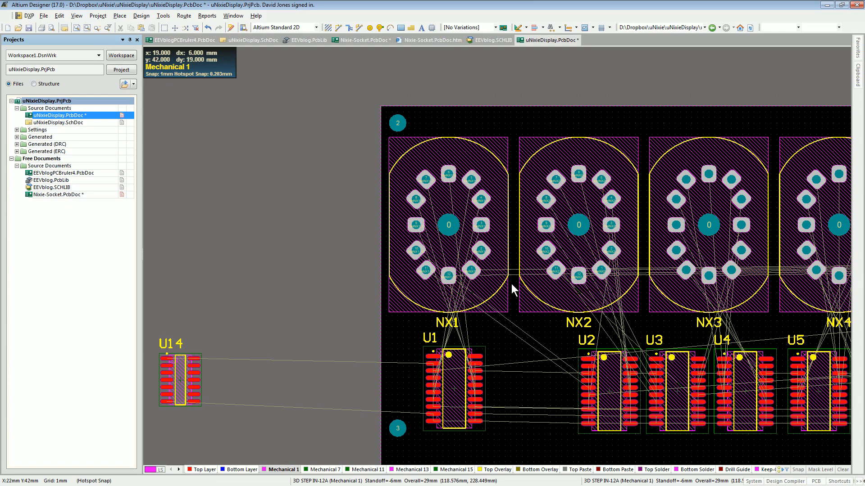
left_click_drag(457, 379, 462, 374)
scroll(477, 374, "up", 1, "ctrl")
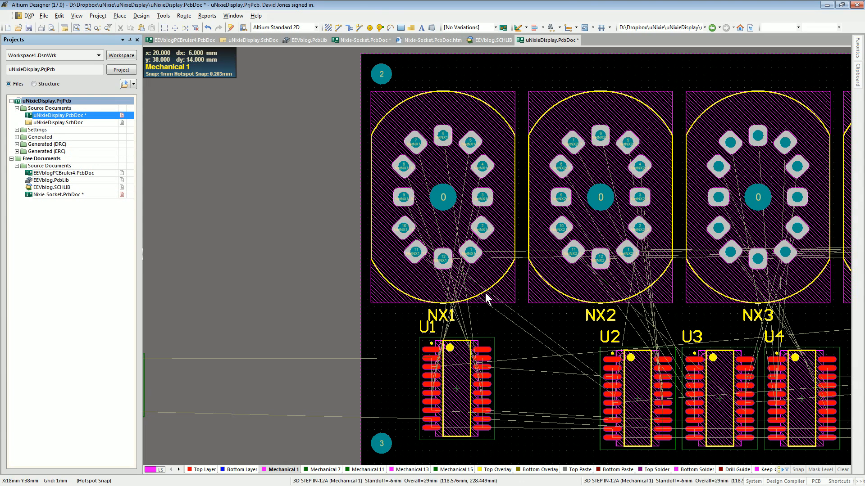
mouse_move(457, 378)
left_mouse_down()
mouse_move(473, 381)
mouse_move(439, 383)
mouse_move(453, 386)
left_mouse_up()
key("space")
key("space")
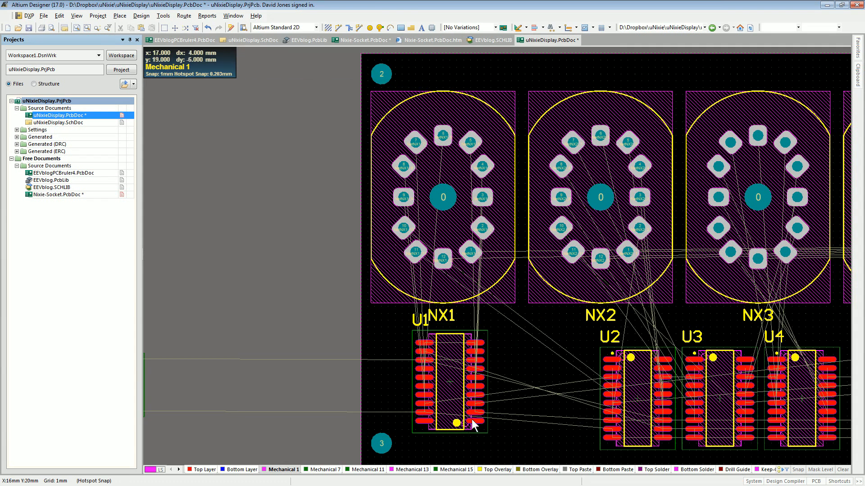
mouse_move(445, 391)
left_mouse_down()
mouse_move(453, 387)
mouse_move(449, 394)
left_mouse_up()
key("space")
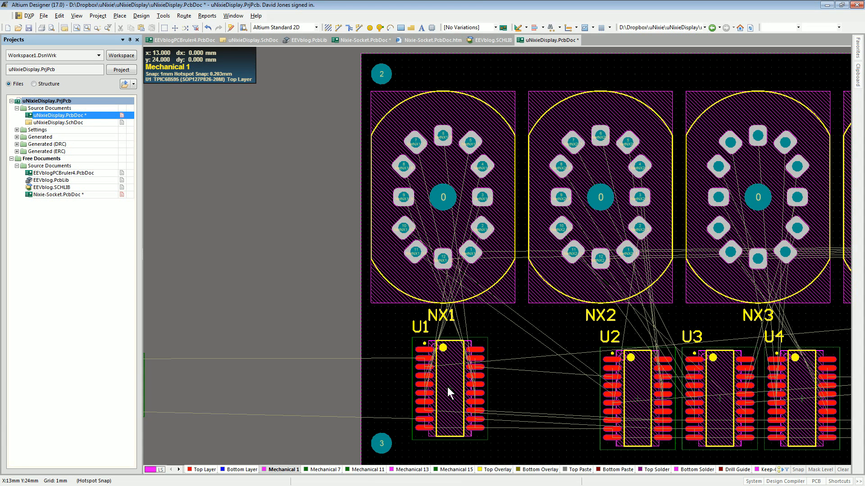
- Rotate driver chip U1 by 180° and position it directly below nixie tube NX1
left_click_drag(447, 388, 532, 153)
key("space")
left_click_drag(549, 182, 450, 419)
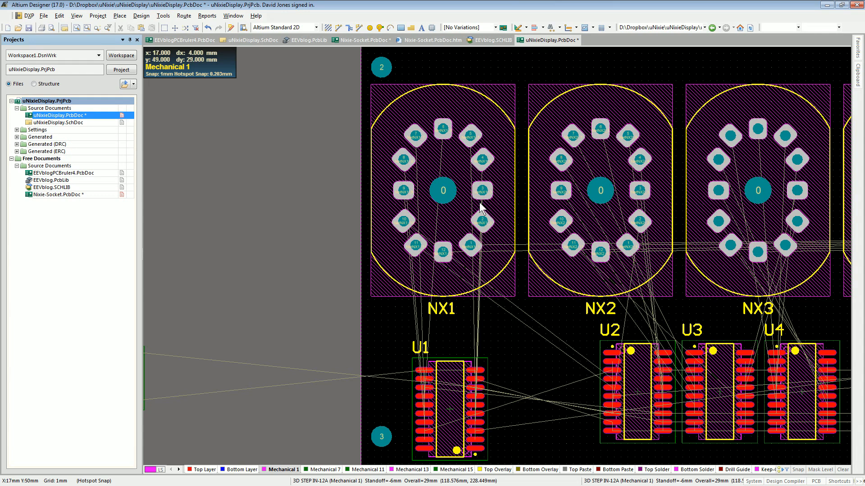
left_click_drag(448, 434, 442, 384)
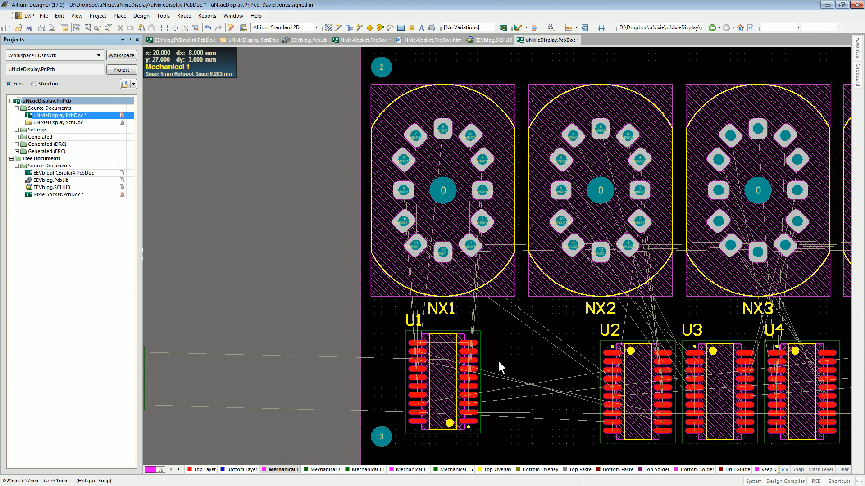
- Move driver chip U2 left to sit below NX2, and shift U3 slightly left toward it
scroll(502, 347, "down", 4, "ctrl")
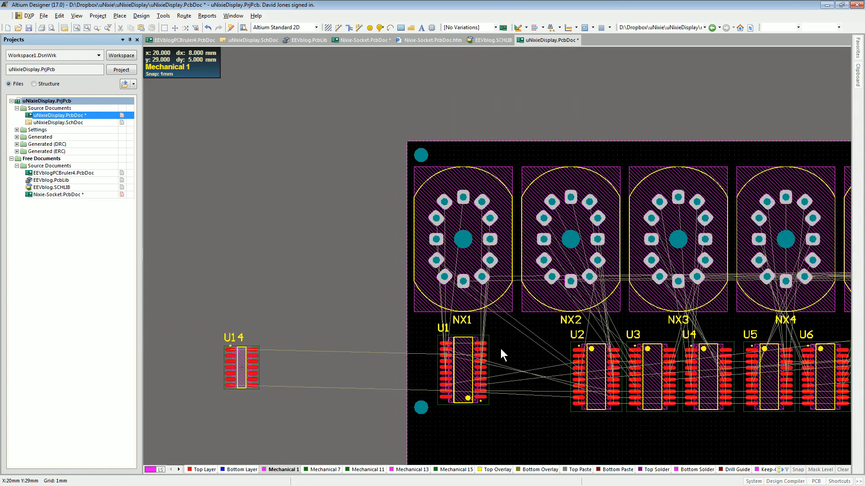
left_click_drag(575, 364, 557, 353)
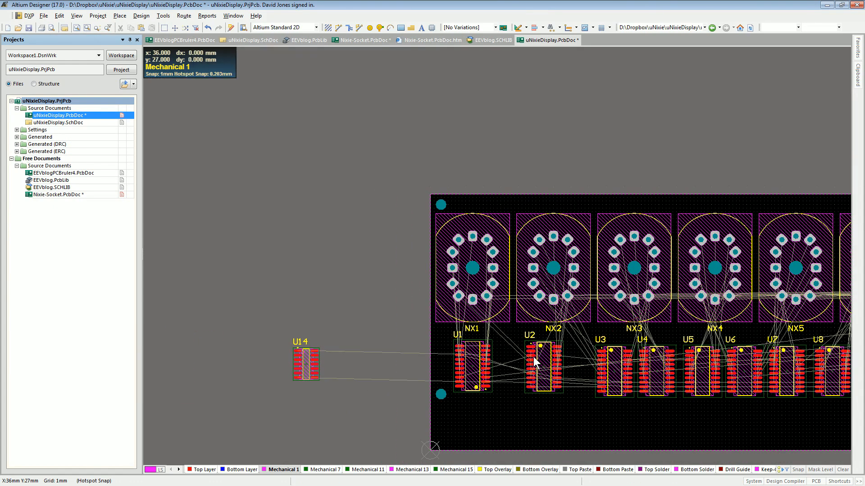
scroll(507, 344, "up", 3, "ctrl")
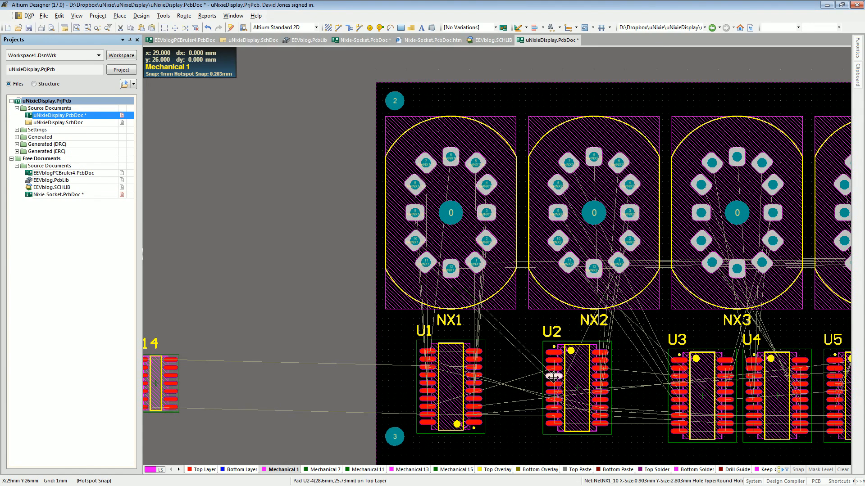
left_click(552, 387)
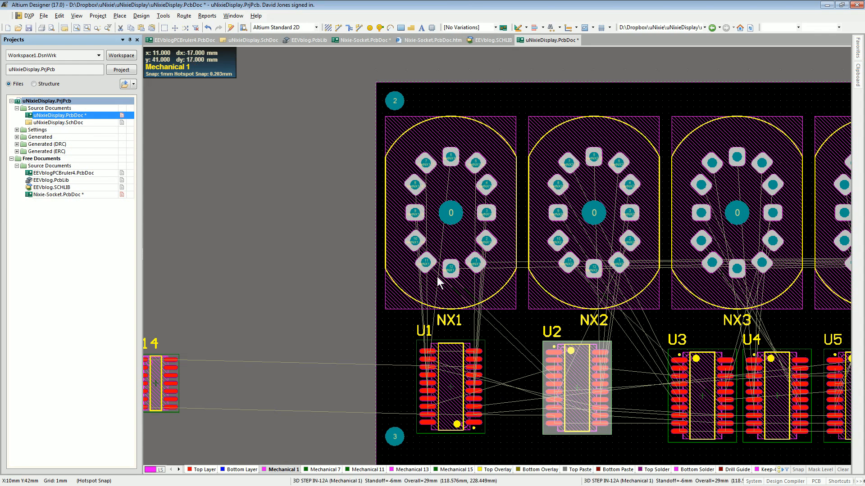
left_click(508, 376)
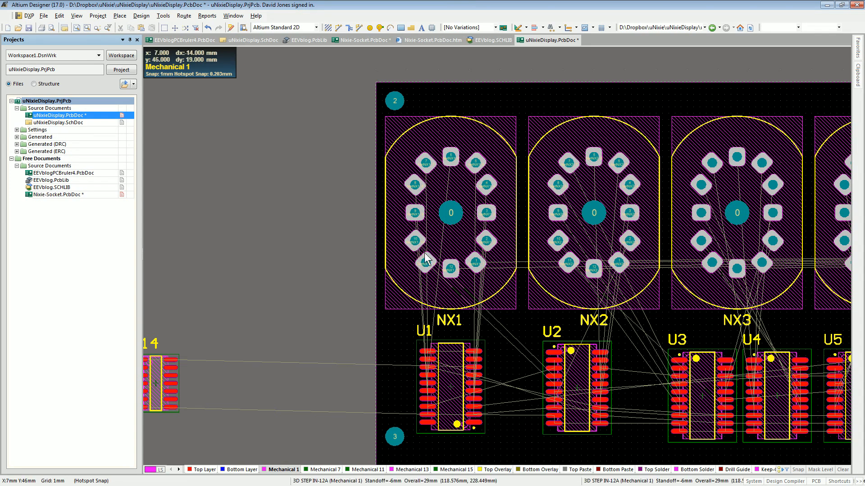
left_click_drag(581, 378, 590, 390)
right_click_drag(633, 395, 525, 392)
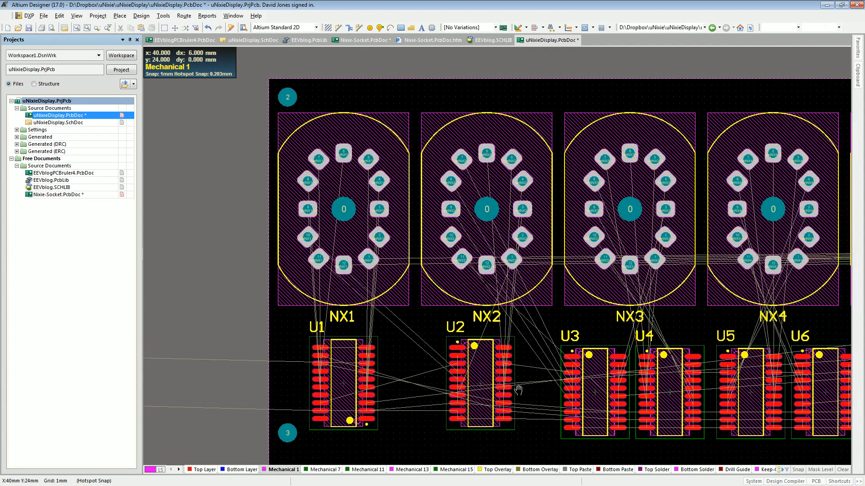
mouse_move(595, 396)
left_mouse_down()
mouse_move(554, 412)
mouse_move(579, 376)
mouse_move(584, 390)
left_mouse_up()
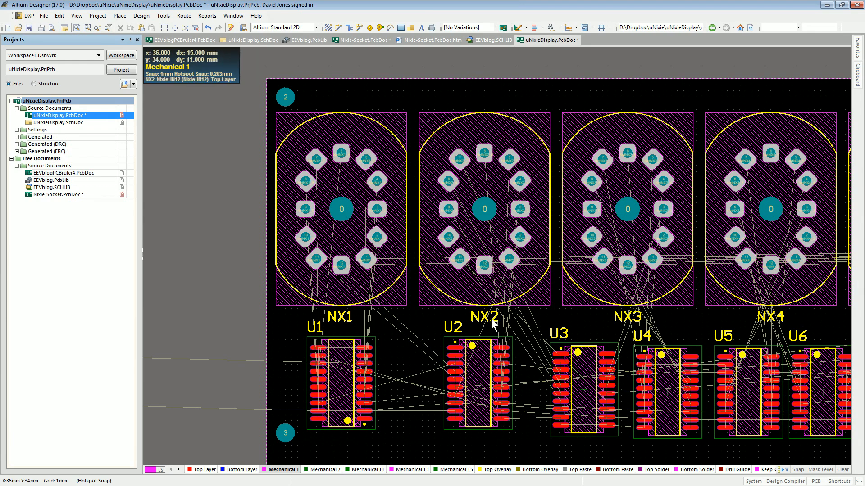
- Reposition driver chip U3 between NX2 and NX3 level with U2, trying rotated orientations and keeping the original one
scroll(494, 318, "down", 4, "ctrl")
right_click_drag(621, 350, 417, 306)
scroll(429, 284, "up", 1, "ctrl")
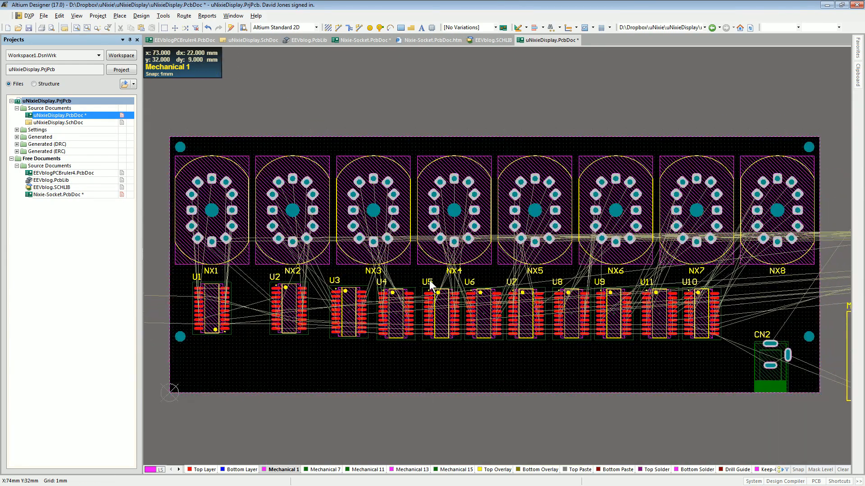
scroll(430, 285, "down", 1, "ctrl")
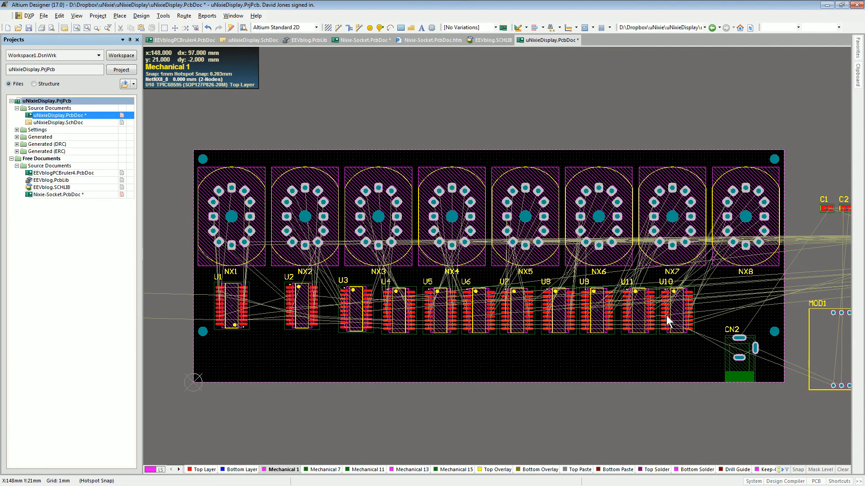
scroll(313, 292, "up", 2, "ctrl")
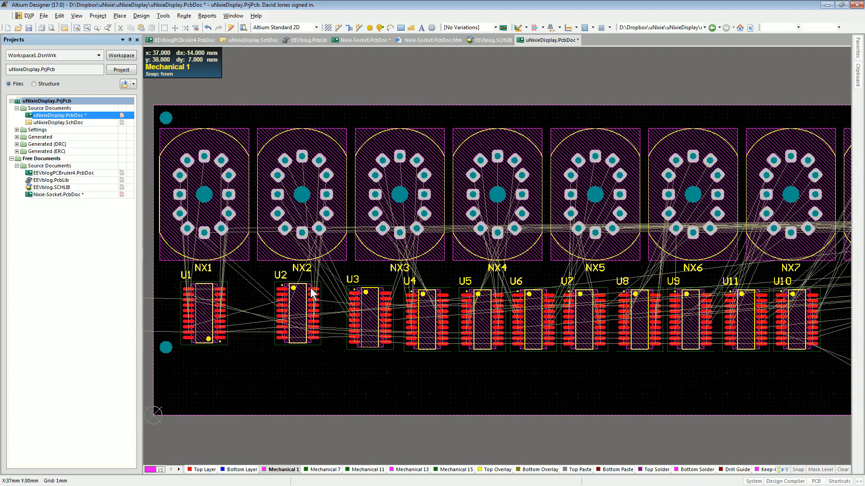
scroll(313, 293, "down", 3, "ctrl")
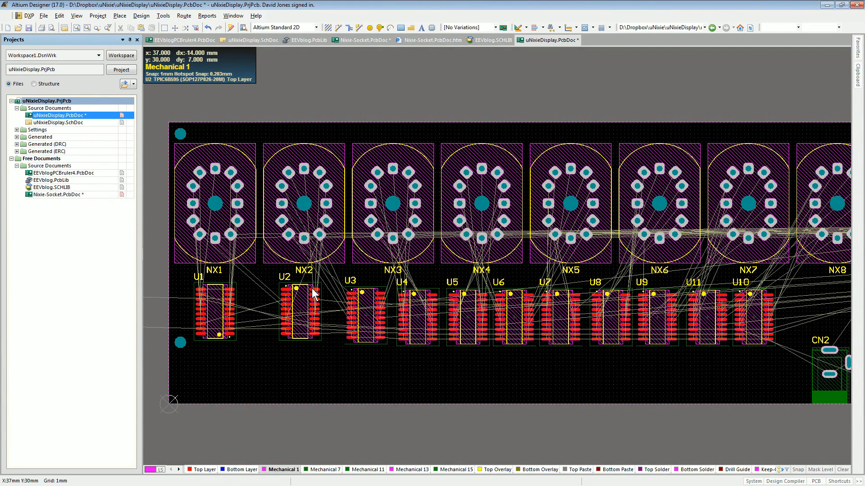
mouse_move(370, 309)
left_mouse_down()
mouse_move(399, 292)
mouse_move(377, 307)
left_mouse_up()
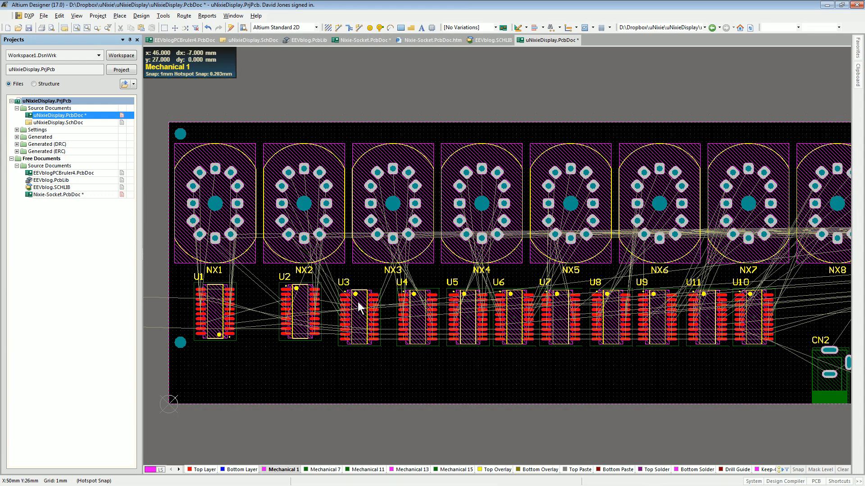
mouse_move(362, 312)
left_mouse_down()
mouse_move(375, 284)
mouse_move(367, 313)
mouse_move(352, 305)
mouse_move(356, 318)
left_mouse_up()
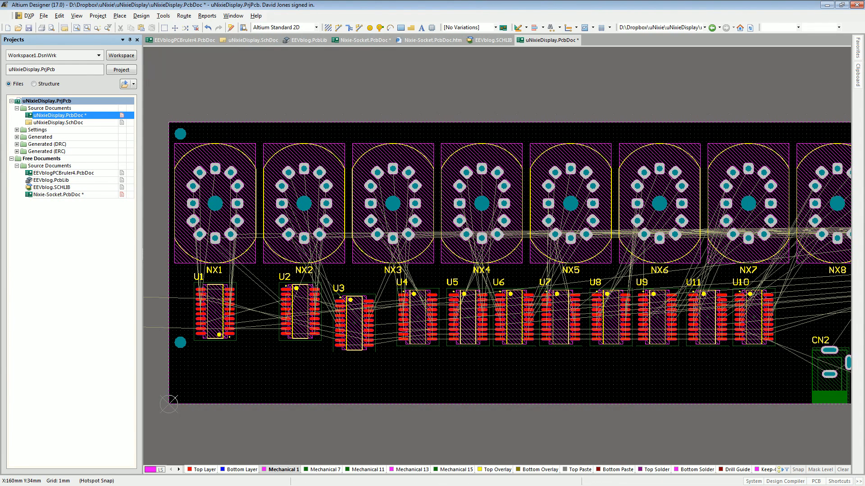
mouse_move(360, 322)
left_mouse_down()
mouse_move(380, 320)
mouse_move(348, 327)
mouse_move(399, 270)
mouse_move(395, 100)
mouse_move(393, 110)
mouse_move(347, 112)
mouse_move(362, 119)
mouse_move(351, 117)
mouse_move(427, 288)
mouse_move(440, 189)
mouse_move(523, 216)
mouse_move(588, 104)
mouse_move(766, 256)
mouse_move(801, 107)
mouse_move(560, 189)
mouse_move(297, 155)
mouse_move(247, 138)
mouse_move(338, 87)
mouse_move(440, 112)
mouse_move(335, 185)
mouse_move(363, 316)
left_mouse_up()
key("space")
key("space")
key("space")
key("space")
- Use net selection on U2's lower pins to trace the shared nets along the row of driver chips
scroll(412, 301, "down", 5)
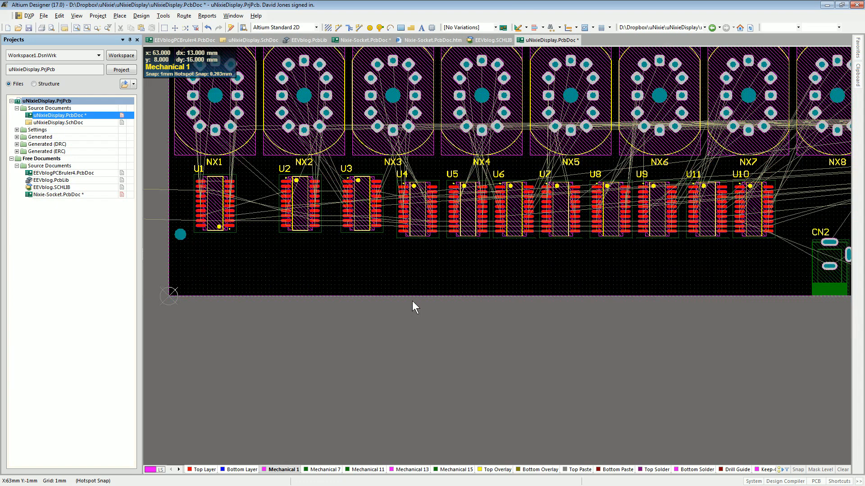
scroll(574, 242, "down", 4, "ctrl")
right_click_drag(620, 204, 517, 265)
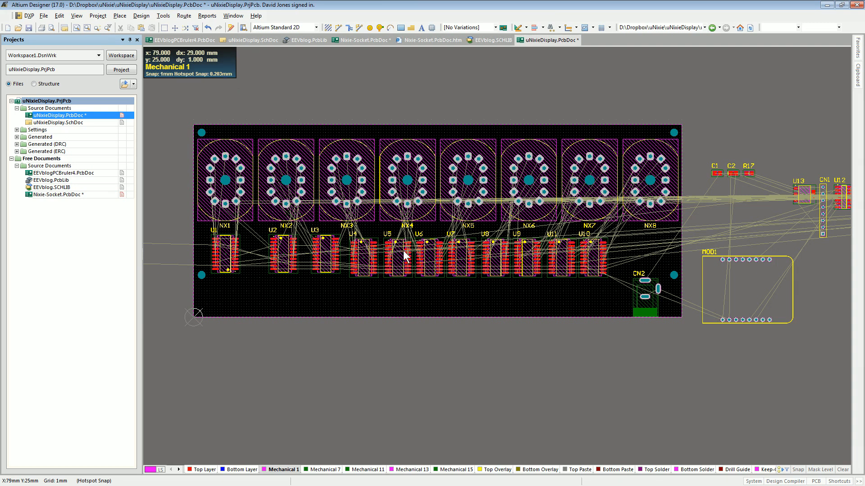
scroll(376, 304, "up", 2, "ctrl")
key("s")
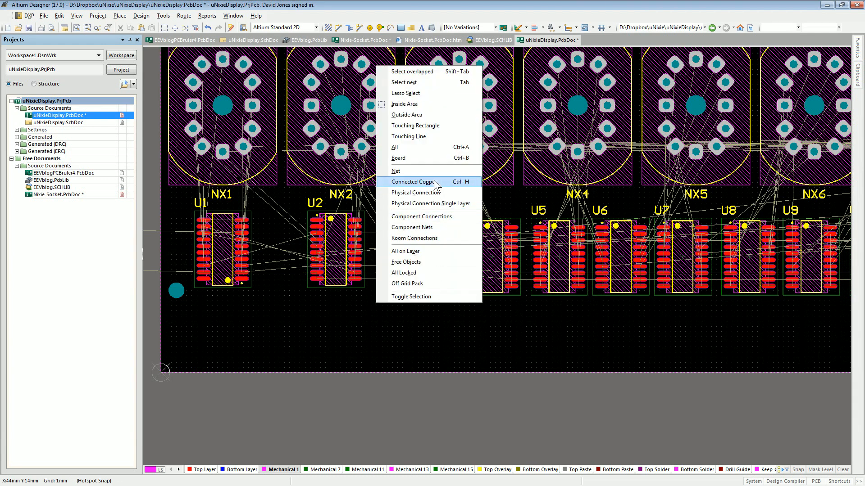
left_click(426, 171)
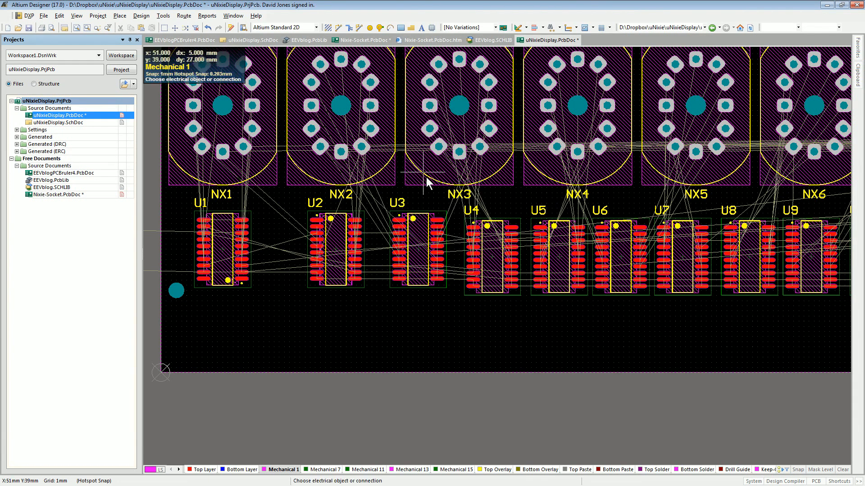
left_click(315, 278)
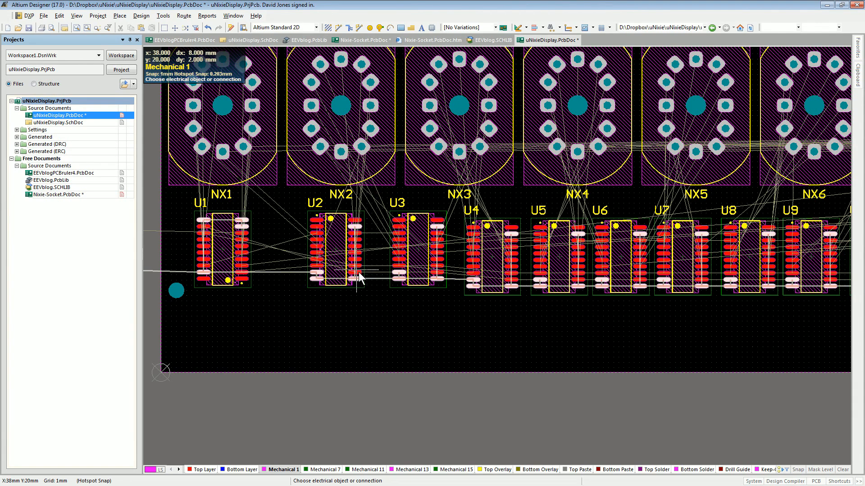
scroll(360, 276, "up", 3, "ctrl")
scroll(356, 277, "down", 3, "ctrl")
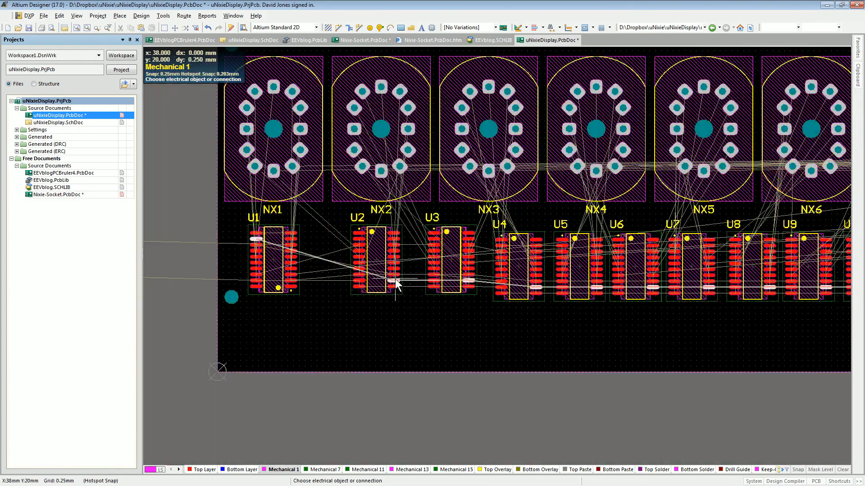
scroll(332, 71, "up", 3)
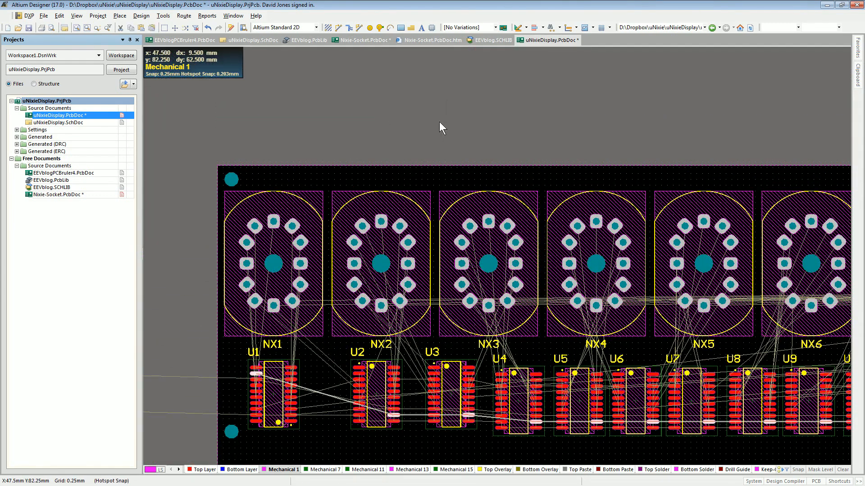
- Check the driver chip wiring in uNixieDisplay.SchDoc and return to the chip row in uNixieDisplay.PcbDoc
left_click(253, 40)
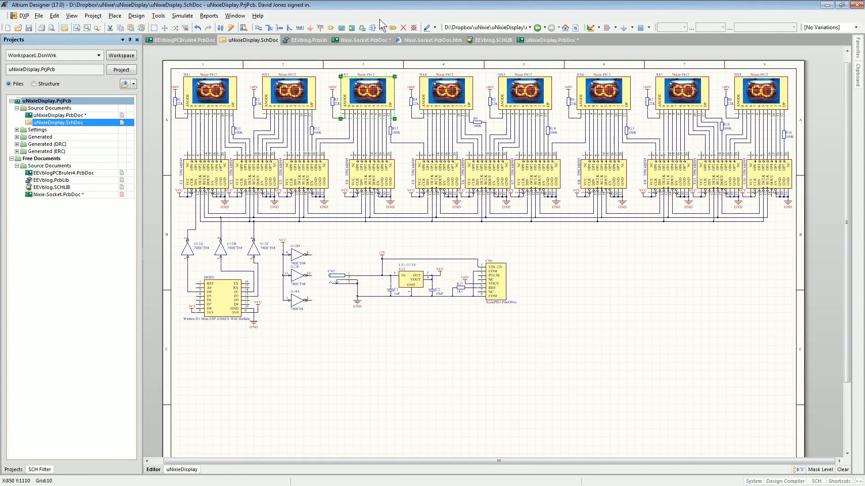
left_click(548, 40)
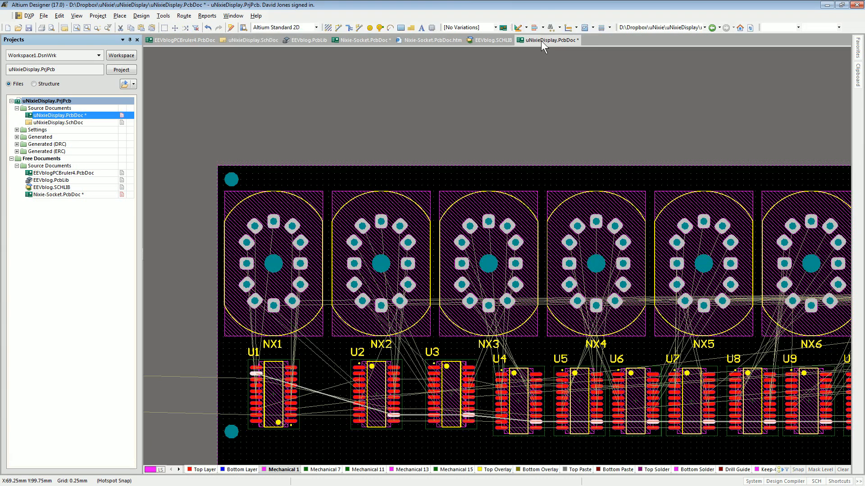
right_click_drag(630, 450, 583, 360)
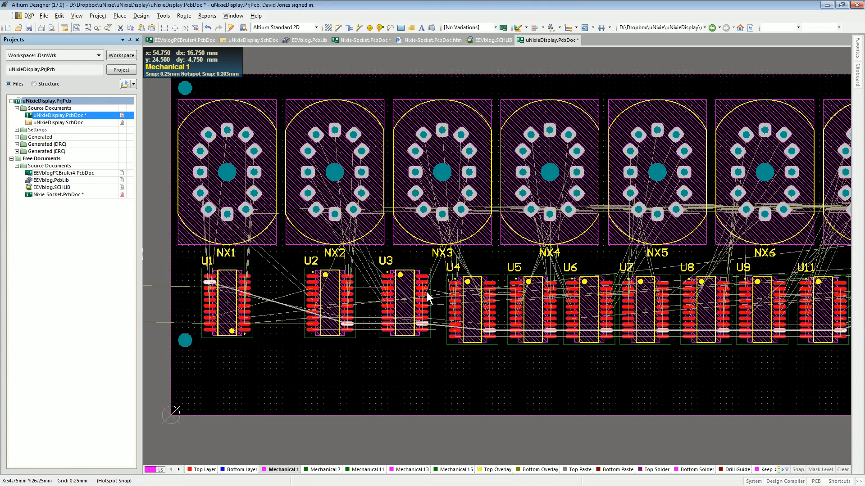
- Rotate driver chip U2 by 180 degrees below NX2, trying both vertical orientations and settling on pin 1 at the lower end
key("ctrl+z")
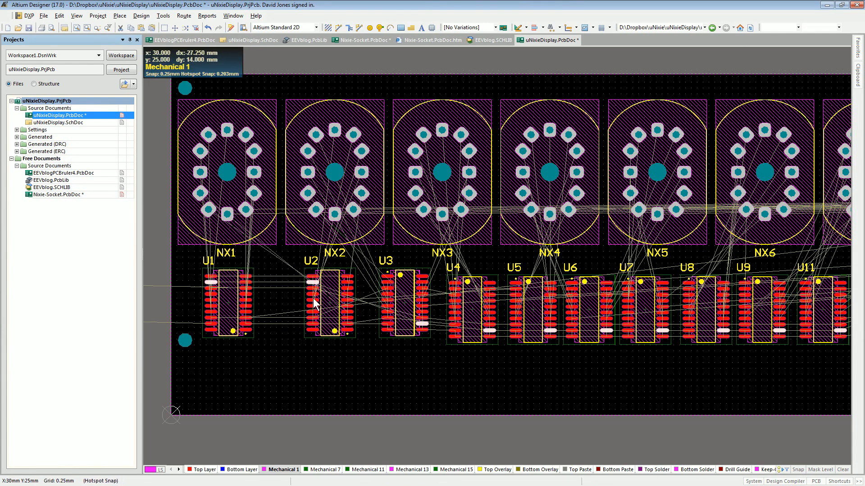
key("space")
left_click_drag(331, 295, 334, 298)
key("space")
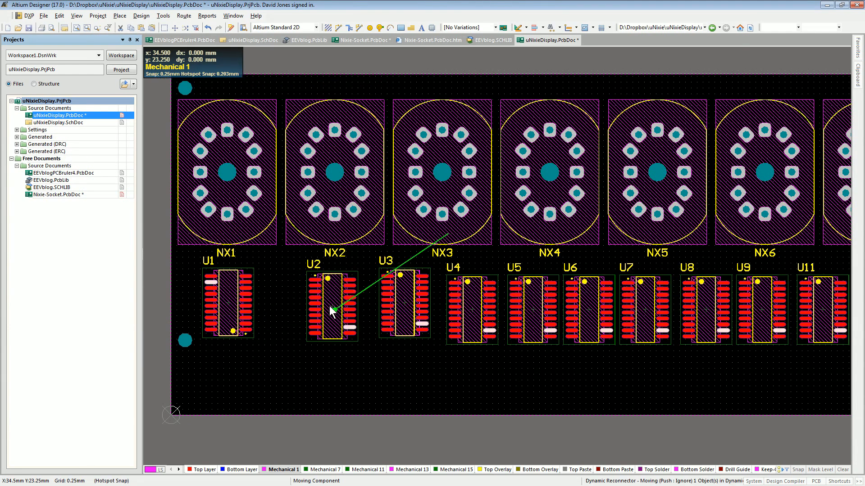
left_click_drag(342, 295, 320, 324)
key("space")
key("space")
key("space")
- Rotate driver chips U3 and U4 by 180 degrees so pin 1 is at the lower end, moving U4 slightly up toward U3
left_click_drag(405, 310, 412, 315)
key("space")
left_click_drag(474, 315, 467, 303)
key("space")
key("space")
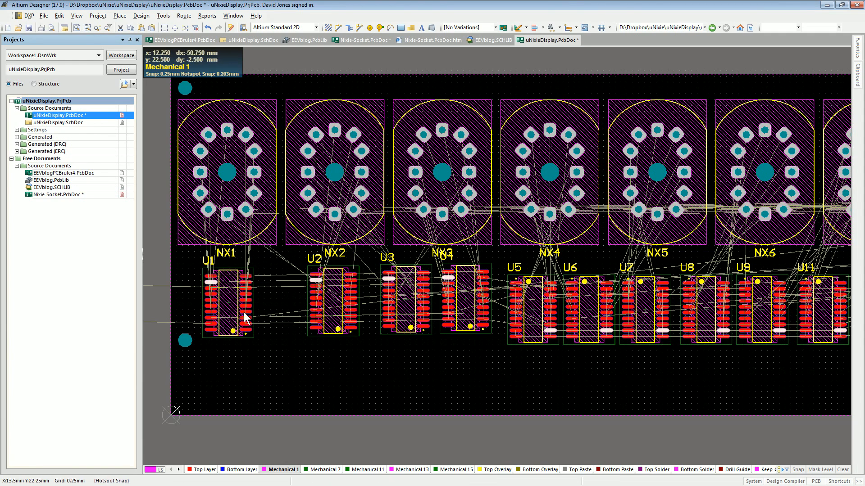
- Try driver chips U1 and U2 rotated by 180 degrees, with pin 1 at the upper end
right_click_drag(529, 375, 514, 397)
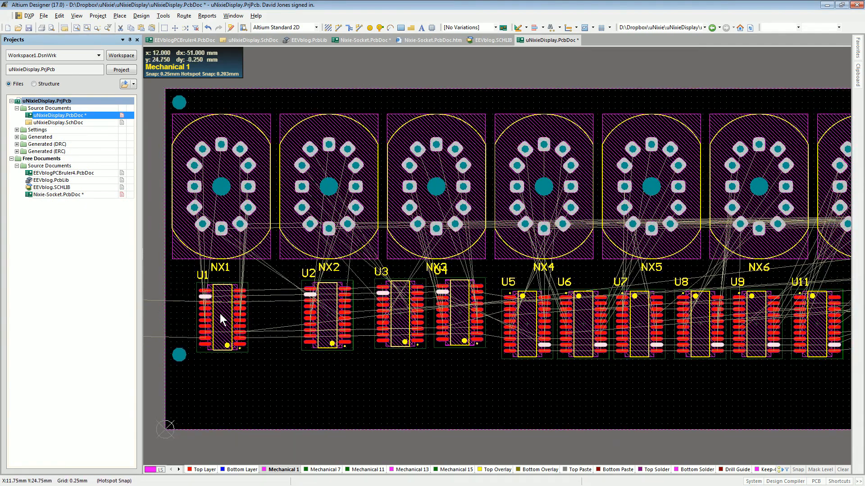
left_click_drag(223, 315, 226, 325)
key("space")
key("space")
key("space")
left_click_drag(328, 308, 291, 349)
key("space")
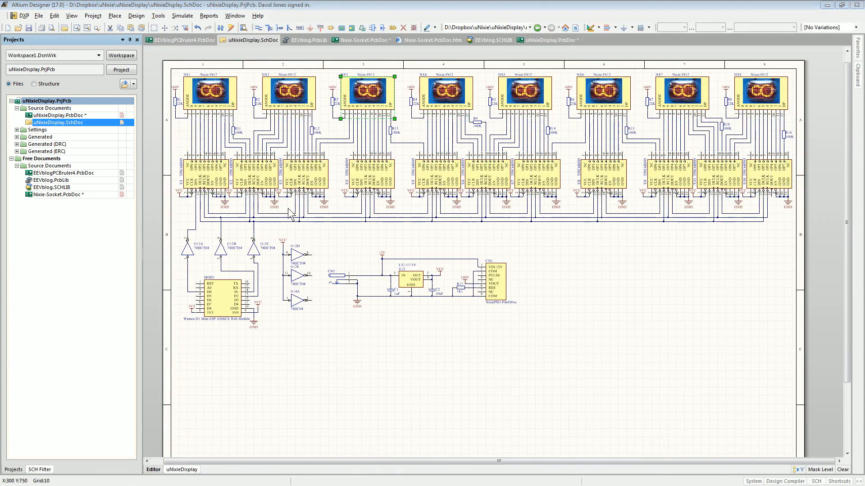
- Examine the wiring between the Wemos module, inverters and driver chips in uNixieDisplay.SchDoc, and return to uNixieDisplay.PcbDoc
scroll(322, 241, "up", 5, "ctrl")
right_click_drag(341, 246, 509, 249)
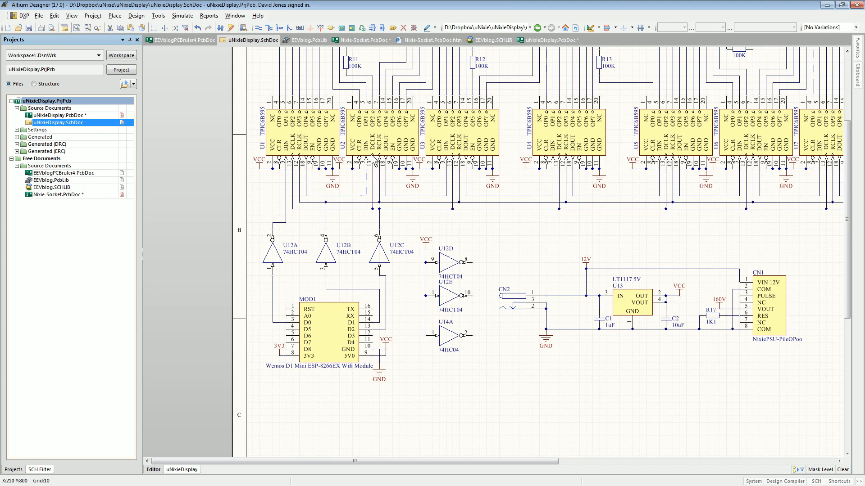
left_click(544, 40)
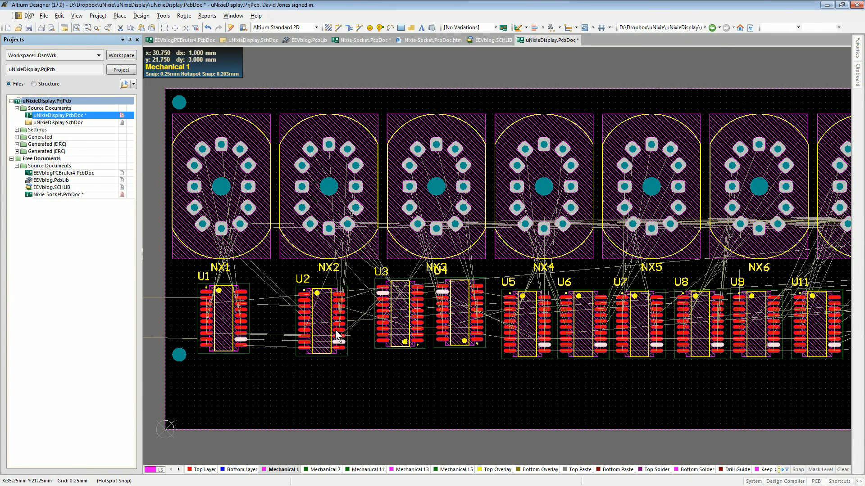
- Rotate driver chip U1 back by 180 degrees so pin 1 is at the lower end
mouse_move(226, 318)
left_mouse_down()
mouse_move(234, 328)
mouse_move(220, 326)
mouse_move(223, 318)
left_mouse_up()
key("space")
key("space")
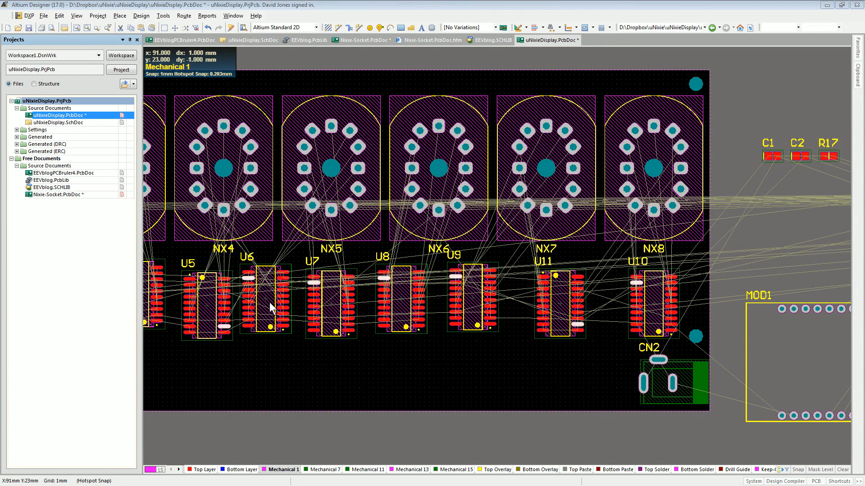
- Rotate U11 by 180 degrees so pin 1 is at the lower end, and nudge U6, U9 and U10 into line with the chip row
left_click_drag(271, 307, 274, 313)
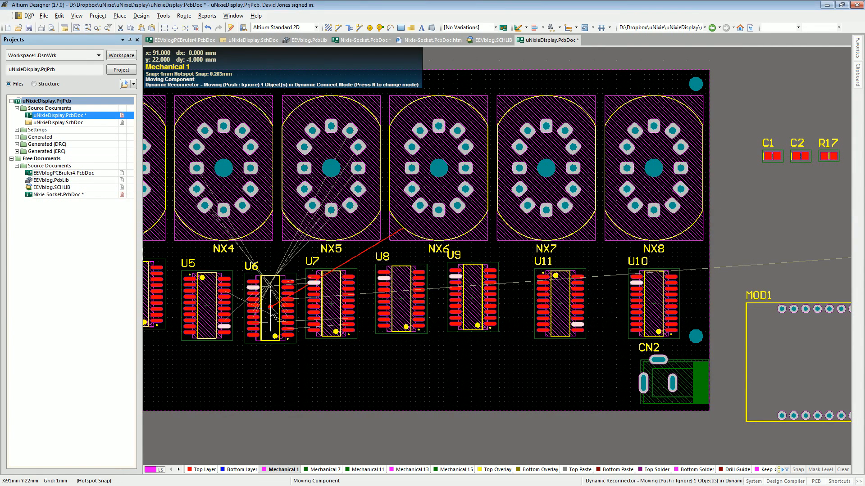
mouse_move(273, 310)
left_mouse_down()
mouse_move(272, 297)
mouse_move(293, 319)
mouse_move(271, 305)
left_mouse_up()
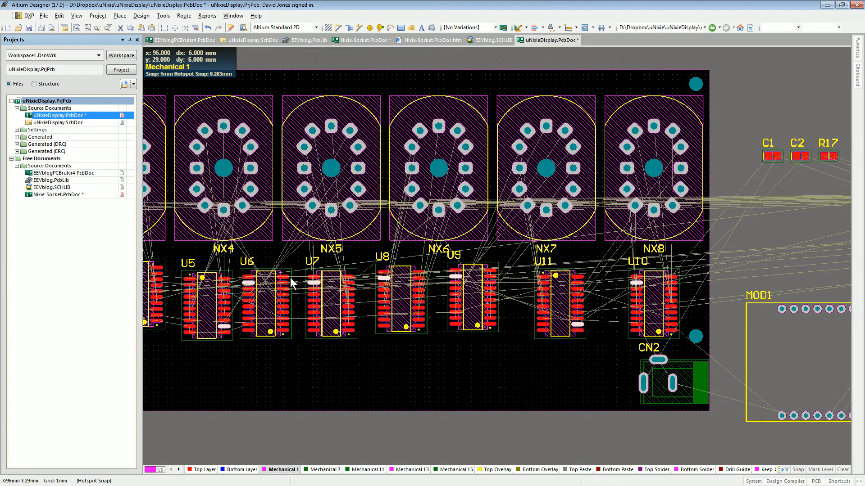
left_click_drag(561, 303, 560, 298)
key("space")
key("space")
mouse_move(653, 304)
left_mouse_down()
mouse_move(653, 297)
mouse_move(653, 303)
left_mouse_up()
left_click_drag(471, 303, 475, 304)
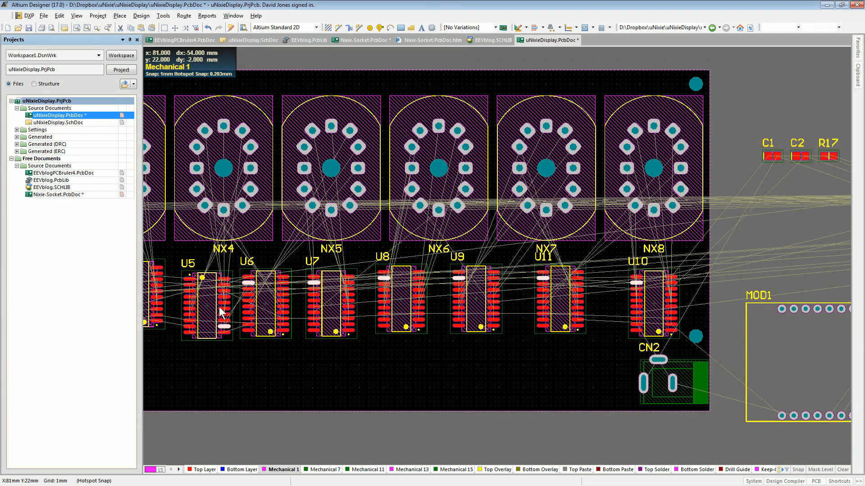
- Rotate U5 so pin 1 is at the lower end and U6 so pin 1 is at the upper end
left_click_drag(209, 312, 205, 304)
key("space")
key("space")
right_click_drag(197, 313, 373, 307)
left_click_drag(447, 305, 449, 300)
key("space")
key("space")
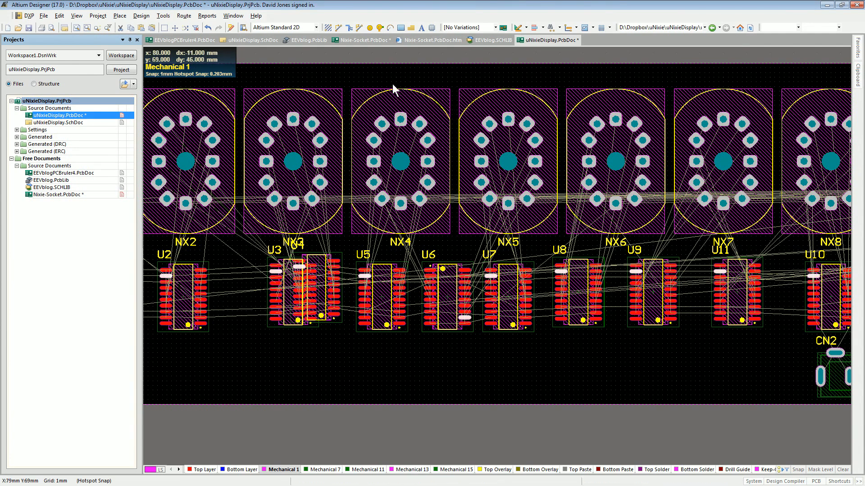
- Move U3 left toward U2 and rotate it so pin 1 is at the upper end, and lower U4 level with the row
left_click_drag(288, 293, 244, 290)
left_click_drag(318, 273, 317, 279)
left_click_drag(251, 284, 247, 288)
key("space")
key("space")
right_click_drag(255, 246, 361, 271)
- Reposition driver chips U2 and U1 at the start of the row
mouse_move(292, 311)
left_mouse_down()
mouse_move(289, 322)
mouse_move(278, 322)
mouse_move(289, 322)
left_mouse_up()
right_click_drag(190, 317, 267, 310)
left_click_drag(260, 311, 282, 320)
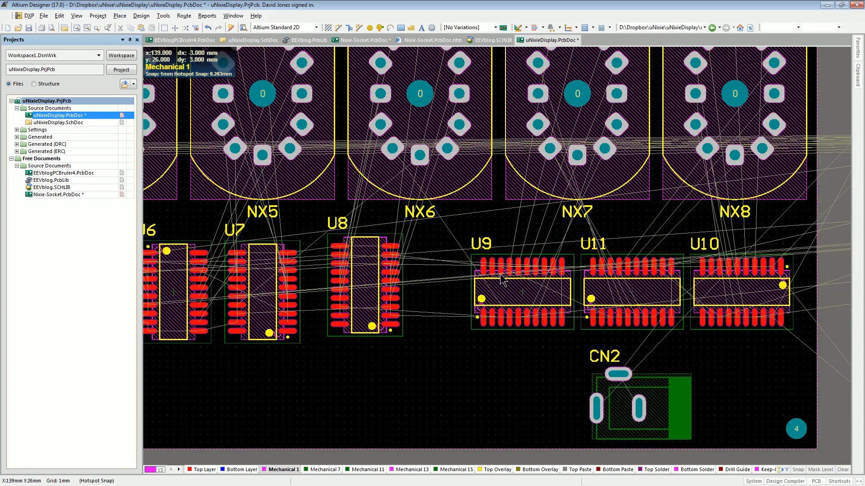
- Rotate U8, U7 and U6 to lie horizontally in line with U9, and shift U5 left to make room for them
right_click_drag(503, 274, 548, 262)
scroll(540, 261, "down", 2, "ctrl")
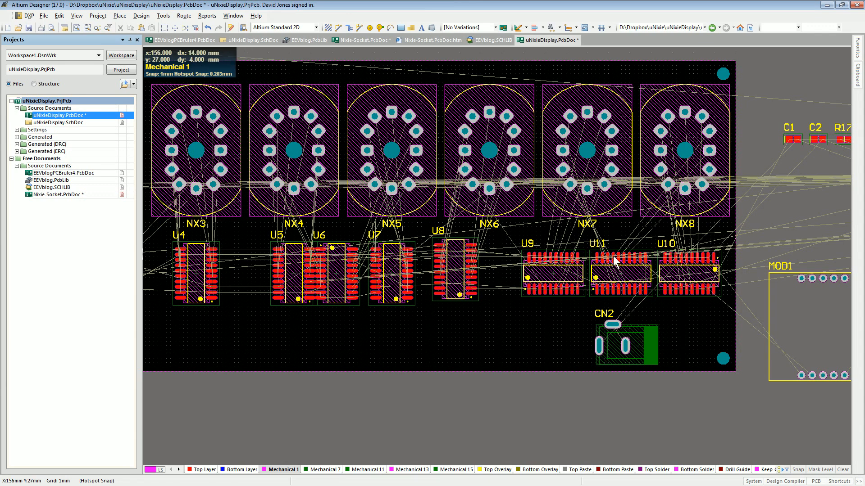
left_click_drag(457, 269, 484, 280)
key("space")
left_click_drag(396, 276, 407, 281)
key("space")
left_click_drag(338, 277, 341, 280)
key("space")
left_click_drag(286, 279, 256, 280)
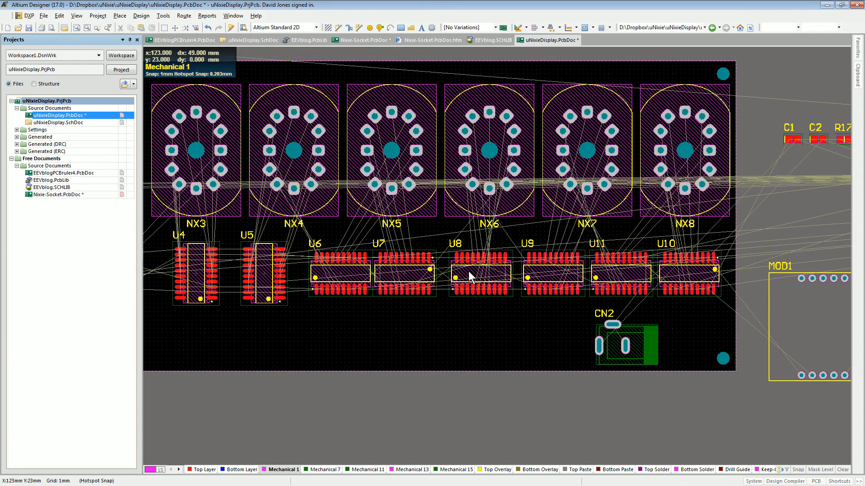
- Turn U7 and U10 so pin 1 is at the lower left like their neighbours, and align both with the horizontal chips
left_click_drag(415, 279, 415, 280)
left_click_drag(696, 280, 692, 282)
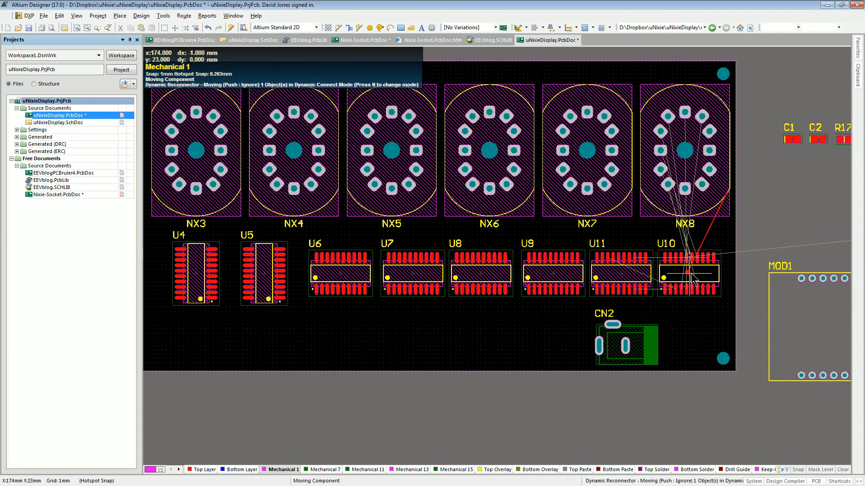
left_click_drag(692, 279, 690, 273)
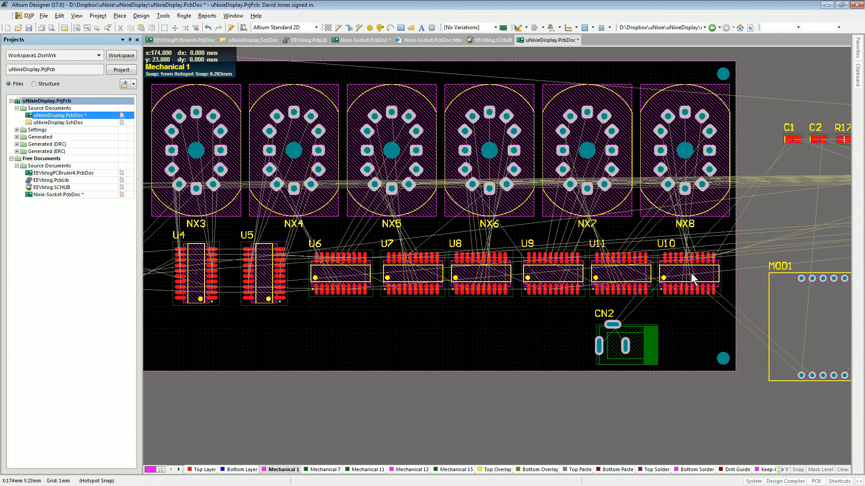
- Rotate U5, U4 and U3 to lie horizontally with pin 1 at the lower left, extending the chip row leftward
right_click_drag(430, 269, 585, 277)
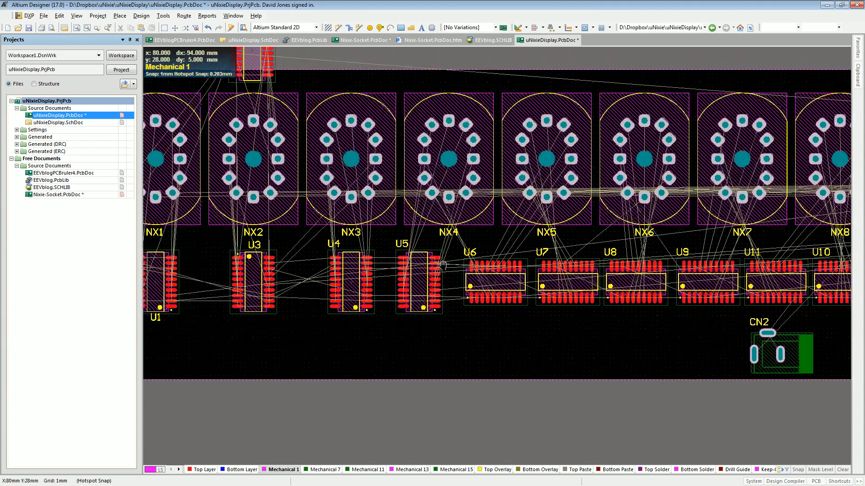
key("space")
mouse_move(419, 280)
left_mouse_down()
mouse_move(448, 292)
mouse_move(427, 286)
left_mouse_up()
left_click_drag(351, 276, 349, 287)
key("space")
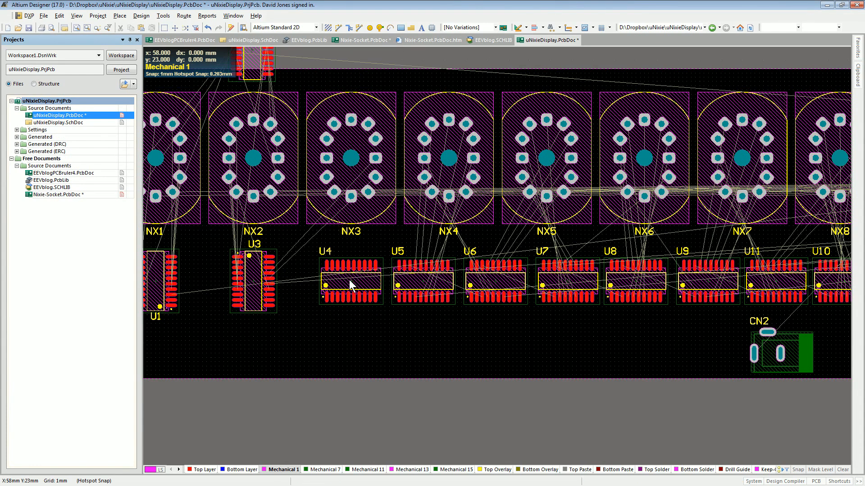
left_click_drag(260, 275, 269, 278)
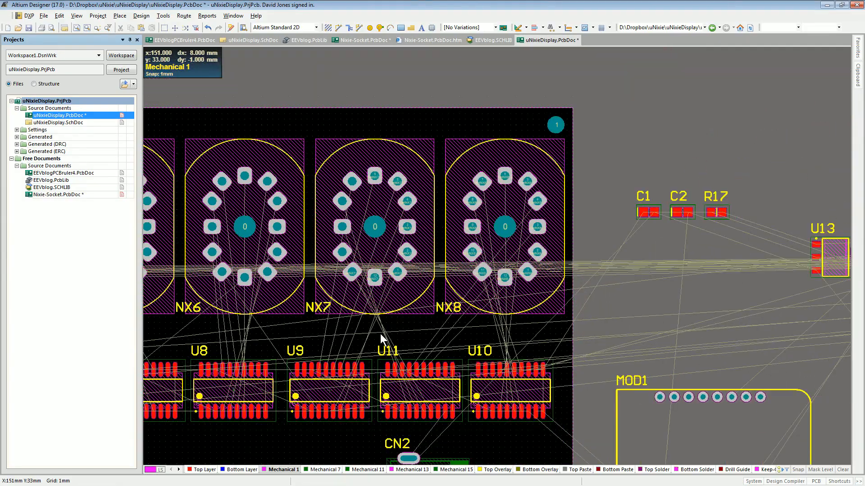
- Inspect the driver chip row in front of the nixie tubes in the 3D view, and return to the 2D layout
scroll(380, 334, "down", 2, "ctrl")
right_click_drag(298, 336, 605, 255)
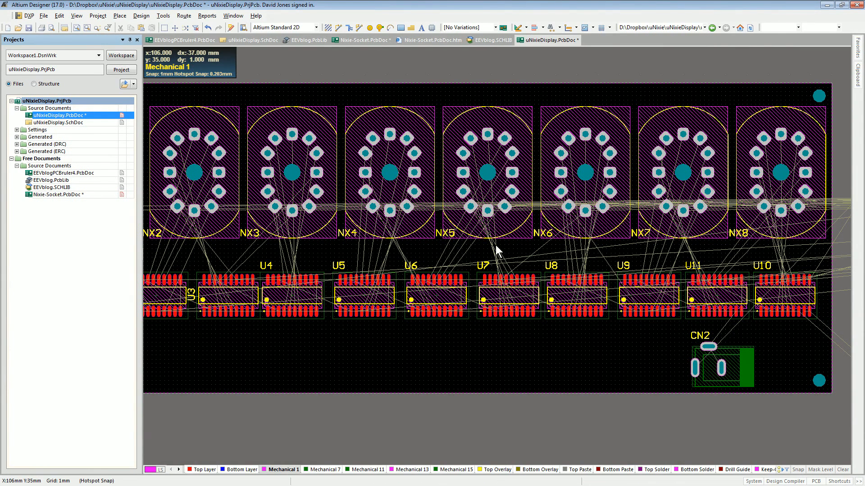
key("3")
key("shift")
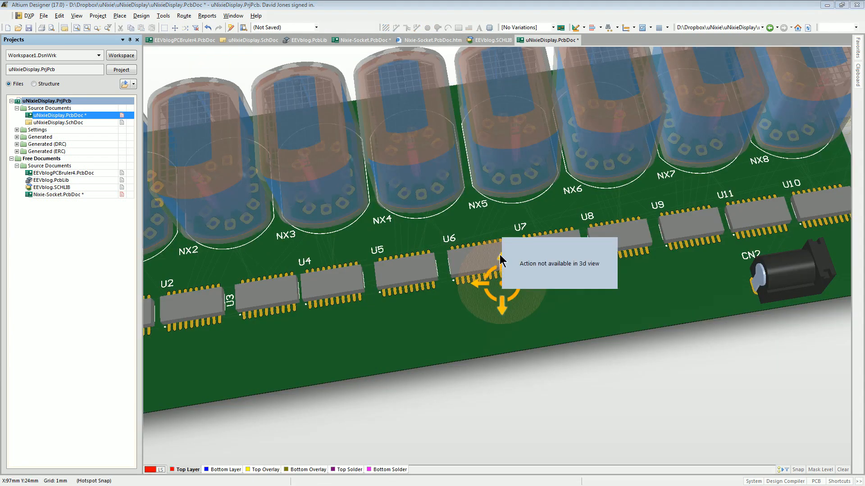
left_click_drag(468, 270, 453, 222)
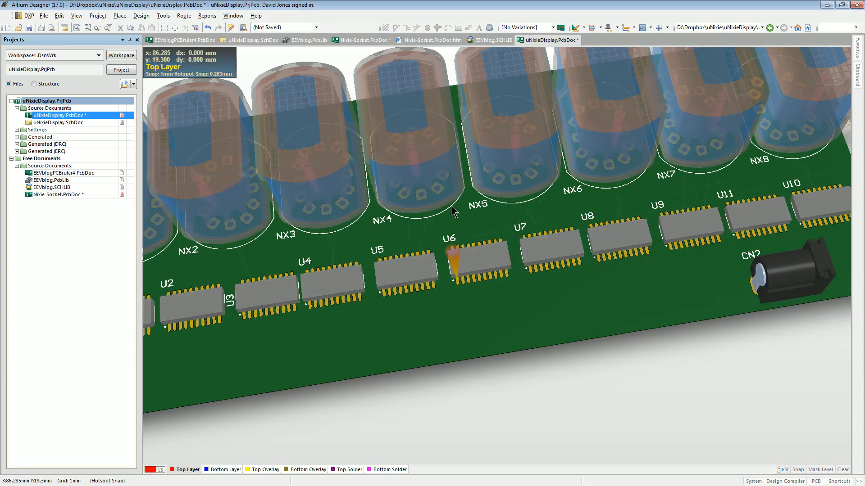
right_click_drag(479, 299, 427, 274, "shift")
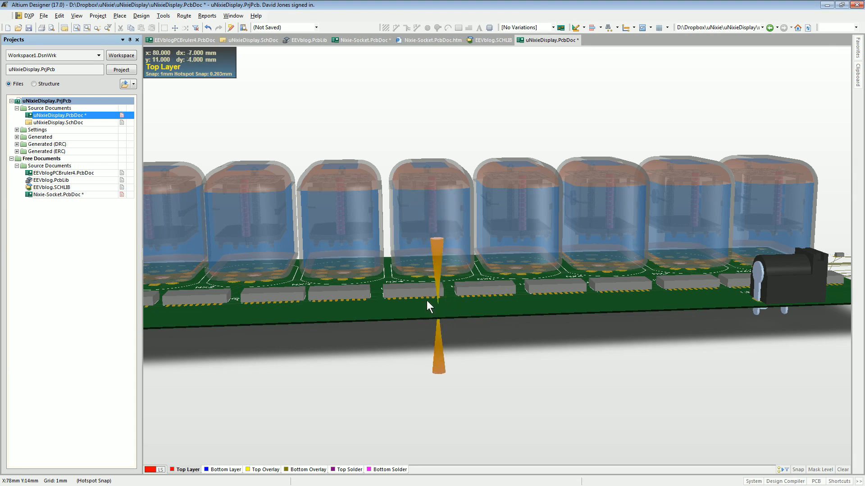
key("2")
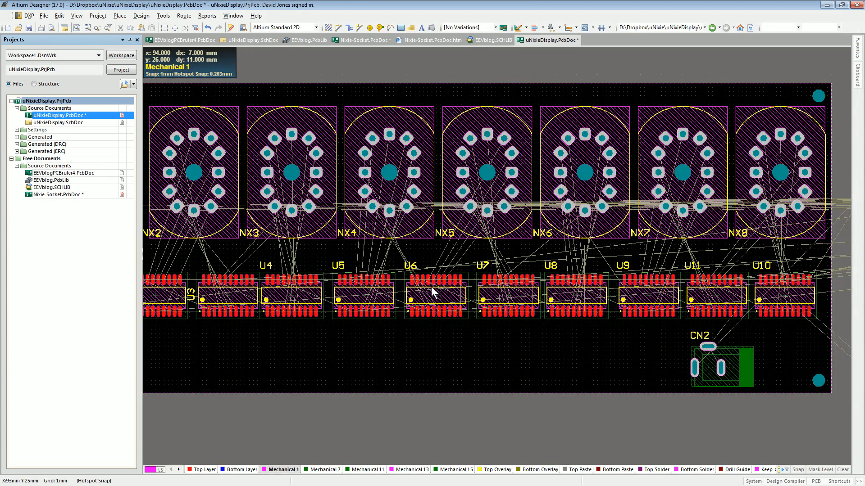
- Select the whole row of driver chips and move it up so it overlaps the lower edges of the nixie tube outlines
key("ctrl+Page_Down")
left_click_drag(177, 274, 681, 325)
left_click_drag(375, 301, 374, 273)
scroll(430, 266, "up", 5, "ctrl")
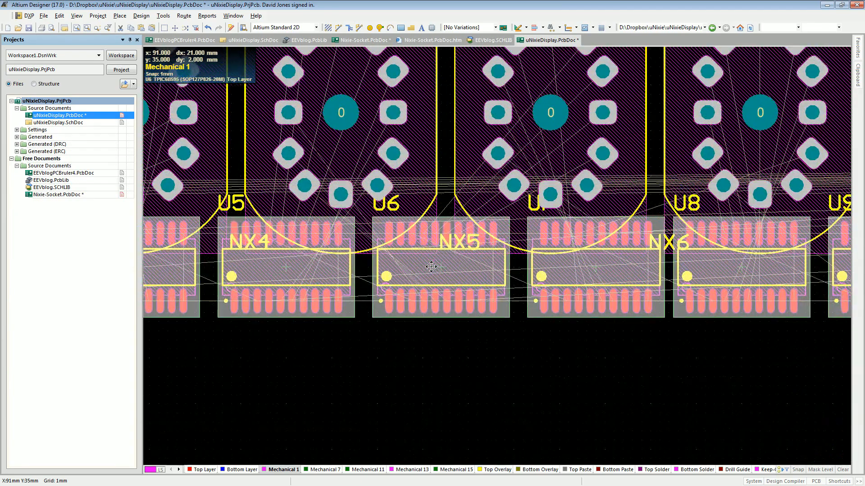
scroll(597, 220, "down", 5, "ctrl")
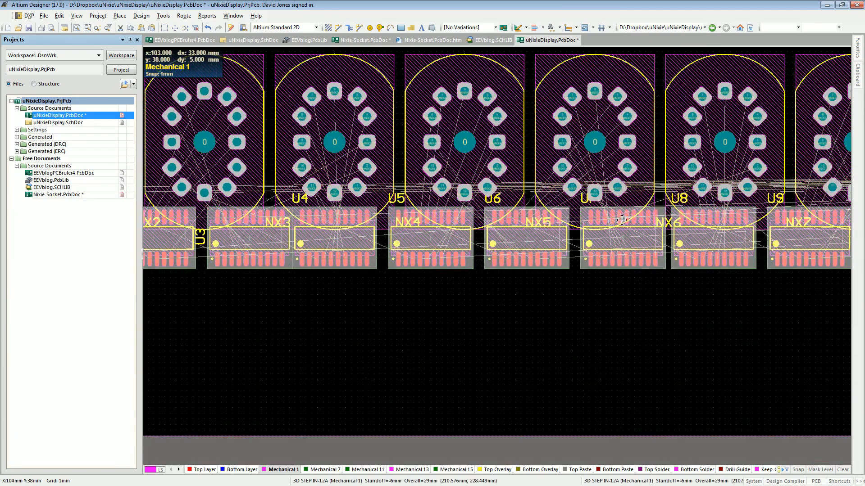
scroll(496, 217, "down", 5, "ctrl")
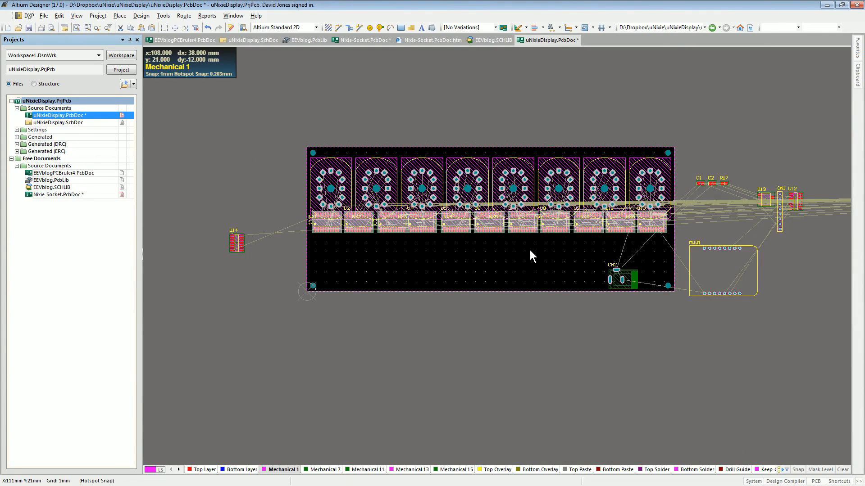
- Try placing the Wemos module MOD1 on the board over NX6 and below the driver chip row
left_click(719, 273)
left_click_drag(719, 273, 555, 215)
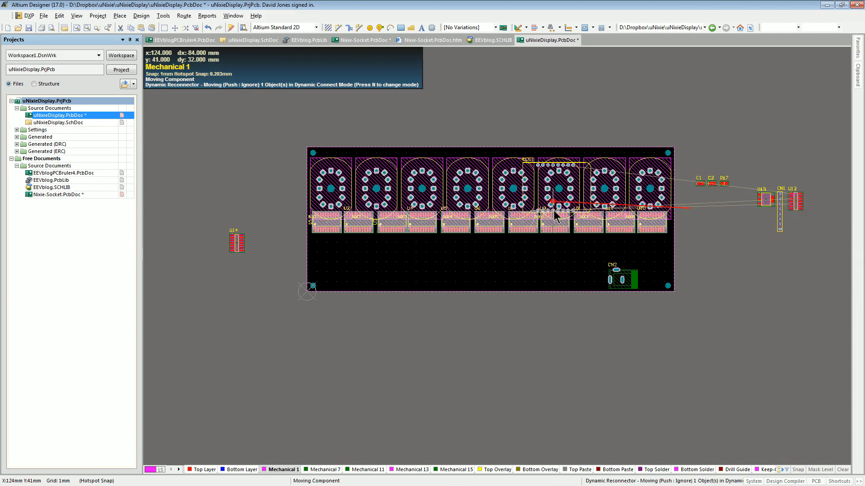
left_click_drag(553, 211, 552, 212)
left_click_drag(553, 215, 517, 242)
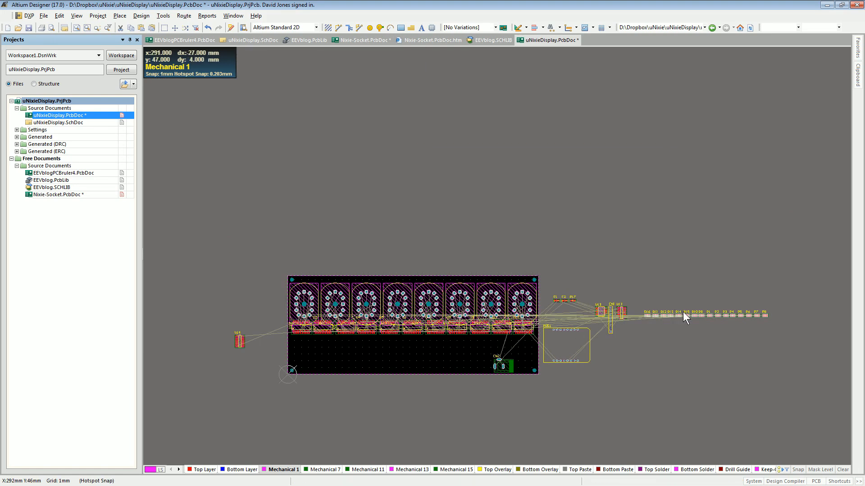
- Move the selected resistors onto the board below the driver chip row, and shift U14 slightly inward from the board's left edge
left_click_drag(686, 314, 364, 341)
scroll(366, 333, "up", 1, "ctrl")
scroll(377, 335, "up", 2, "ctrl")
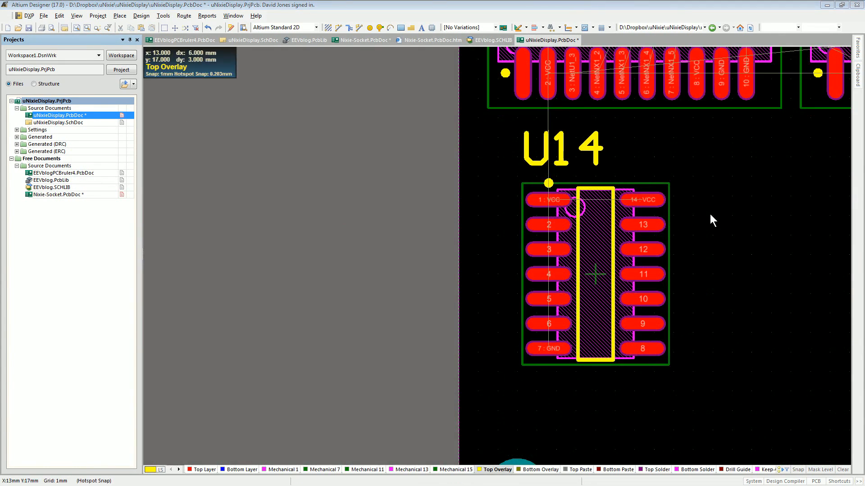
right_click_drag(710, 216, 644, 212)
scroll(555, 229, "up", 2, "ctrl")
left_click_drag(520, 244, 578, 260)
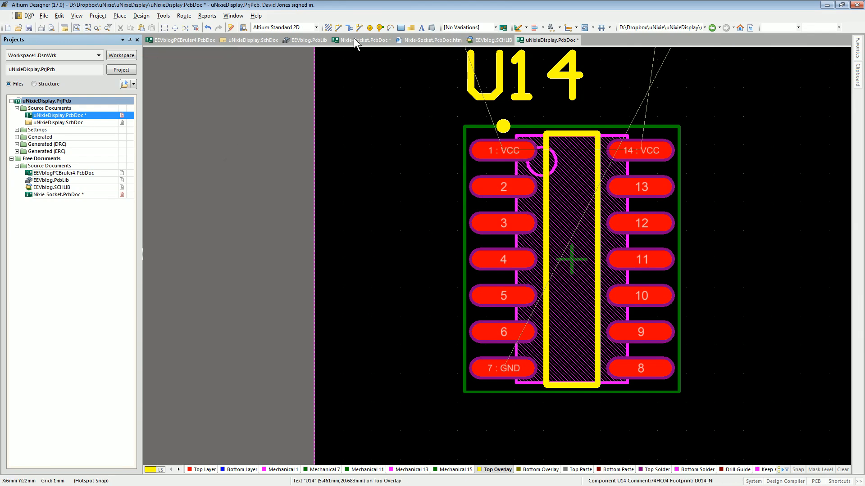
- In uNixieDisplay.SchDoc, move inverter U12C slightly right so its input lines up with the wire from the Wemos module's D2
left_click(248, 41)
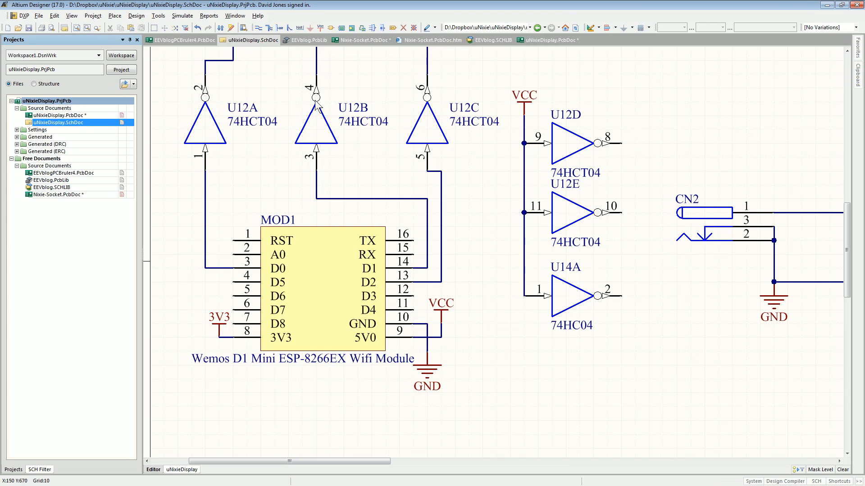
left_click(215, 126)
left_click(318, 122)
left_click_drag(416, 124, 431, 124)
- Change the designator of the spare inverter U14A on the VCC line to U12
left_click(520, 139)
left_click(568, 208)
left_click(569, 290)
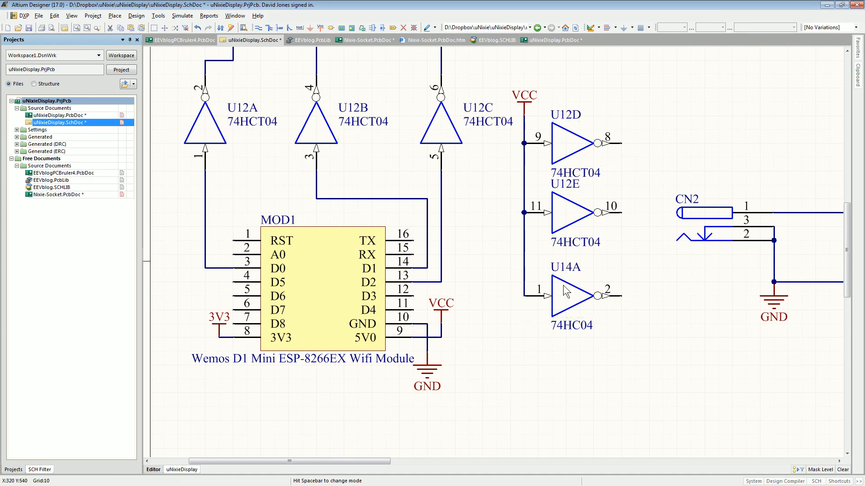
double_click(561, 283)
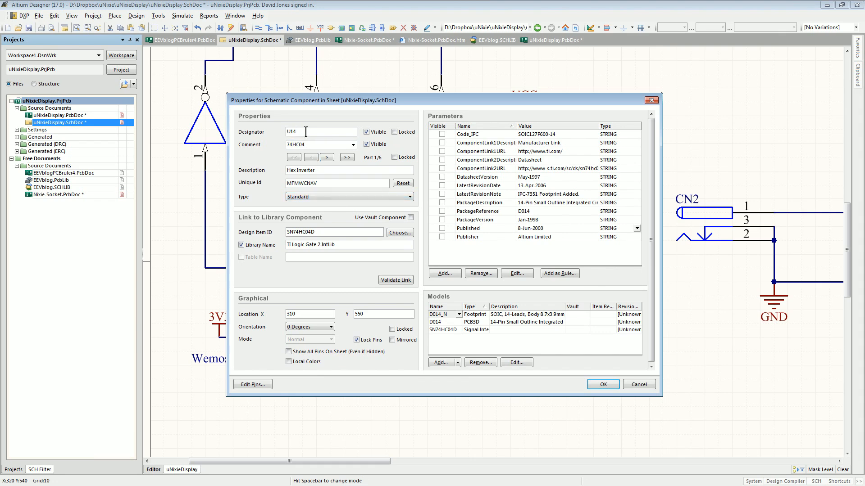
key("Return")
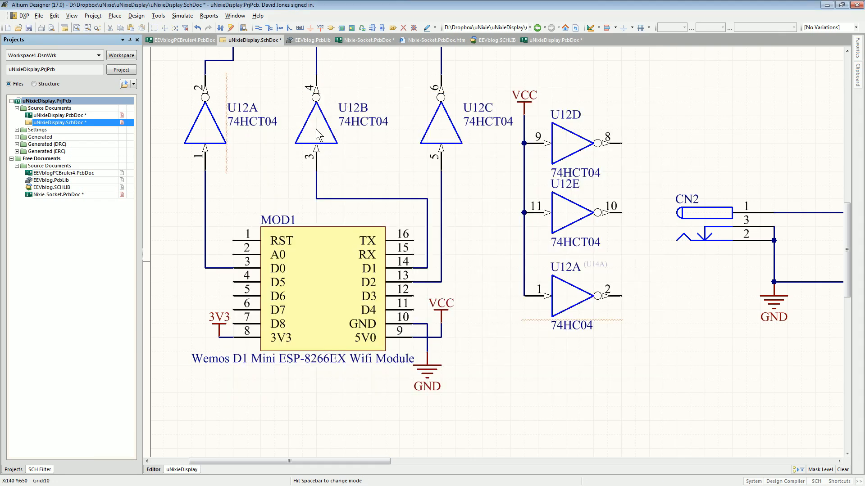
- Switch the inverter just redesignated as U12 to the last gate of the package, U12F
double_click(571, 289)
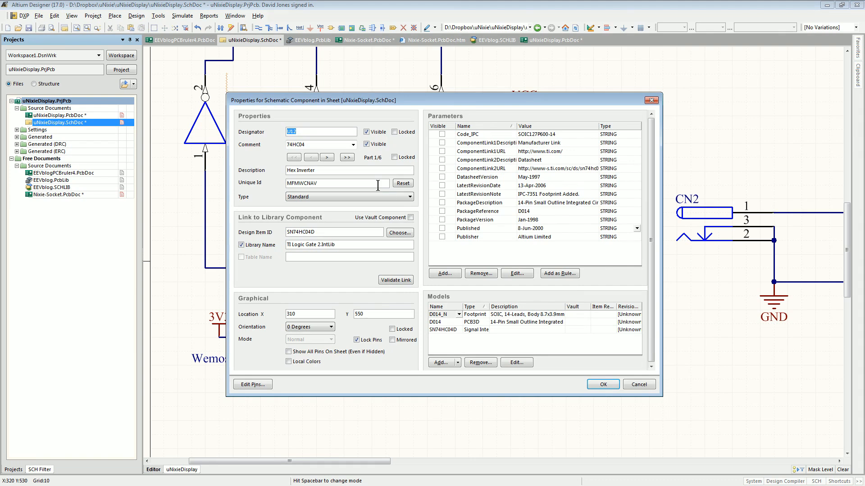
left_click(327, 157)
left_click(604, 385)
left_click(662, 303)
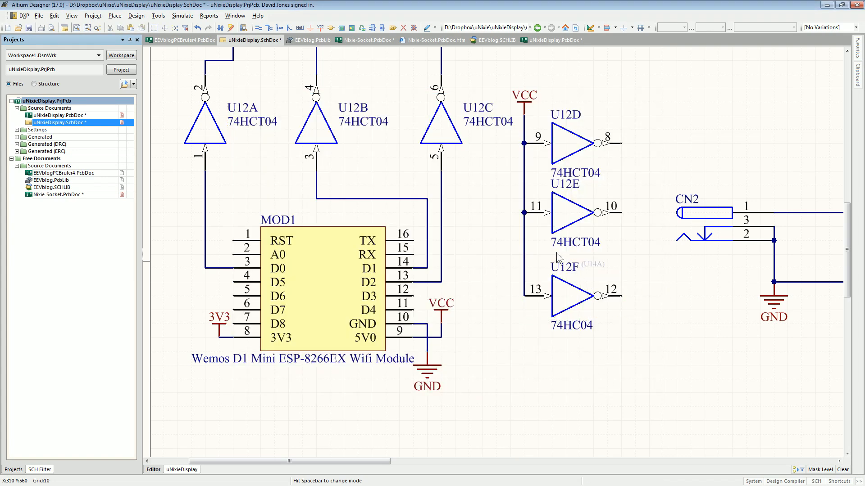
- Save the schematic and update uNixieDisplay.PcbDoc with its changes, excluding the uNixieDisplay component class and room
key("ctrl+s")
key("d")
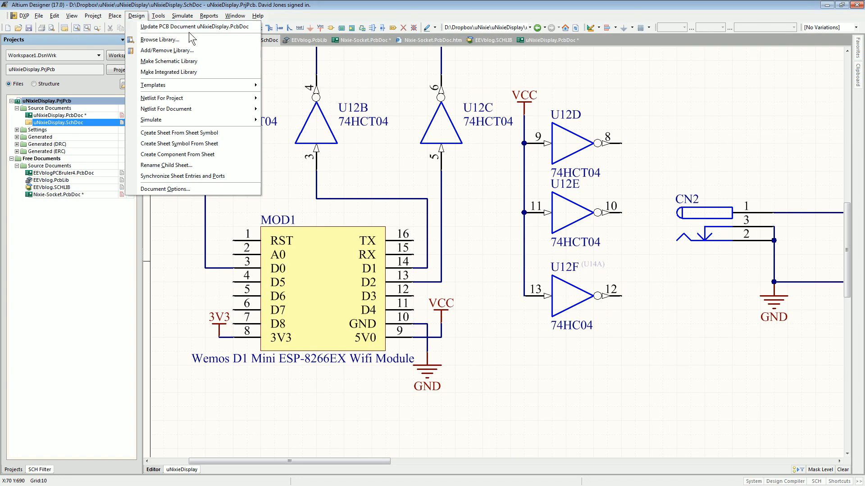
key("u")
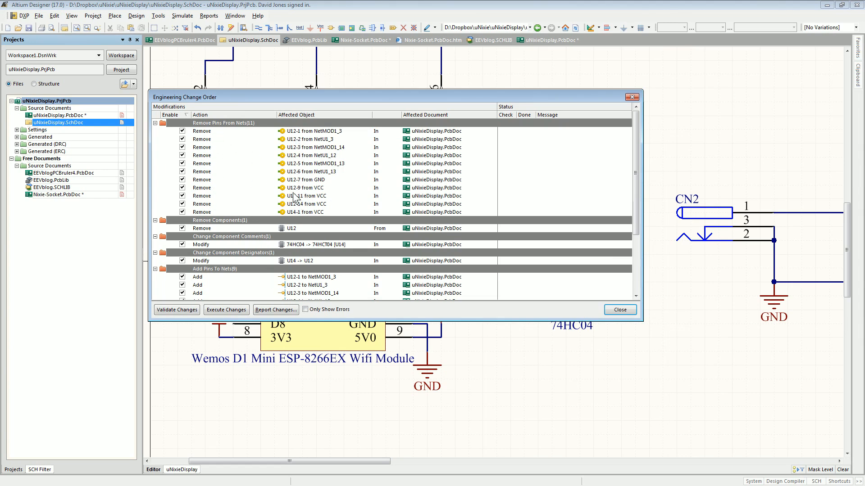
left_click_drag(634, 137, 639, 214)
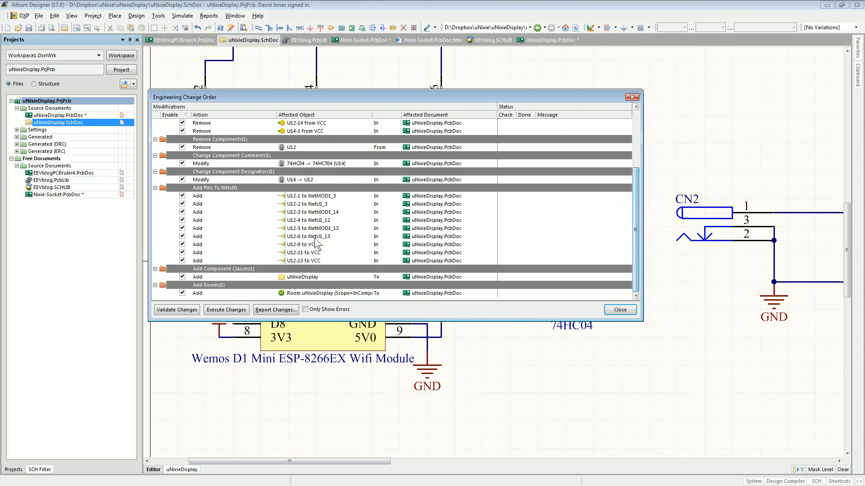
left_click(182, 277)
left_click(182, 293)
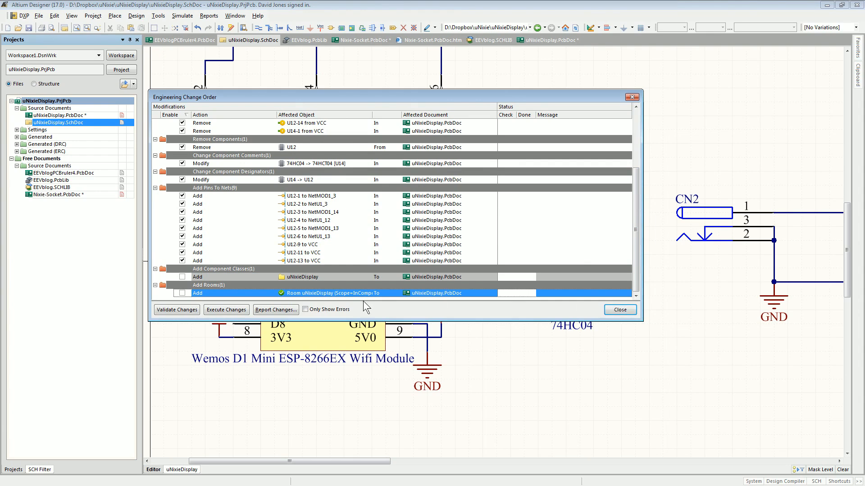
left_click(221, 310)
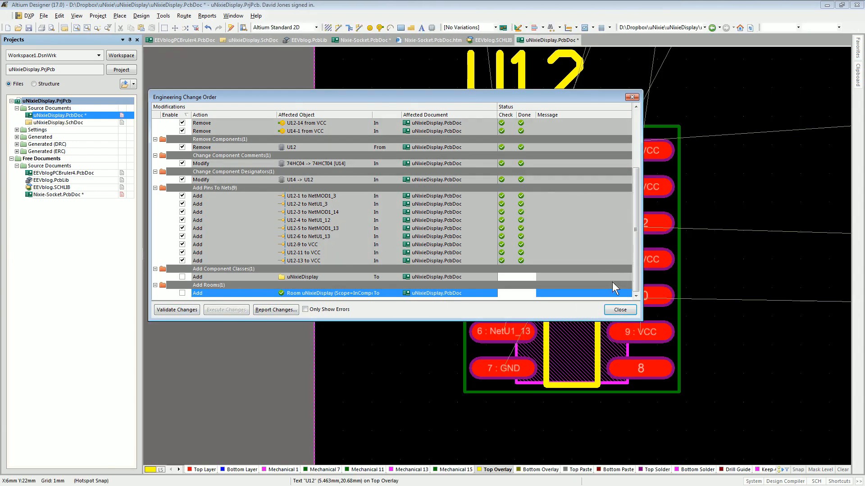
left_click(620, 310)
- Move U12 off the board above the Wemos module and clear the selection of the driver chip row
scroll(614, 214, "down", 2, "ctrl")
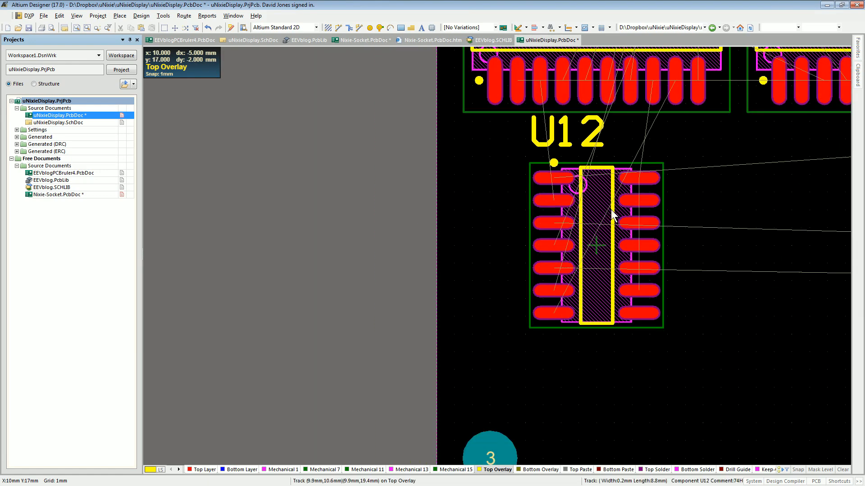
scroll(616, 216, "up", 2, "ctrl")
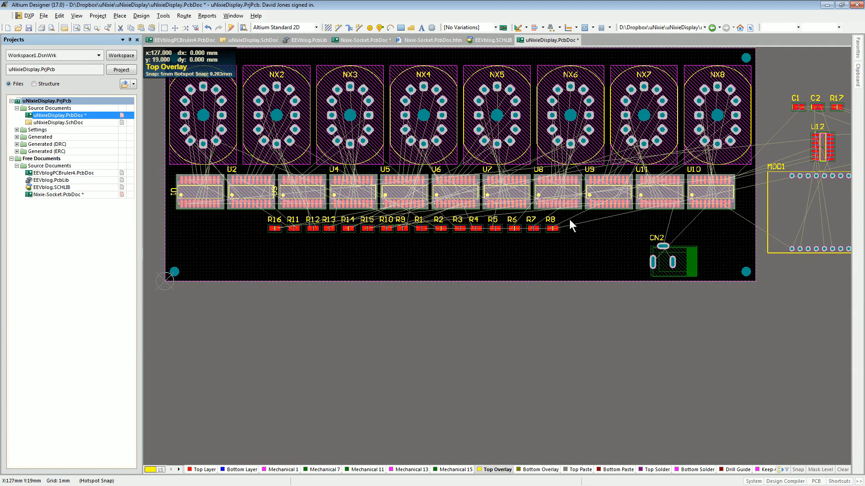
left_click(569, 220)
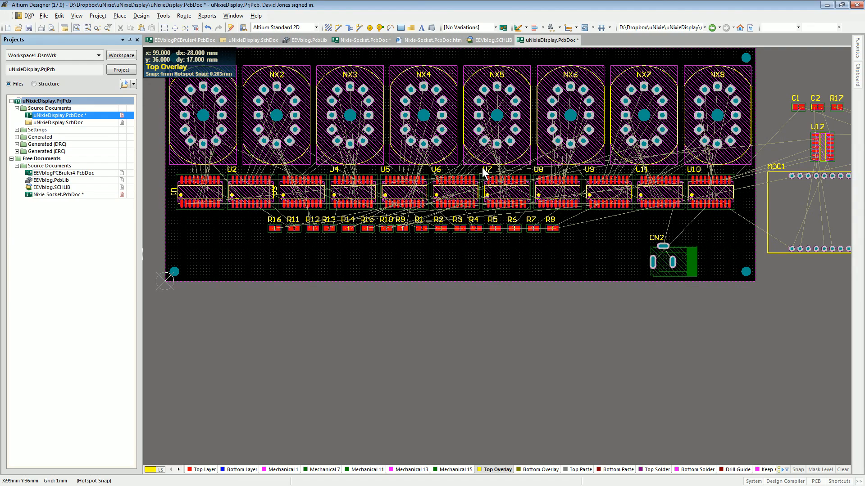
- Examine how the connection lines run between the nixie tubes, driver chips and resistors along the whole board
scroll(279, 189, "up", 3, "ctrl")
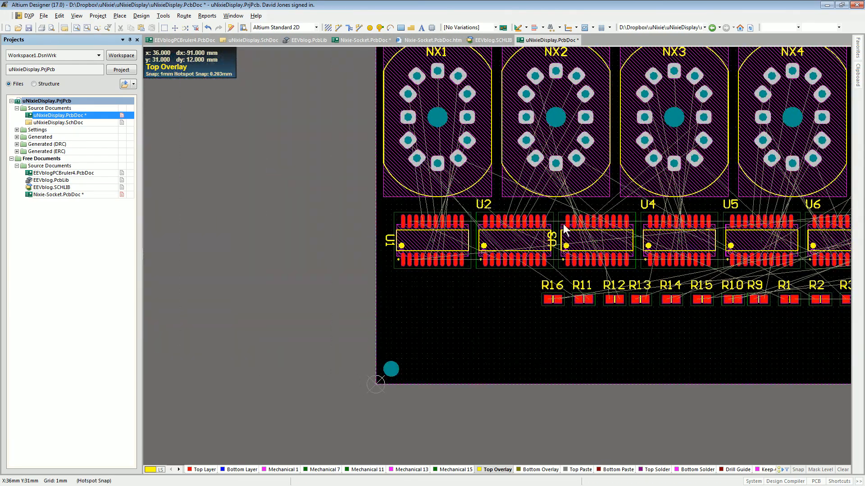
right_click_drag(767, 239, 706, 235)
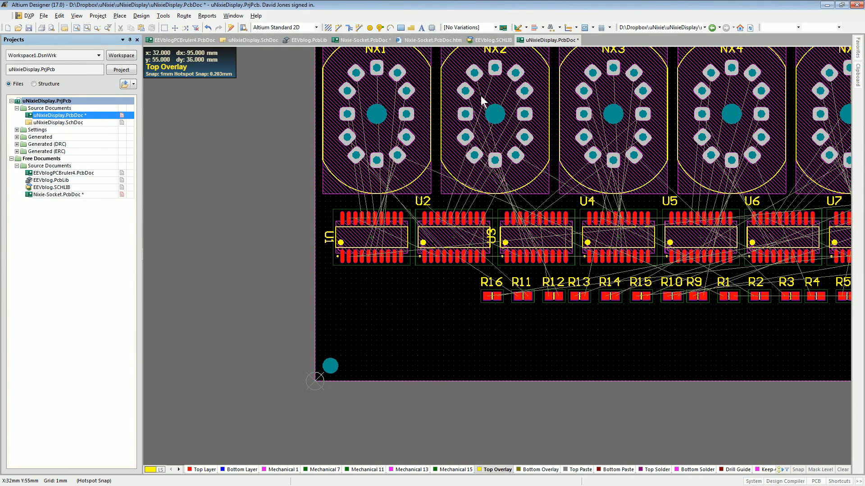
right_click_drag(737, 219, 606, 267)
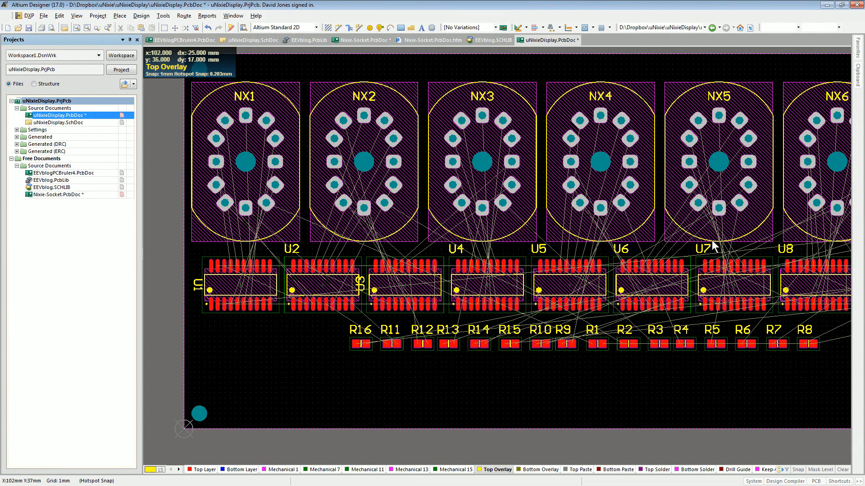
right_click_drag(712, 239, 544, 240)
scroll(577, 237, "down", 2, "ctrl")
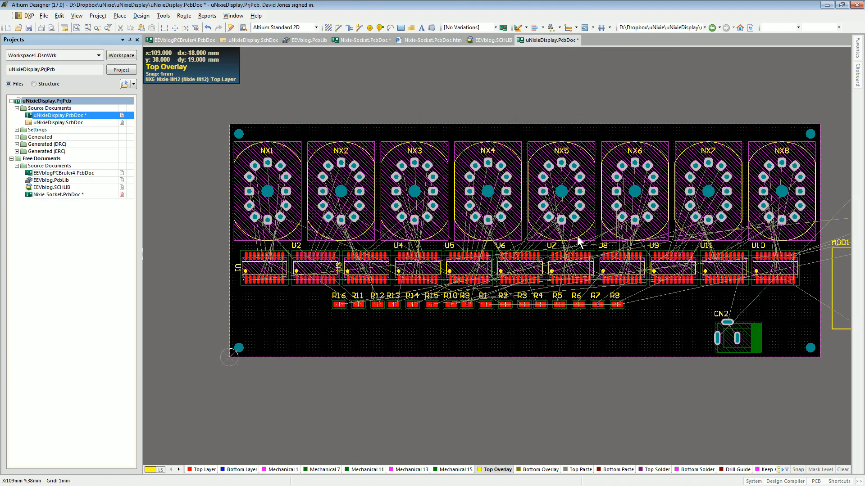
scroll(547, 254, "up", 1, "ctrl")
scroll(550, 253, "up", 1, "ctrl")
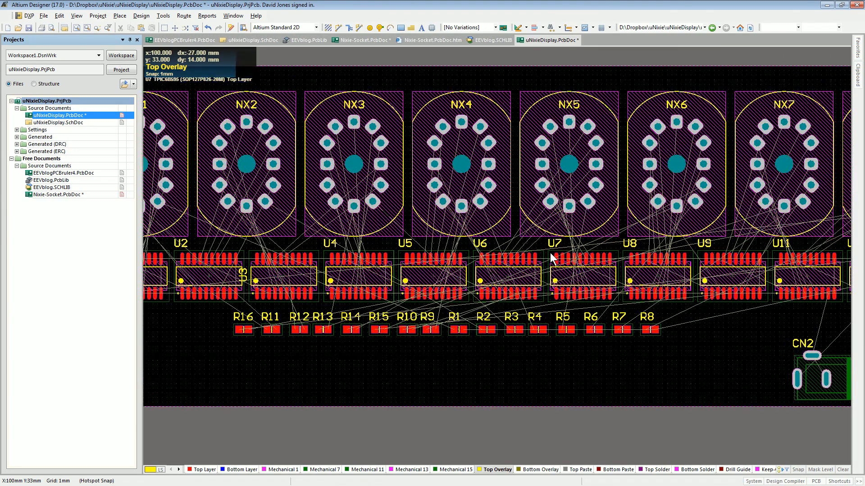
right_click_drag(733, 228, 591, 234)
scroll(592, 229, "up", 5, "ctrl")
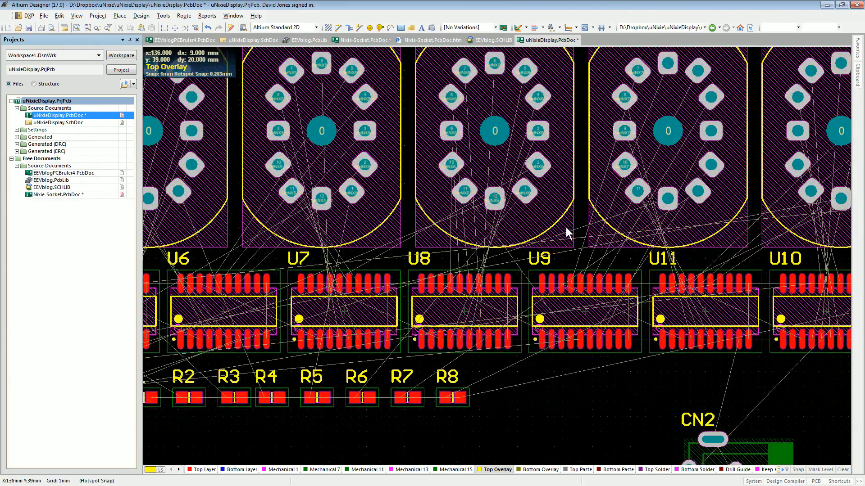
scroll(565, 227, "down", 2, "ctrl")
scroll(561, 236, "down", 1, "ctrl")
scroll(483, 247, "down", 2, "ctrl")
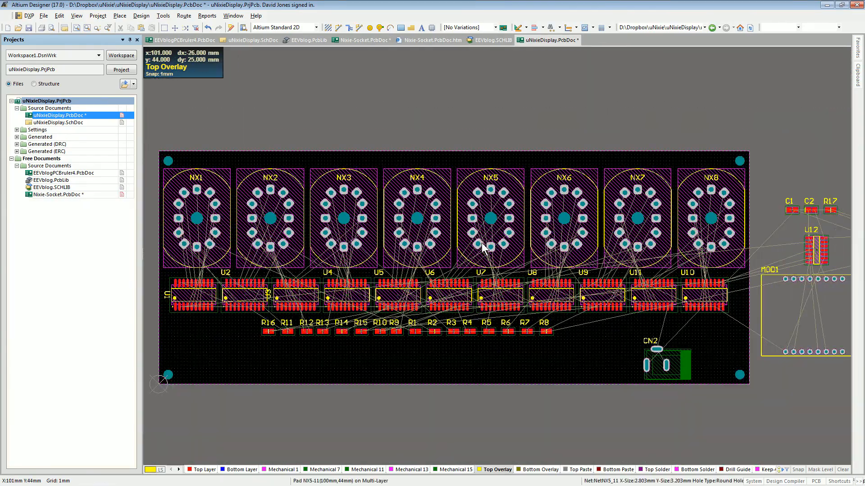
scroll(482, 248, "left", 2, "shift")
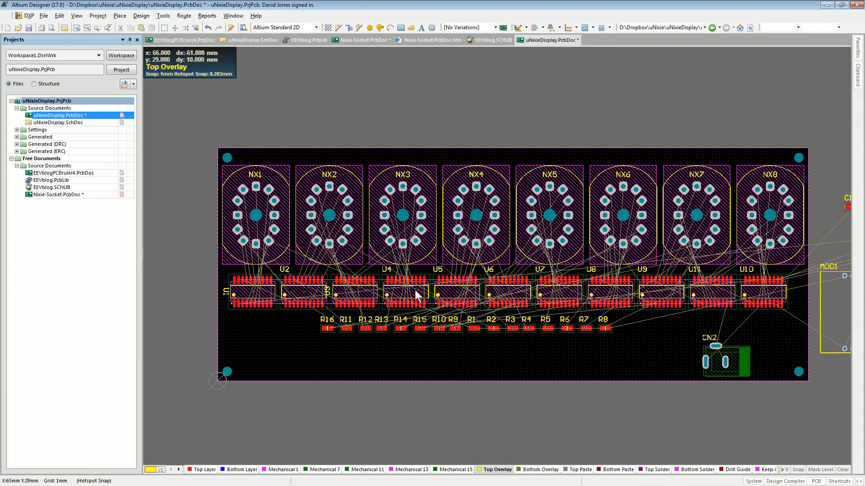
scroll(325, 294, "up", 3, "ctrl")
right_click_drag(321, 264, 436, 363)
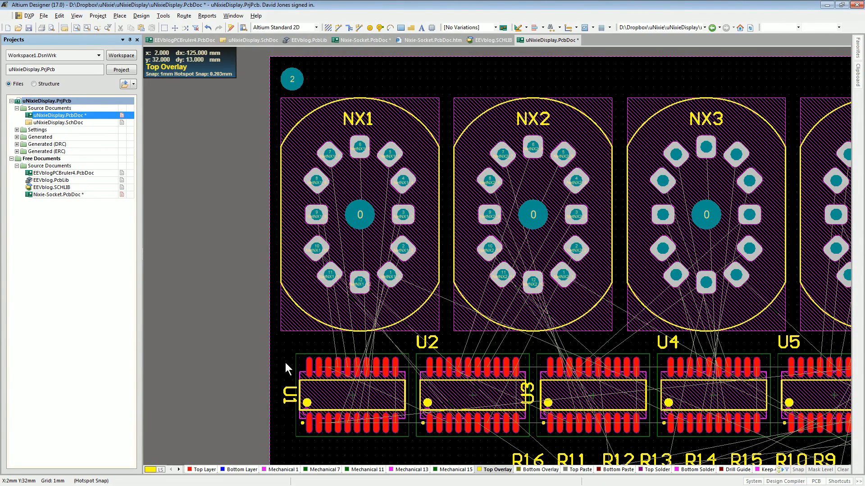
scroll(778, 319, "down", 3, "ctrl")
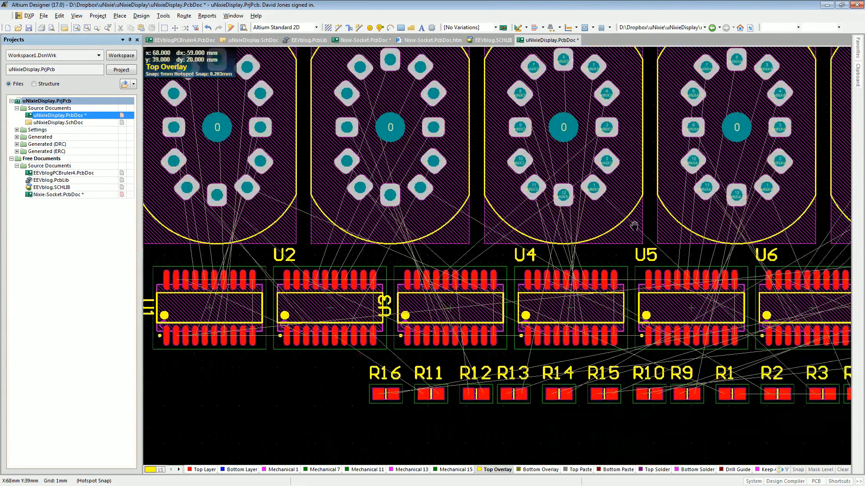
scroll(579, 231, "down", 1, "ctrl")
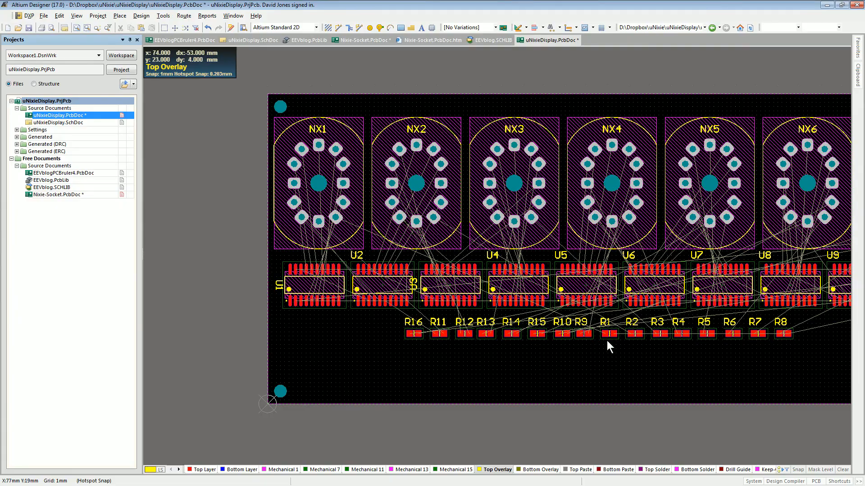
right_click_drag(528, 315, 729, 306)
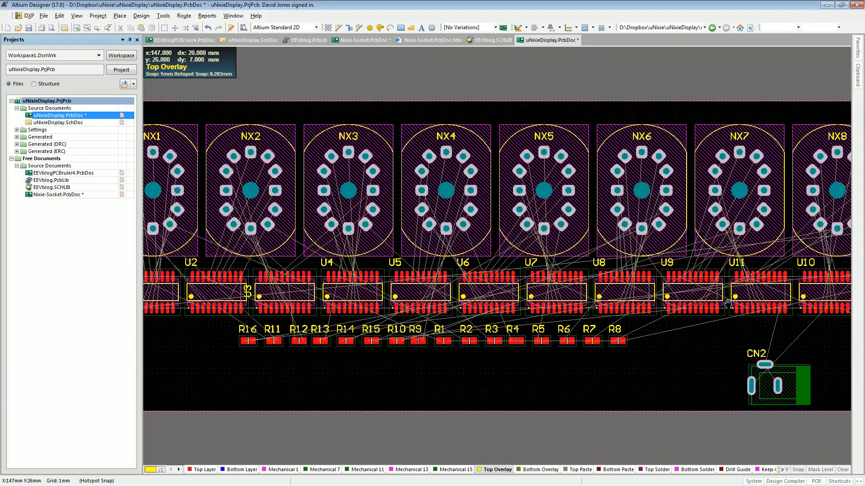
- Turn the U1 designator horizontal and place it just below its driver chip
right_click_drag(606, 306, 632, 301)
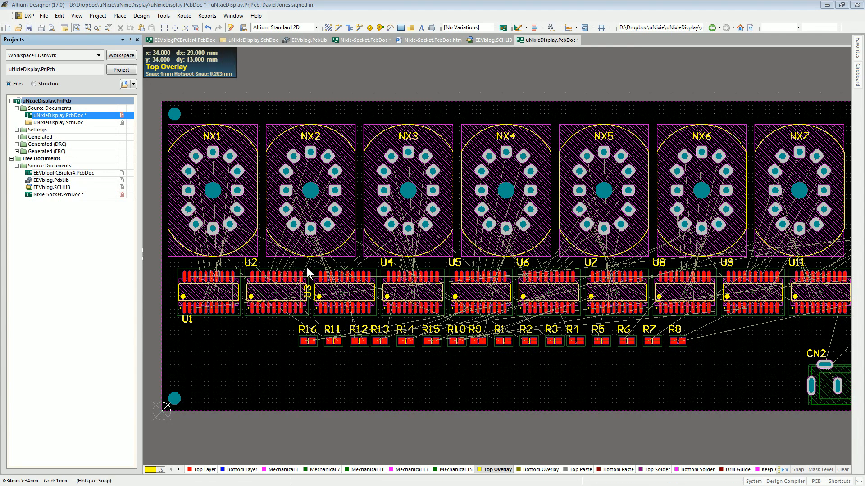
scroll(317, 275, "up", 3, "ctrl")
scroll(262, 295, "down", 4, "ctrl")
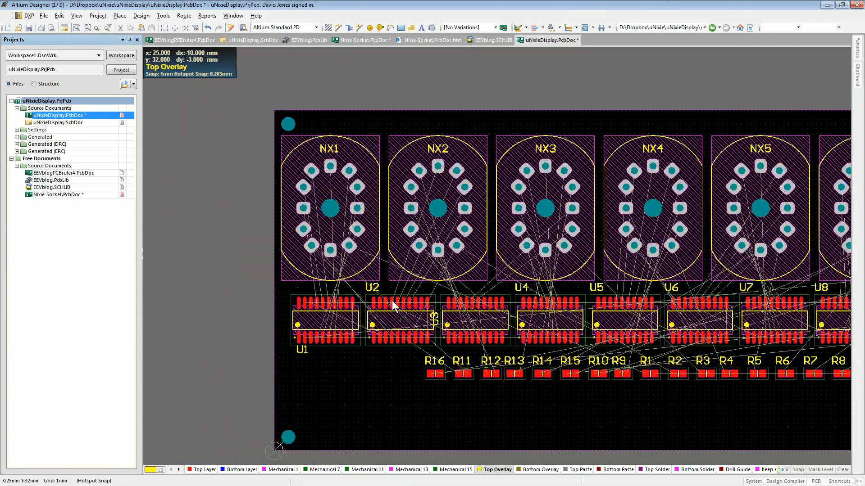
- Open the design rules of the uNixieDisplay board
scroll(388, 297, "right", 2, "shift")
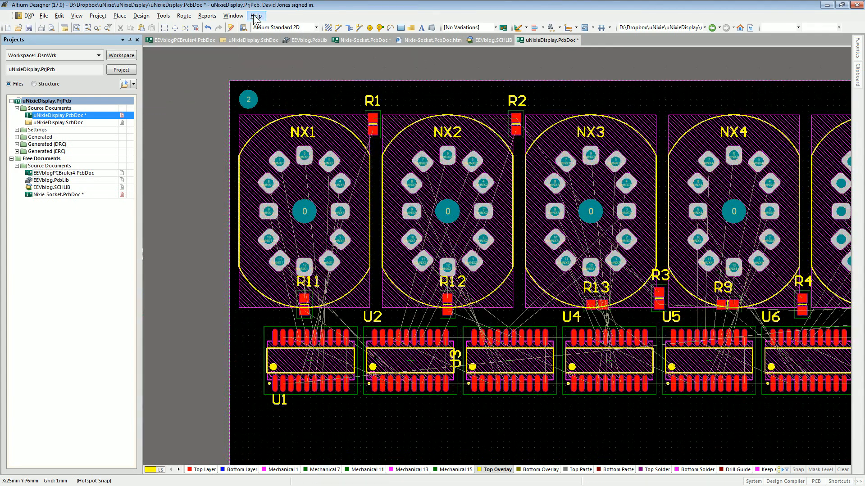
left_click(142, 17)
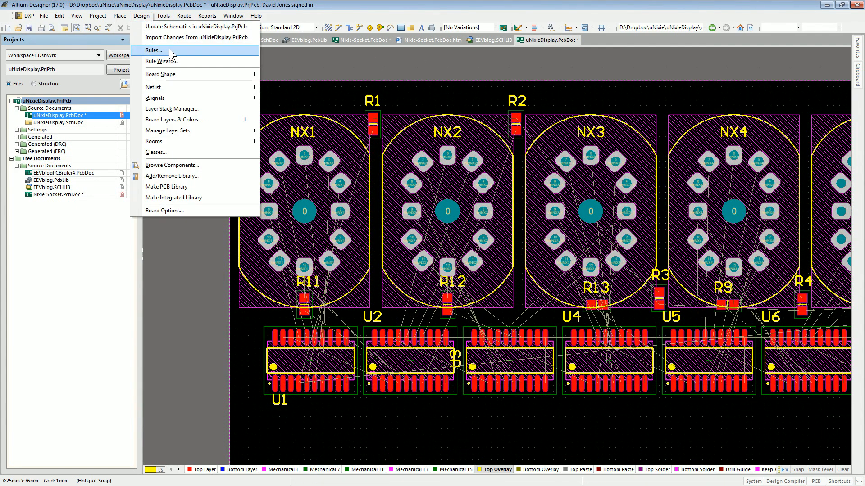
- Open the PCB design rules with the name column widened and bring up the electrical Clearance rule
left_click(154, 50)
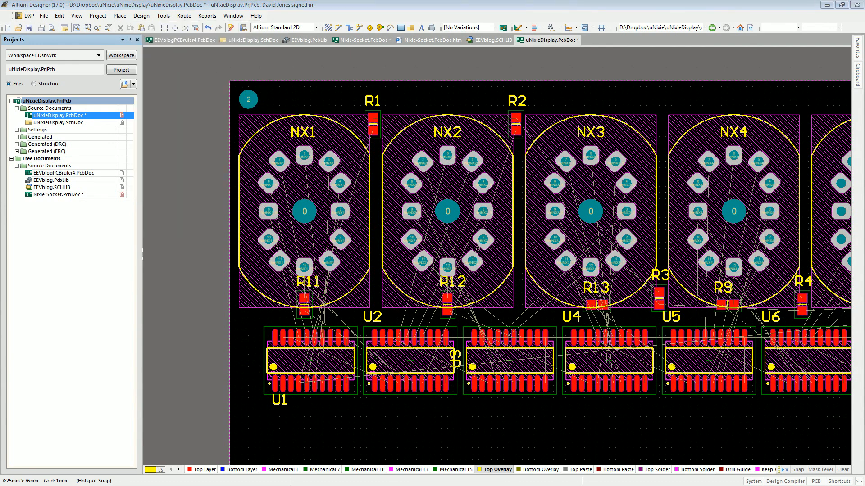
left_click_drag(673, 119, 450, 120)
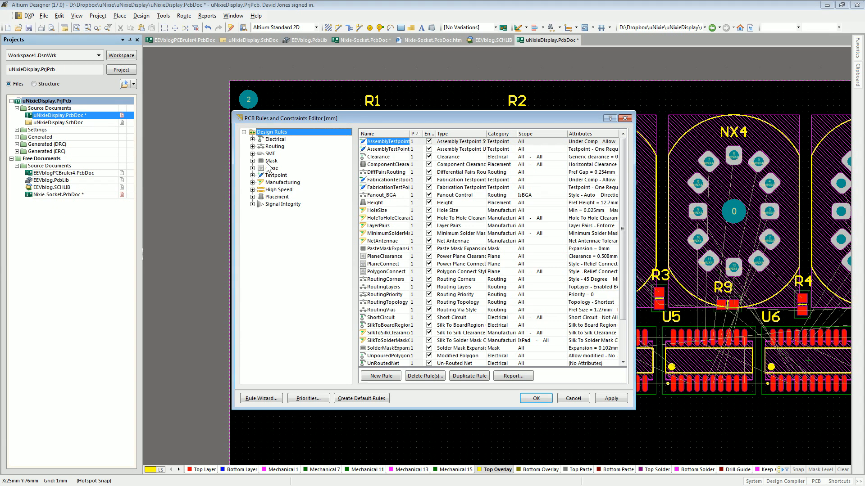
left_click_drag(409, 134, 444, 133)
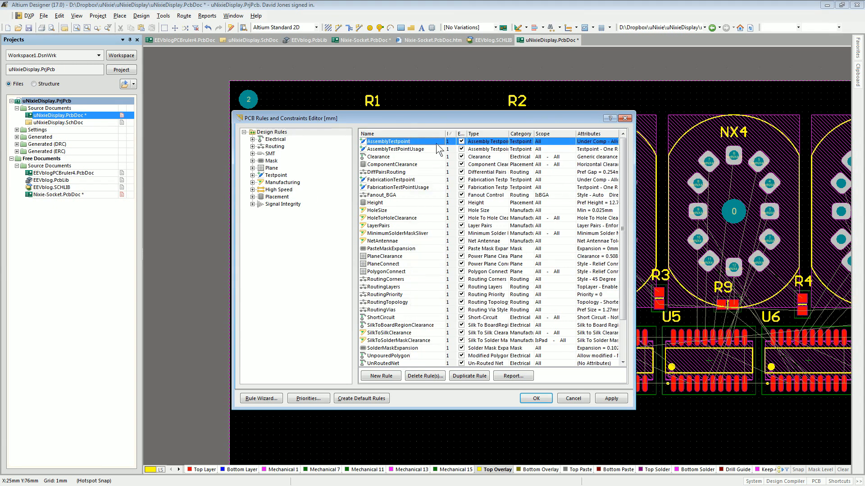
double_click(387, 157)
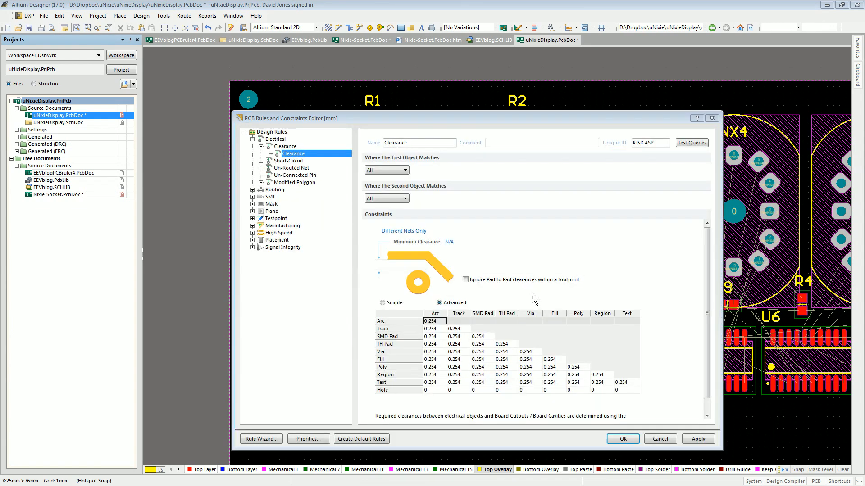
- Compare the Clearance rule's Simple and Advanced constraint matrices, leaving it set to Simple
left_click(383, 303)
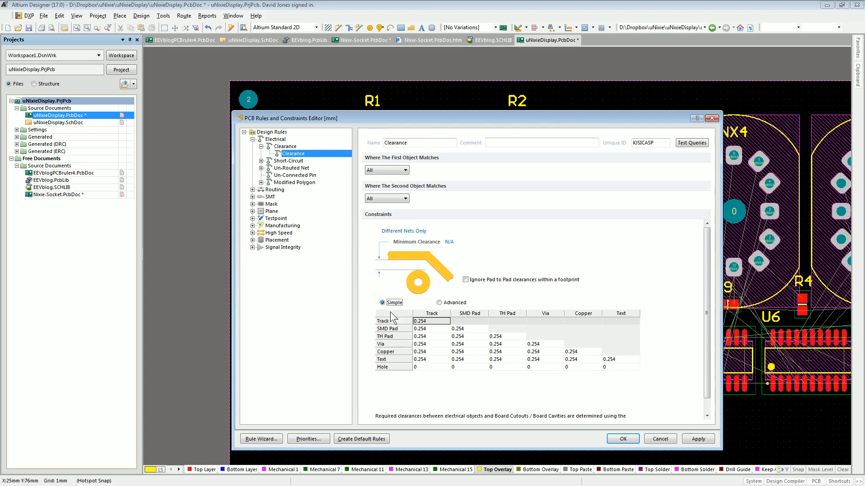
left_click(439, 303)
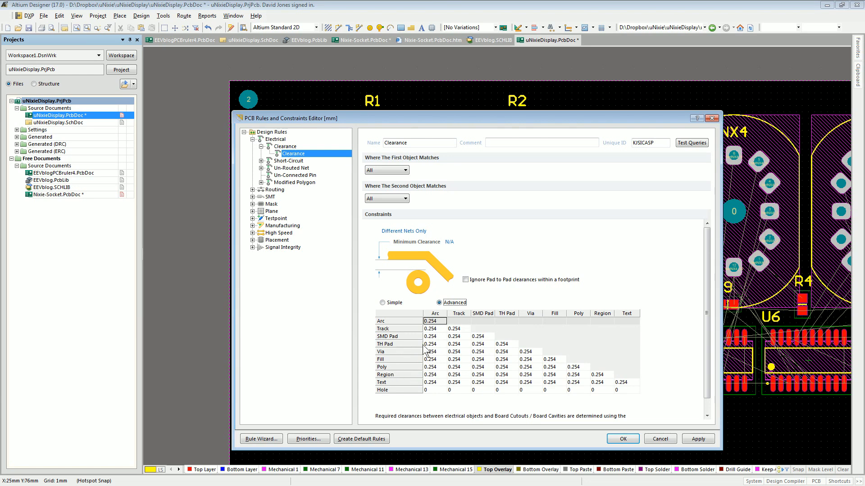
left_click(383, 302)
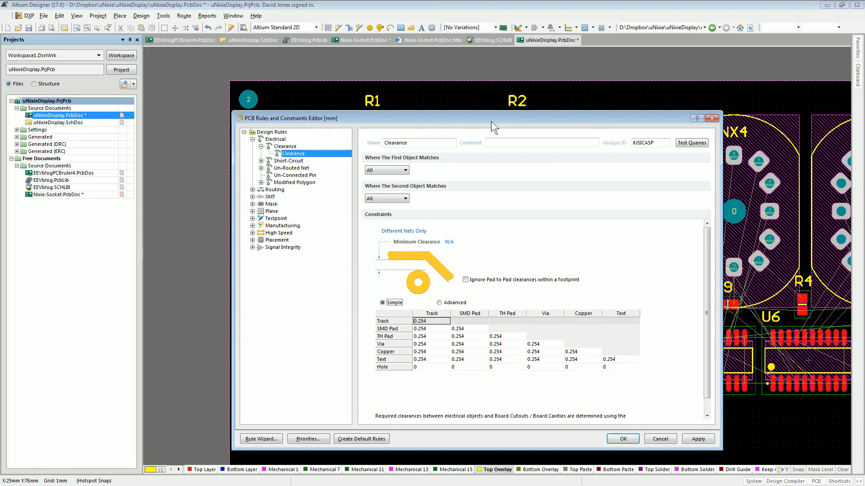
left_click_drag(492, 122, 472, 111)
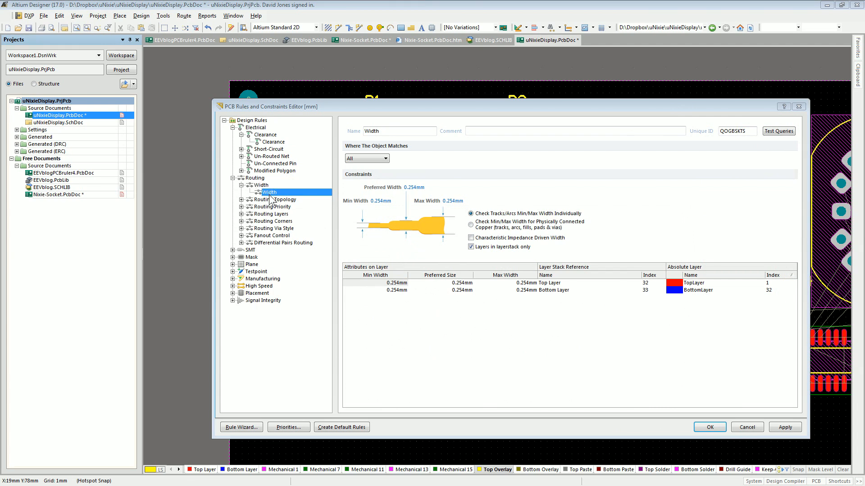
- Toggle the routing Width rule's units between millimetres and mils, and return to the Clearance rule
left_click(464, 320)
key("ctrl+q")
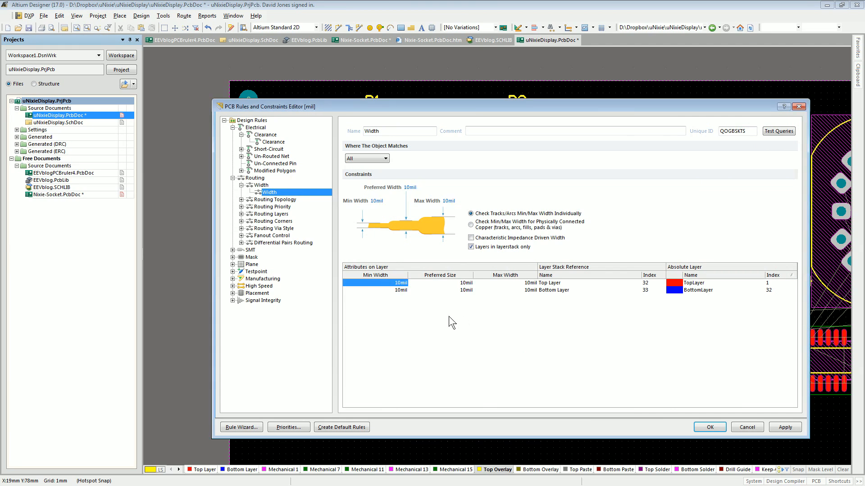
key("ctrl+q")
key("ctrl+q")
left_click(272, 143)
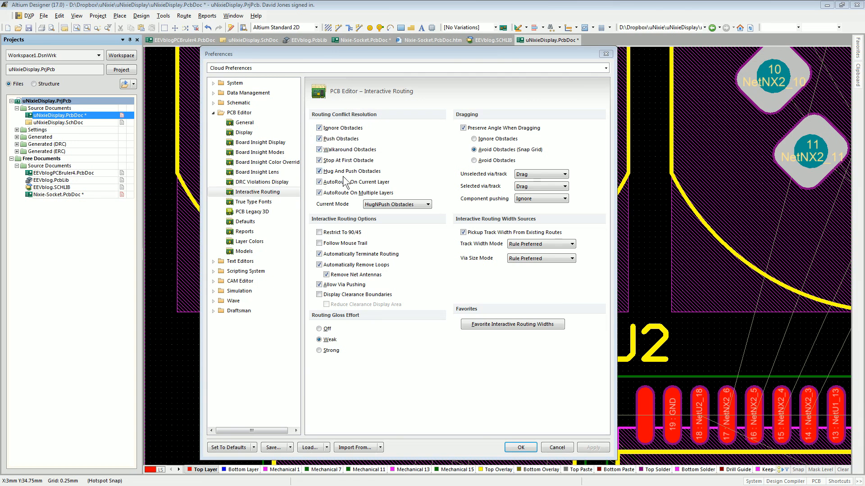
- Try routing NetNX1_9 on the Top Layer from U1 pin 17 towards NX1 in HugNPush Obstacles mode
left_click(421, 206)
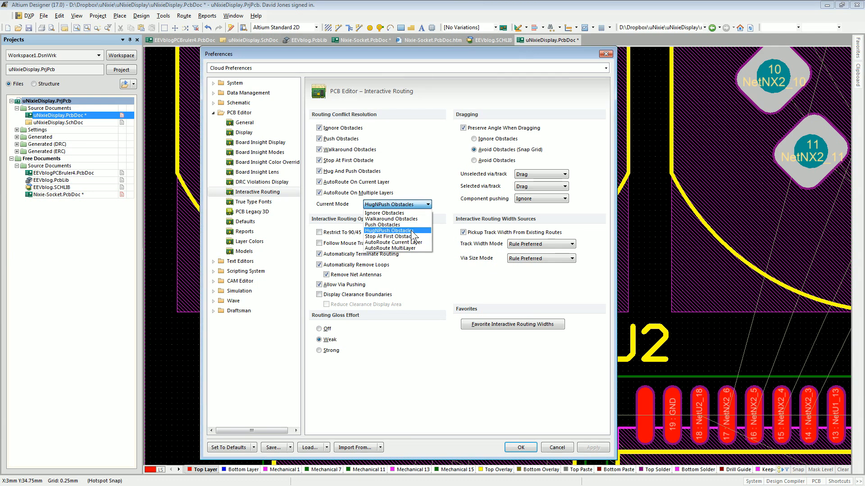
left_click(558, 446)
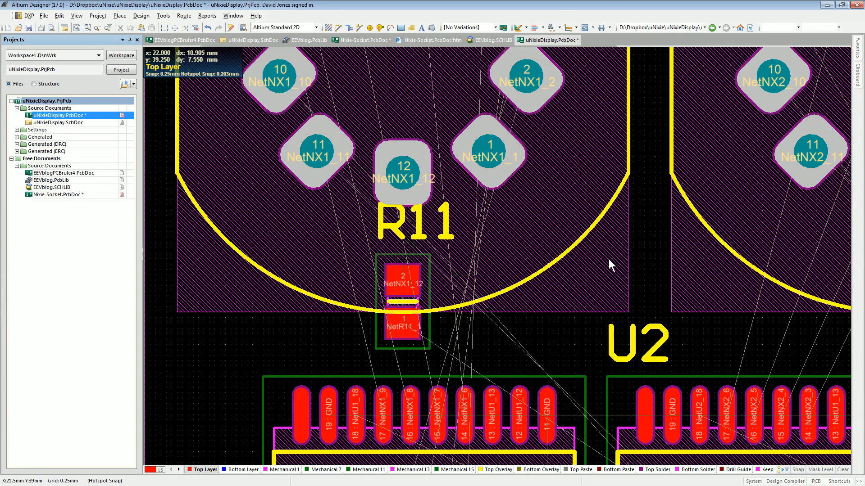
key("ctrl+w")
left_click(385, 416)
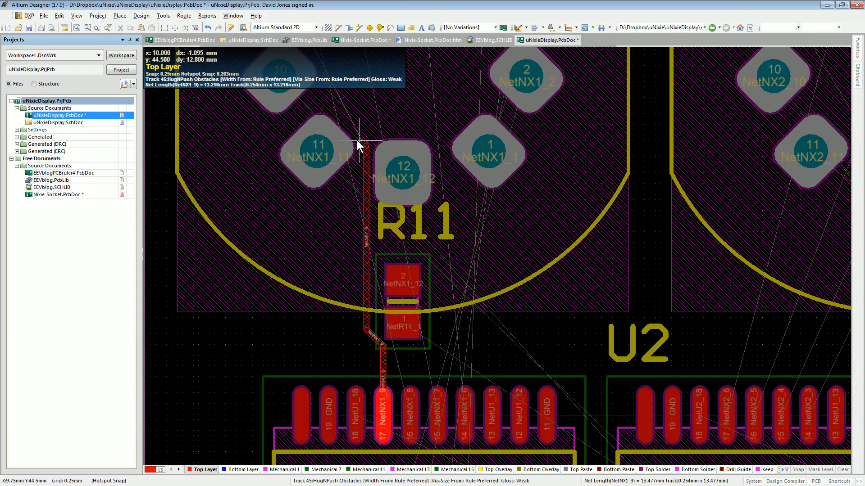
scroll(358, 138, "down", 3, "ctrl")
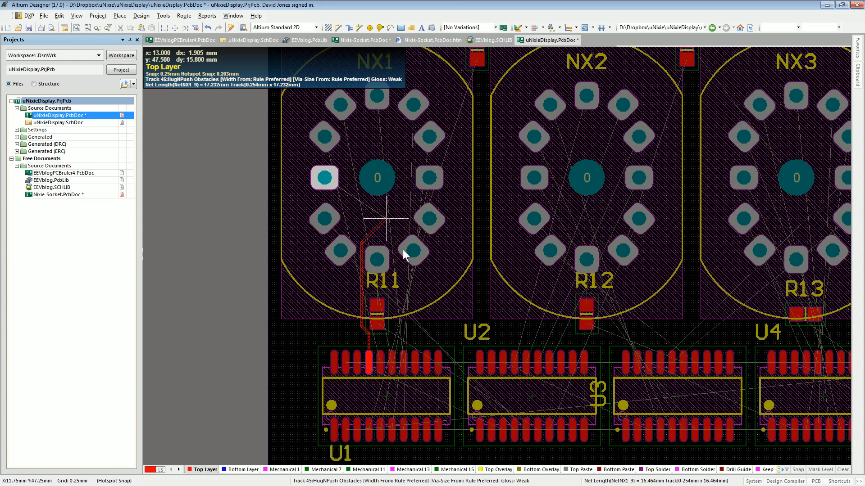
key("Escape")
- Set the current interactive routing conflict resolution mode to Ignore Obstacles
scroll(413, 248, "up", 3)
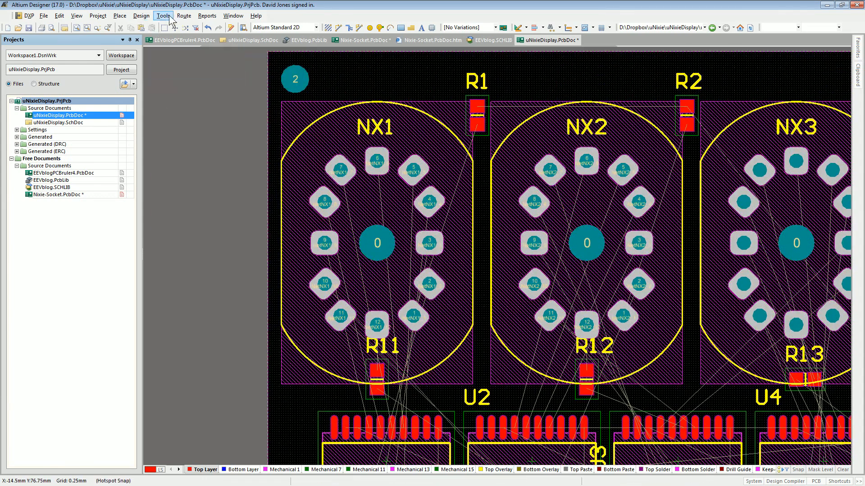
left_click(170, 20)
left_click(206, 329)
left_click(408, 207)
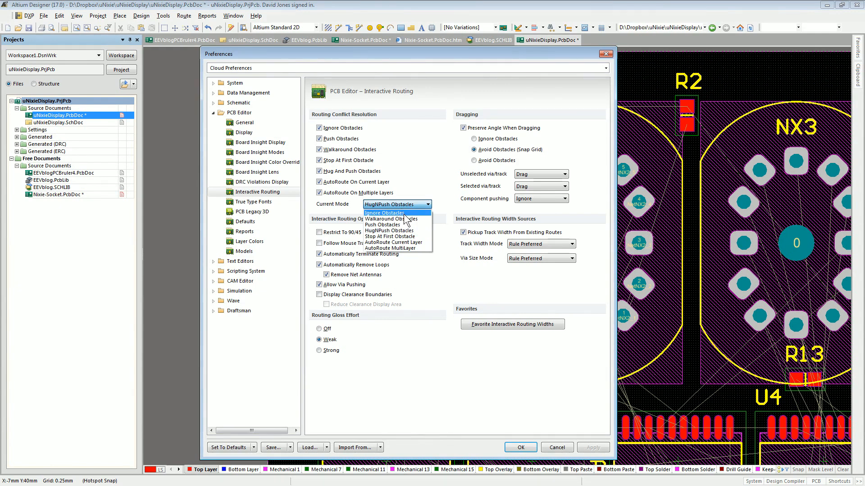
left_click(404, 214)
left_click(521, 448)
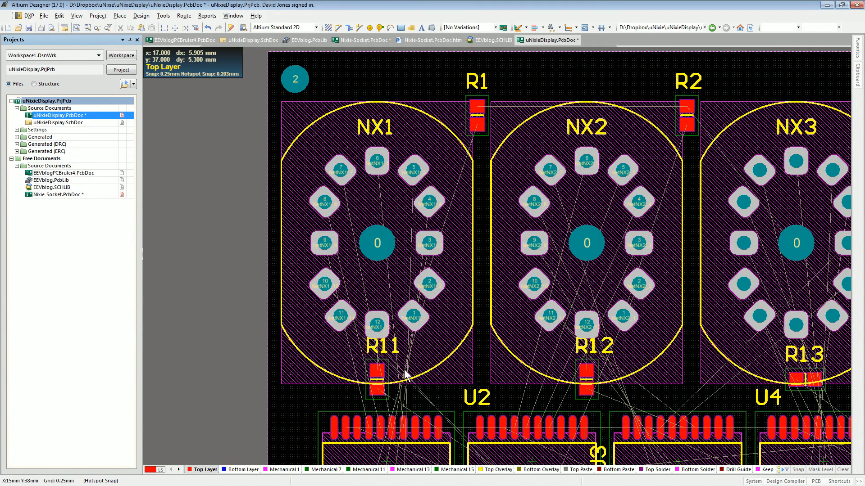
- Route a Top Layer track for NetNX1_9 from U1 pin 17 straight through the NX1 pads to the outline's upper-left edge
key("p")
key("t")
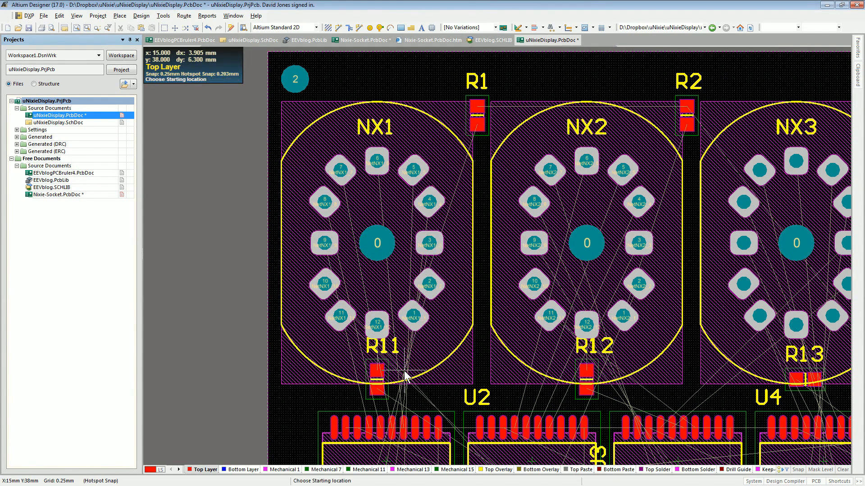
left_click(369, 430)
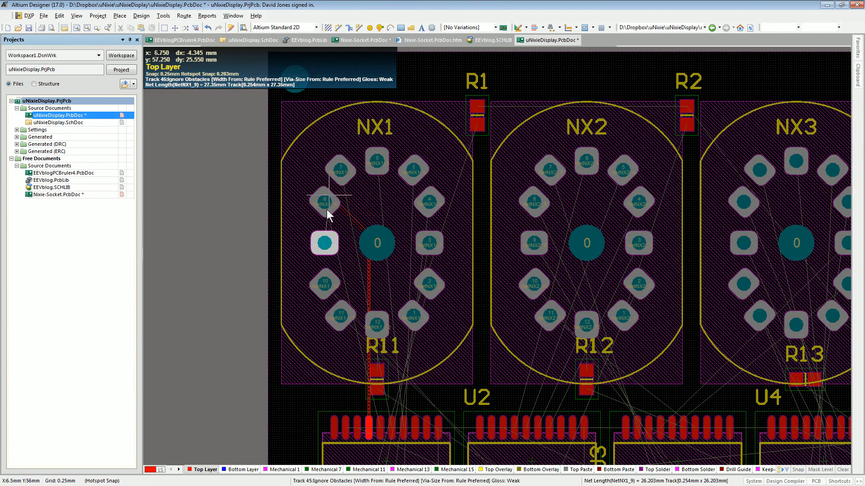
left_click(293, 173)
key("Escape")
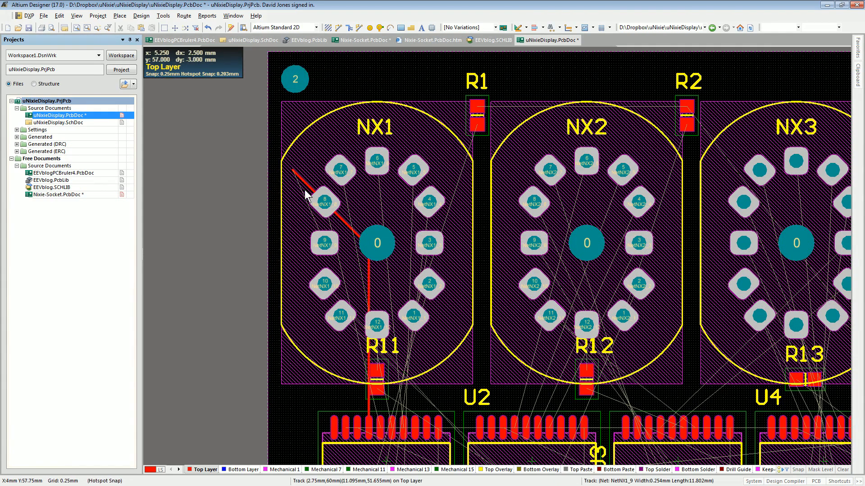
- Enable Online DRC in the PCB editor's general preferences
left_click(141, 15)
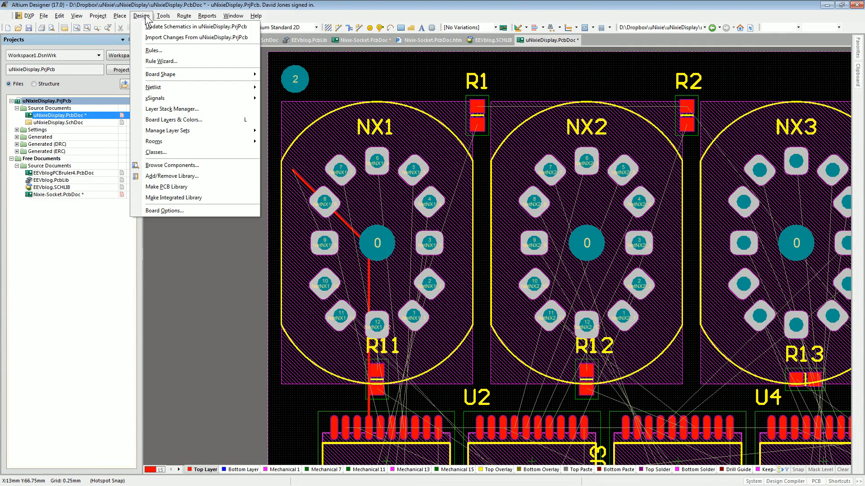
left_click(256, 266)
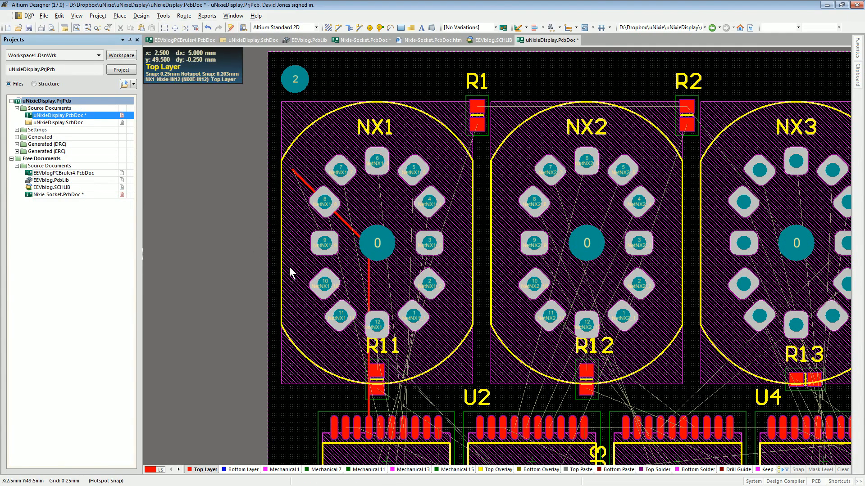
left_click(163, 16)
left_click(223, 331)
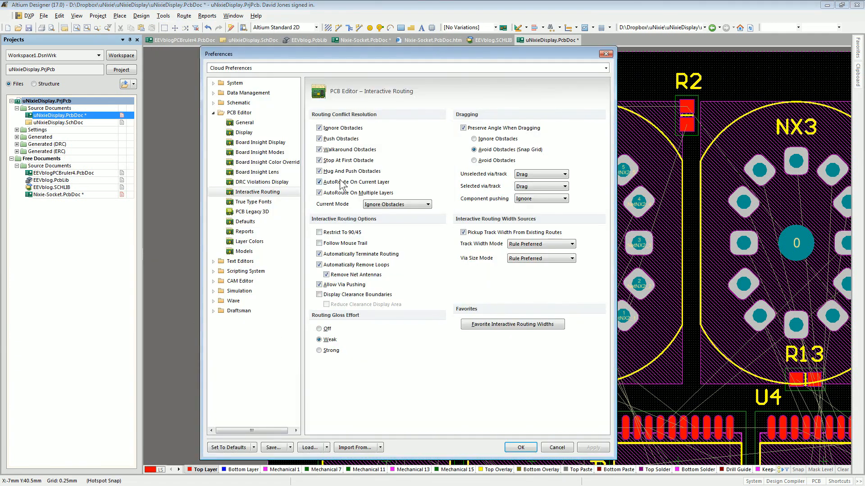
left_click(244, 123)
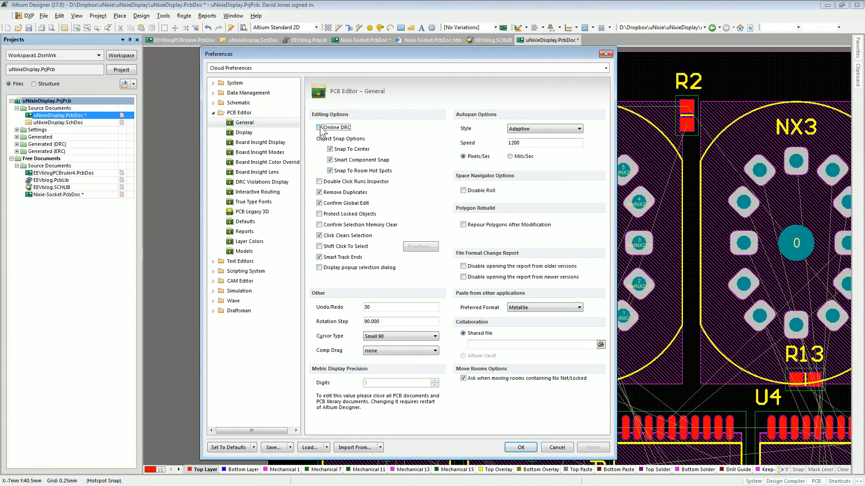
left_click(521, 447)
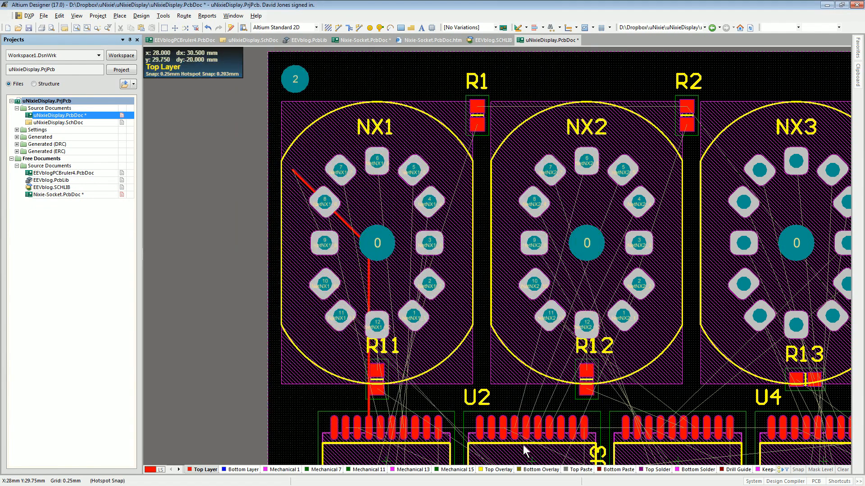
- Try routing NetNX1_8 from U1 pin 16 across R11 and the NX1 pads in Ignore Obstacles mode
right_click(268, 292)
left_click(230, 224)
scroll(356, 265, "up", 3, "ctrl")
scroll(409, 325, "down", 4, "ctrl")
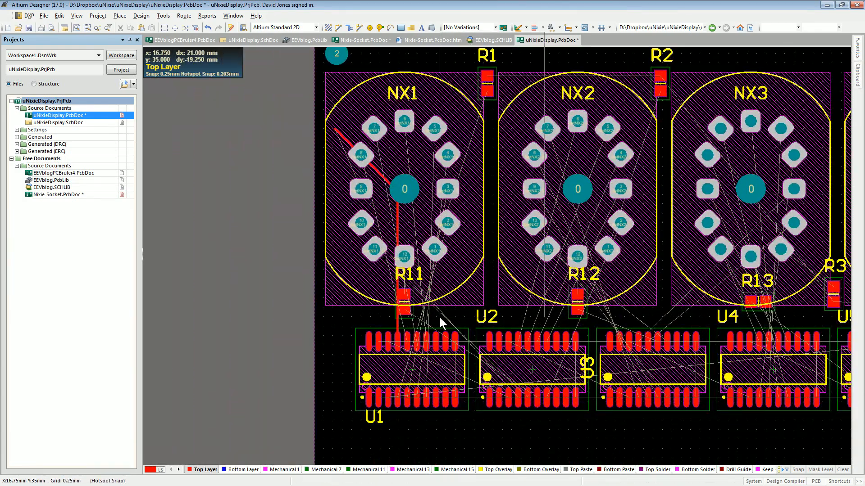
key("ctrl+w")
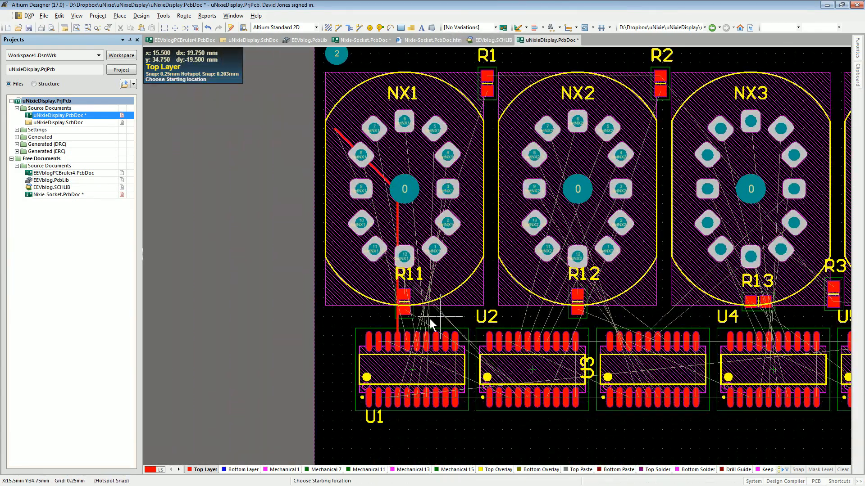
left_click(408, 347)
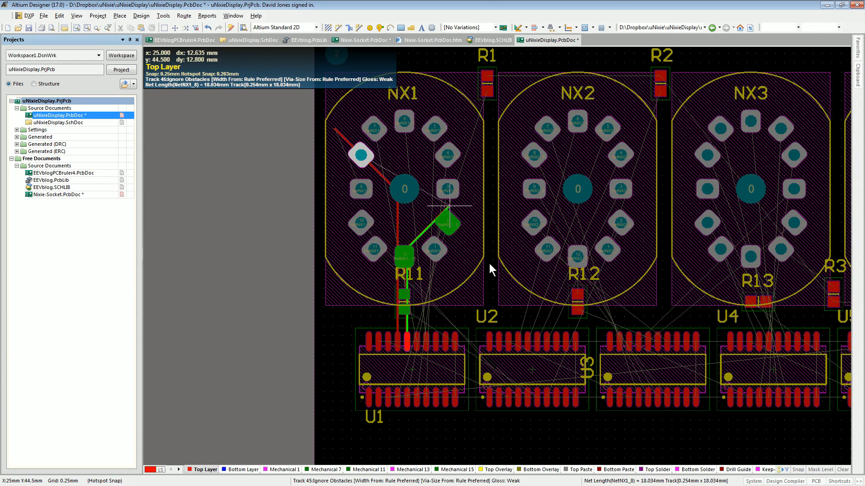
left_click(398, 282)
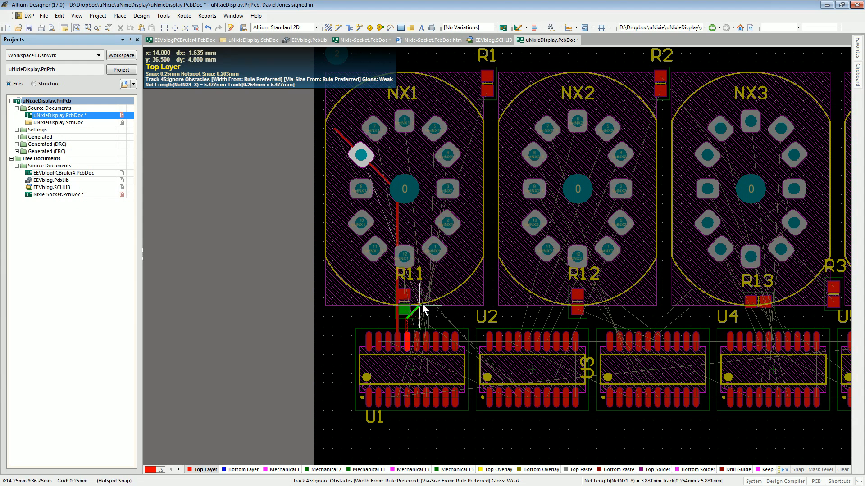
right_click(436, 292)
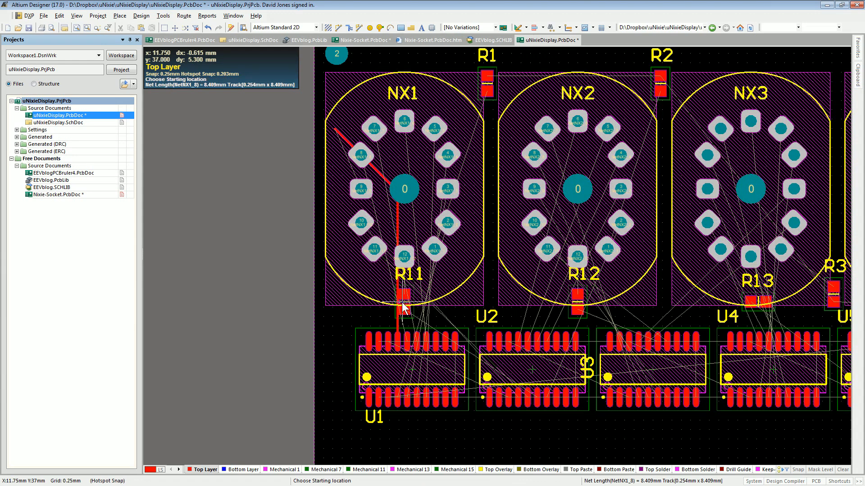
- Open the choices for the current routing conflict mode in the PCB editor's Interactive Routing preferences
left_click(163, 15)
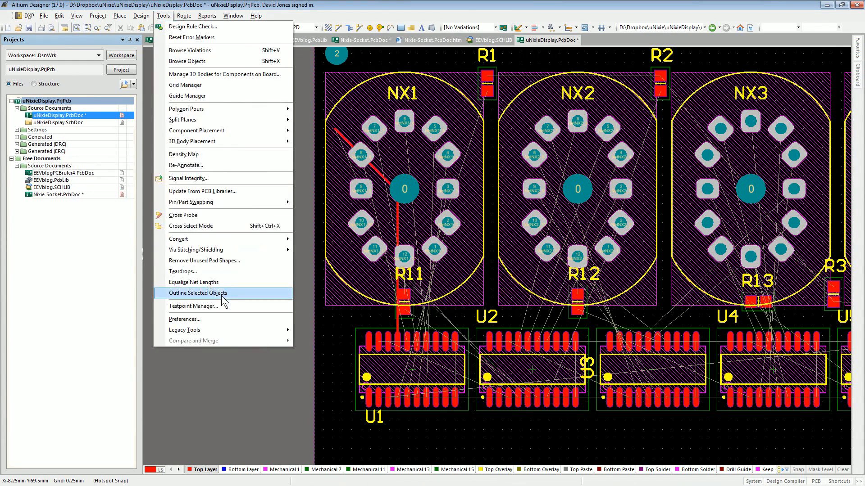
left_click(220, 320)
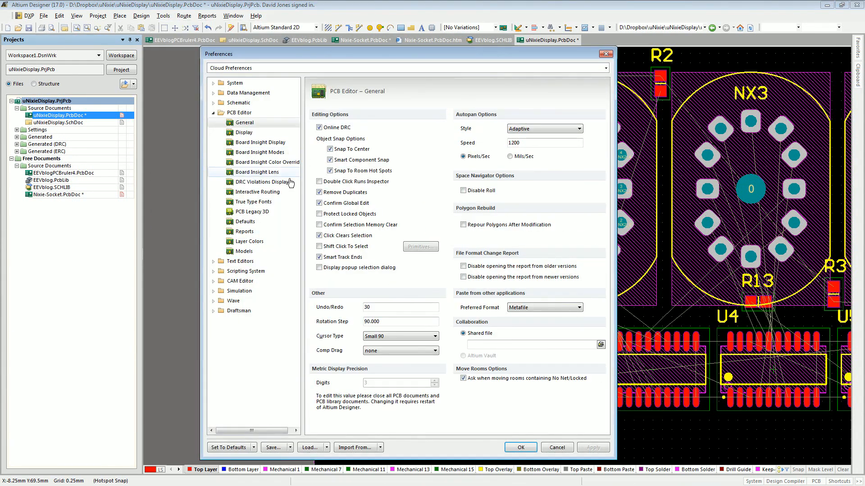
left_click(257, 192)
left_click(410, 206)
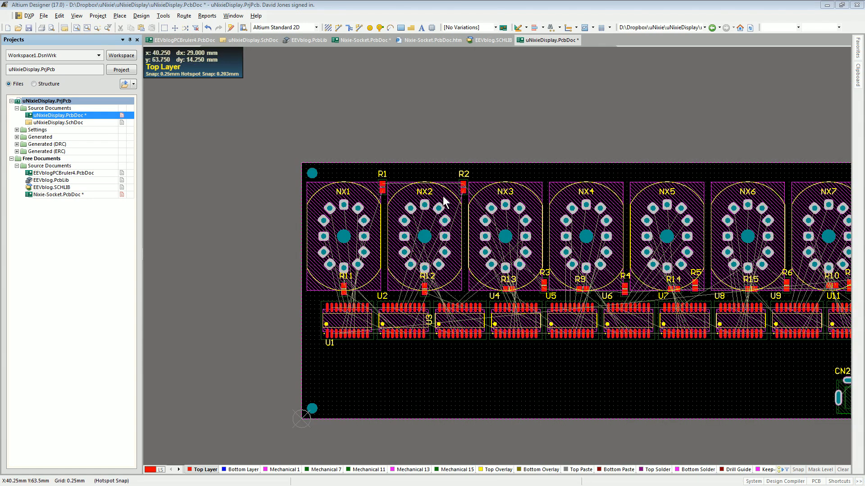
right_click_drag(559, 229, 430, 224)
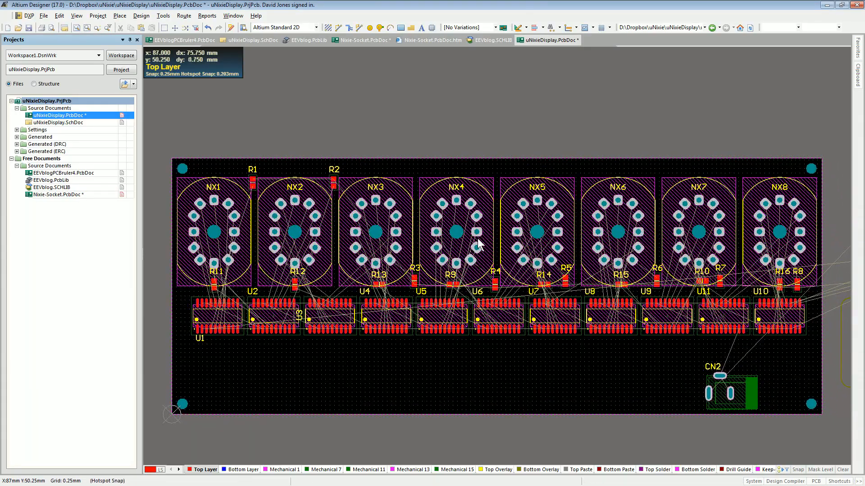
scroll(349, 214, "up", 3, "ctrl")
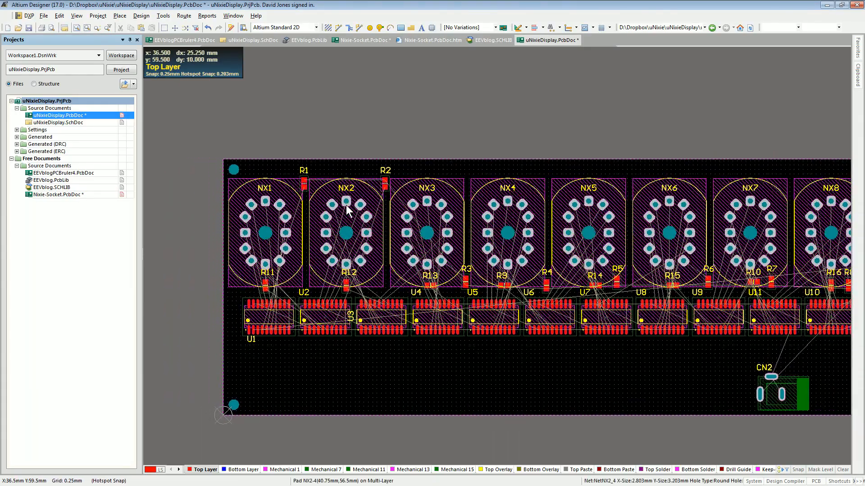
- Try nudging component NX2 slightly up and toward NX3, and undo the move
scroll(349, 214, "up", 2, "ctrl")
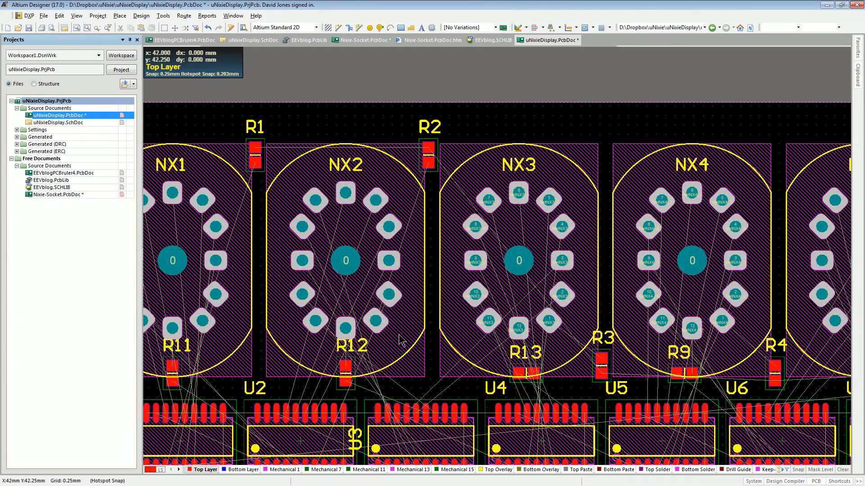
left_click_drag(391, 324, 396, 320)
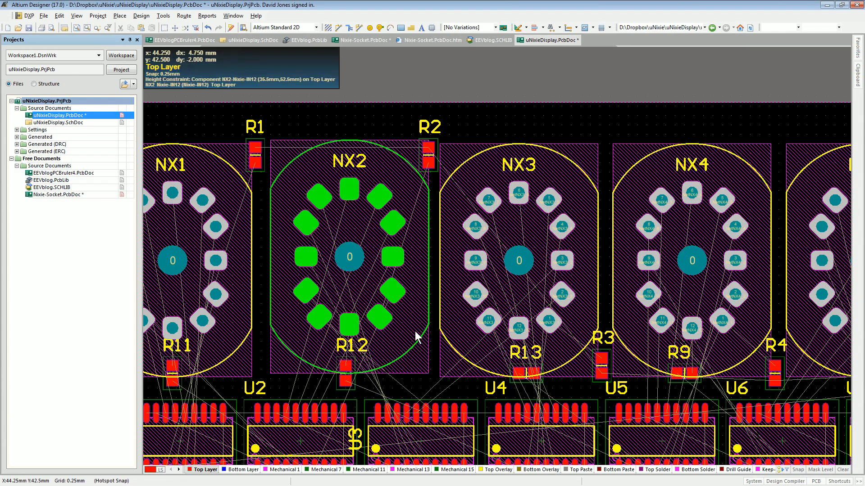
key("ctrl+z")
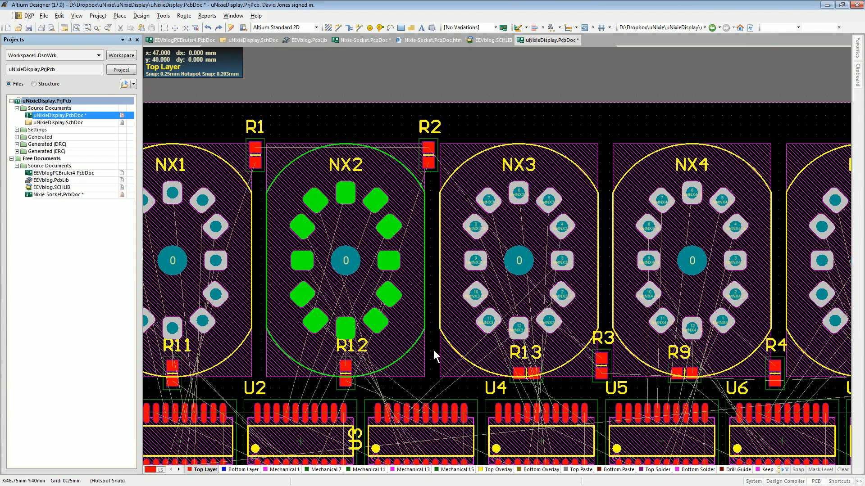
- Review the component properties of NX2 and close them without edits
double_click(402, 344)
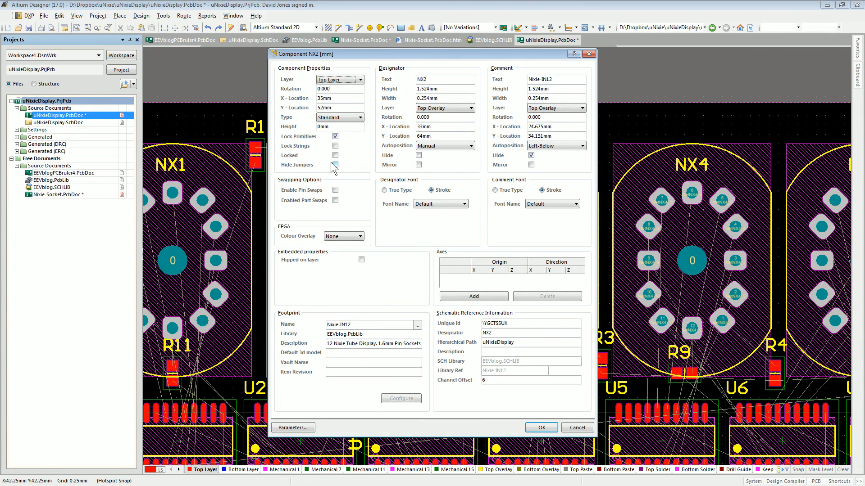
left_click(542, 428)
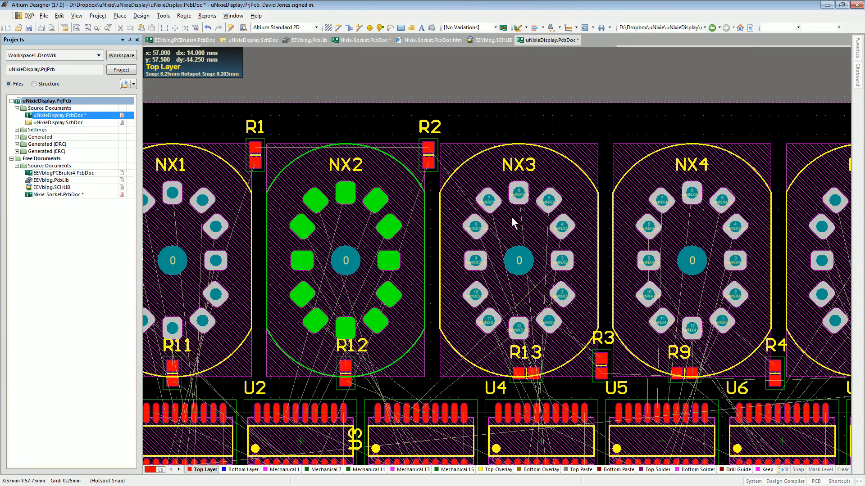
- Reposition R3 and R4 in the upper gaps beside NX3 and NX4, and move R11, R12, R13 and R9 out from under the tubes
left_click_drag(403, 208, 527, 154)
left_click_drag(349, 190, 262, 260)
left_click_drag(372, 231, 366, 274)
left_click(435, 222)
left_click_drag(362, 225, 410, 213)
left_click(359, 230)
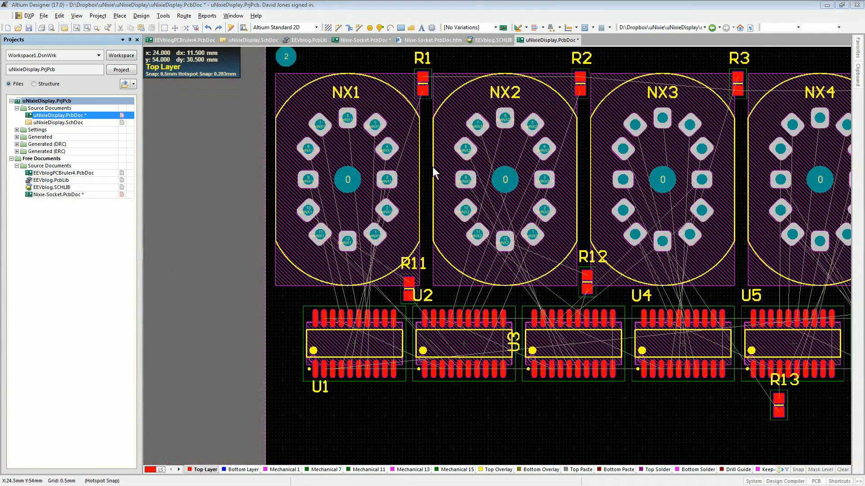
- Auto-route individual nets from U1's upper-row pins to the NX1 pads using Auto Route Net
scroll(566, 199, "down", 5, "ctrl")
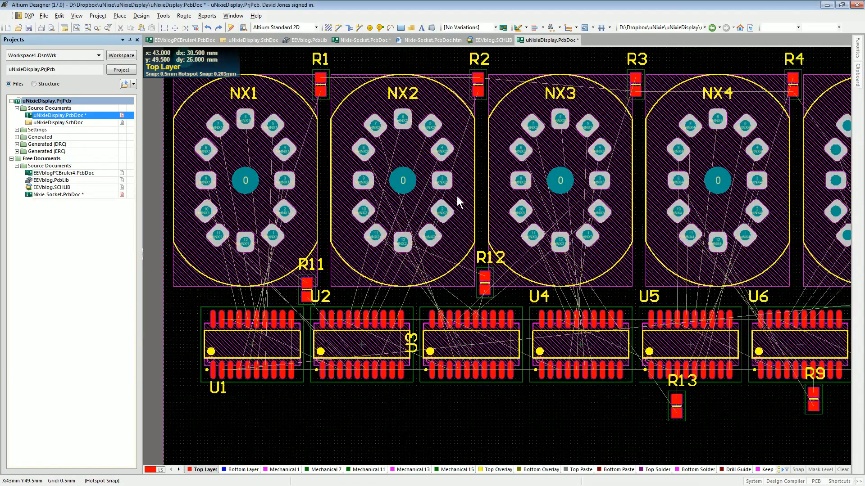
scroll(582, 208, "down", 4, "ctrl")
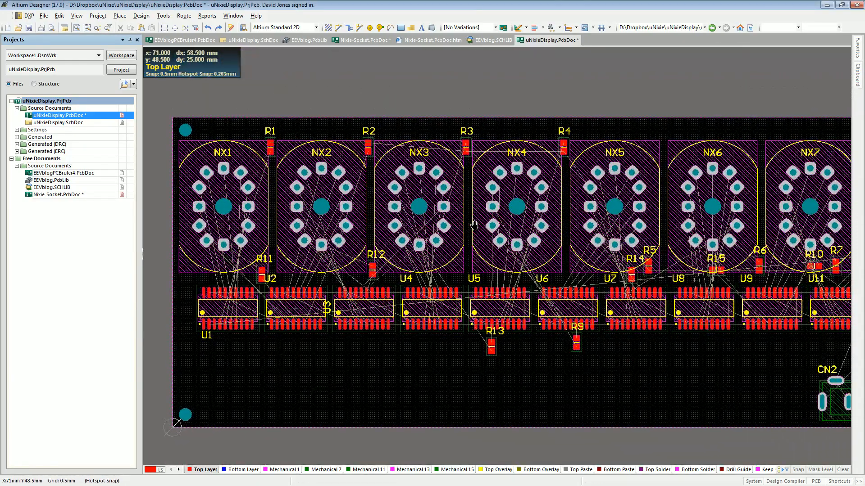
scroll(458, 221, "up", 2, "ctrl")
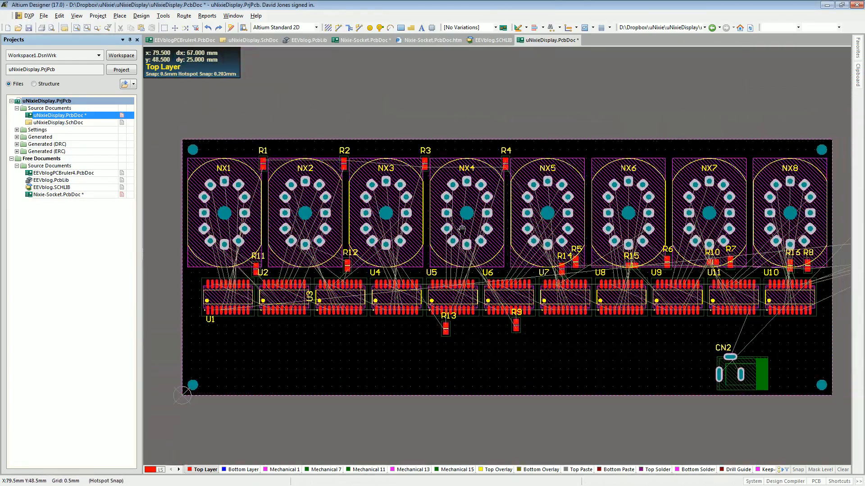
scroll(446, 231, "up", 2, "ctrl")
scroll(424, 250, "left", 4, "shift")
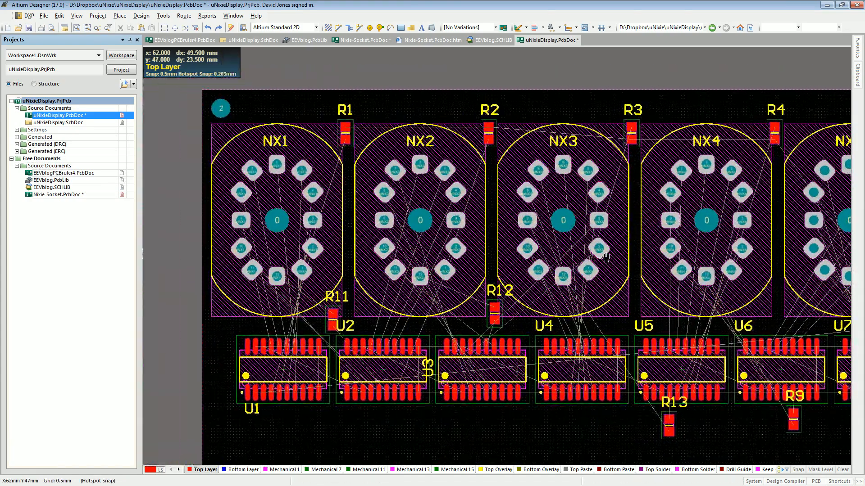
scroll(398, 270, "up", 2, "ctrl")
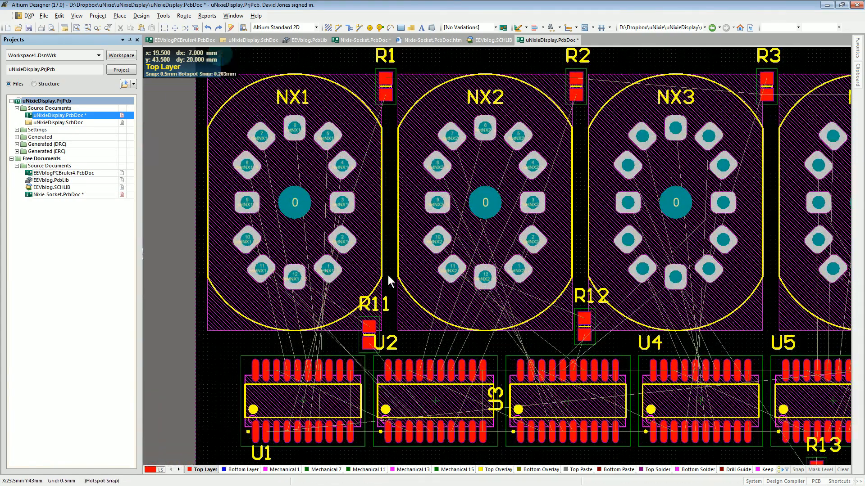
left_click(183, 16)
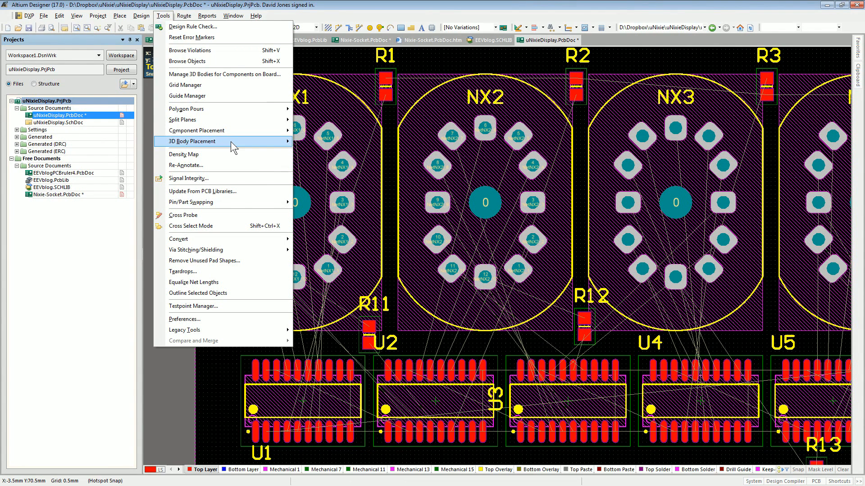
mouse_move(182, 18)
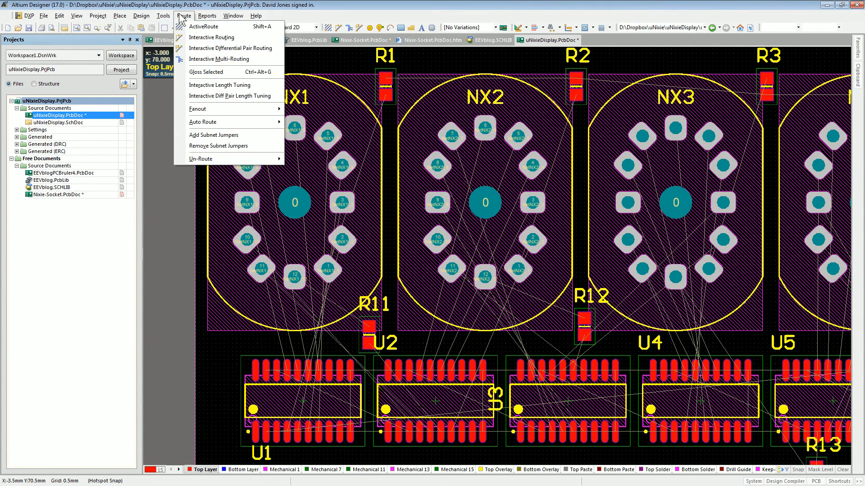
mouse_move(238, 122)
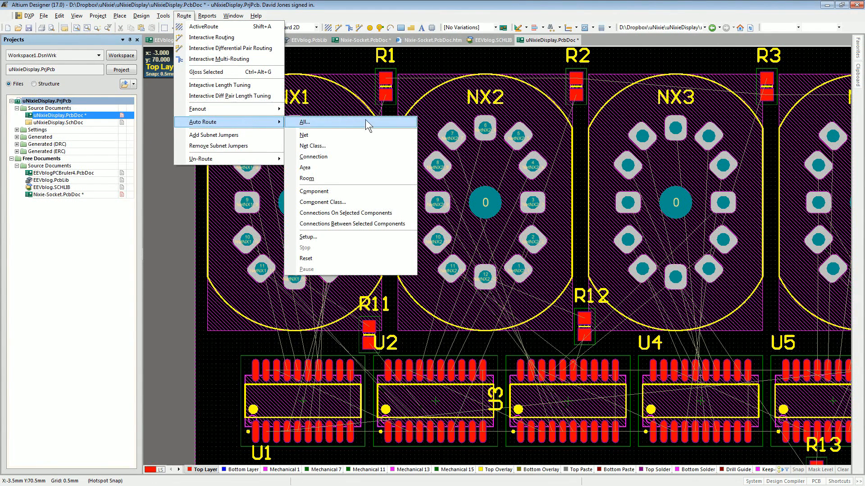
left_click(320, 135)
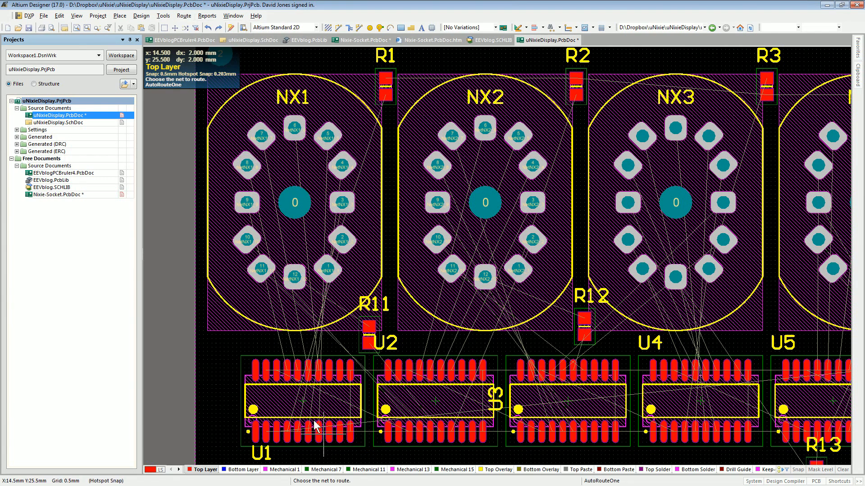
left_click(288, 371)
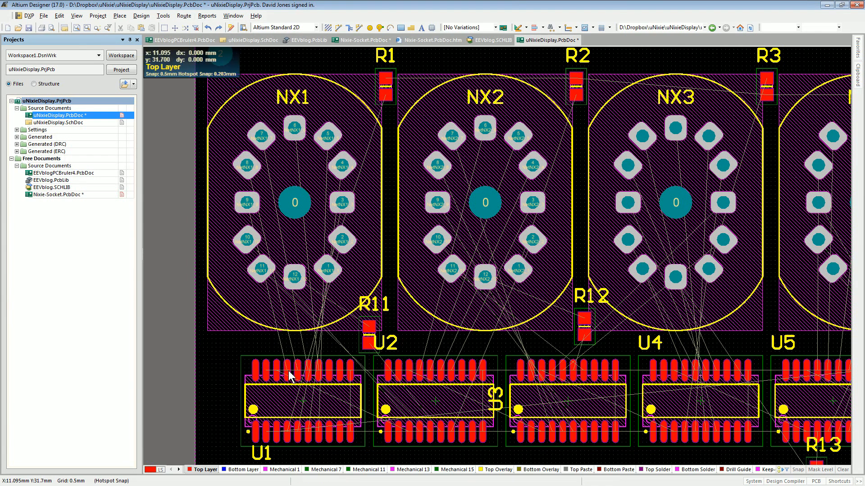
left_click(298, 373)
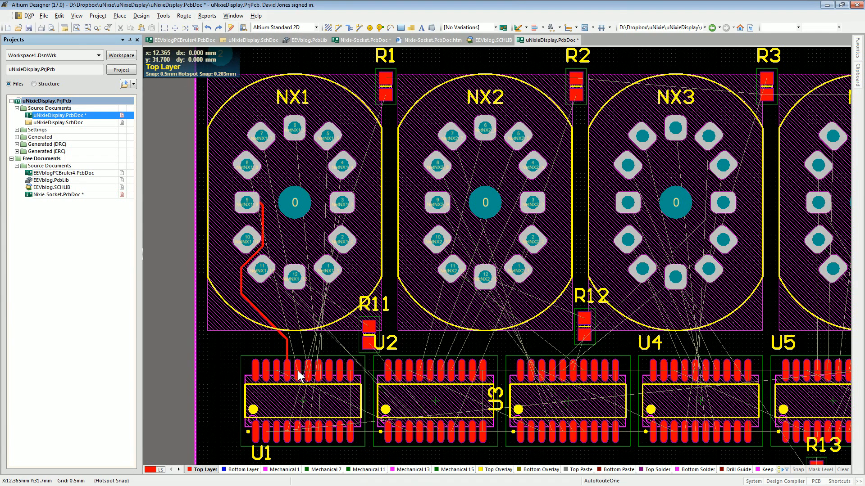
left_click(320, 377)
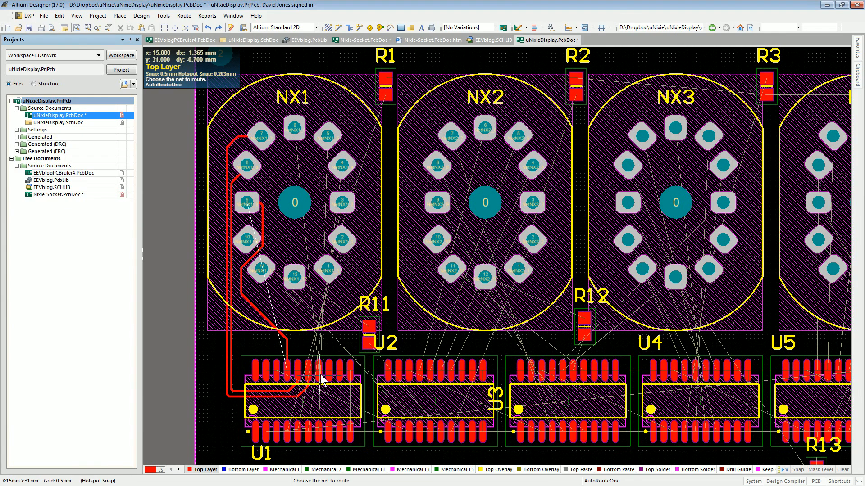
left_click(318, 378)
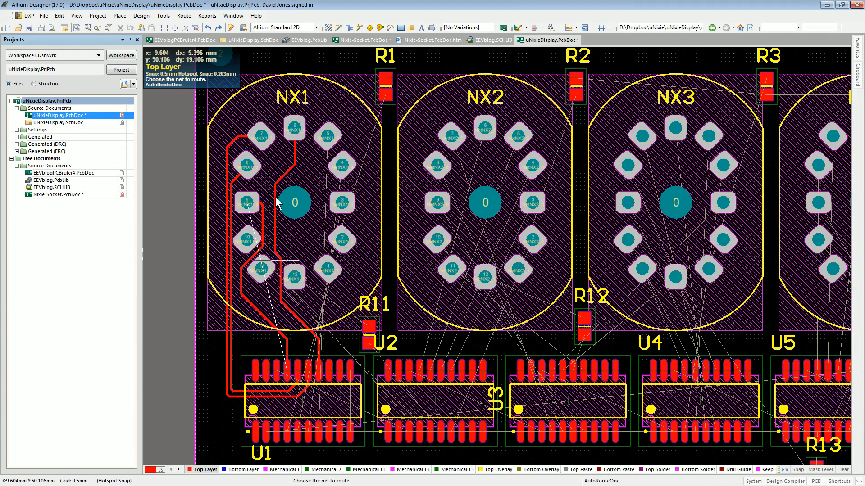
- Auto-route individual nets from U1's lower-row pins to the NX1 pads nearest NX2
left_click(296, 435)
left_click(306, 439)
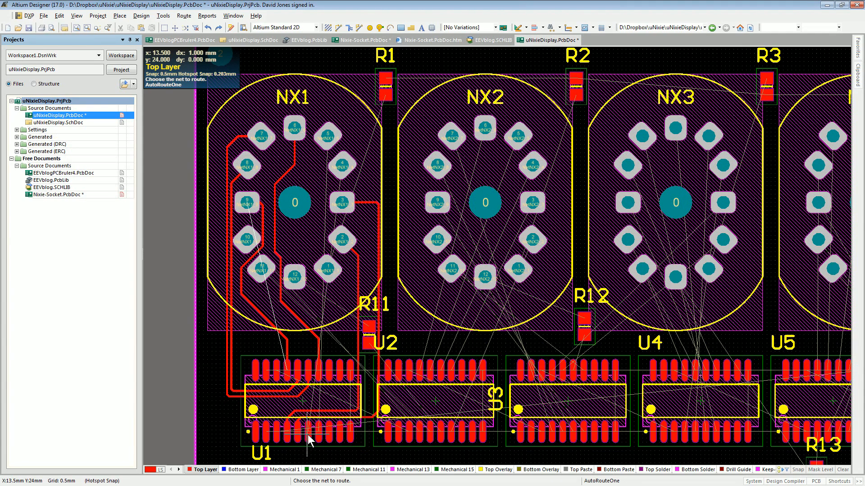
left_click(322, 436)
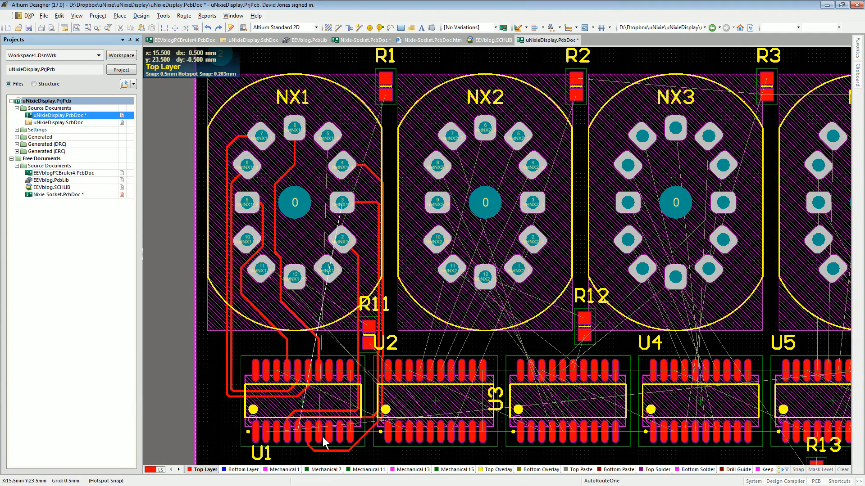
left_click(318, 436)
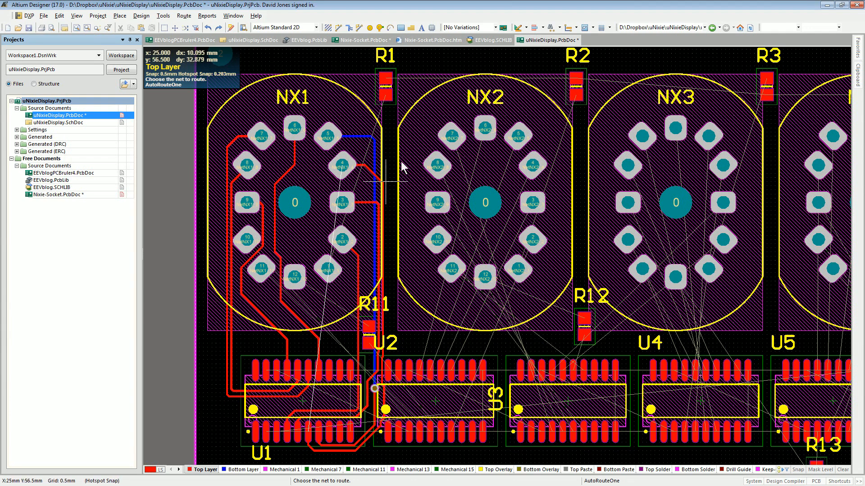
- Auto-route individual nets from U2's upper-row pins to the NX2 pads
scroll(355, 277, "up", 2, "ctrl")
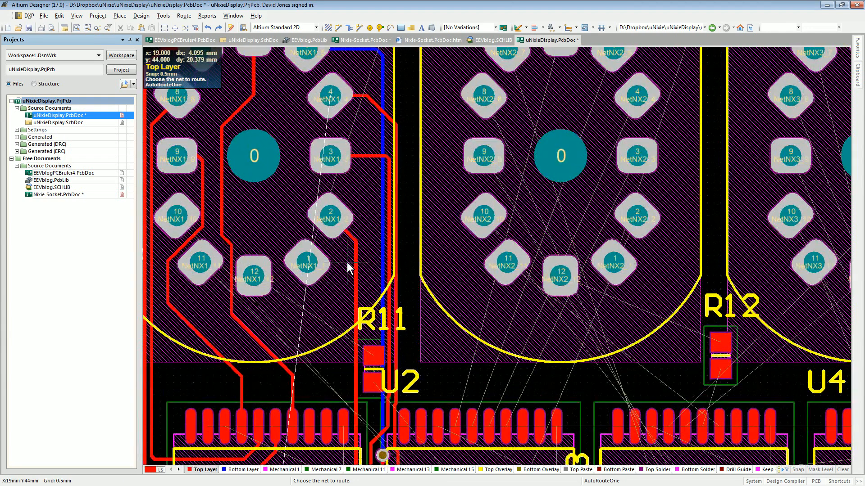
scroll(303, 171, "down", 2, "ctrl")
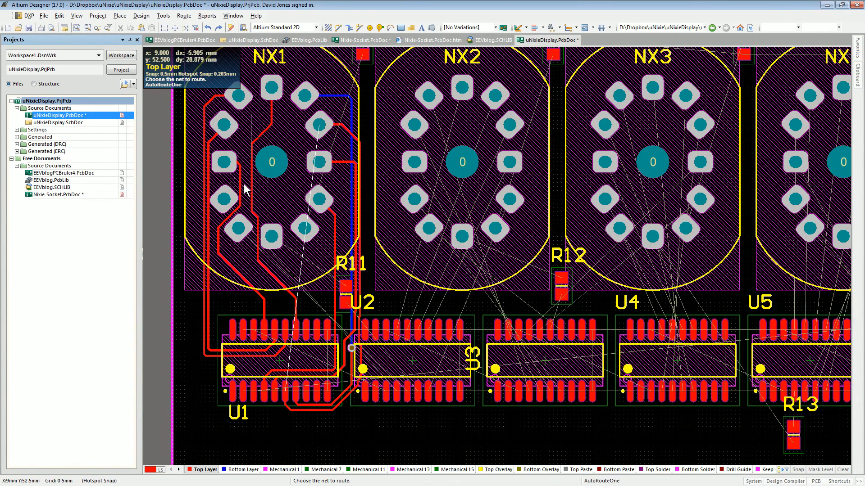
left_click(398, 331)
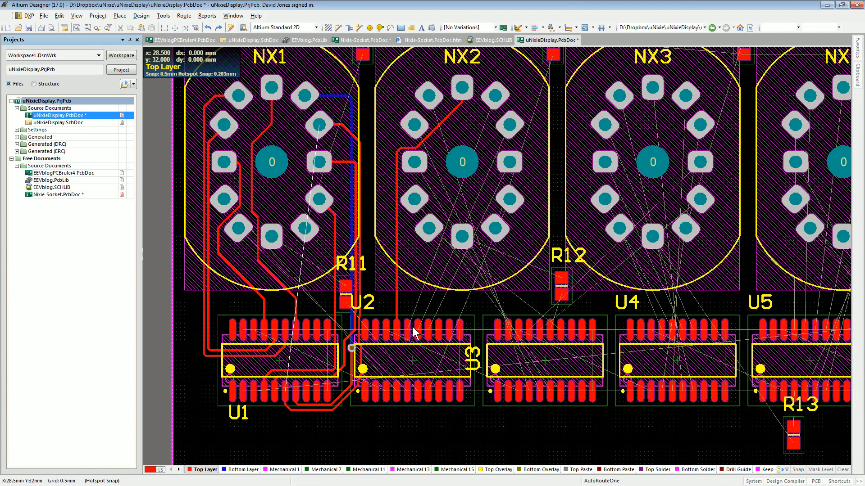
left_click(418, 331)
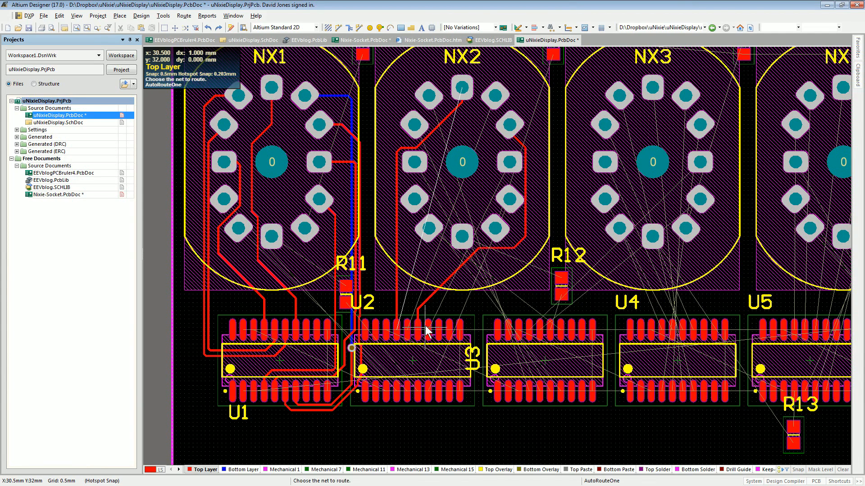
left_click(428, 331)
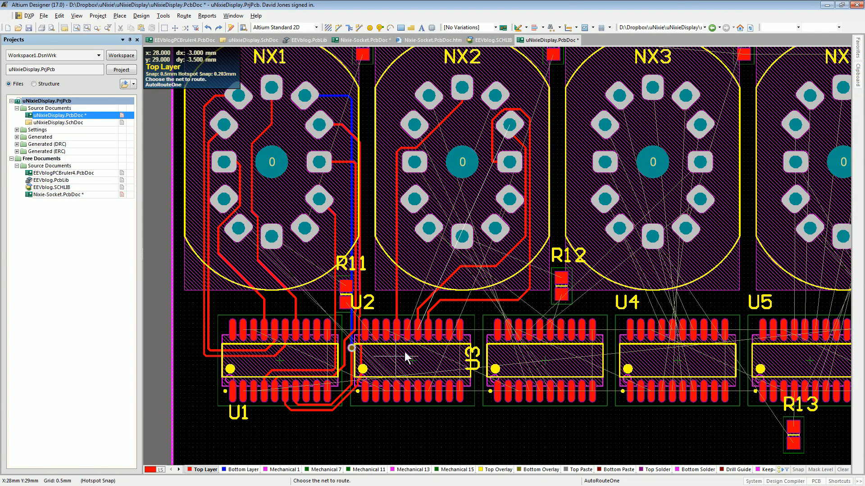
scroll(408, 332, "up", 2)
scroll(414, 361, "down", 3)
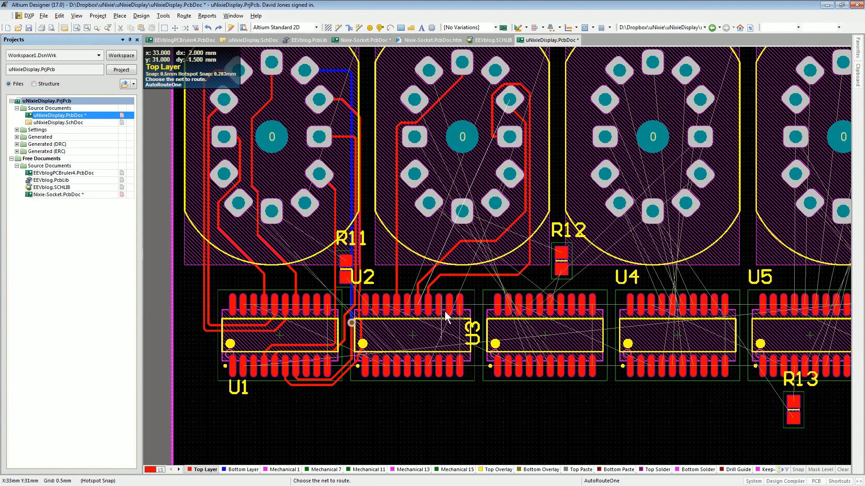
left_click(409, 305)
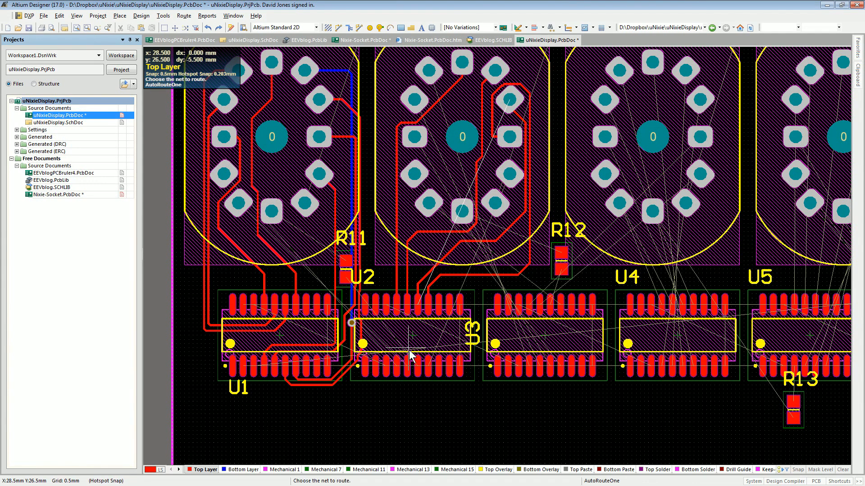
scroll(452, 214, "up", 3)
scroll(451, 215, "down", 3)
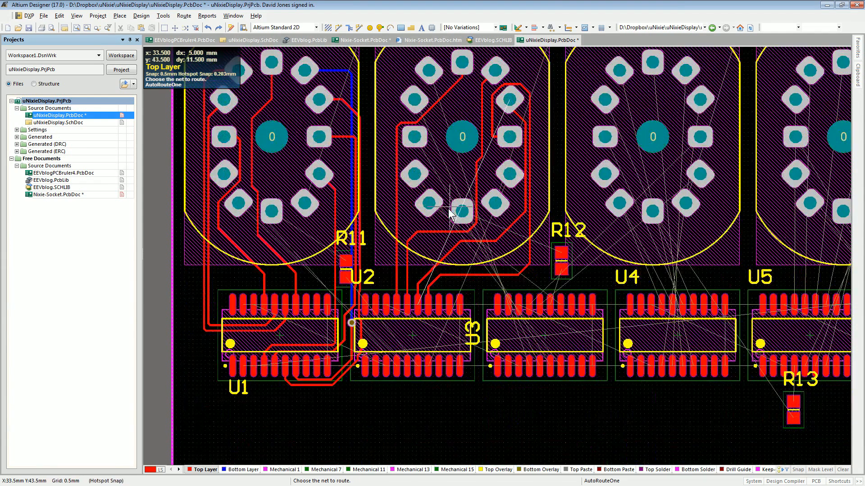
- Auto-route individual nets from U3's lower-row pins to the NX2 pads and end the routing command
left_click(529, 371)
left_click(540, 369)
left_click(561, 369)
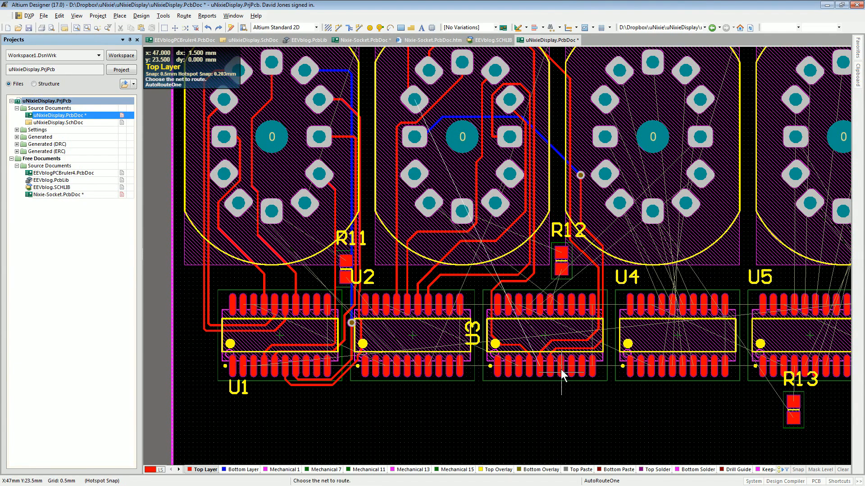
right_click(560, 288)
- Undo all the auto-routed tracks around NX1 and NX2
right_click_drag(529, 180, 545, 247)
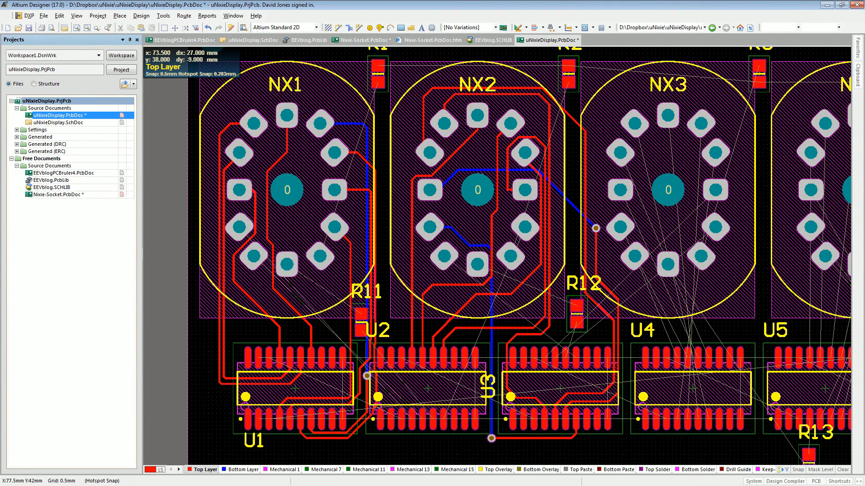
left_click(59, 18)
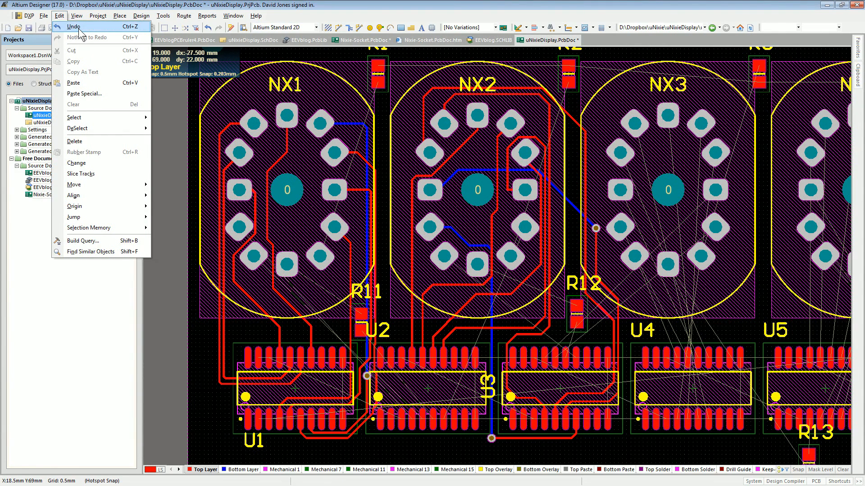
left_click(82, 33)
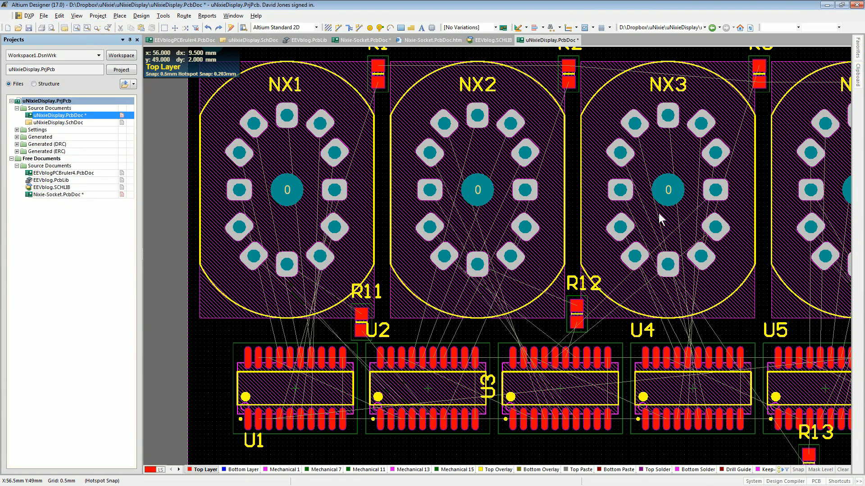
- Review the routing width and clearance rules in the design rules, viewing the clearances in mils
key("d")
key("r")
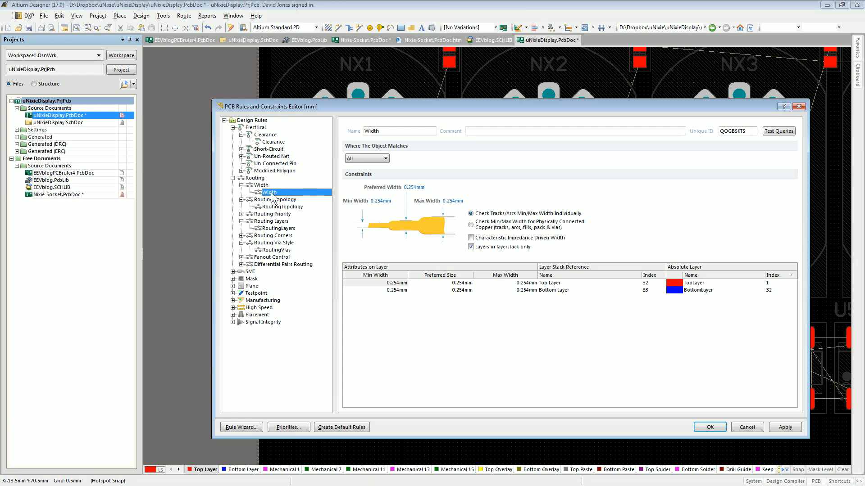
left_click(272, 143)
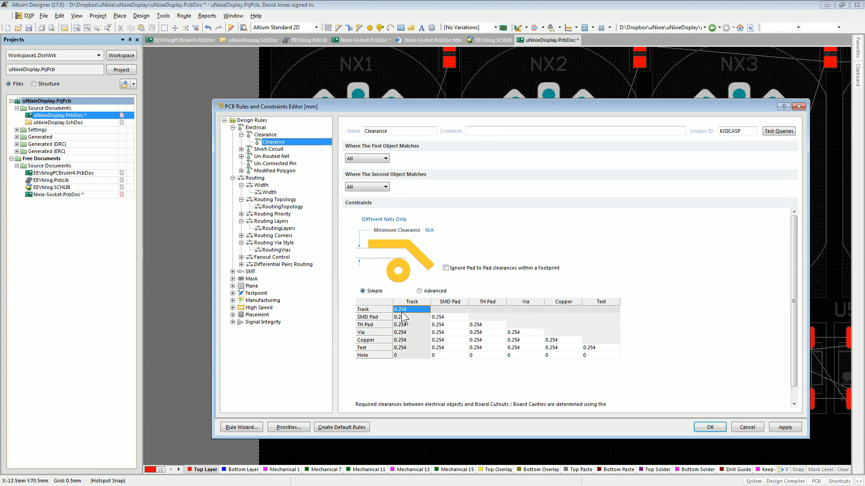
key("ctrl+q")
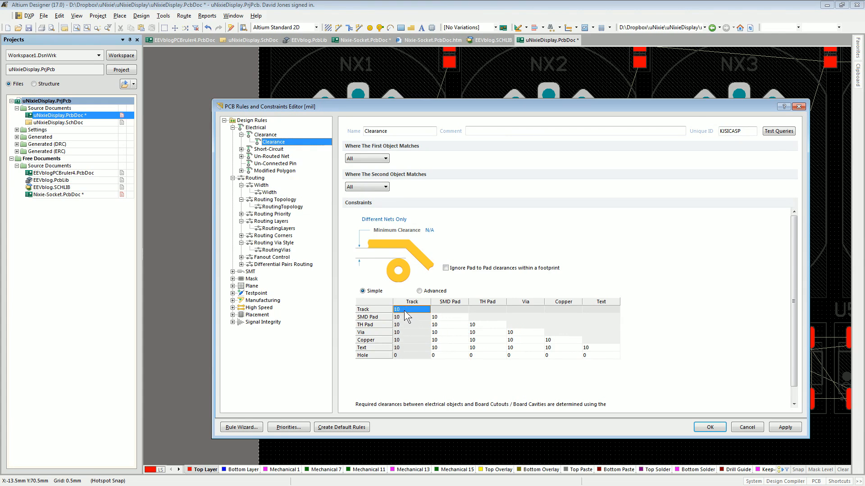
key("Escape")
- Select U1's four middle upper-row pads and multi-route them up around the outer side of NX1
key("s")
key("i")
left_click(344, 312)
left_click(392, 361)
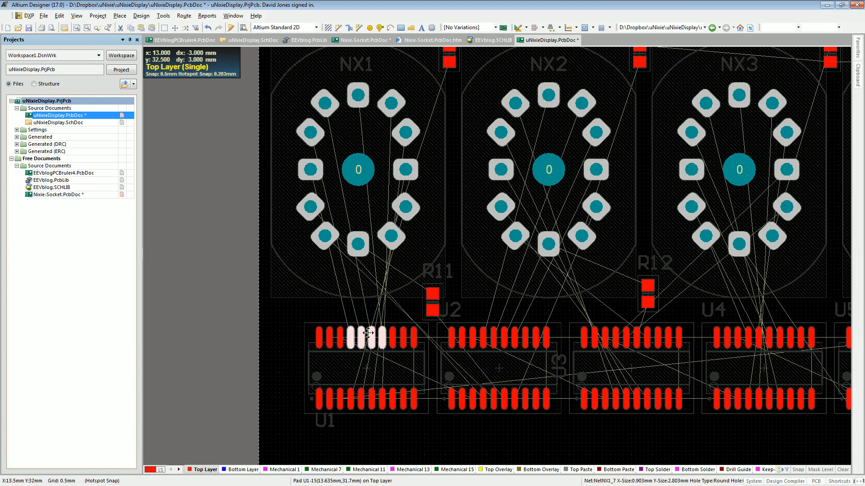
left_click(349, 28)
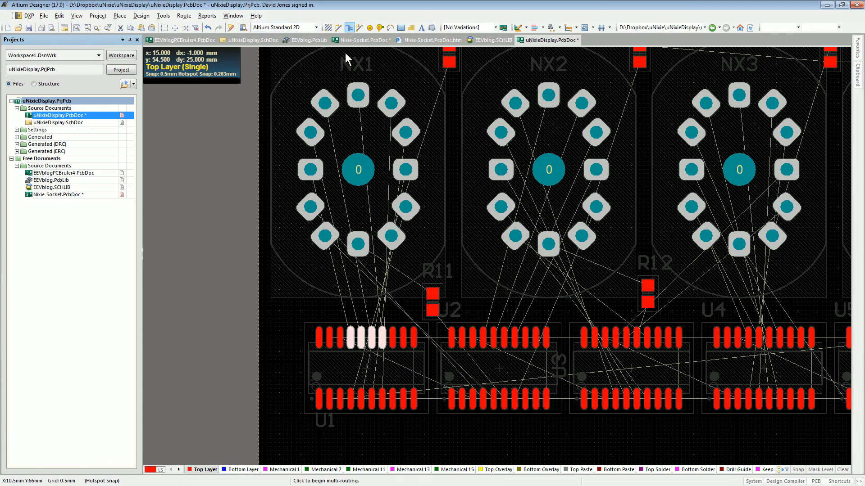
left_click(352, 343)
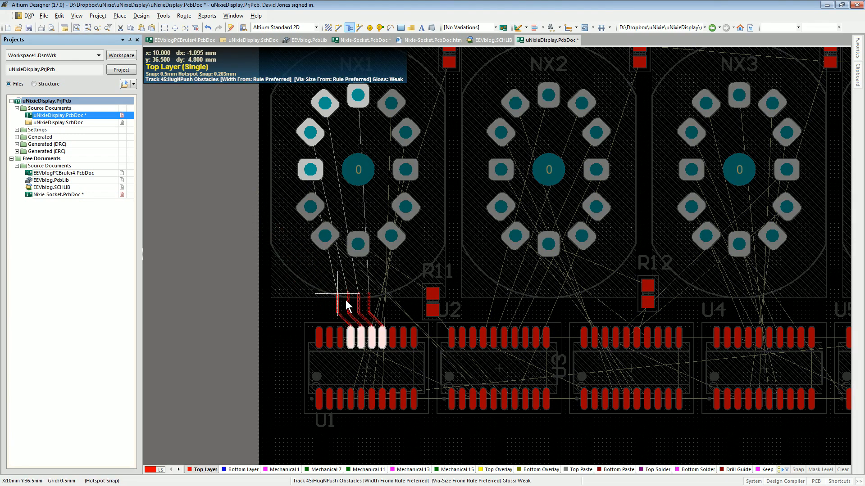
left_click(308, 309)
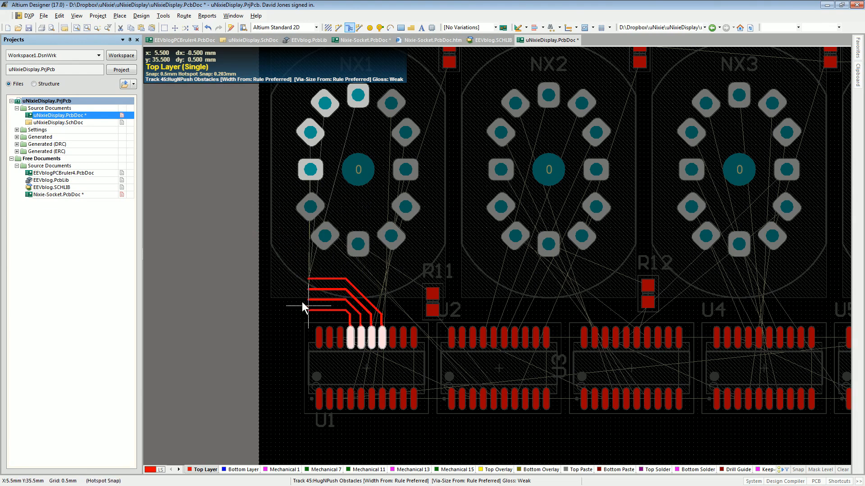
left_click(299, 254)
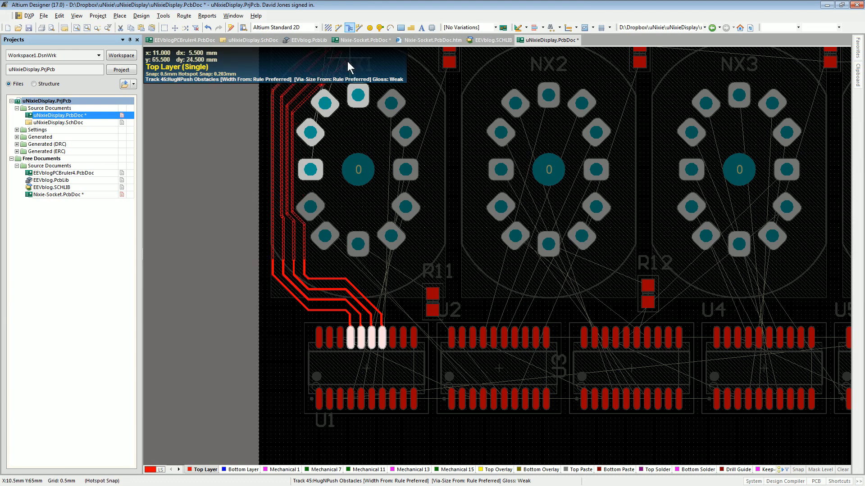
- Try to continue the open NetNX1_8 track from its end beside NX1 pad 7
scroll(347, 72, "up", 3)
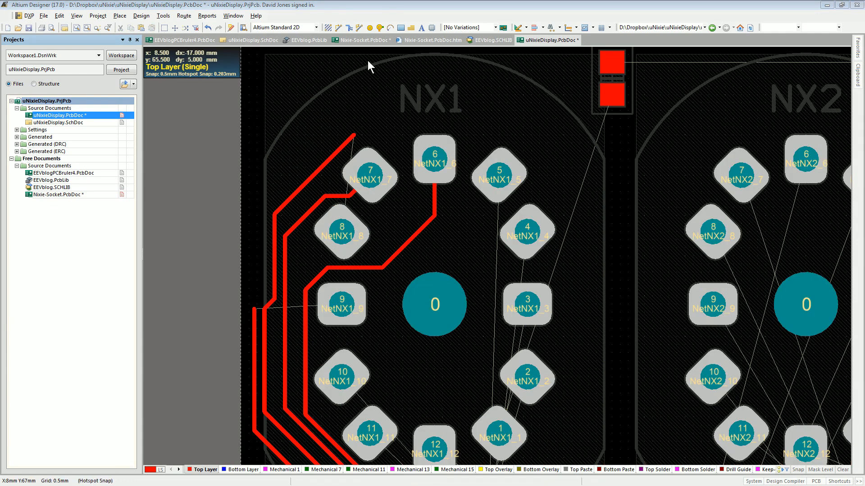
left_click(338, 28)
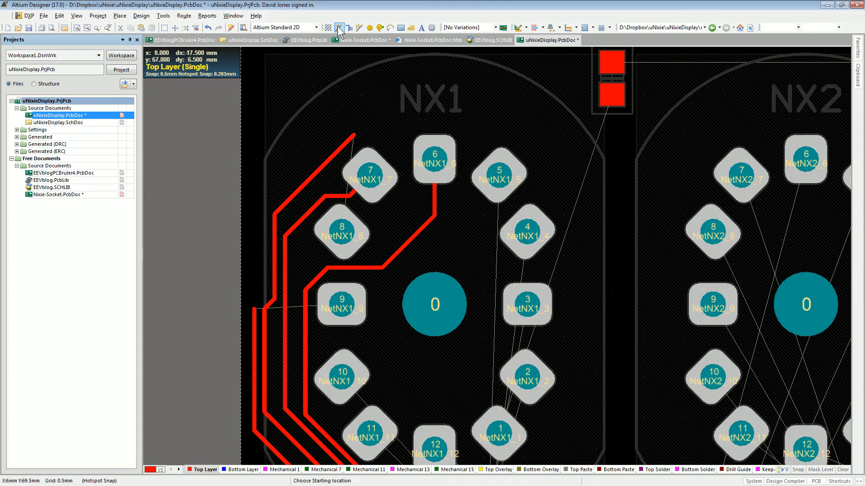
left_click(353, 135)
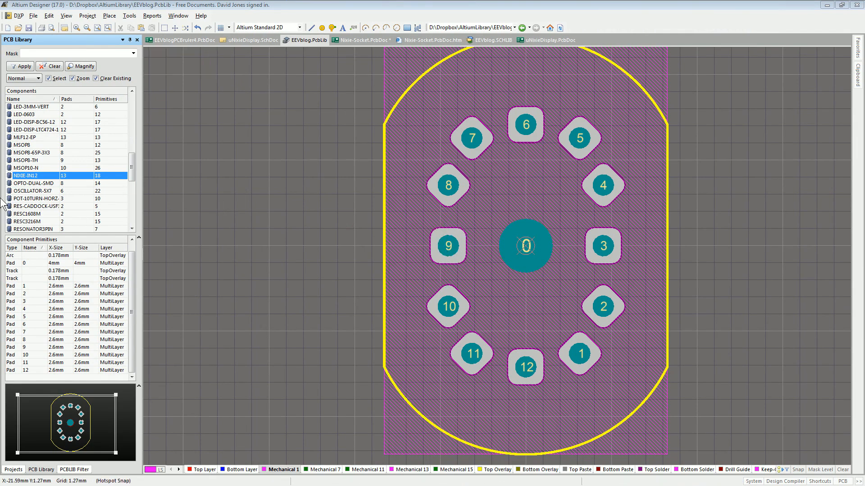
- Update the PCB with the NIXIE-IN12 library footprint using all update options and return to uNixieDisplay.PcbDoc
right_click(31, 176)
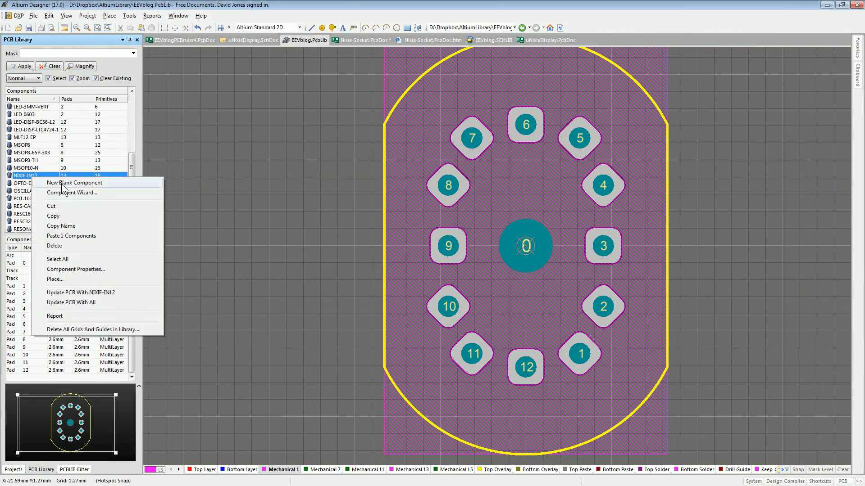
left_click(102, 294)
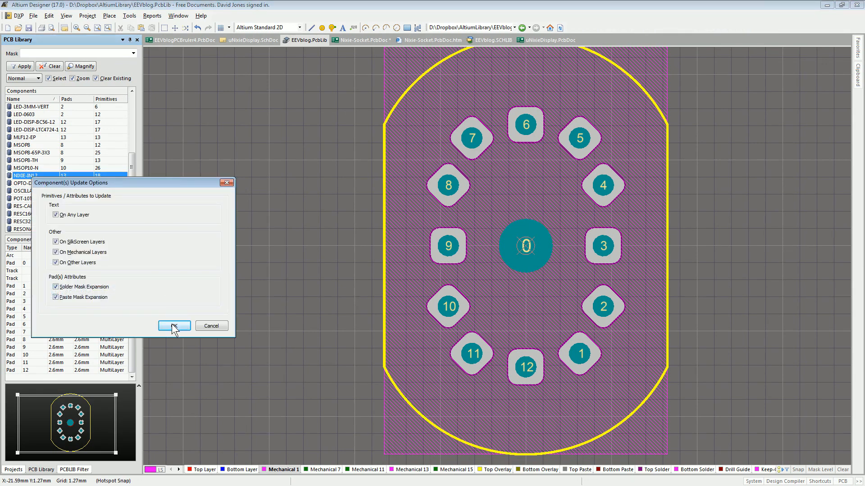
left_click(173, 326)
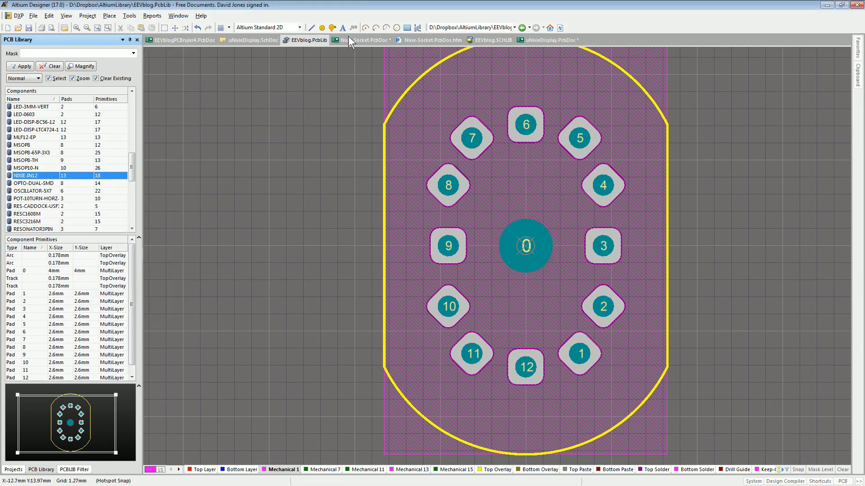
left_click(543, 40)
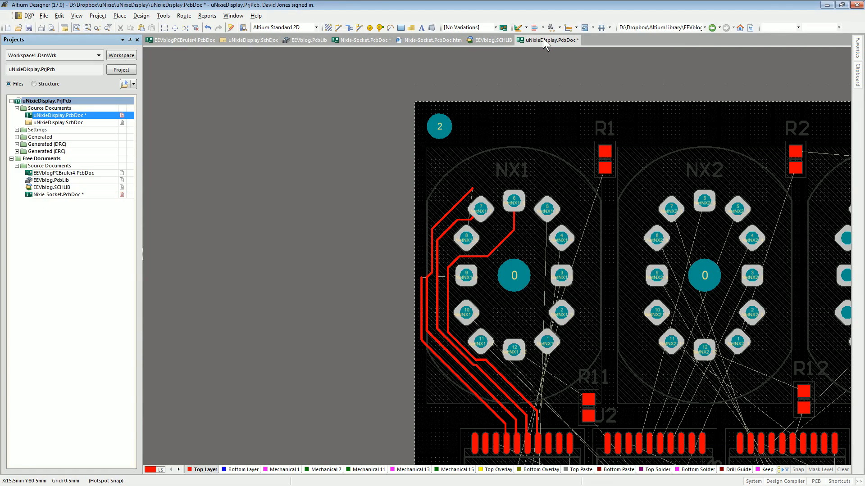
- Extend the open NetNX1_8 track over pad 7 and down between NX1 pads 6 and 7
scroll(496, 207, "up", 5, "ctrl")
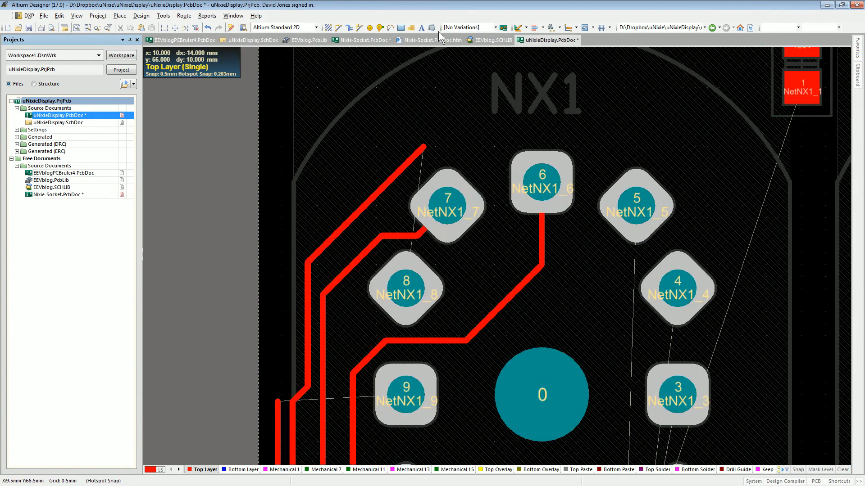
left_click(339, 27)
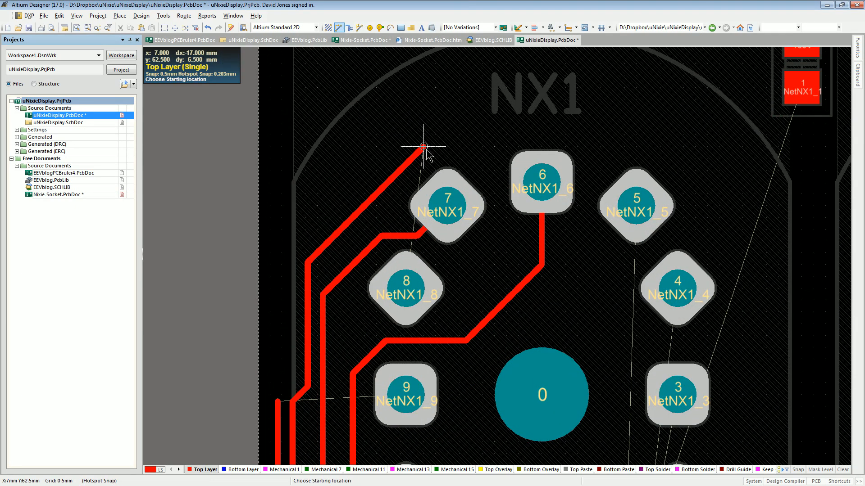
left_click(424, 146)
left_click(500, 186)
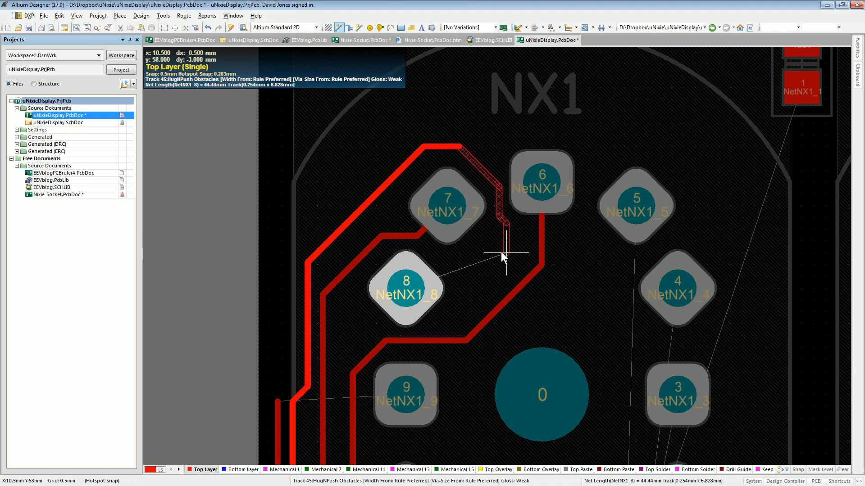
key("Escape")
key("Escape")
right_click_drag(511, 268, 396, 117)
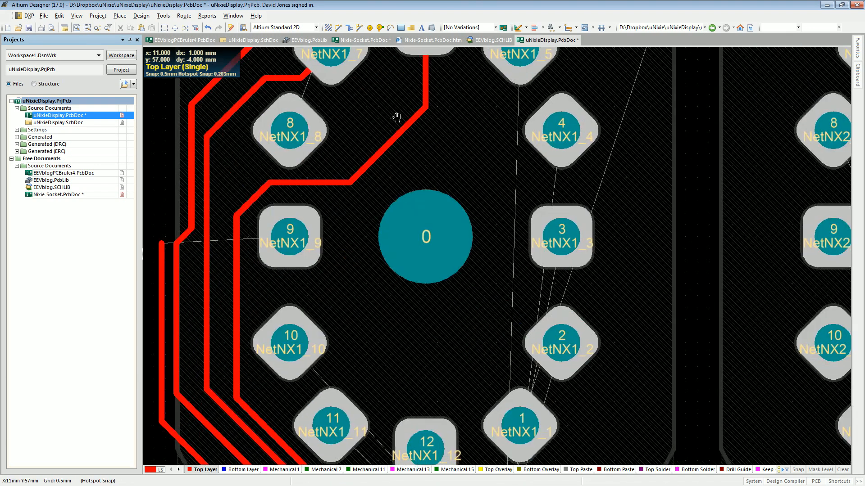
scroll(419, 188, "down", 4, "ctrl")
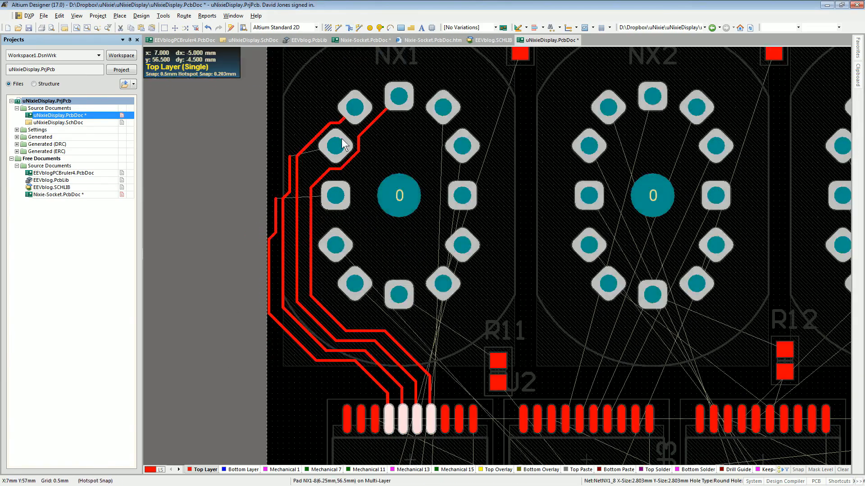
- Finish routing the open NetNX1_8 and NetNX1_9 tracks to their pads on NX1
scroll(339, 144, "up", 2, "ctrl")
left_click(330, 310)
left_click(433, 230)
left_click(328, 370)
scroll(406, 270, "down", 2, "ctrl")
scroll(405, 328, "up", 2, "ctrl")
- Select U1's four middle lower-row pads and multi-route them a short way into the chip outline
left_click_drag(439, 329, 353, 306)
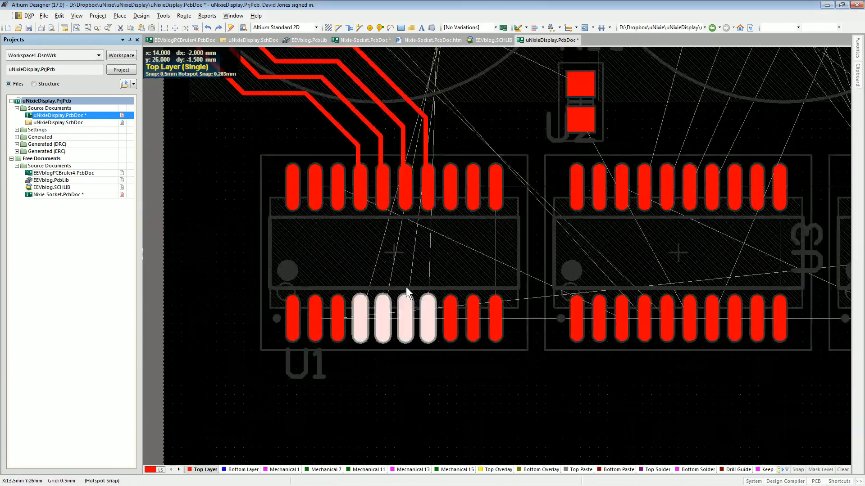
left_click(349, 28)
left_click(406, 311)
left_click(404, 279)
key("Escape")
scroll(554, 174, "up", 3)
- Extend the four tracks from U1's lower-row pads through the gap before U2 and up to NX1's pads facing NX2
left_click(163, 15)
left_click(183, 289)
left_click(414, 205)
left_click(389, 231)
left_click(319, 350)
left_click(581, 448)
left_click(521, 447)
scroll(500, 293, "down", 2)
left_click(349, 28)
left_click(501, 292)
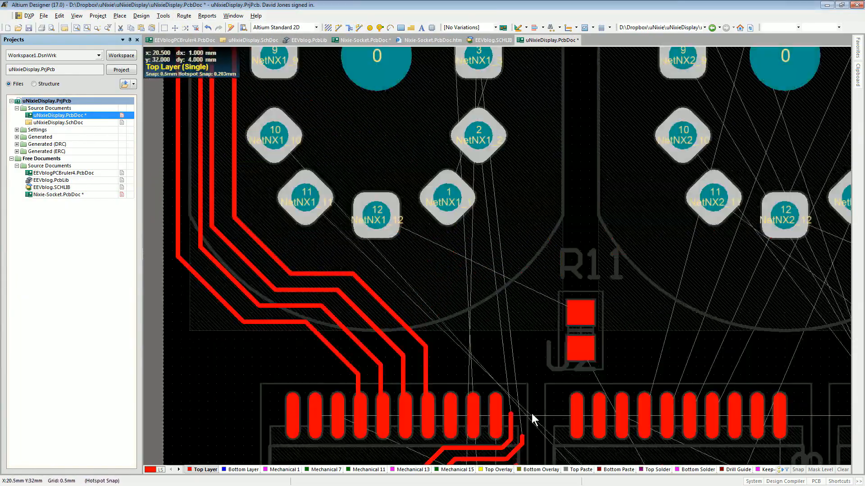
left_click(455, 388)
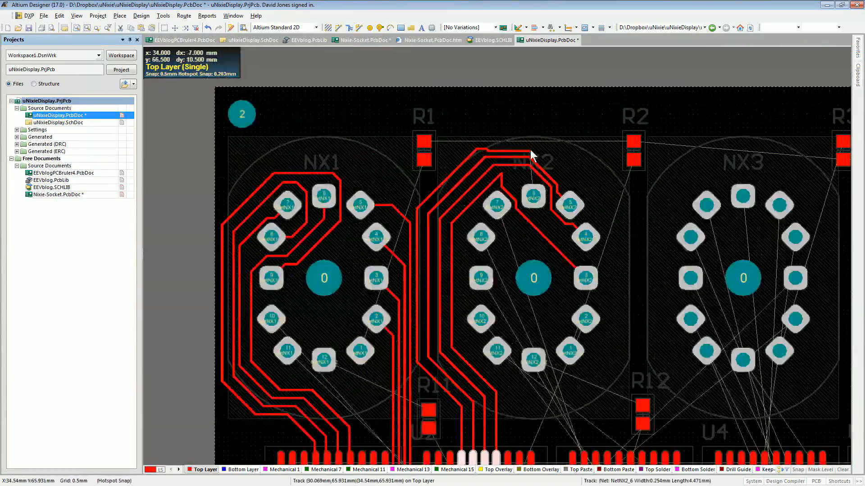
- Multi-route U2's middle lower-row pads beneath U1 and up along the board edge
scroll(531, 153, "up", 3, "ctrl")
scroll(598, 274, "down", 4, "ctrl")
scroll(598, 275, "up", 2, "ctrl")
left_click(350, 27)
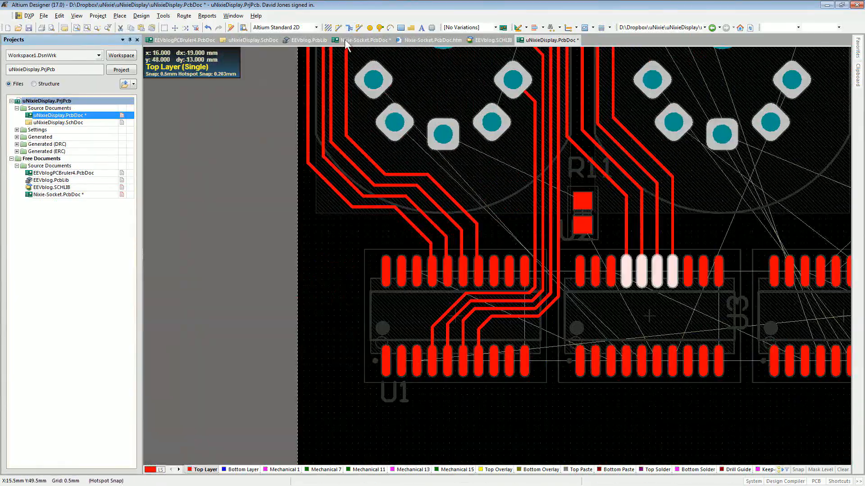
left_click(642, 361)
left_click(353, 237)
scroll(353, 237, "down", 2, "ctrl")
key("Escape")
- Route the tracks from U2's lower row through vias on the bottom layer to NX1 pads 10 and 11
key("shift+s")
scroll(525, 298, "up", 3, "ctrl")
left_click(525, 295)
left_click(240, 163)
right_click_drag(450, 276, 657, 457)
key("KP_Multiply")
left_click(354, 294)
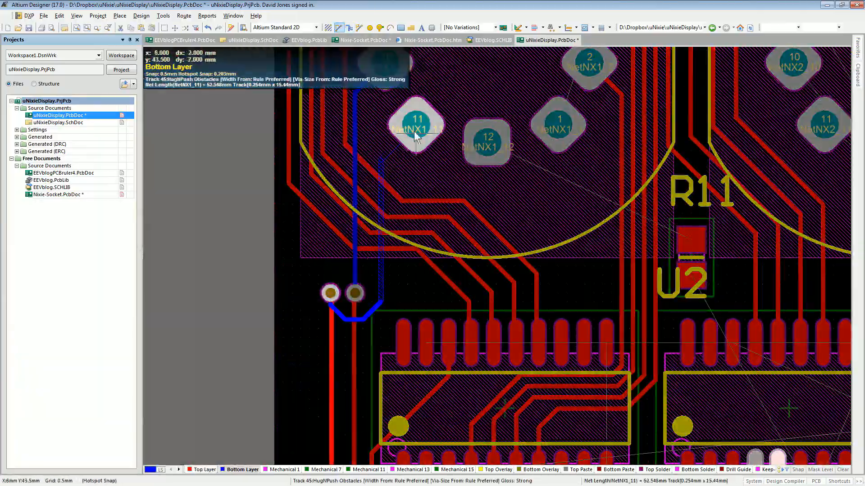
left_click(412, 126)
- Move R11 below U2's lower-row pads and save the board
scroll(379, 201, "down", 3, "ctrl")
left_click_drag(379, 205, 444, 377)
scroll(444, 377, "up", 3, "ctrl")
left_click(449, 305)
scroll(390, 264, "down", 4, "ctrl")
key("ctrl+s")
- Multi-route U3's four middle lower-row pads below the chip and up through the gap between U2 and U3
scroll(432, 291, "up", 3, "ctrl")
left_click(349, 28)
left_click(469, 346)
key("Escape")
scroll(309, 180, "up", 3, "ctrl")
scroll(405, 288, "down", 3, "ctrl")
right_click_drag(441, 363, 432, 220)
left_click(513, 352)
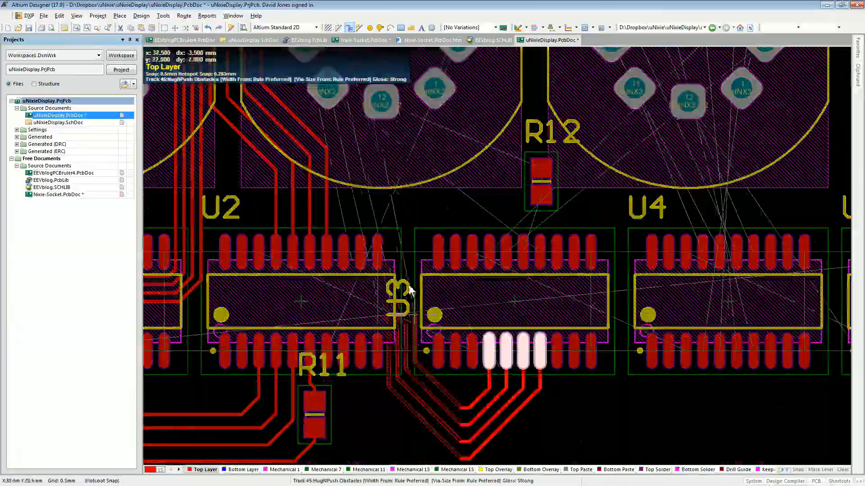
left_click(419, 386)
- Complete the four U3 tracks up to NX2, moving track segments in the gap between U2 and U3
scroll(419, 386, "up", 1, "ctrl")
key("m")
left_click(439, 280)
left_click(412, 389)
left_click(412, 374)
scroll(316, 270, "up", 4)
left_click(302, 360)
scroll(288, 289, "up", 3, "ctrl")
scroll(387, 252, "down", 5, "ctrl")
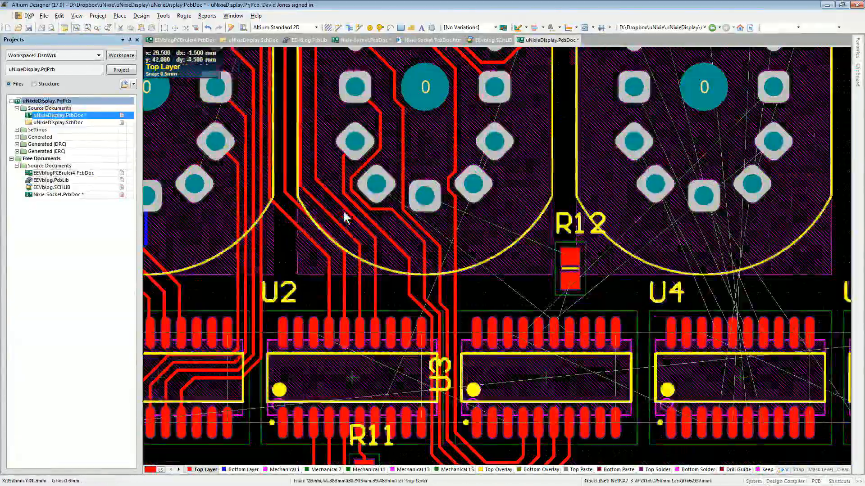
- Route the NX2 pad 11 net on the bottom layer and through a via to U3's upper row
key("shift+s")
scroll(413, 232, "down", 4, "ctrl")
scroll(484, 337, "up", 2, "ctrl")
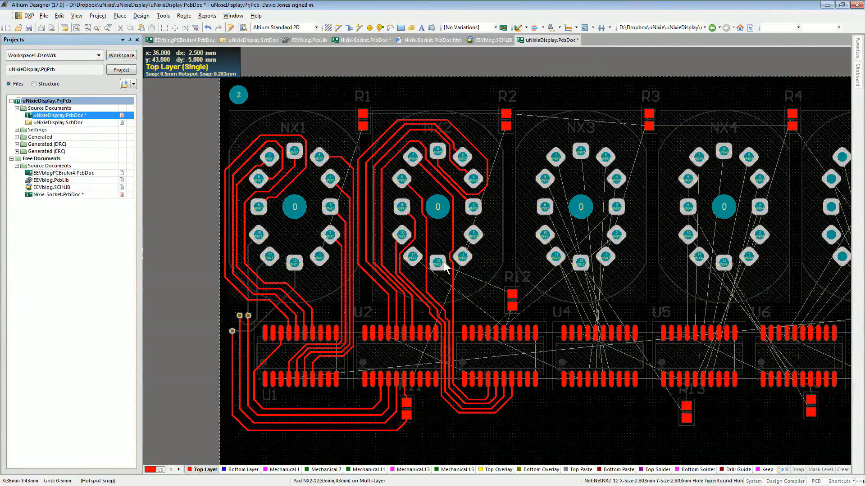
scroll(385, 365, "up", 3, "ctrl")
scroll(437, 390, "up", 2, "ctrl")
key("p")
key("t")
left_click(341, 349)
key("KP_Multiply")
left_click(363, 141)
scroll(450, 270, "up", 4)
scroll(406, 315, "down", 2, "ctrl")
left_click(352, 419)
left_click(300, 216)
left_click(403, 243)
right_click(411, 266)
- Route the NX2 connection around pads 1 and 2 on the side facing NX3 and save the board
scroll(412, 273, "up", 1, "ctrl")
left_click(425, 387)
left_click(424, 226)
right_click(424, 234)
scroll(429, 255, "down", 3, "ctrl")
scroll(408, 373, "up", 4, "ctrl")
key("p")
key("t")
left_click(382, 175)
left_click(581, 309)
left_click(617, 363)
key("ctrl+s")
scroll(297, 270, "down", 5, "ctrl")
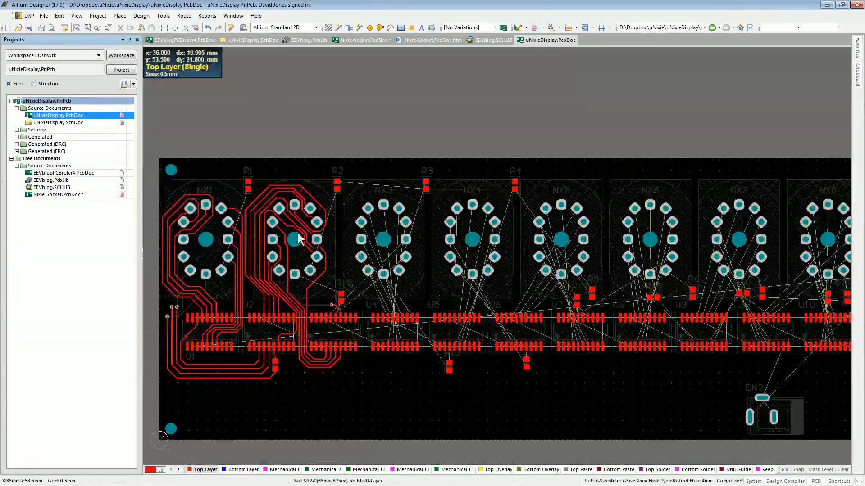
- Select U4's four middle upper-row pads and multi-route them to NX3 pads 8 to 11
scroll(270, 300, "up", 4, "ctrl")
right_click(587, 290)
left_click_drag(584, 322, 633, 359, "ctrl")
key("p")
key("m")
- Multi-route U4's four middle lower-row pads up the side of NX3 that faces NX4
left_click_drag(511, 363, 561, 400, "ctrl")
key("p")
key("m")
scroll(408, 104, "up", 3)
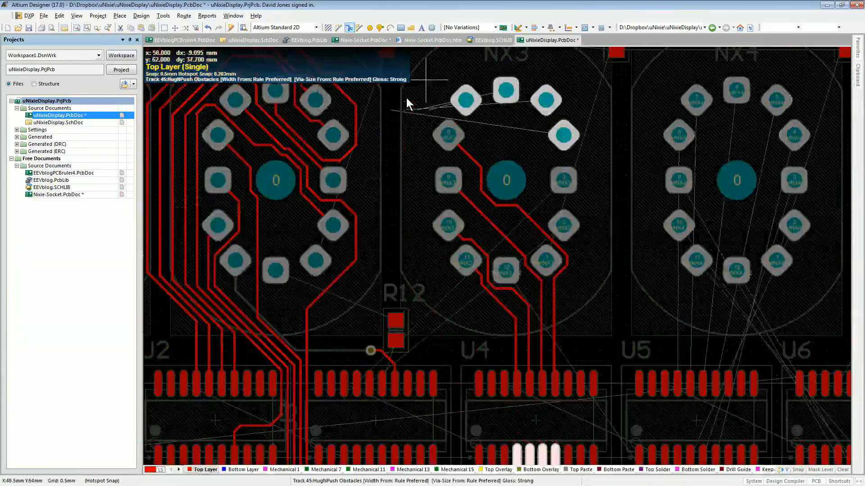
scroll(471, 243, "down", 1)
left_click(606, 391)
left_click(587, 109)
- Finish the open tracks over the top of NX3 to its pads 6 and 7
scroll(576, 112, "up", 3, "ctrl")
key("p")
key("t")
left_click(450, 222)
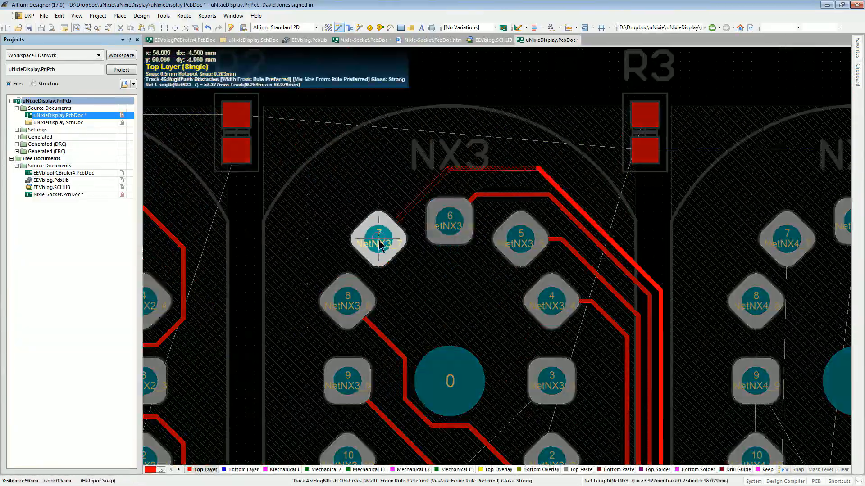
left_click(378, 245)
- Route the connection from U3's upper row to NX3 through a via beside R12 and the bottom layer
scroll(450, 270, "down", 2, "ctrl")
scroll(526, 294, "down", 3, "ctrl")
left_click(565, 204)
left_click(409, 357)
scroll(461, 339, "up", 2, "ctrl")
key("KP_Multiply")
left_click(611, 196)
scroll(423, 311, "up", 4, "ctrl")
left_click(423, 271)
left_click(504, 360)
- Move the routing beside R12 to make room for the new connection
key("m")
left_click(534, 314)
left_click(508, 289)
left_click(573, 322)
- Select U5's four middle upper-row pads and multi-route them up to NX4's pads
scroll(592, 316, "down", 4, "ctrl")
right_click_drag(611, 226, 218, 154)
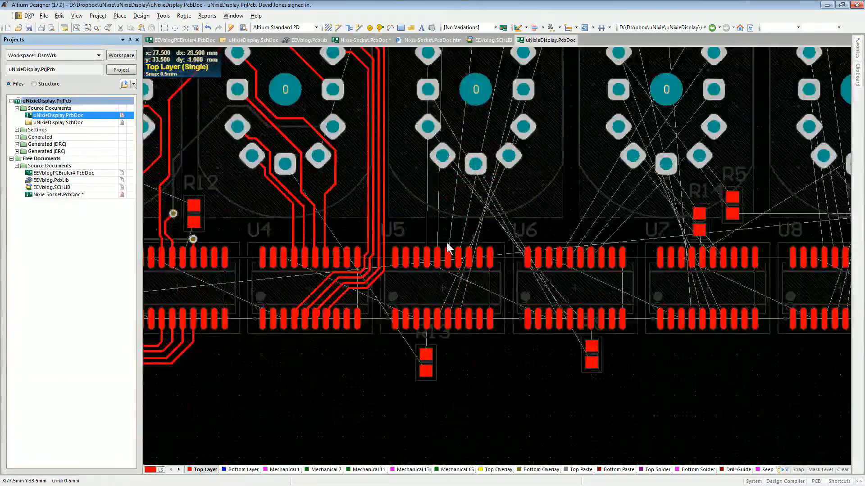
left_click_drag(425, 245, 466, 274, "ctrl")
scroll(467, 191, "up", 2, "ctrl")
left_click(396, 224)
scroll(390, 218, "down", 4, "ctrl")
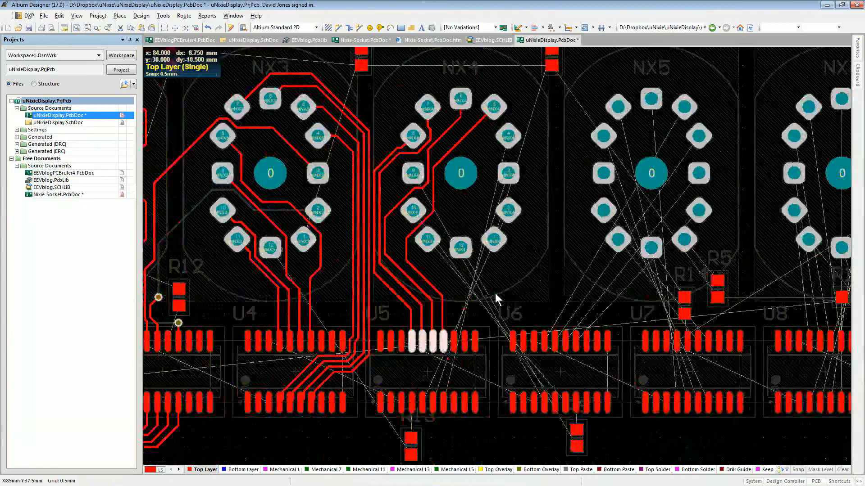
- Multi-route three of U5's lower-row pads between its pad rows and up the right side of NX4 to its pads
scroll(495, 293, "up", 4, "ctrl")
left_click(536, 209)
left_click(573, 208)
left_click(536, 154)
left_click(589, 209)
left_click(536, 100)
scroll(463, 309, "down", 3, "ctrl")
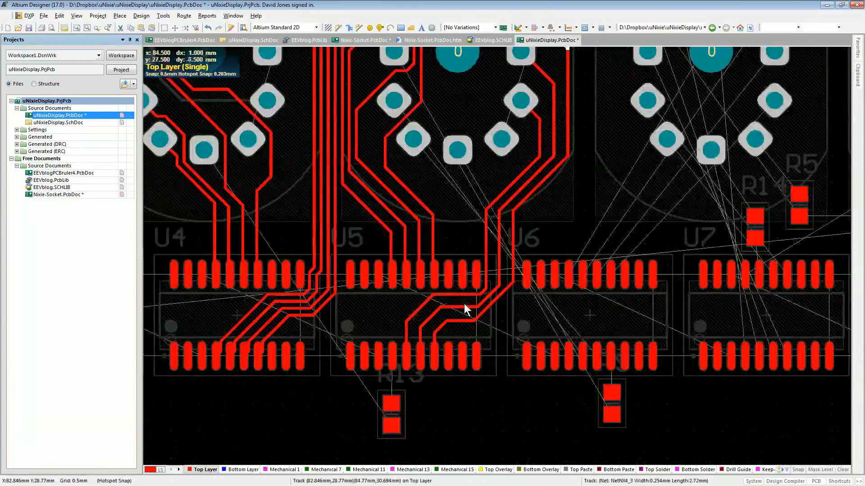
- Select U6's three middle lower-row pads and multi-route them through vias on the bottom layer to NX4's pads
scroll(483, 287, "up", 2, "ctrl")
scroll(513, 331, "down", 3, "ctrl")
left_click_drag(511, 322, 540, 311, "ctrl")
key("KP_Multiply")
left_click(510, 293)
scroll(510, 288, "up", 3)
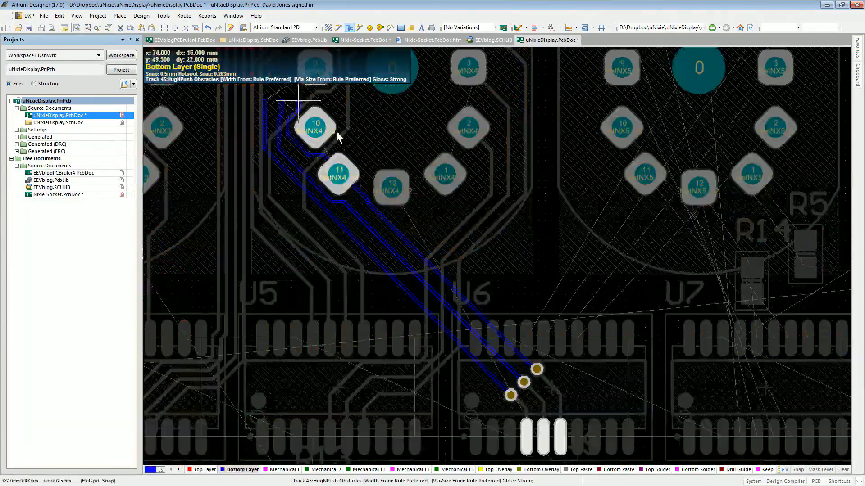
left_click(297, 189)
scroll(301, 217, "up", 5, "ctrl")
left_click(367, 213)
left_click(492, 255)
scroll(492, 255, "down", 5, "ctrl")
- Route U6's lower row to R9 on the top layer with a via beside R9, and save the board
key("KP_Multiply")
left_click(511, 377)
left_click(536, 376)
right_click_drag(535, 377, 726, 421)
scroll(274, 345, "up", 5, "ctrl")
left_click(425, 379)
left_click(328, 282)
left_click_drag(329, 282, 315, 295)
scroll(400, 257, "down", 8, "ctrl")
key("ctrl+s")
- Select four of U6's upper-row pads and multi-route them up between NX4 and NX5 and over NX5's top
scroll(399, 256, "up", 5, "ctrl")
left_click_drag(398, 340, 443, 367, "ctrl")
left_click(422, 353)
scroll(533, 176, "up", 2)
left_click(574, 334)
left_click(575, 234)
scroll(576, 234, "down", 3, "ctrl")
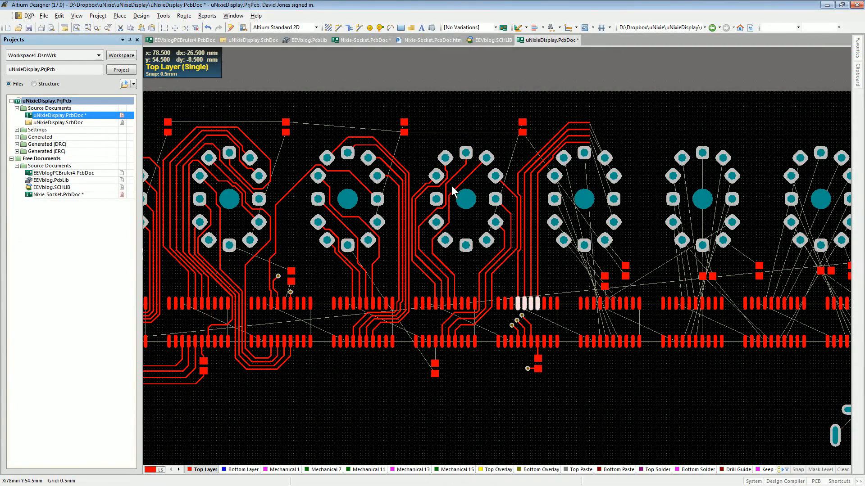
right_click_drag(398, 214, 532, 244)
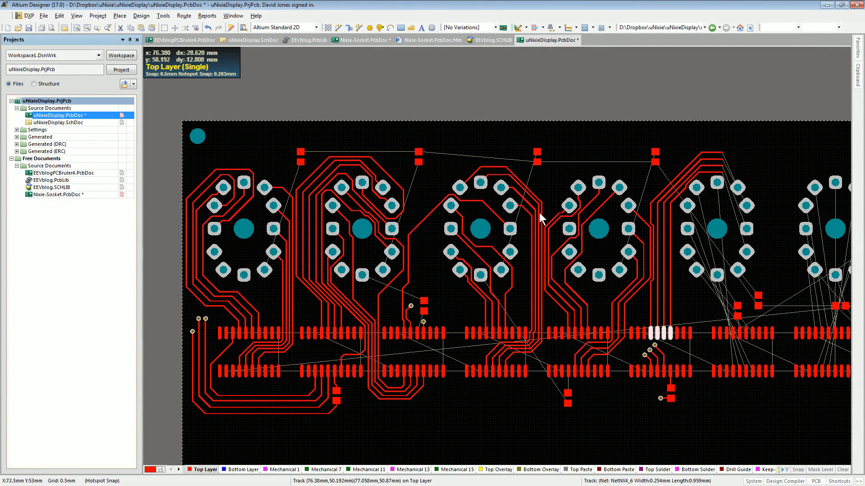
scroll(640, 228, "right", 1, "shift")
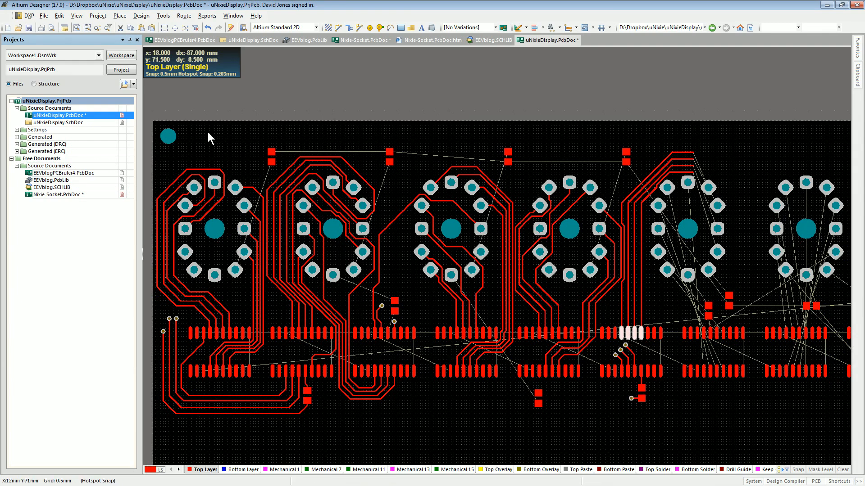
- Examine in the schematic how the TPIC6B595 driver outputs and DP resistors connect to Nixie tubes NX1 to NX5
left_click(84, 123)
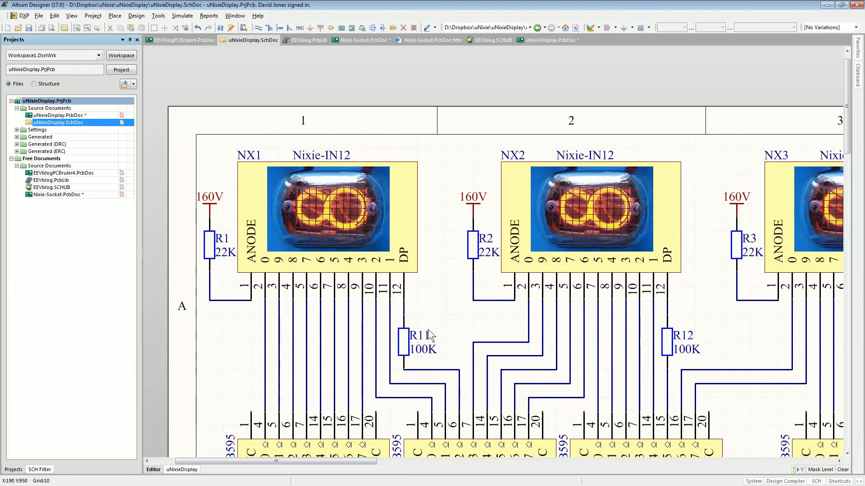
right_click_drag(613, 401, 601, 263)
scroll(593, 225, "down", 3, "ctrl")
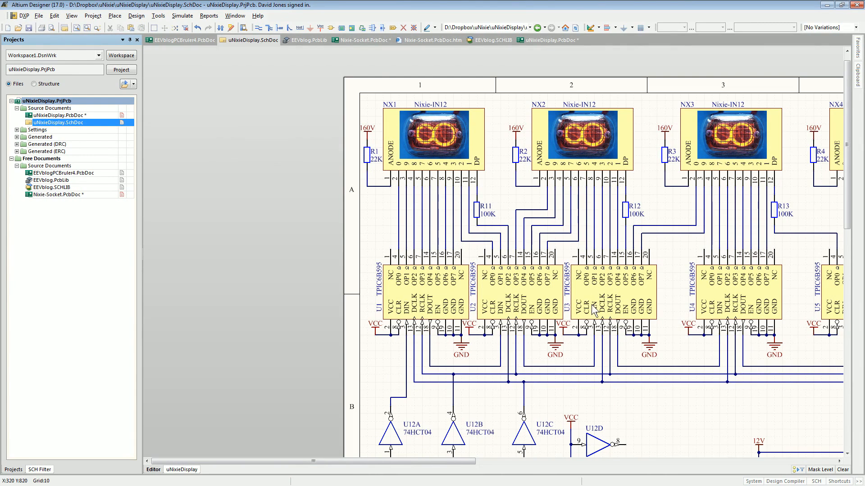
scroll(586, 265, "up", 3, "ctrl")
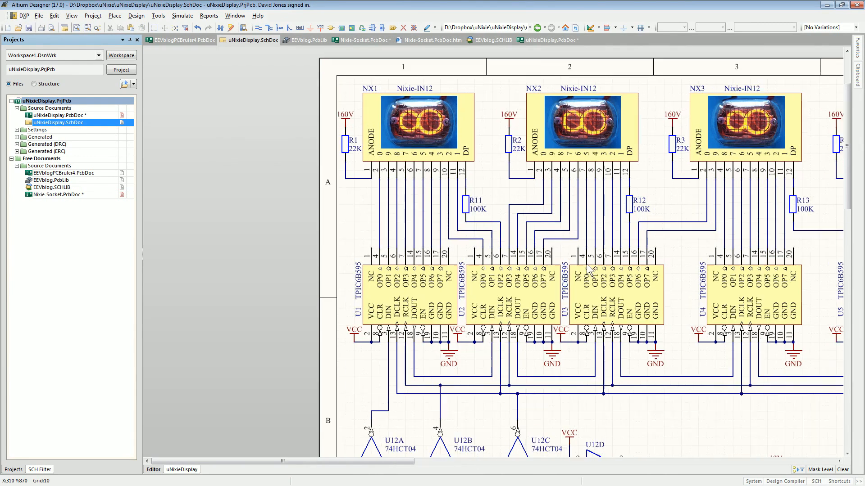
scroll(587, 252, "down", 1, "ctrl")
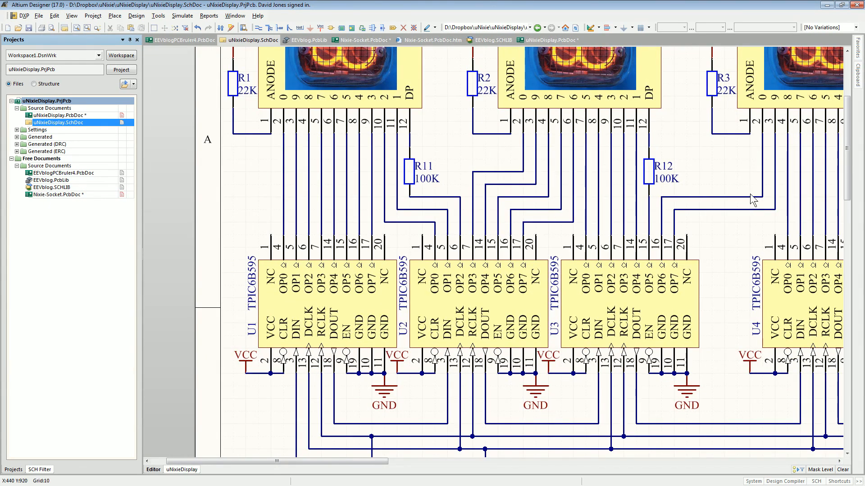
scroll(571, 203, "down", 5, "ctrl")
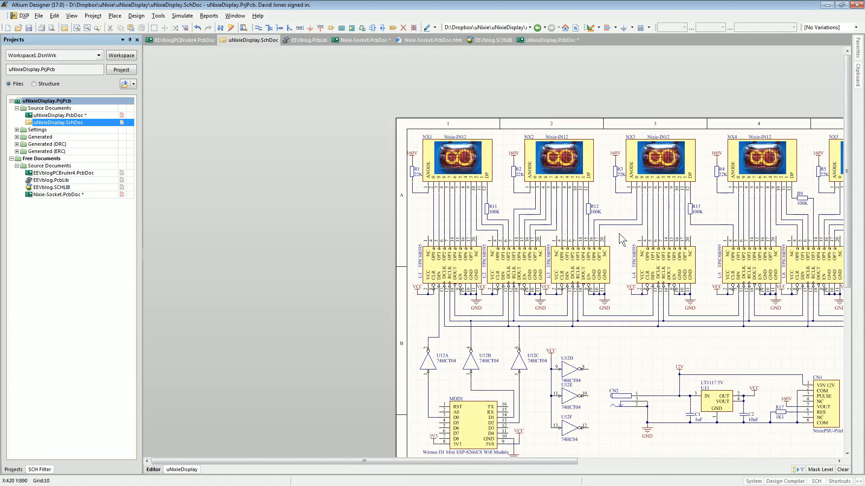
right_click_drag(572, 206, 529, 240)
scroll(587, 234, "up", 2, "ctrl")
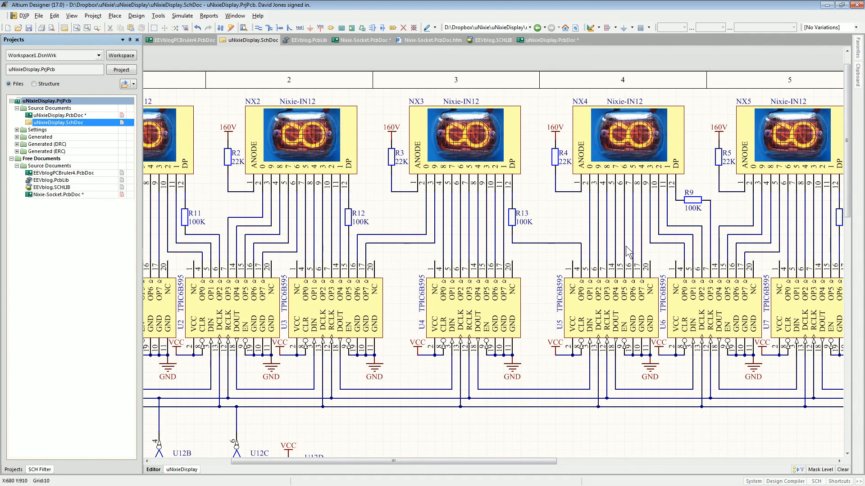
scroll(629, 254, "down", 5, "ctrl")
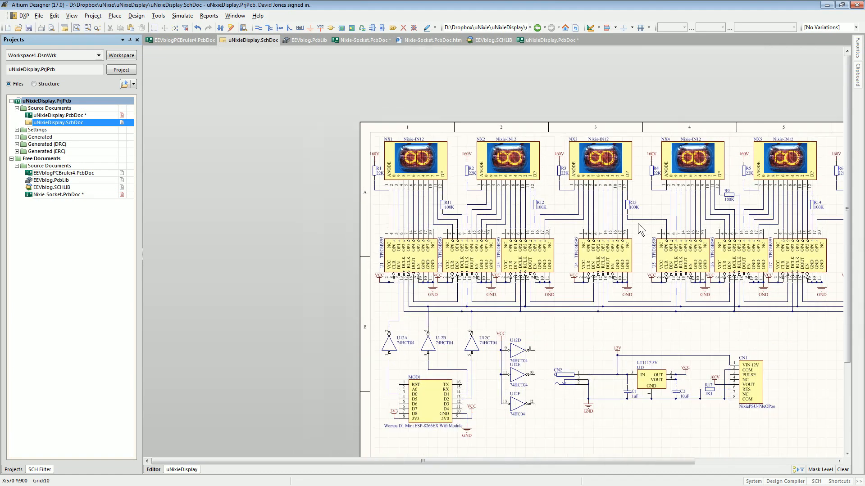
right_click_drag(638, 224, 516, 231)
scroll(517, 231, "up", 1, "ctrl")
right_click_drag(386, 248, 533, 249)
scroll(560, 263, "up", 2, "ctrl")
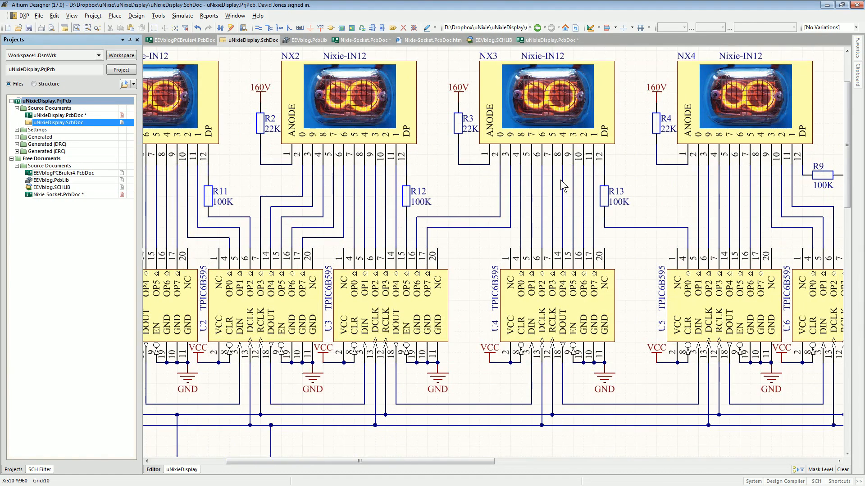
scroll(441, 232, "down", 4, "ctrl")
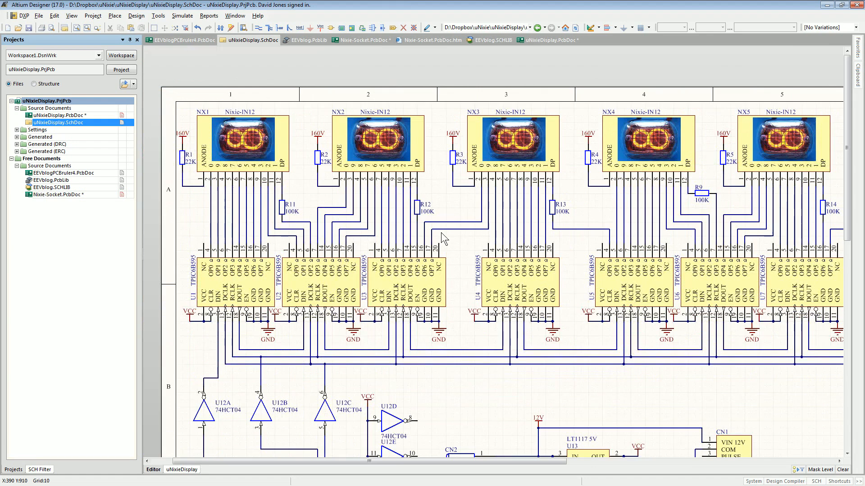
right_click_drag(586, 247, 526, 235)
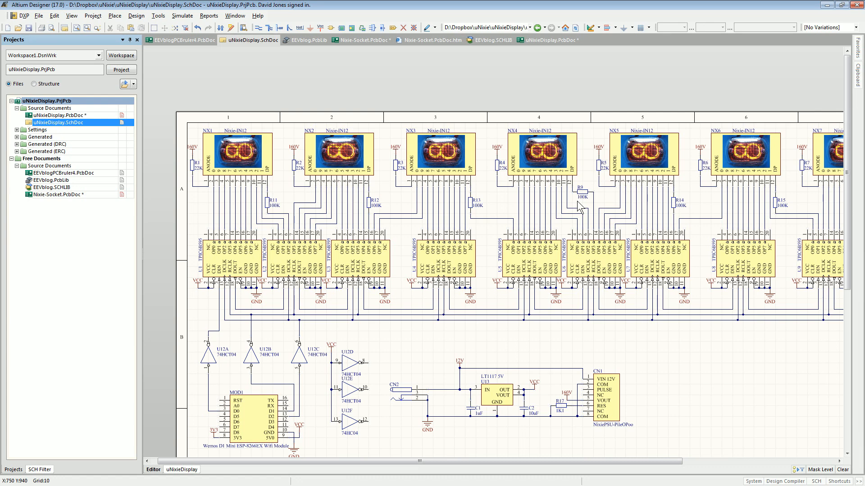
- Return to the PCB, multi-route four tracks between NX7 and NX8 over NX8's top, and delete the unwanted segment
left_click(551, 40)
scroll(506, 279, "up", 2, "ctrl")
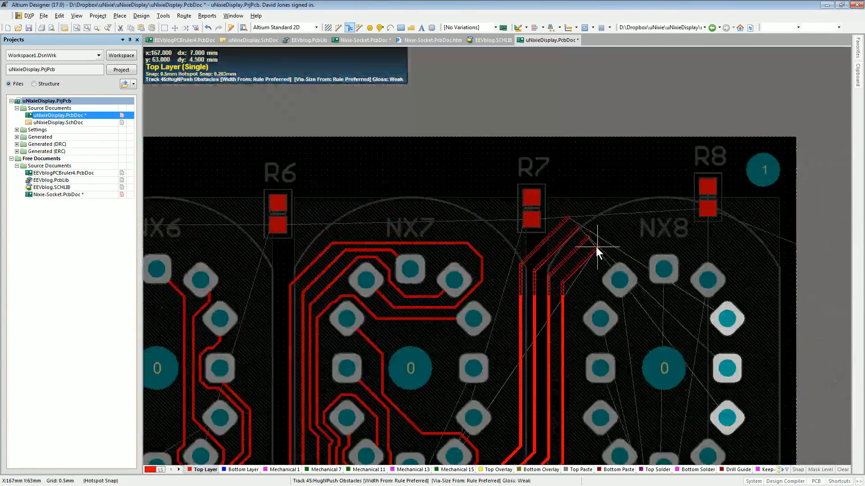
left_click(595, 247)
left_click(595, 132)
right_click(594, 132)
left_click(423, 347)
key("Delete")
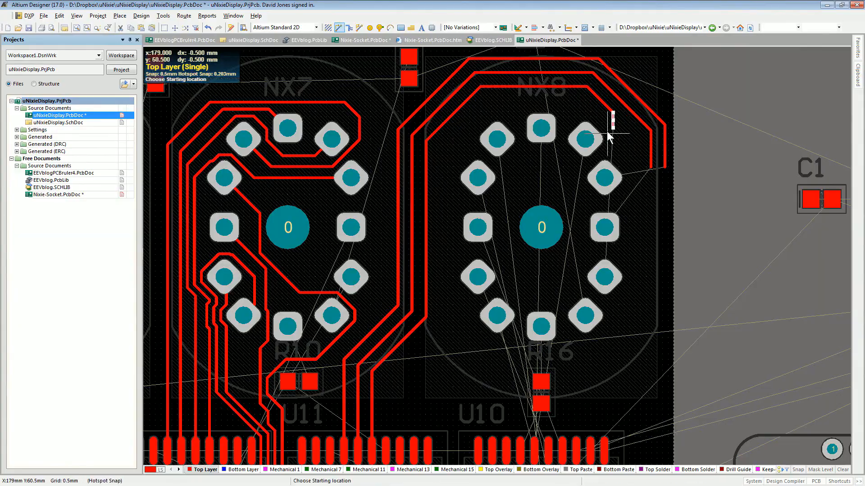
- Finish the open tracks around NX8 to its upper and right-side pads
left_click(608, 135)
left_click(603, 177)
scroll(541, 270, "down", 4)
left_click(521, 374)
scroll(527, 270, "up", 5)
left_click(392, 243)
right_click(391, 245)
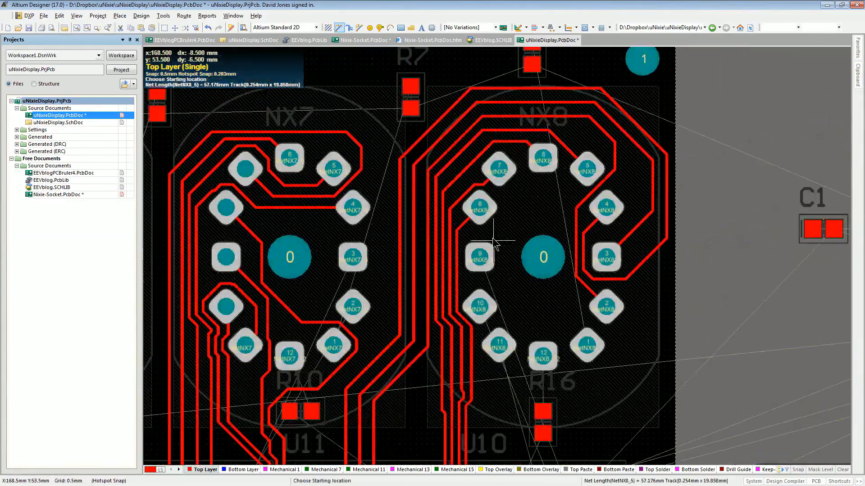
- Route the remaining connections of NX8 and R16 to U10's upper and lower pad rows
scroll(450, 270, "down", 5)
scroll(440, 272, "up", 3, "ctrl")
scroll(440, 272, "down", 1, "ctrl")
left_click_drag(580, 203, 528, 203)
scroll(541, 270, "up", 2)
left_click(556, 365)
left_click(496, 141)
left_click(517, 412)
left_click(404, 129)
left_click(464, 125)
scroll(585, 298, "up", 3, "ctrl")
left_click(659, 281)
scroll(585, 299, "down", 2, "ctrl")
scroll(490, 401, "down", 3, "ctrl")
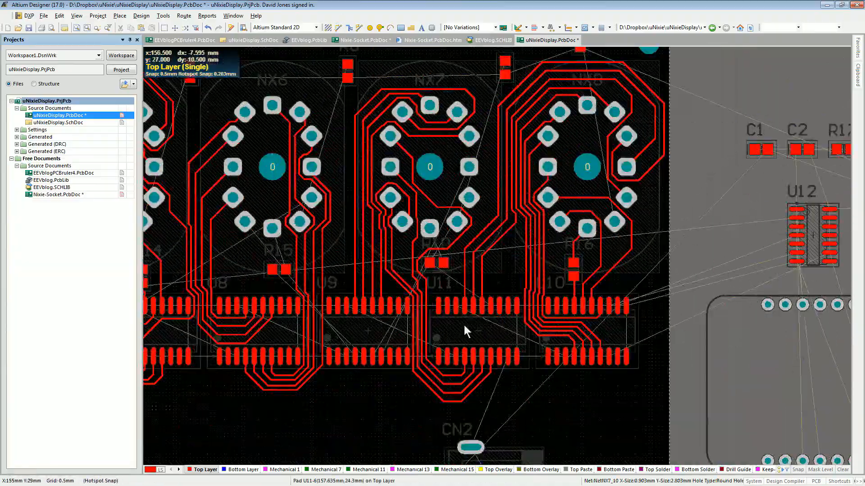
- Route the next open connections around the driver chips and resistors below NX6 to NX8
scroll(500, 236, "up", 2, "ctrl")
left_click(567, 331)
left_click(327, 364)
left_click(374, 235)
scroll(379, 311, "up", 3, "shift")
scroll(488, 257, "down", 6, "ctrl")
scroll(645, 241, "up", 7, "ctrl")
left_click(753, 328)
left_click(768, 278)
left_click(621, 160)
scroll(644, 321, "down", 3, "shift")
scroll(647, 311, "down", 3, "ctrl")
- Route R15's net on the top layer between U8's pad rows and around its pin 1
key("KP_Multiply")
scroll(586, 297, "down", 4, "ctrl")
left_click_drag(465, 287, 459, 283)
scroll(464, 315, "up", 7, "ctrl")
left_click(464, 117)
key("KP_Multiply")
left_click(528, 269)
left_click(317, 275)
scroll(313, 297, "up", 4, "ctrl")
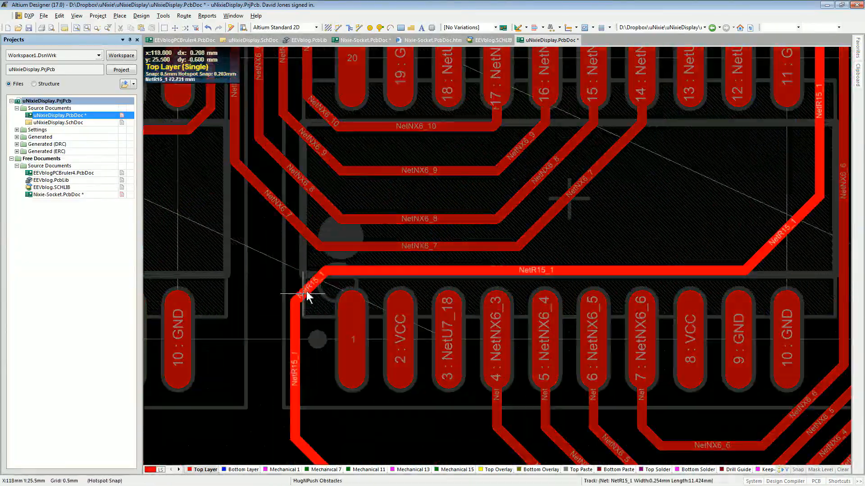
- Continue routing the open connections along the driver chip row
scroll(312, 299, "down", 5, "ctrl")
left_click(587, 335)
scroll(444, 270, "up", 4)
scroll(435, 271, "up", 3, "ctrl")
scroll(435, 271, "down", 4, "ctrl")
scroll(457, 432, "up", 5, "ctrl")
left_click(556, 235)
scroll(558, 239, "down", 4, "ctrl")
- Move R13 above U5's upper pad row and route its lower pad to U5's lower row
key("m")
key("m")
scroll(627, 151, "down", 5, "ctrl")
scroll(582, 297, "up", 4, "ctrl")
key("p")
key("t")
left_click(646, 360)
left_click(593, 213)
scroll(631, 202, "down", 1, "ctrl")
scroll(667, 168, "down", 4, "ctrl")
scroll(509, 131, "up", 4, "ctrl")
scroll(510, 131, "down", 4, "ctrl")
scroll(516, 281, "up", 4, "ctrl")
- Route another open connection in the driver chip area and adjust the placement around it
key("p")
key("t")
scroll(516, 280, "down", 4, "ctrl")
scroll(631, 268, "up", 4, "ctrl")
left_click(698, 116)
left_click(387, 305)
left_click(618, 280)
key("m")
key("m")
scroll(560, 217, "up", 3, "ctrl")
scroll(559, 99, "down", 3, "ctrl")
right_click_drag(643, 245, 679, 289)
- Route two open chip-to-chip connections between neighbouring drivers' lower and upper pad rows
key("p")
key("t")
left_click(652, 260)
left_click(481, 253)
right_click_drag(590, 240, 405, 227)
key("p")
key("t")
left_click(724, 280)
left_click(530, 191)
scroll(590, 315, "down", 2, "ctrl")
scroll(590, 315, "down", 3, "ctrl")
scroll(450, 319, "up", 3, "ctrl")
scroll(571, 301, "down", 3, "ctrl")
- Inspect the routed board in 3D from another angle and return to the 2D layout
key("3")
right_click_drag(571, 301, 504, 263, "shift")
key("2")
scroll(503, 262, "up", 4, "ctrl")
scroll(648, 203, "down", 4, "ctrl")
scroll(558, 198, "up", 5, "ctrl")
scroll(558, 199, "down", 3, "ctrl")
- Save the PCB and auto-route a single net in the driver chip area around U6
key("ctrl+s")
left_click(184, 16)
left_click(237, 59)
scroll(565, 309, "up", 5, "shift")
scroll(280, 264, "up", 6, "shift")
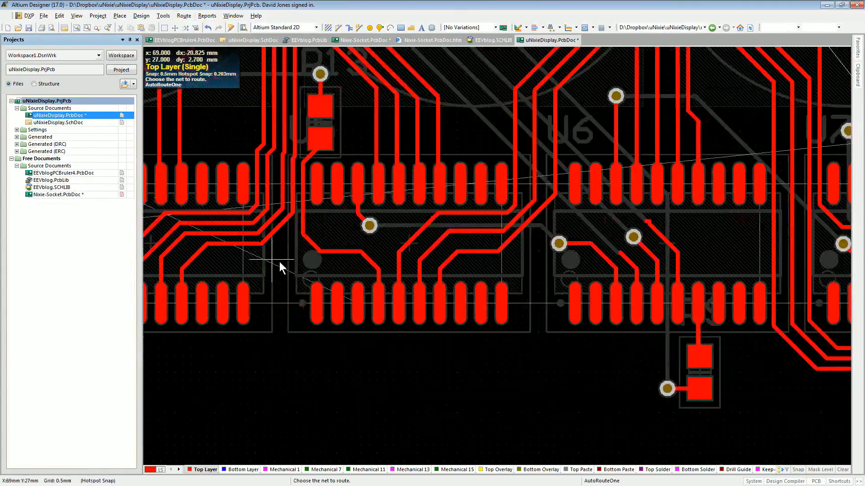
scroll(653, 251, "up", 5, "ctrl")
left_click(542, 203)
- Delete a routed object near U6 and show the bottom layer's routing around the driver chips
left_click(59, 15)
left_click(70, 61)
left_click(542, 203)
left_click(733, 210)
key("Delete")
left_click(511, 243)
key("KP_Multiply")
scroll(563, 331, "down", 5, "ctrl")
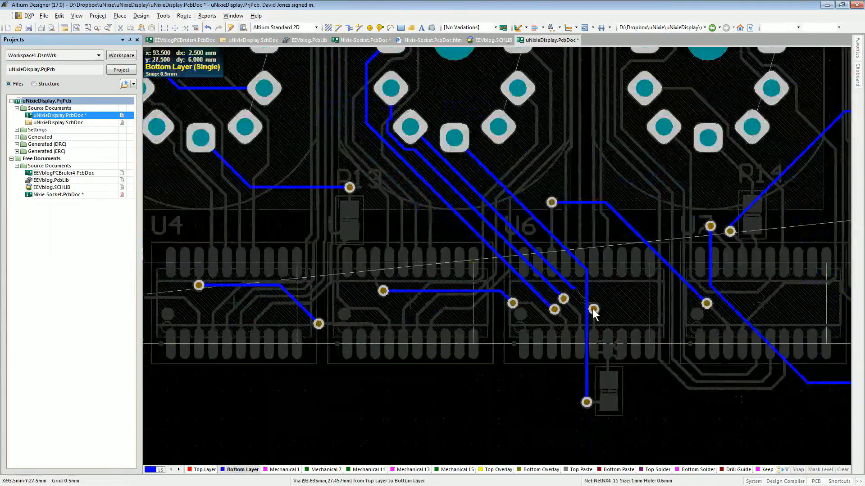
- Undo the last change, show all layers and examine the GND and NetNX4_12 tracks around U6
key("ctrl+z")
key("shift+s")
scroll(444, 135, "up", 2, "ctrl")
scroll(584, 236, "up", 4, "ctrl")
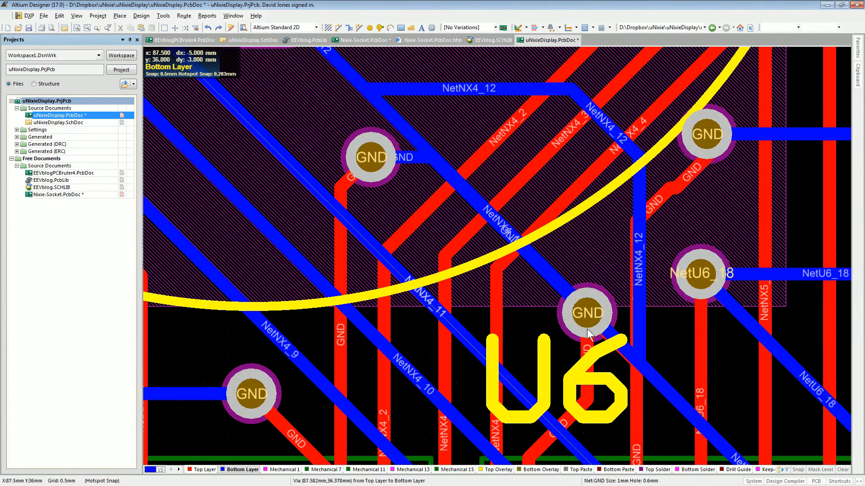
scroll(392, 155, "down", 3, "ctrl")
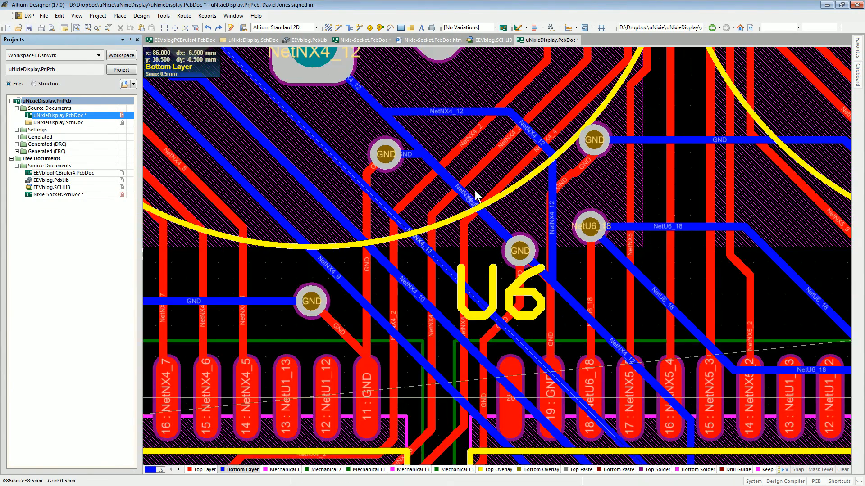
scroll(474, 190, "up", 3, "ctrl")
scroll(460, 176, "down", 5, "ctrl")
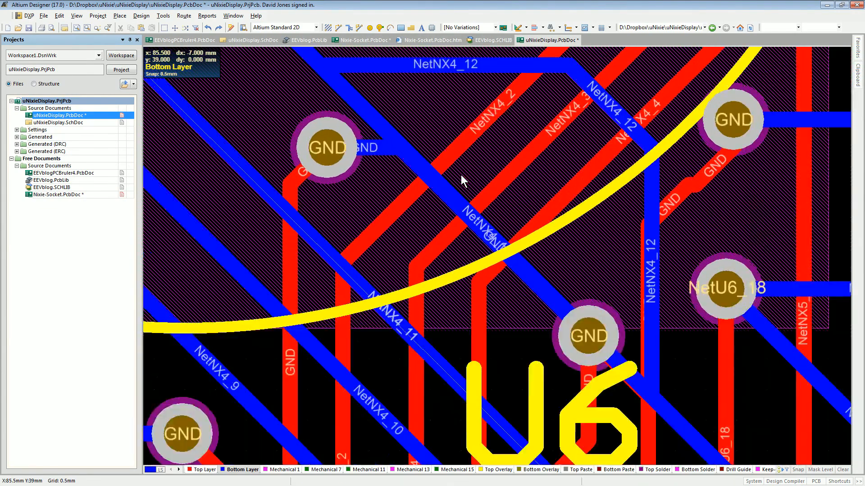
scroll(474, 217, "down", 2, "ctrl")
scroll(500, 230, "down", 3, "ctrl")
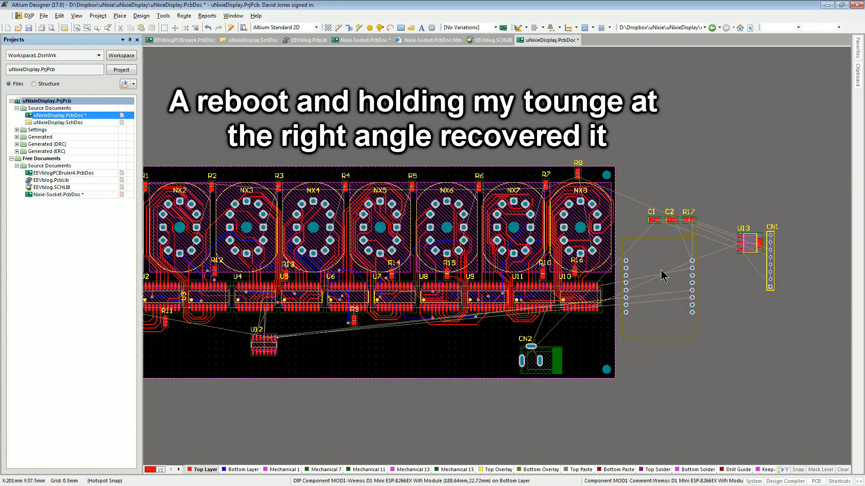
- Move the Wemos Wi-Fi module MOD1 onto the board over NX6, rotating it so its pin rows run down both sides of the tube footprint
left_click_drag(653, 225, 352, 273)
key("space")
left_click_drag(456, 268, 422, 259)
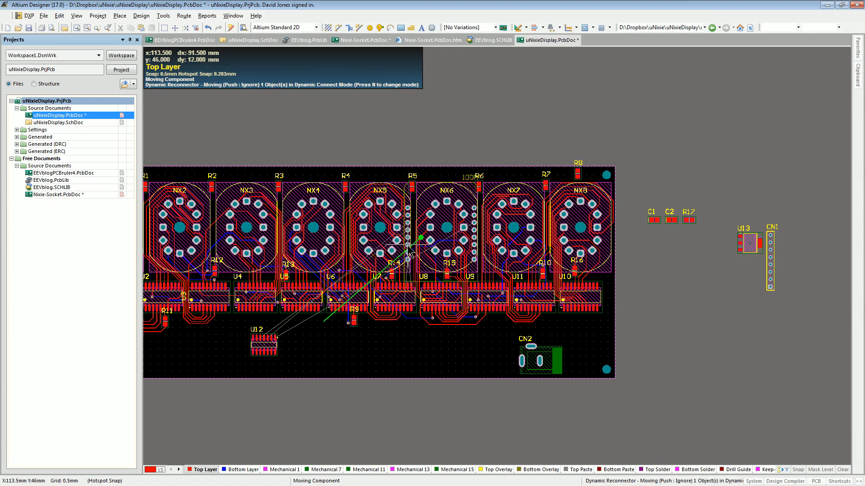
left_click_drag(411, 246, 556, 255)
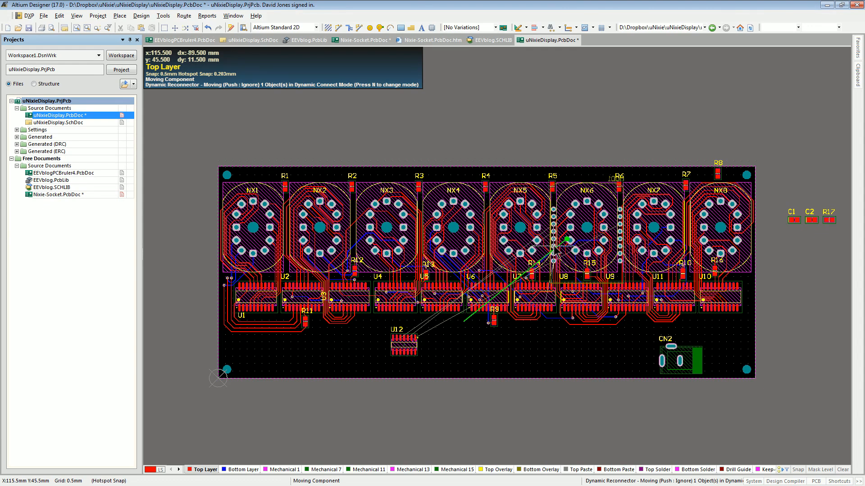
left_click_drag(556, 254, 548, 244)
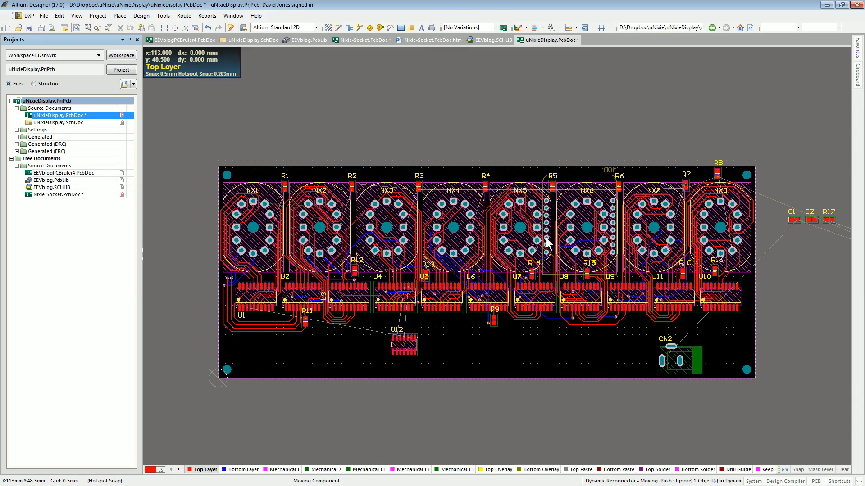
scroll(550, 243, "up", 5, "ctrl")
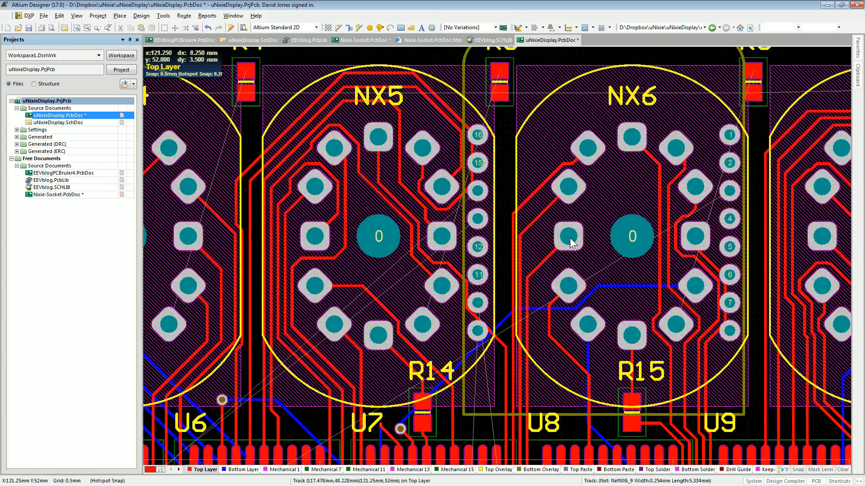
scroll(565, 241, "down", 1, "ctrl")
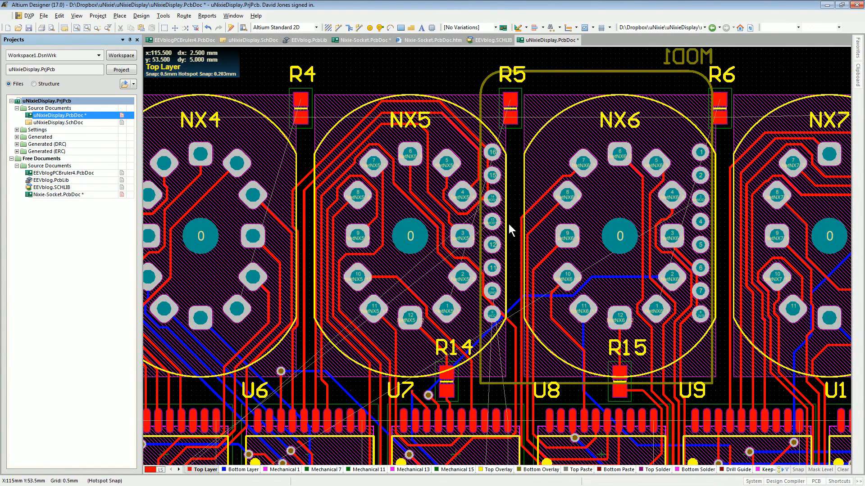
left_click_drag(516, 210, 498, 193)
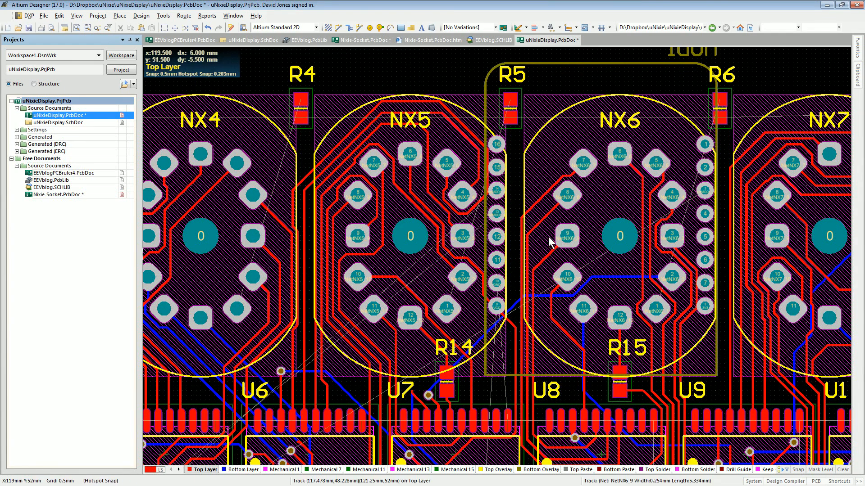
- Inspect the underside of the board in 3D around the MOD1 position and return to the 2D layout
scroll(535, 226, "down", 2, "ctrl")
key("3")
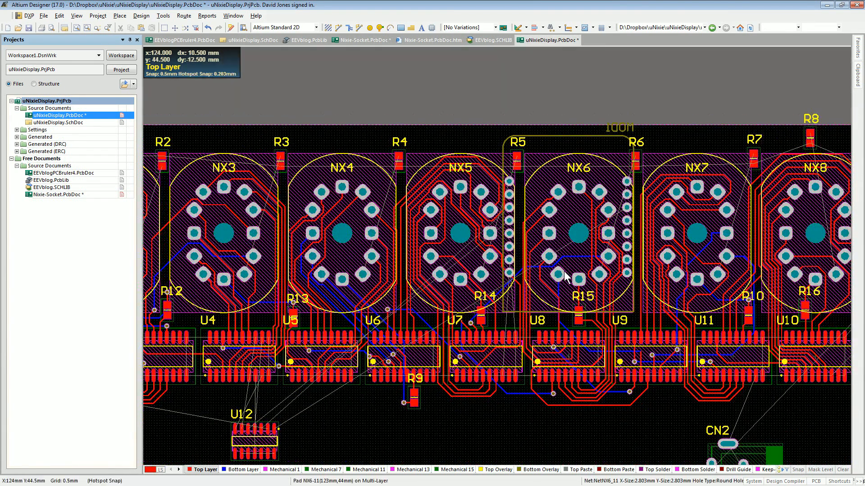
scroll(564, 272, "down", 6, "ctrl")
key("shift")
mouse_move(577, 252)
right_mouse_down("shift")
mouse_move(488, 195)
mouse_move(405, 199)
mouse_move(448, 305)
mouse_move(495, 257)
mouse_move(553, 304)
mouse_move(496, 252)
mouse_move(411, 218)
mouse_move(505, 245)
mouse_move(554, 280)
mouse_move(563, 347)
mouse_move(527, 245)
mouse_move(581, 353)
mouse_move(564, 313)
mouse_move(568, 293)
mouse_move(512, 184)
mouse_move(563, 302)
mouse_move(586, 234)
mouse_move(580, 239)
right_mouse_up("shift")
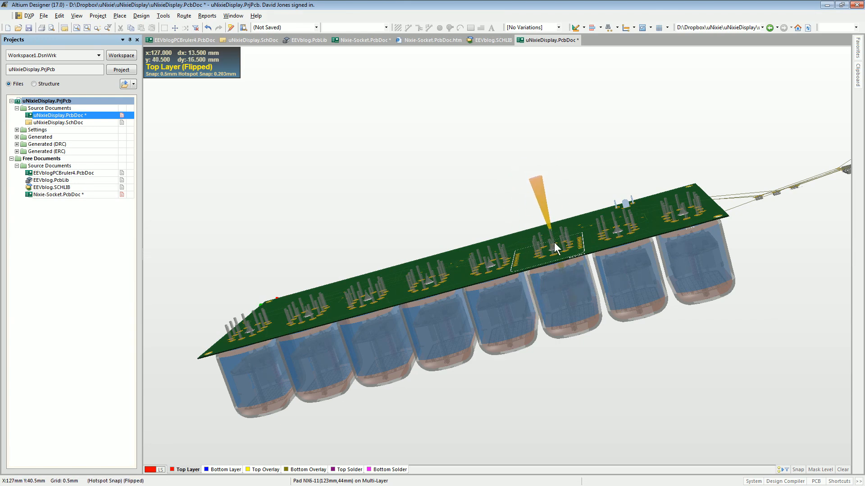
scroll(558, 236, "down", 3, "ctrl")
scroll(558, 237, "up", 4, "ctrl")
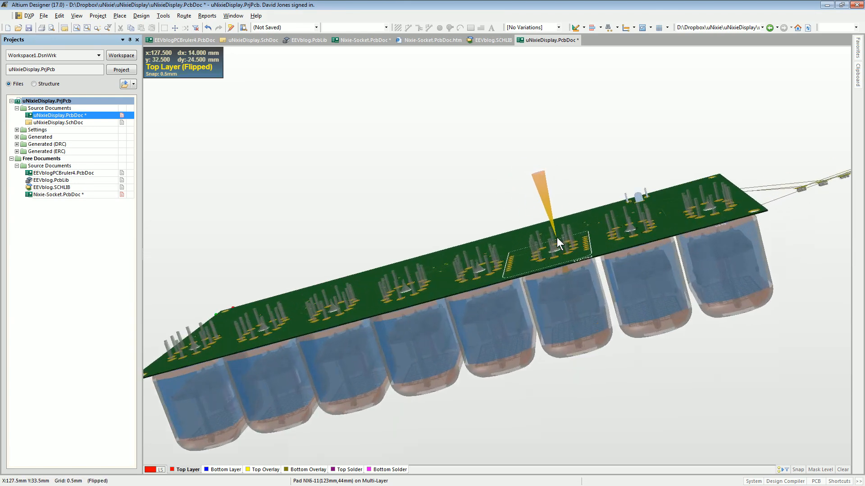
scroll(557, 237, "up", 2, "ctrl")
key("2")
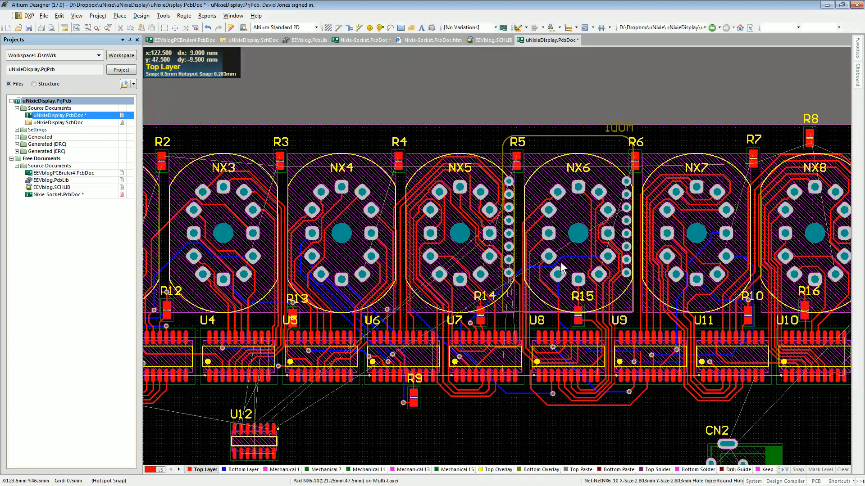
scroll(563, 263, "down", 4, "ctrl")
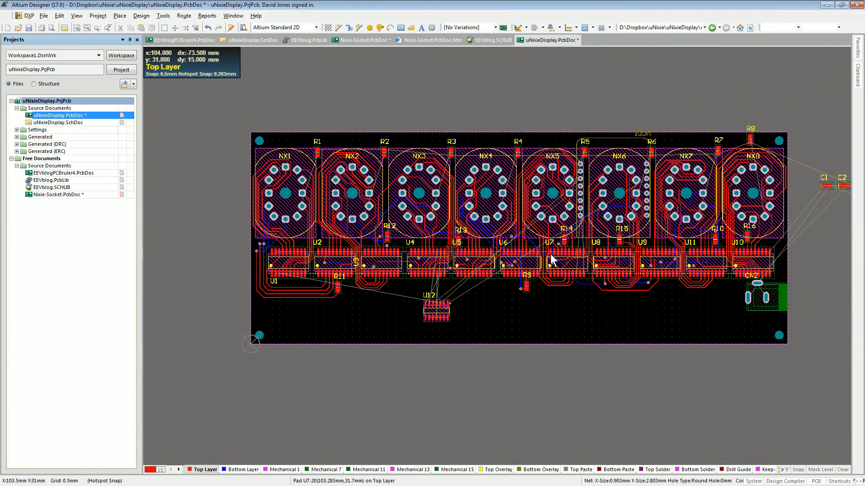
- Show the top layer alone and examine its tracks across all the Nixie tubes and driver chips
key("shift+s")
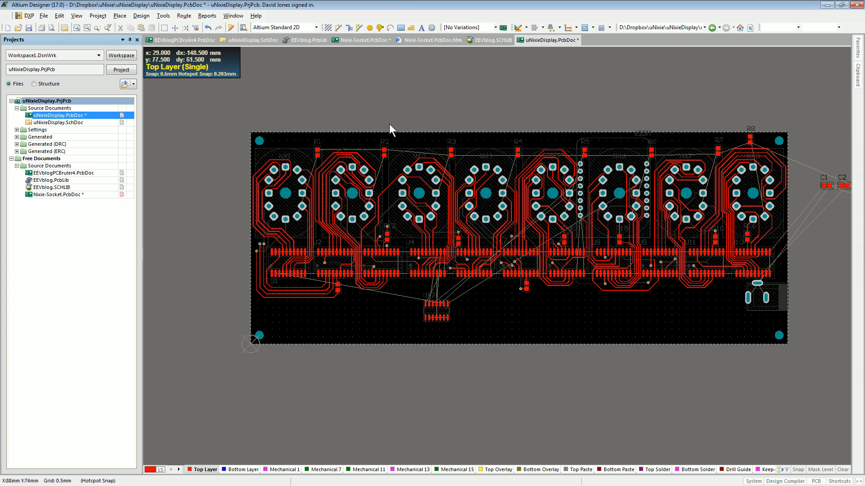
scroll(563, 166, "up", 2, "ctrl")
right_click_drag(639, 239, 597, 221)
scroll(668, 236, "up", 2, "ctrl")
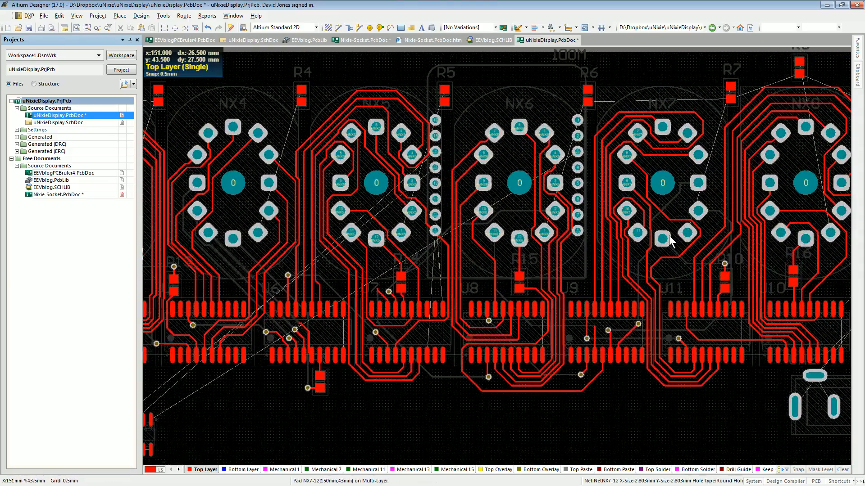
right_click_drag(669, 236, 691, 244)
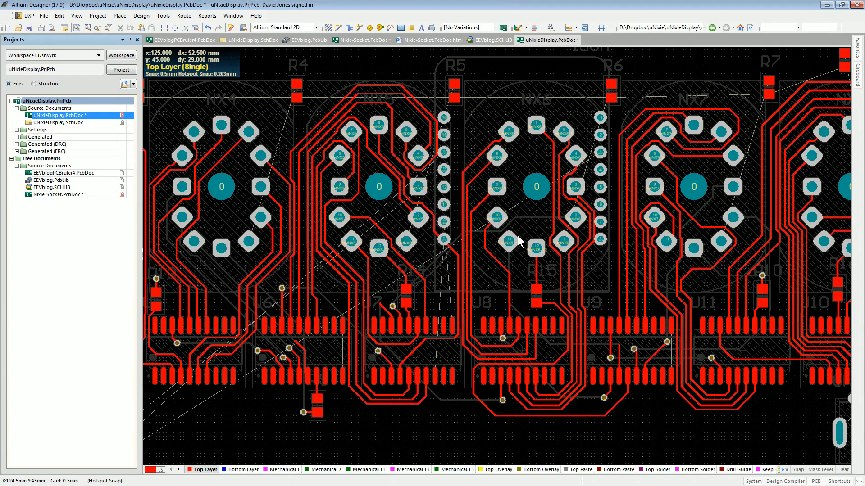
scroll(518, 241, "down", 1, "ctrl")
right_click_drag(405, 263, 568, 270)
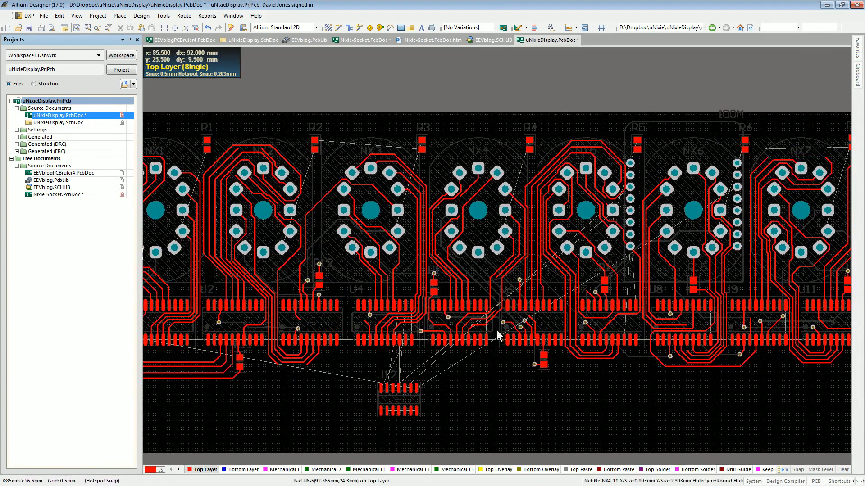
right_click_drag(770, 319, 712, 294)
right_click_drag(352, 269, 490, 254)
scroll(489, 254, "down", 1, "ctrl")
scroll(489, 254, "down", 3, "ctrl")
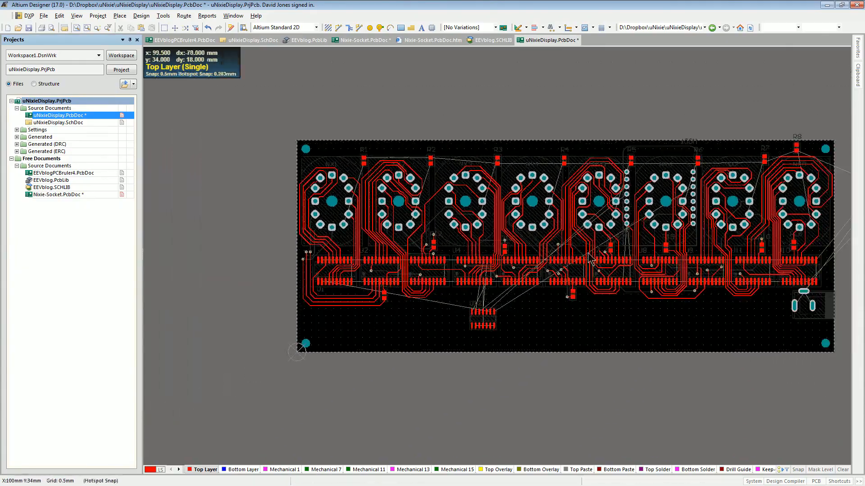
right_click_drag(584, 252, 509, 246)
scroll(509, 246, "up", 3, "ctrl")
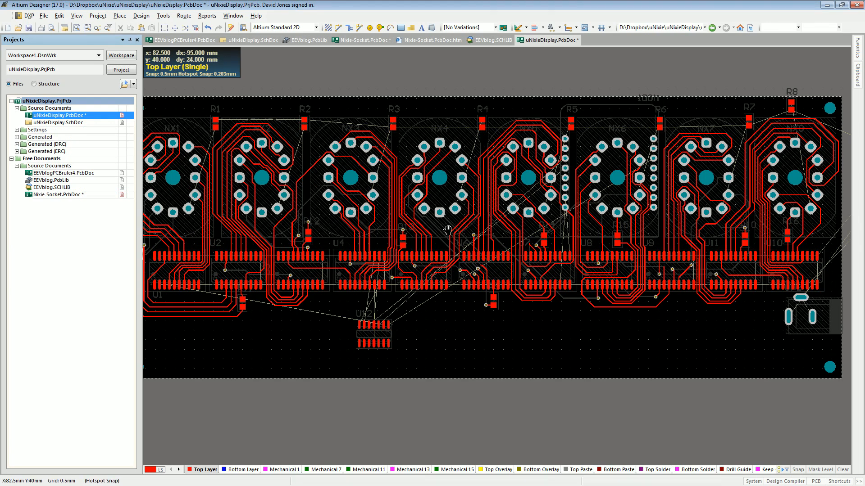
right_click_drag(447, 230, 464, 236)
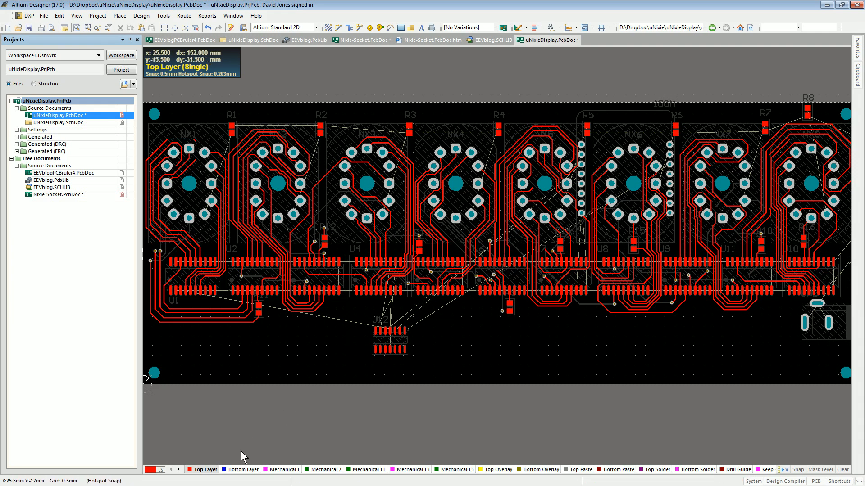
- Show the bottom layer alone and review its tracks between the Nixie tubes and driver chips
left_click(241, 470)
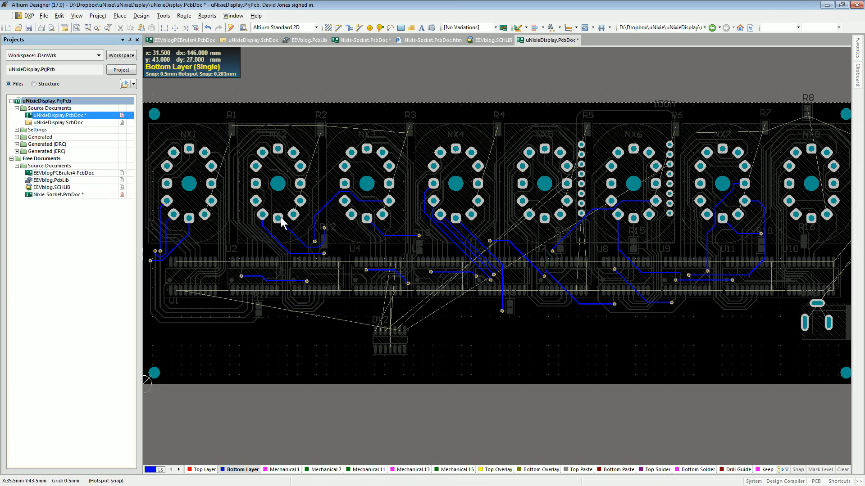
right_click_drag(735, 239, 667, 236)
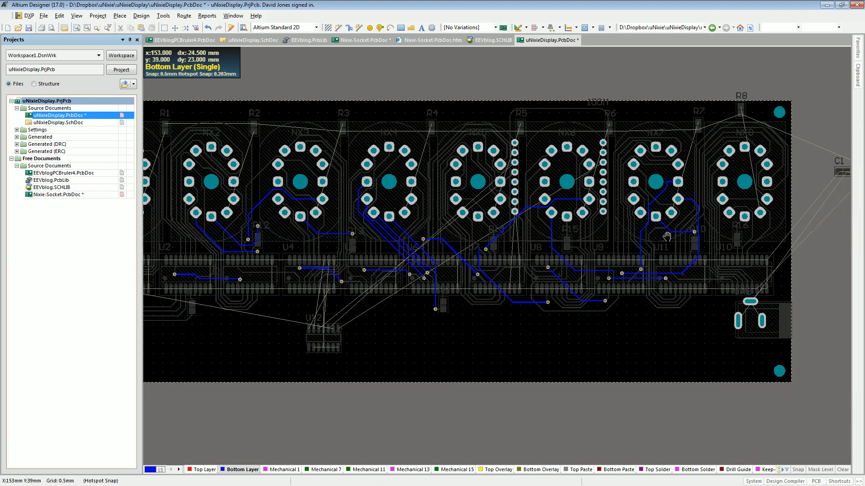
right_click_drag(597, 242, 653, 243)
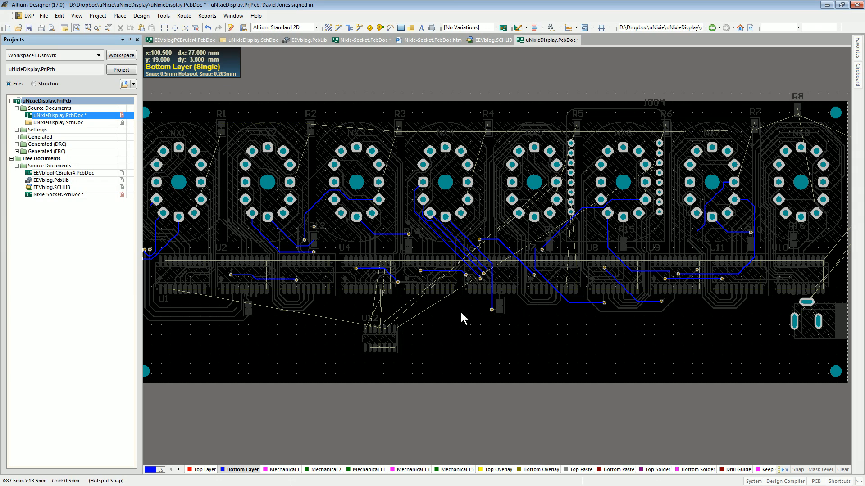
mouse_move(574, 250)
right_mouse_down()
mouse_move(599, 270)
mouse_move(566, 243)
right_mouse_up()
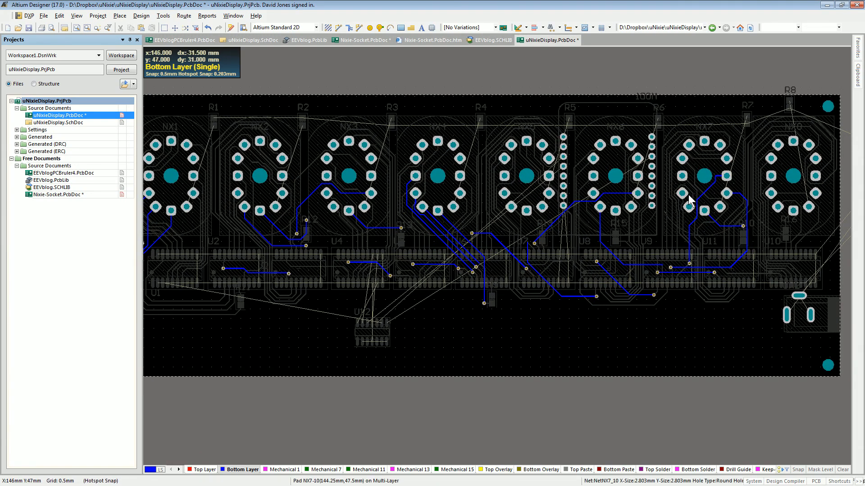
scroll(635, 206, "down", 3, "ctrl")
scroll(617, 208, "up", 3, "ctrl")
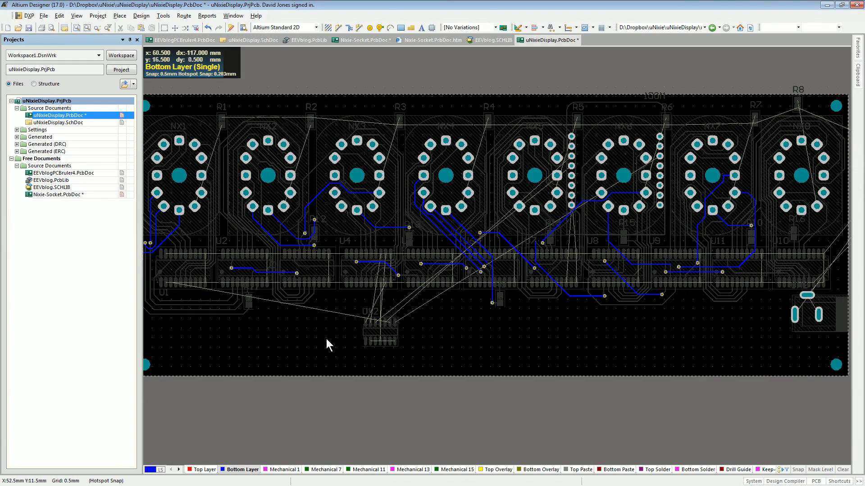
- Switch back to the top layer alone and review the whole board
left_click(203, 470)
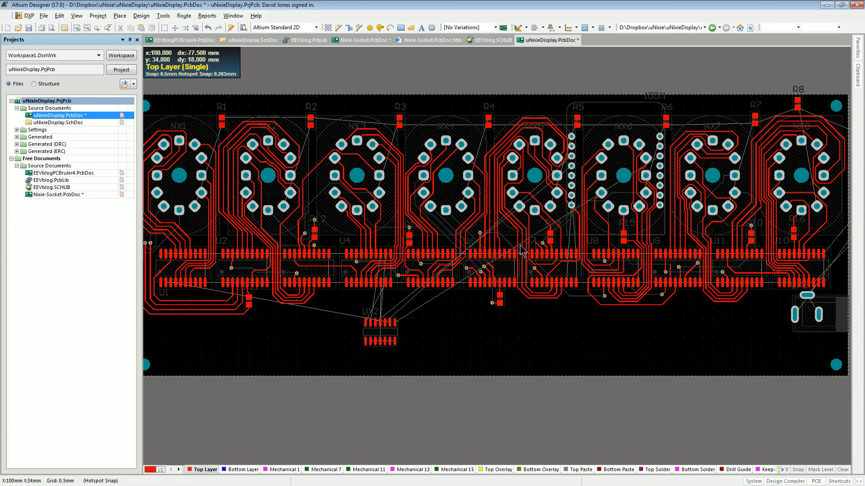
right_click_drag(520, 245, 536, 243)
scroll(537, 249, "down", 1, "ctrl")
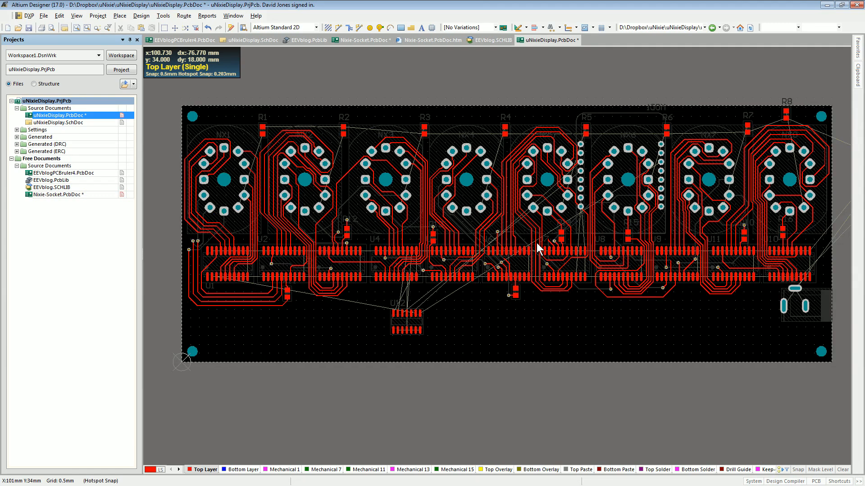
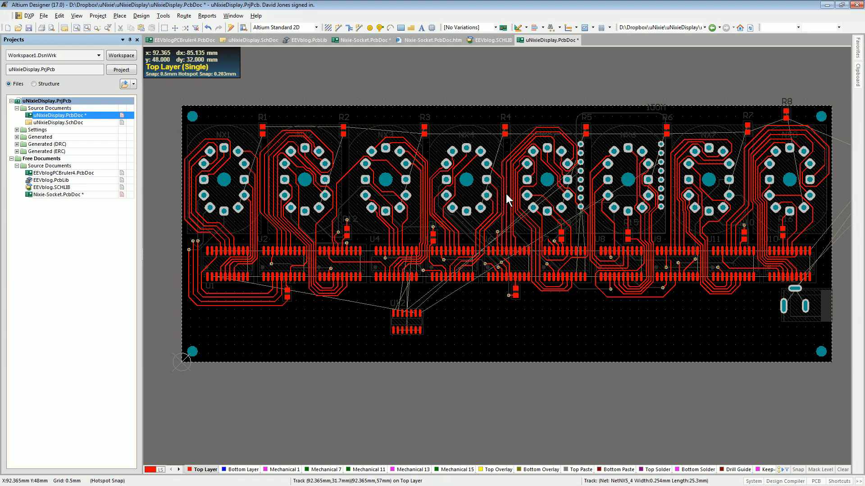
scroll(470, 195, "down", 1, "ctrl")
scroll(471, 195, "up", 1, "ctrl")
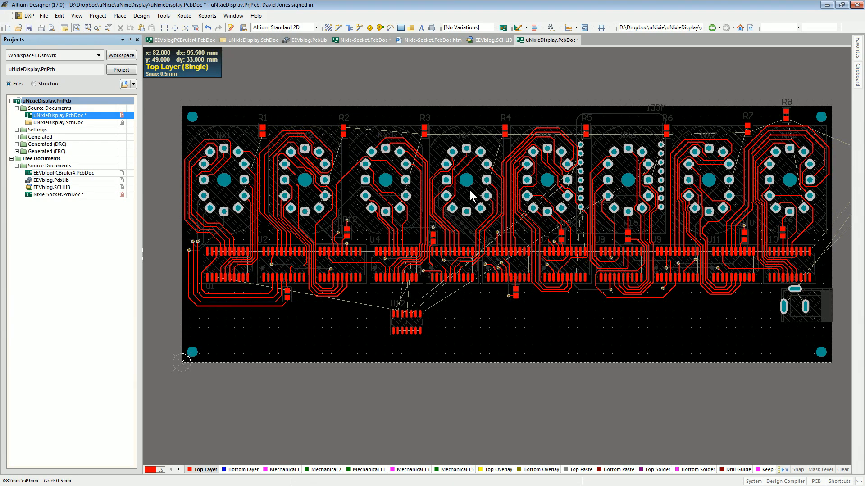
scroll(470, 195, "up", 1, "ctrl")
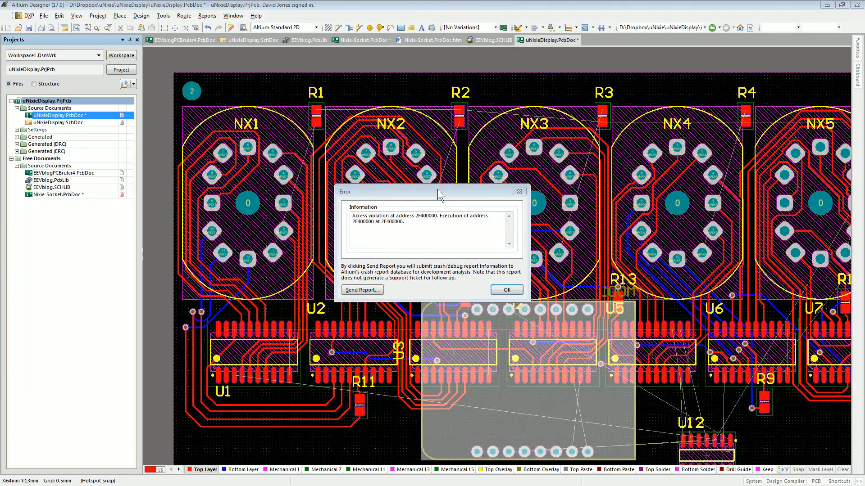
- Move the access violation error dialog away from the middle of the board and dismiss it
left_click_drag(437, 189, 407, 188)
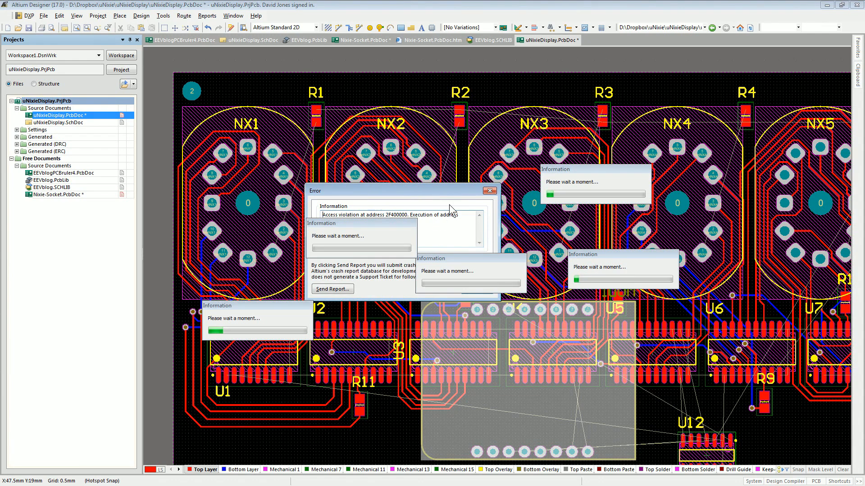
left_click_drag(427, 191, 291, 82)
left_click(344, 182)
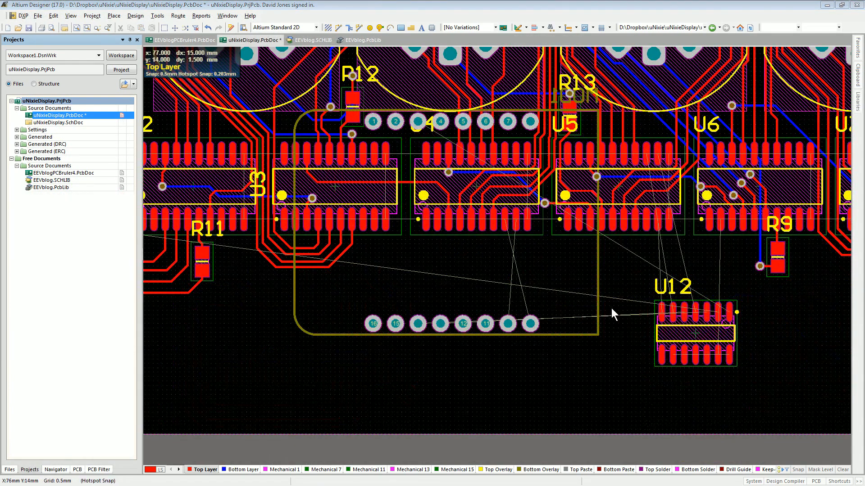
- Examine how the upper pad row of MOD1 sits over the tracks running from NX3 to driver U4
left_click_drag(492, 270, 487, 325)
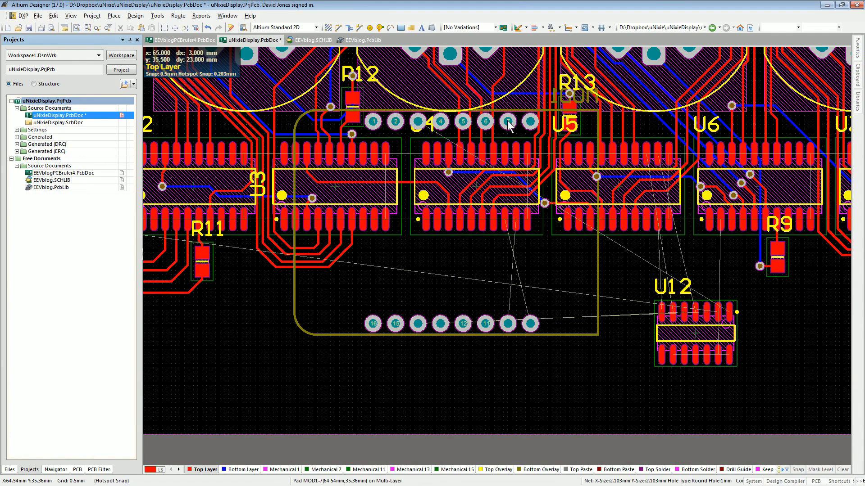
key("Page_Up")
key("Page_Up")
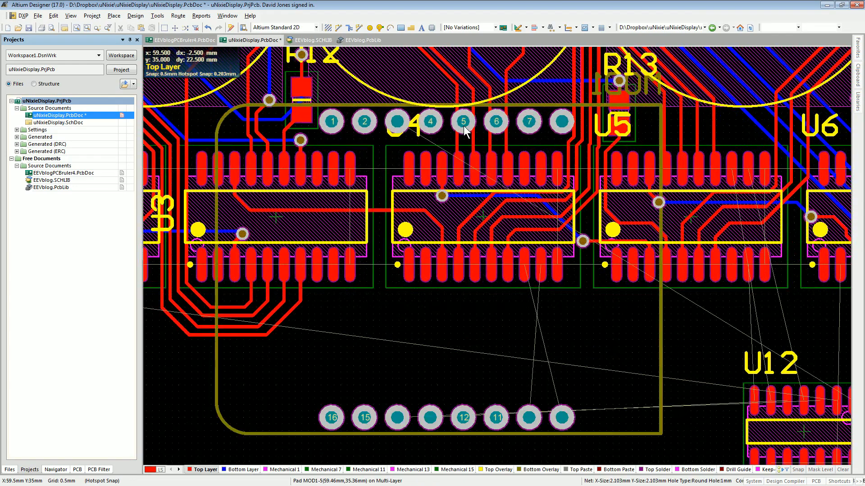
key("Page_Down")
key("Page_Down")
key("Page_Up")
key("Page_Up")
key("Page_Up")
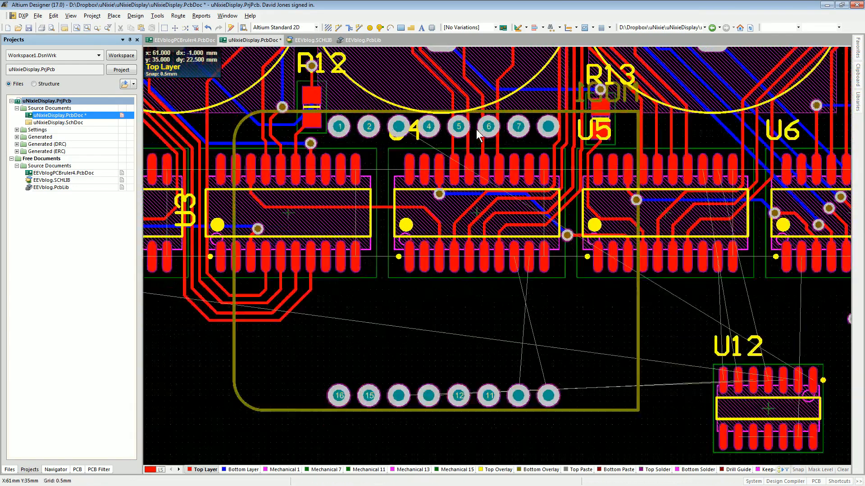
key("Page_Up")
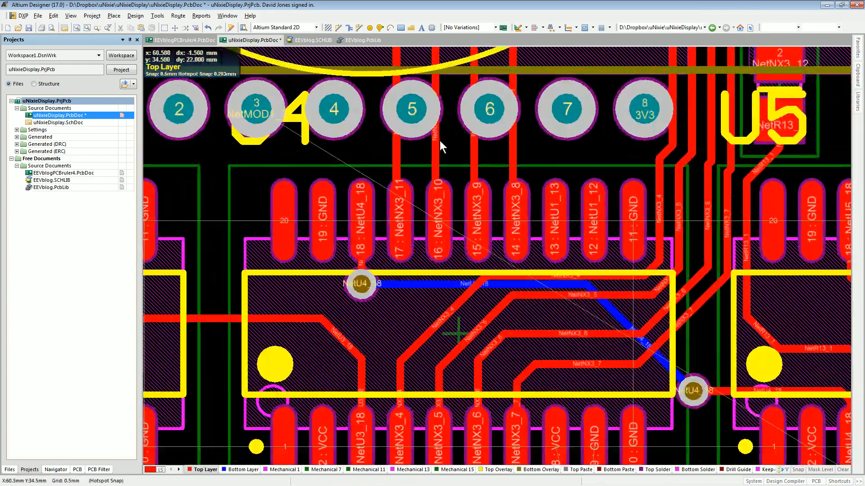
right_click_drag(498, 138, 479, 167)
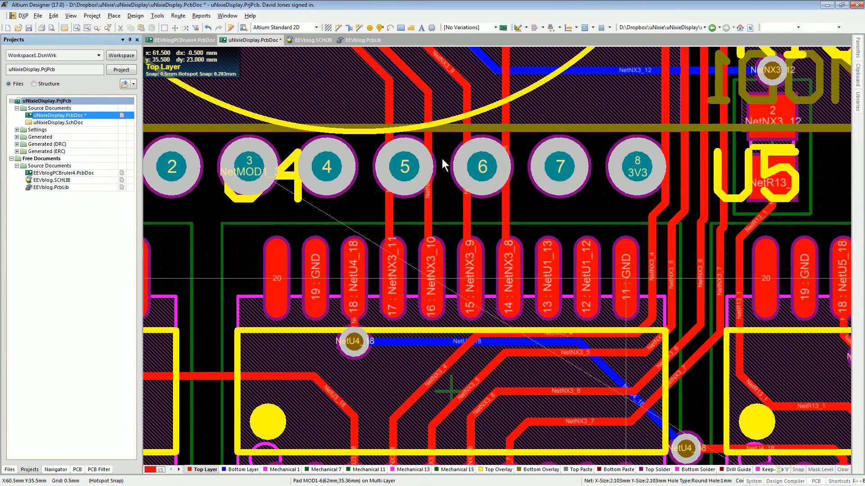
key("Page_Down")
key("Page_Down")
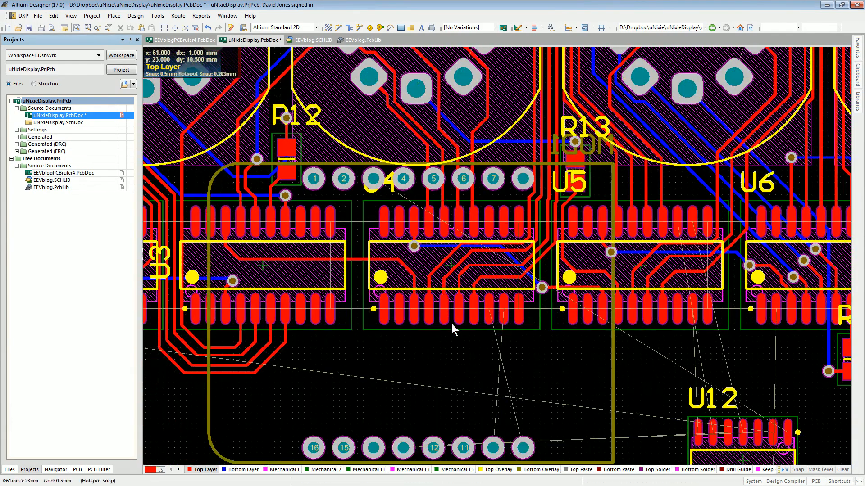
right_click_drag(451, 324, 468, 295)
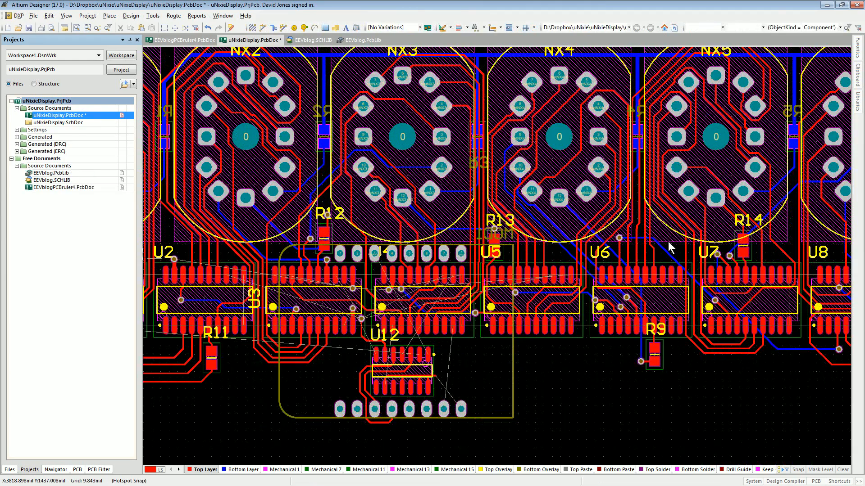
- View the top layer alone around MOD1 and the neighbouring driver chips and return to the all-layer view
scroll(493, 263, "down", 2, "ctrl")
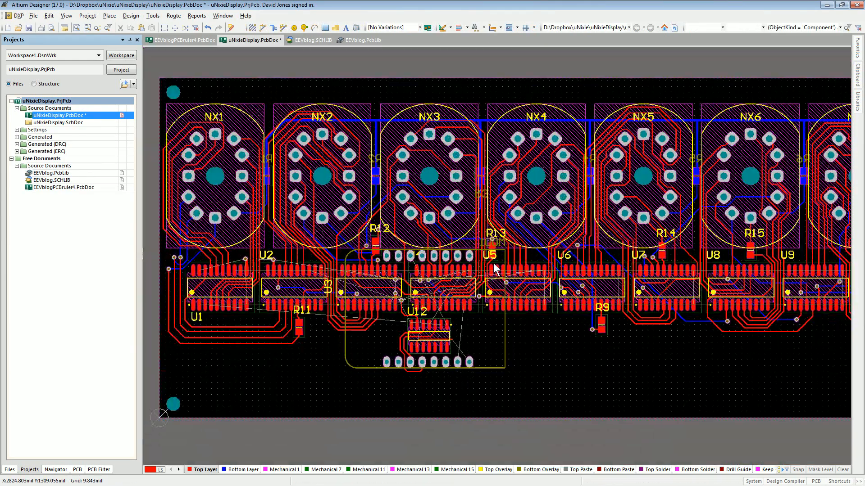
scroll(557, 252, "up", 1, "ctrl")
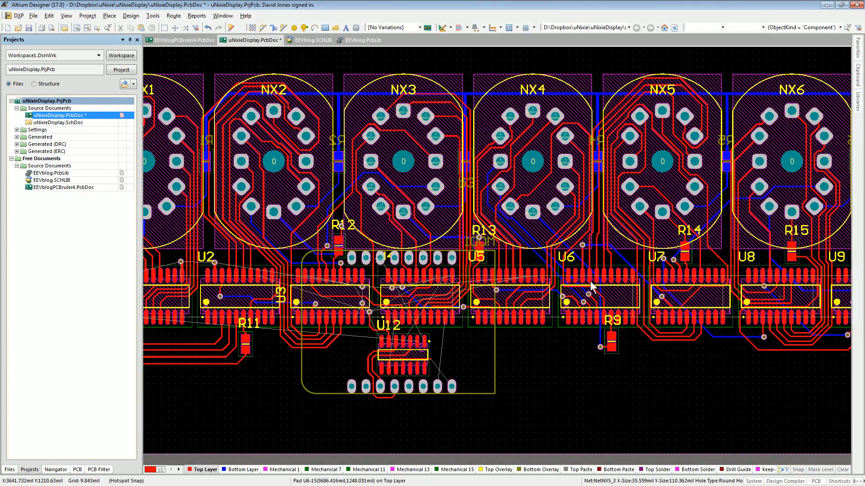
key("shift+s")
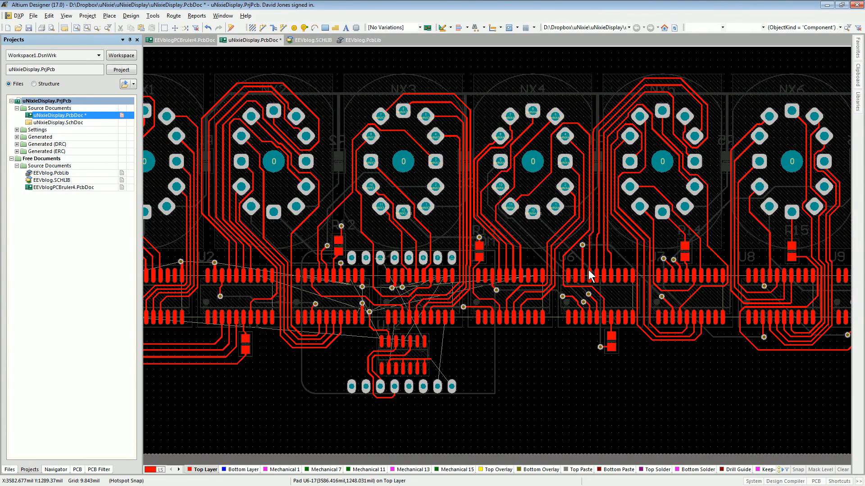
key("shift+s")
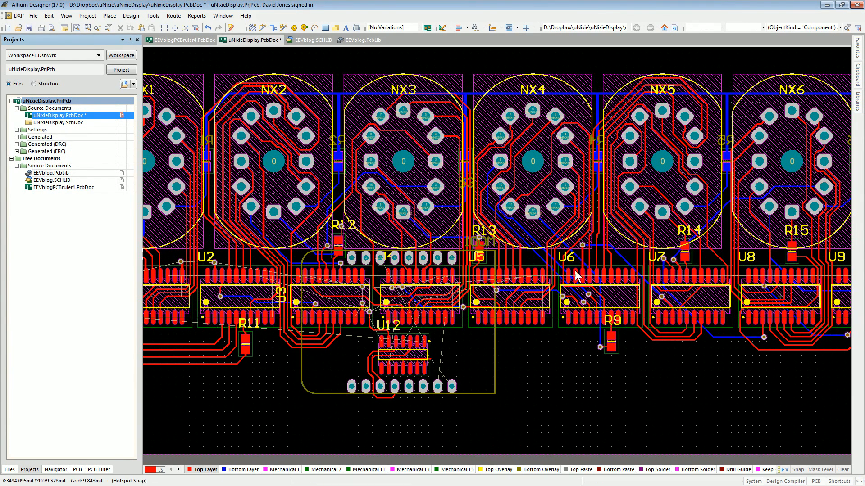
- Show the bottom layer alone and examine the diagonal tracks running from NX4 to the vias under U6
left_click(239, 469)
key("shift+s")
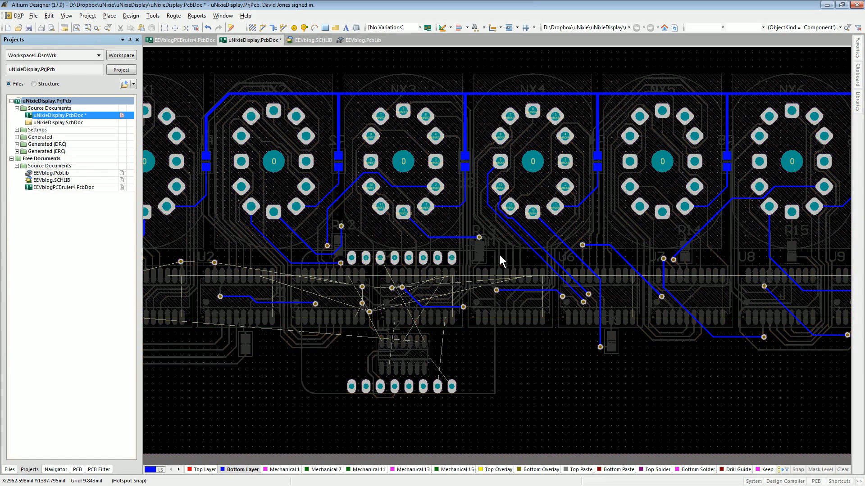
scroll(585, 254, "down", 2, "ctrl")
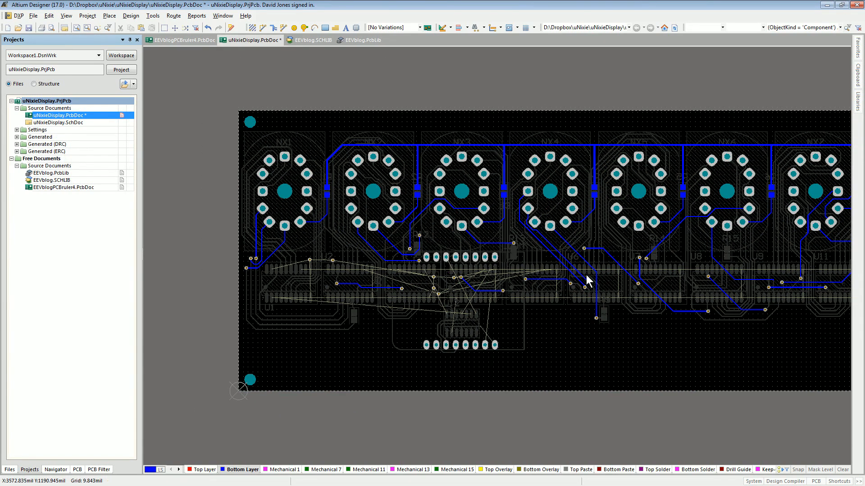
scroll(587, 281, "up", 5, "ctrl")
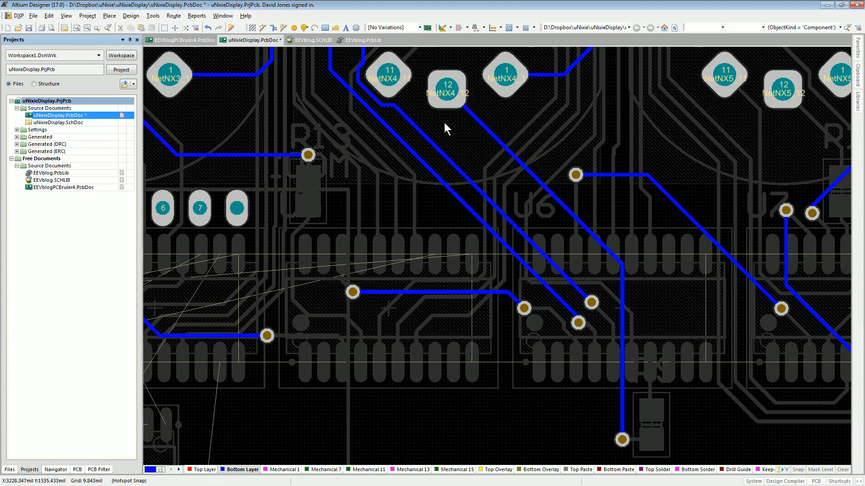
scroll(607, 255, "up", 4, "ctrl")
scroll(581, 311, "down", 2, "ctrl")
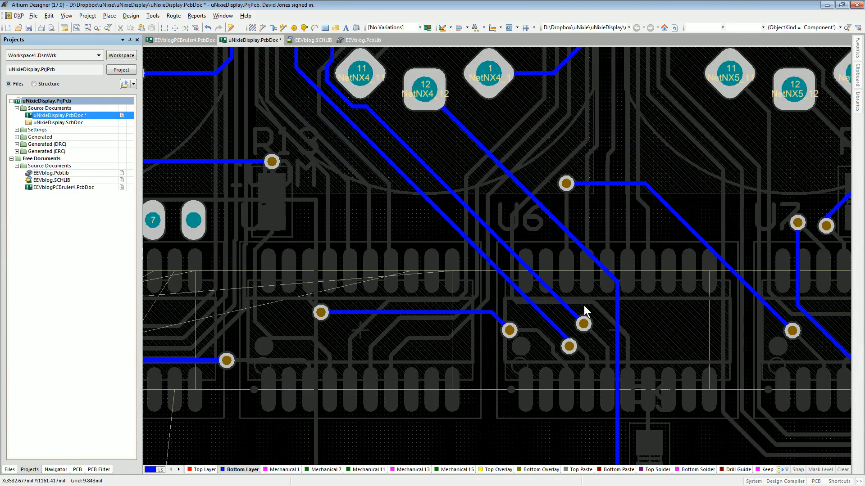
- Compare the top and bottom layer tracks between NX4 and drivers U5 and U6 in single-layer view
left_click(206, 469)
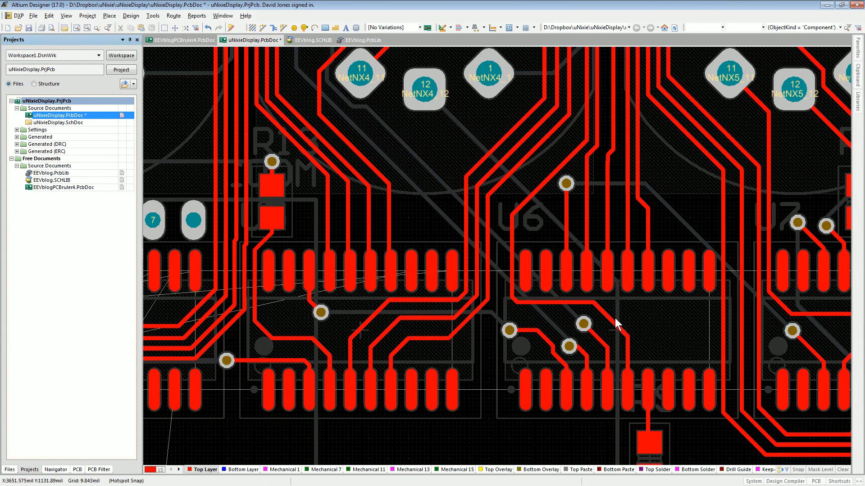
scroll(555, 189, "up", 6)
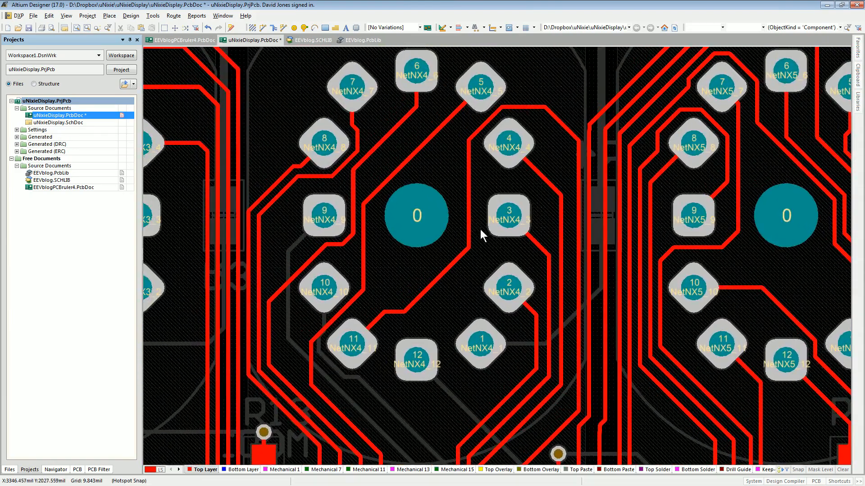
right_click_drag(518, 368, 553, 180)
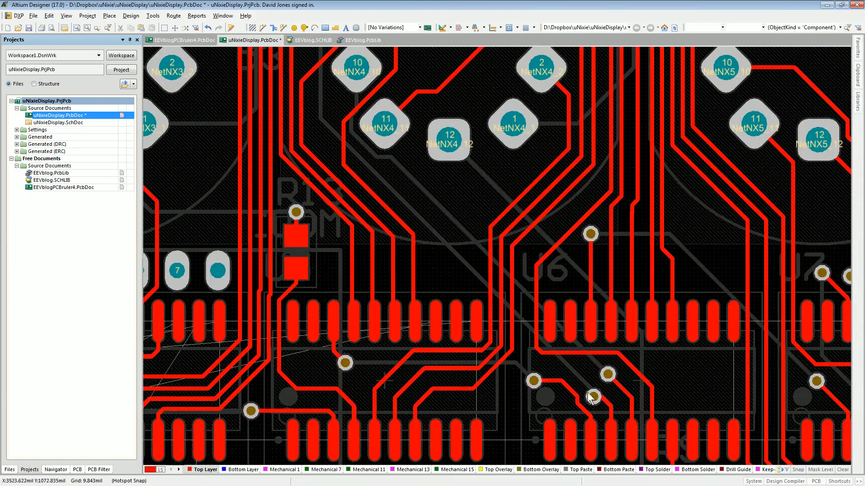
left_click(242, 470)
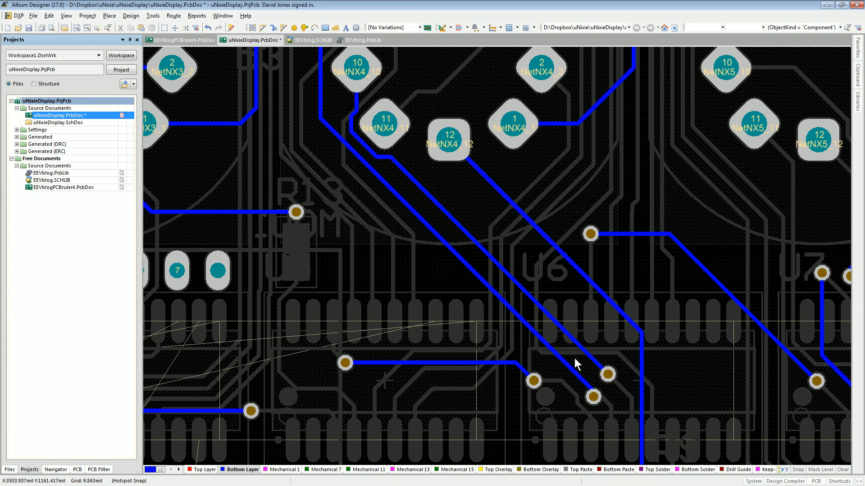
left_click(202, 470)
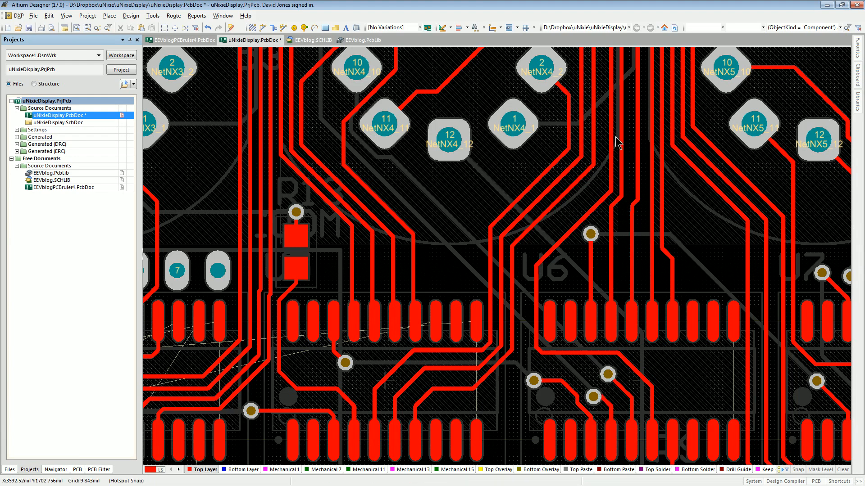
scroll(572, 207, "up", 5)
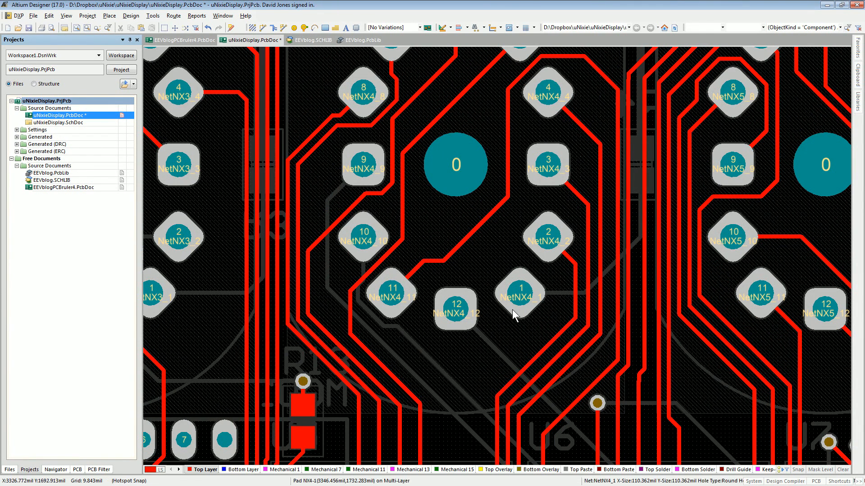
scroll(484, 360, "down", 4)
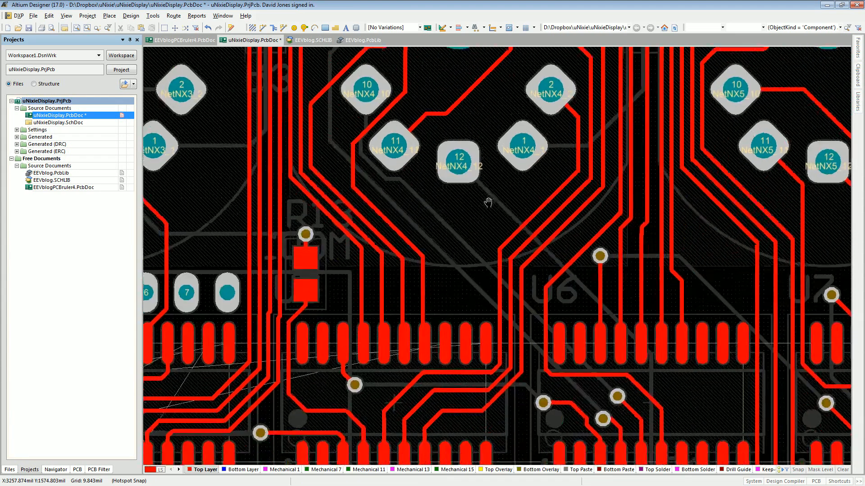
- Delete the two long diagonal bottom-layer tracks from NX4 to U6 together with the two vias at their ends
left_click(244, 470)
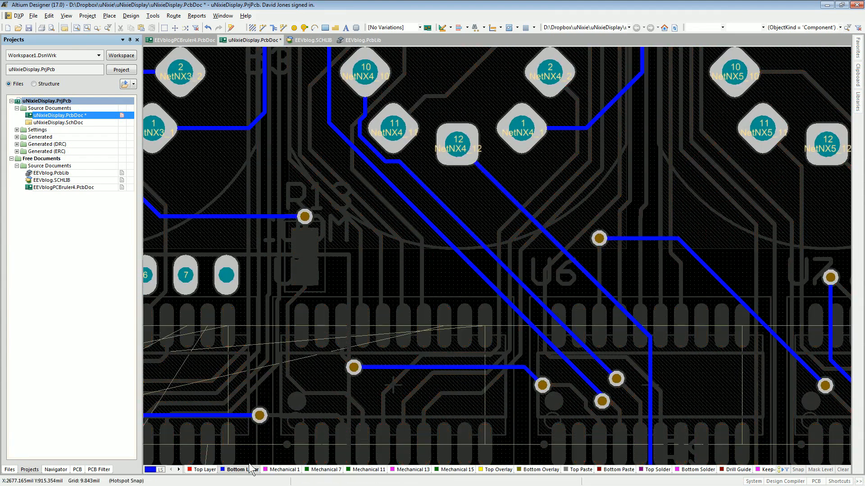
left_click(541, 303)
key("Delete")
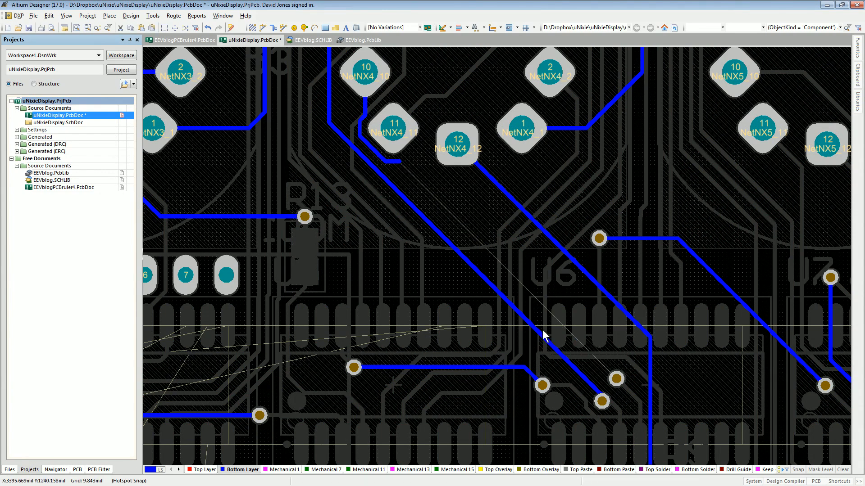
left_click(531, 331)
key("Delete")
left_click(616, 378)
key("Delete")
left_click(601, 401)
key("Delete")
- Route NetNX4_10 on the top layer from its open track end under U6 into the gap between U5 and U6
key("ctrl+w")
scroll(630, 396, "down", 3)
key("KP_Multiply")
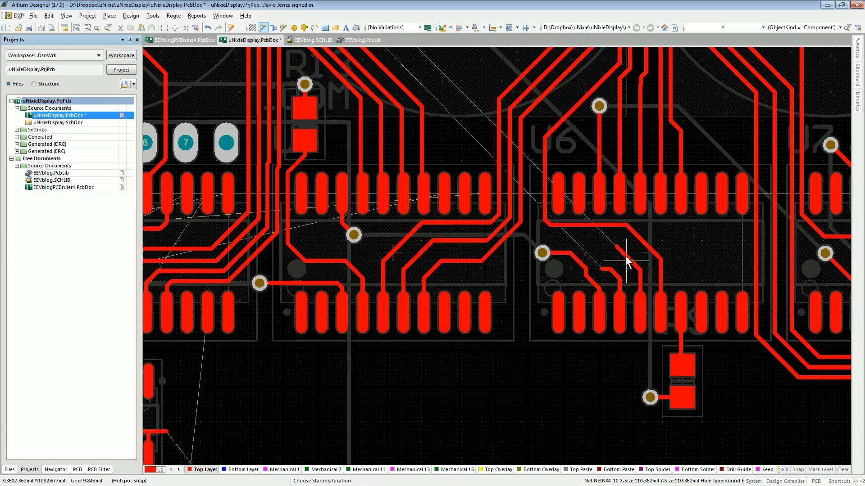
left_click(615, 246)
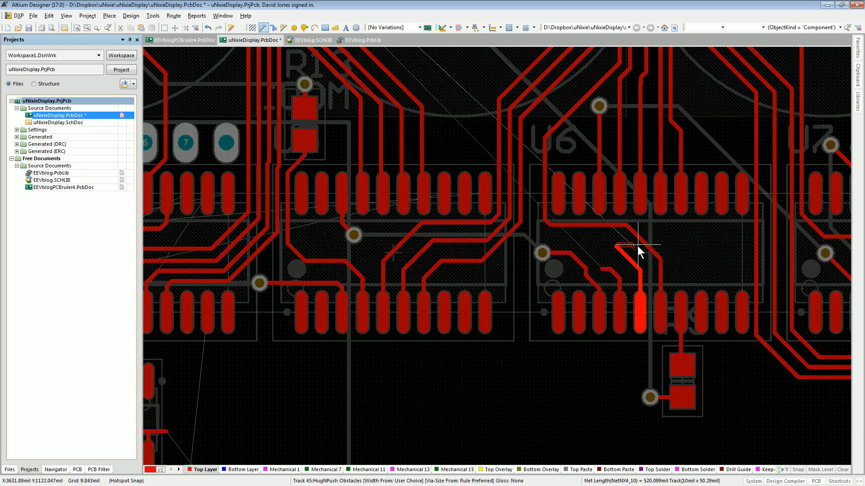
scroll(612, 239, "up", 2)
scroll(611, 237, "up", 2)
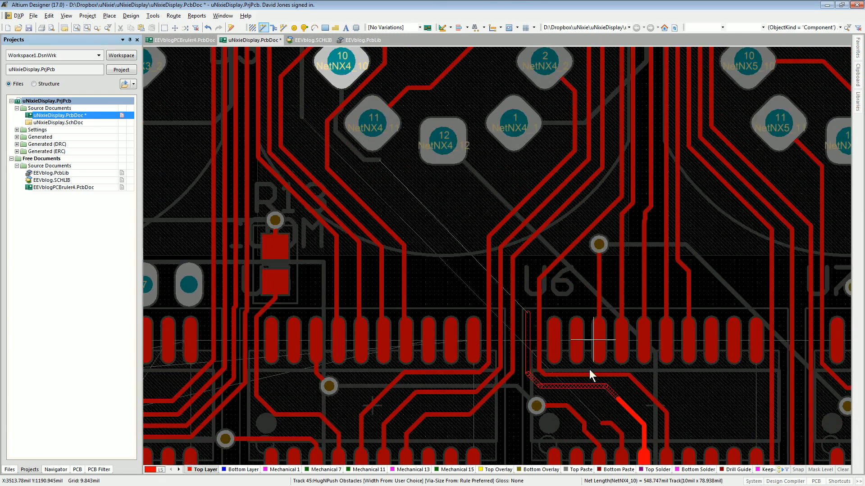
scroll(590, 374, "up", 1, "ctrl")
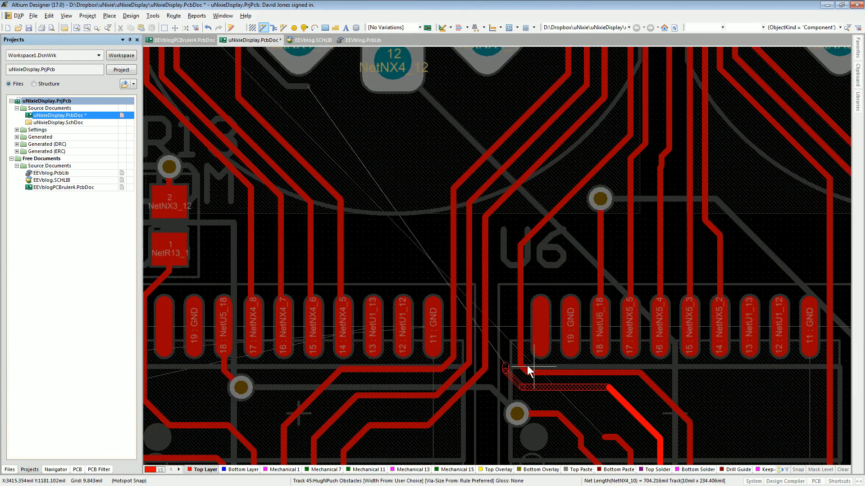
left_click(517, 353)
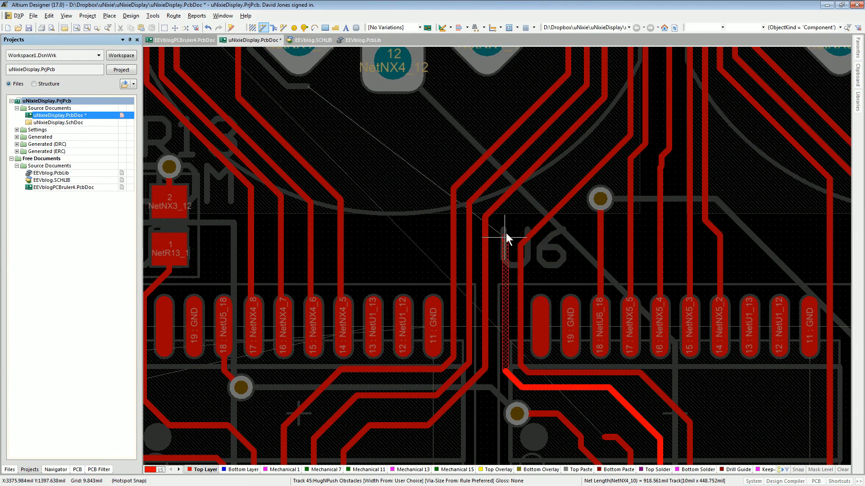
- Continue the NetNX4_10 top-layer track up past U6 and diagonally alongside the neighbouring tracks to just below NX4 pin 1
left_click(525, 214)
scroll(622, 134, "up", 9)
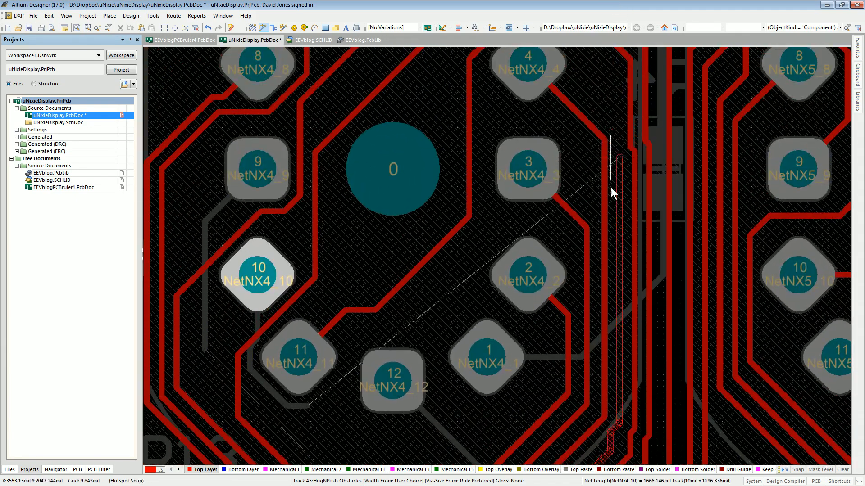
scroll(594, 279, "down", 5)
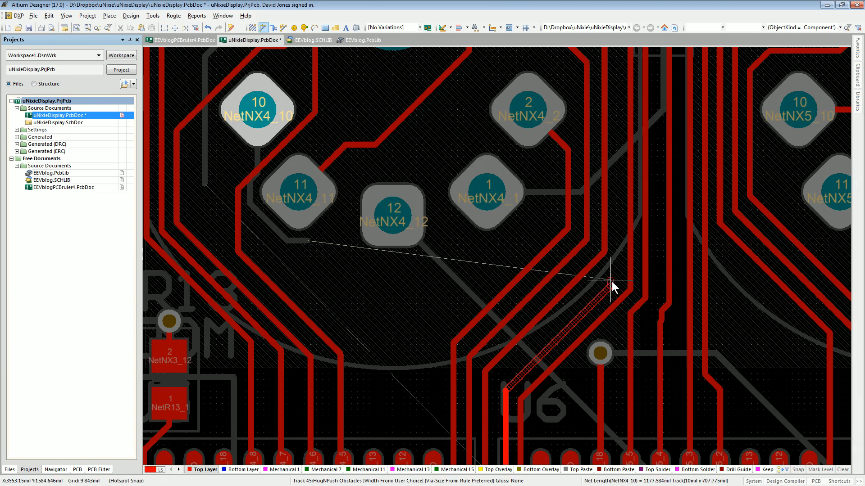
left_click(611, 282)
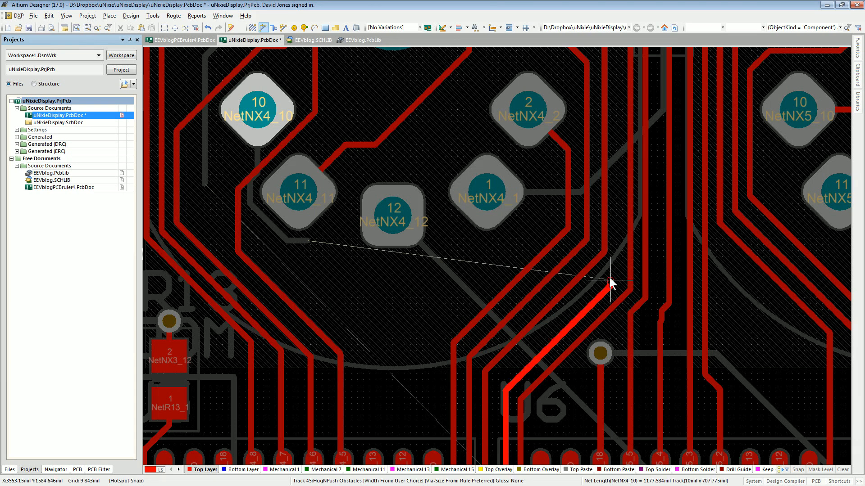
- Place a via at the NetNX4_10 track end and route on the bottom layer between NX4 pins 12 and 1 to pin 10
key("KP_Multiply")
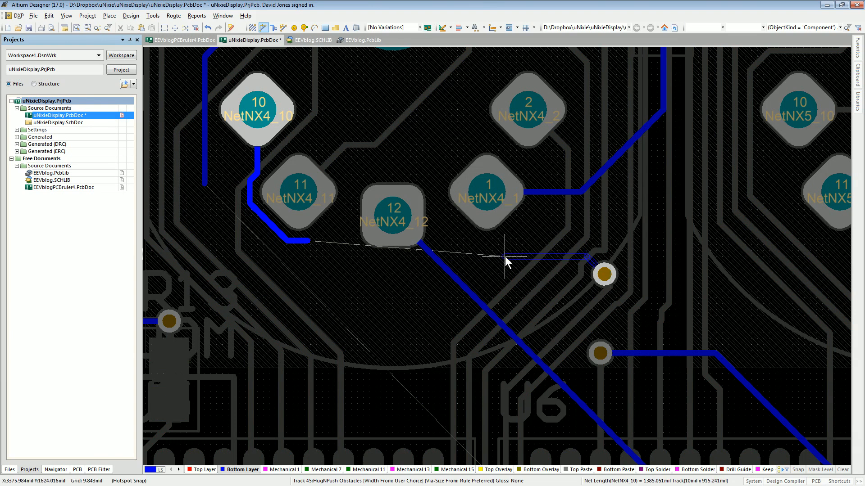
left_click(474, 260)
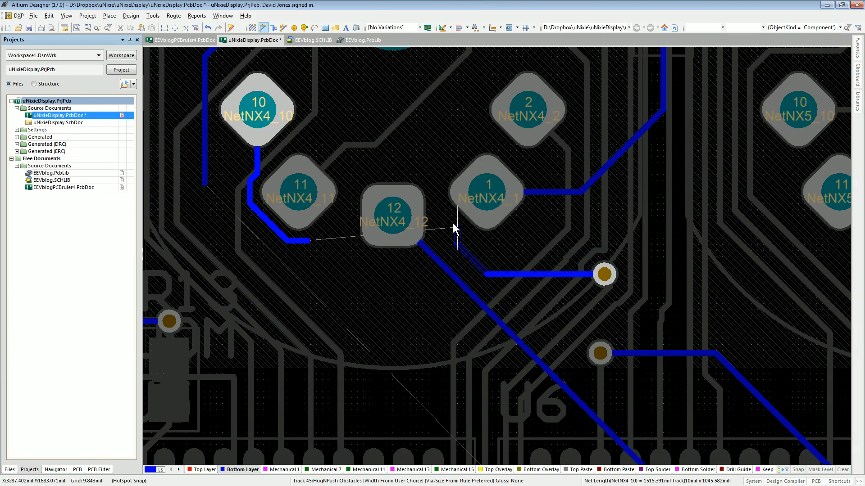
left_click(439, 195)
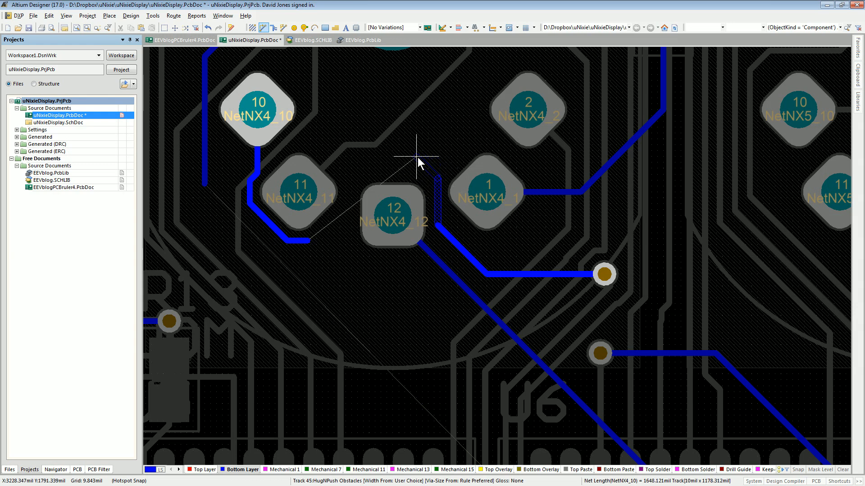
left_click(418, 161)
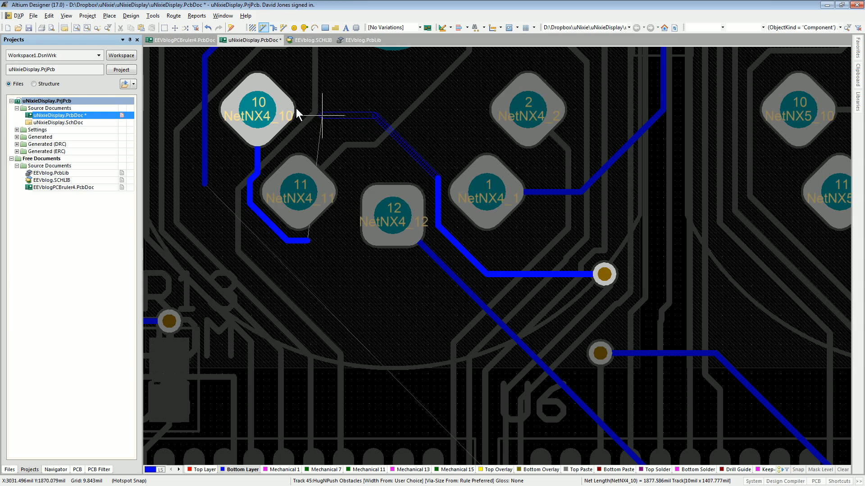
left_click(258, 117)
- Delete the leftover bottom-layer NetNX4_10 segments running from NX4 pin 10 around pin 11
key("Delete")
left_click(254, 176)
key("Delete")
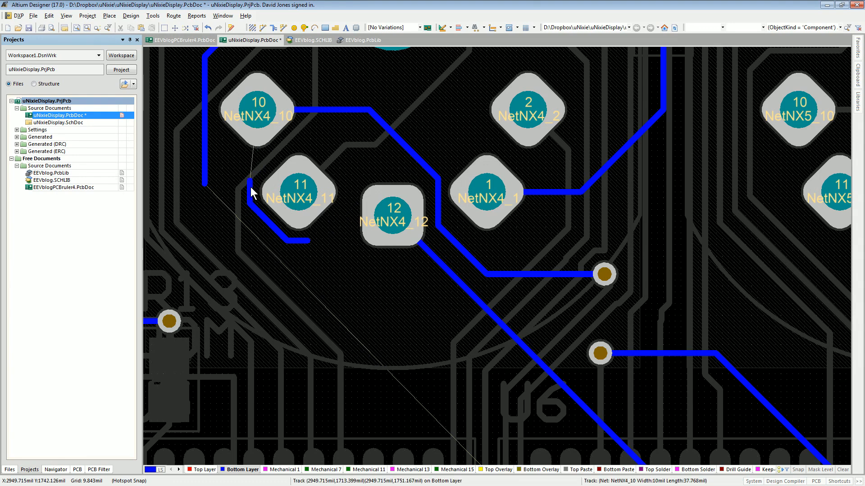
left_click(263, 216)
key("Delete")
left_click(299, 242)
key("Delete")
- Examine the bottom-layer tracks around U5 and U6 in single-layer and all-layer views for a route for NetNX4_9
right_click_drag(589, 403, 514, 198)
right_click_drag(578, 447, 591, 317)
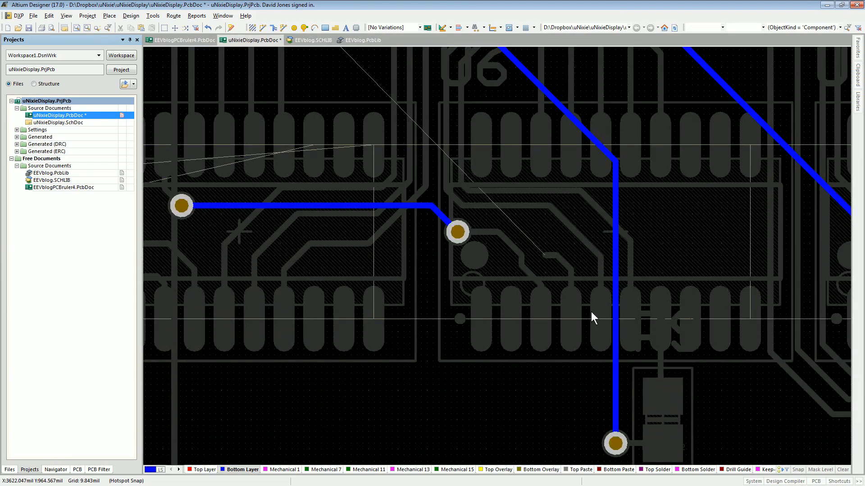
scroll(563, 309, "down", 4, "ctrl")
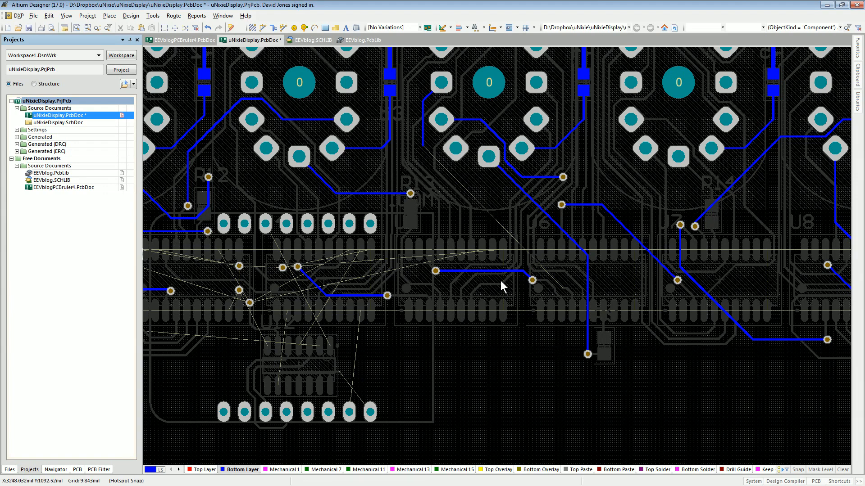
key("shift+s")
key("shift+s")
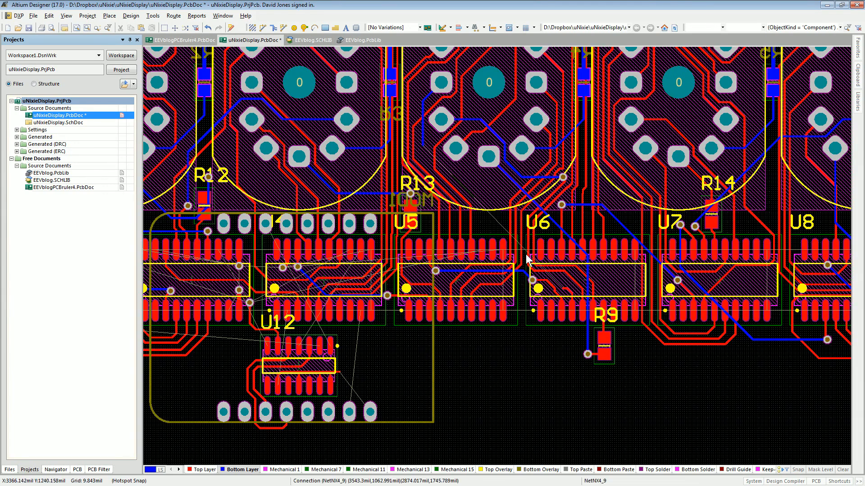
key("shift+s")
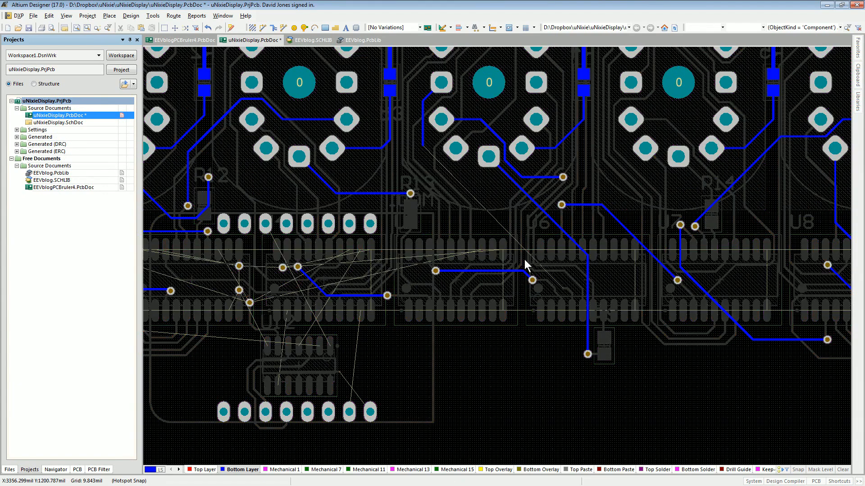
scroll(525, 259, "up", 2, "ctrl")
scroll(524, 260, "up", 1, "ctrl")
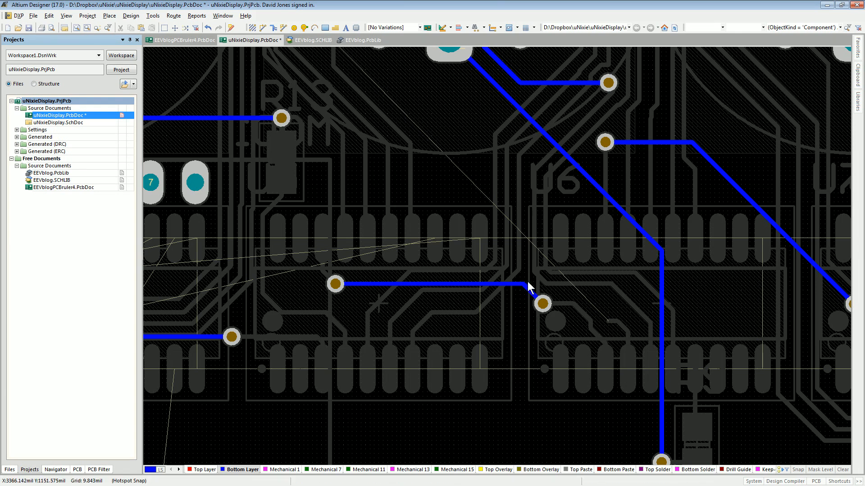
scroll(509, 206, "down", 7, "ctrl")
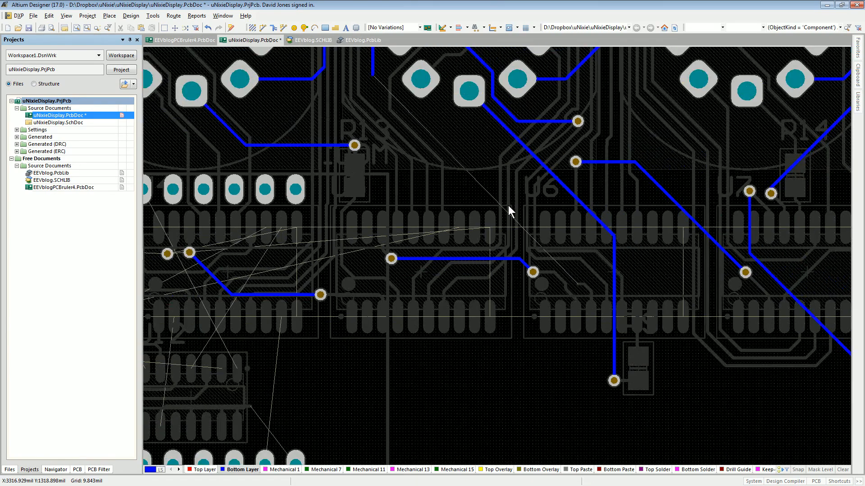
- Survey the bottom-layer routing across the tube row from NX1 to NX6 and the connections around MOD1
right_click_drag(504, 170, 479, 271)
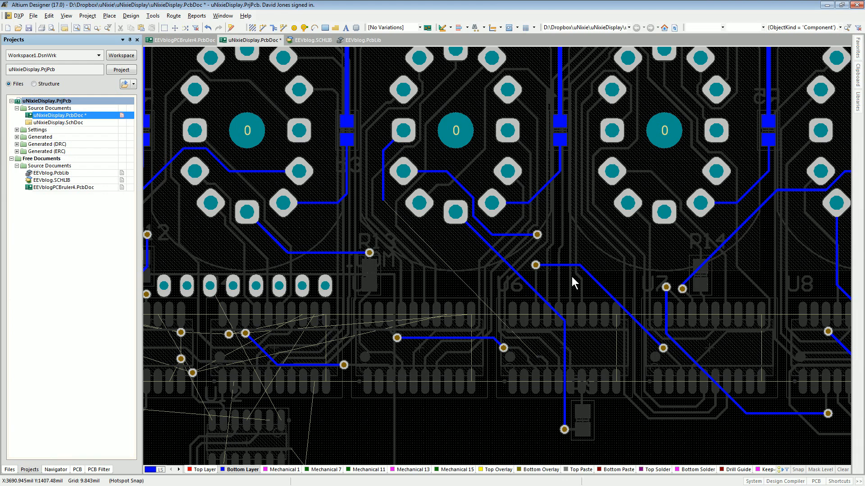
scroll(585, 243, "down", 4, "ctrl")
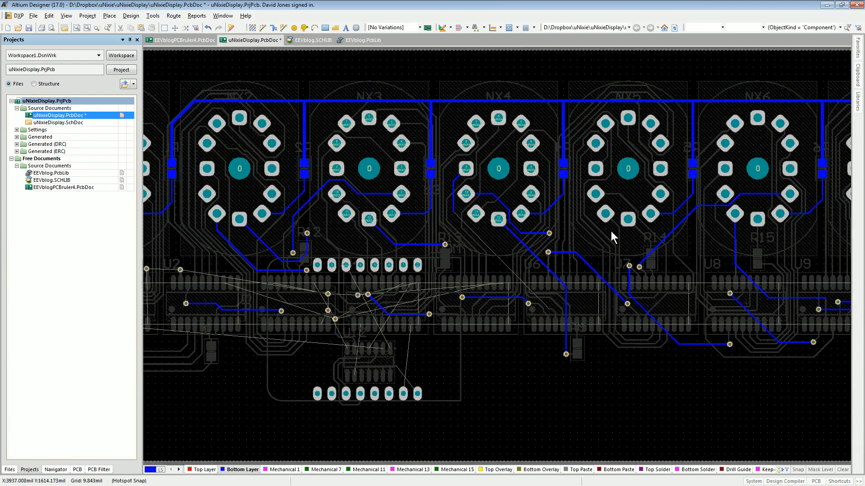
right_click_drag(628, 235, 559, 257)
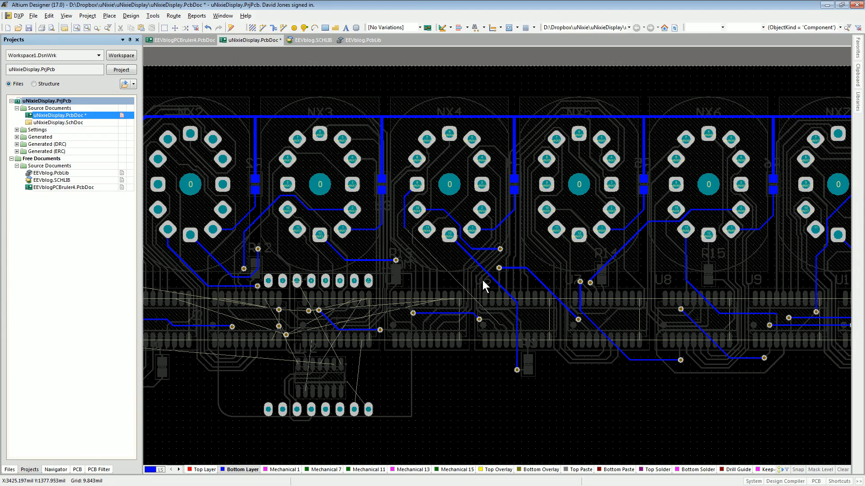
scroll(483, 280, "up", 2, "ctrl")
right_click_drag(357, 268, 524, 277)
scroll(550, 267, "down", 1, "ctrl")
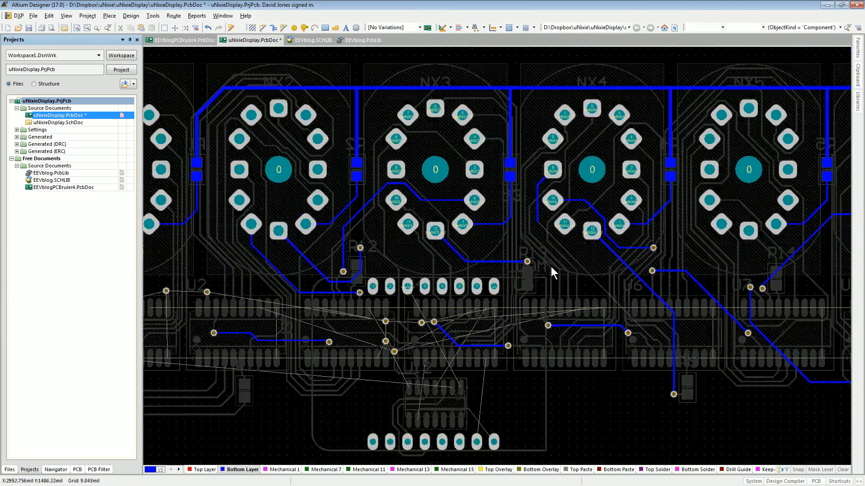
scroll(550, 267, "down", 1, "ctrl")
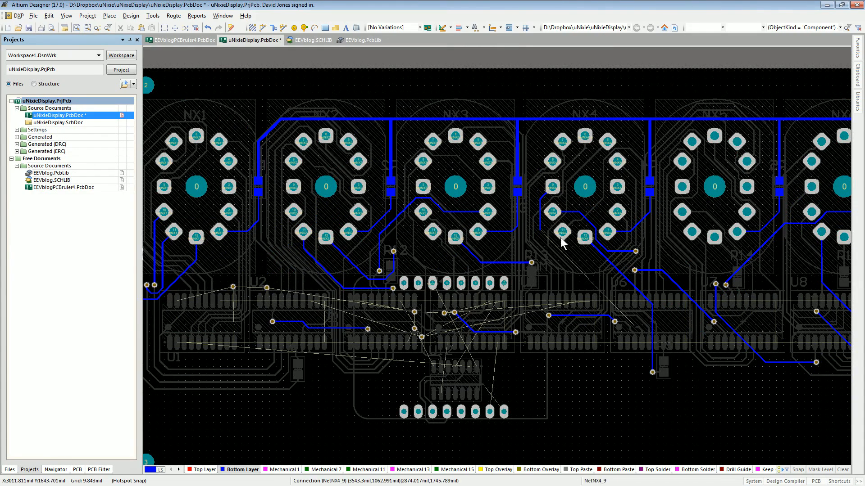
scroll(563, 232, "up", 3, "ctrl")
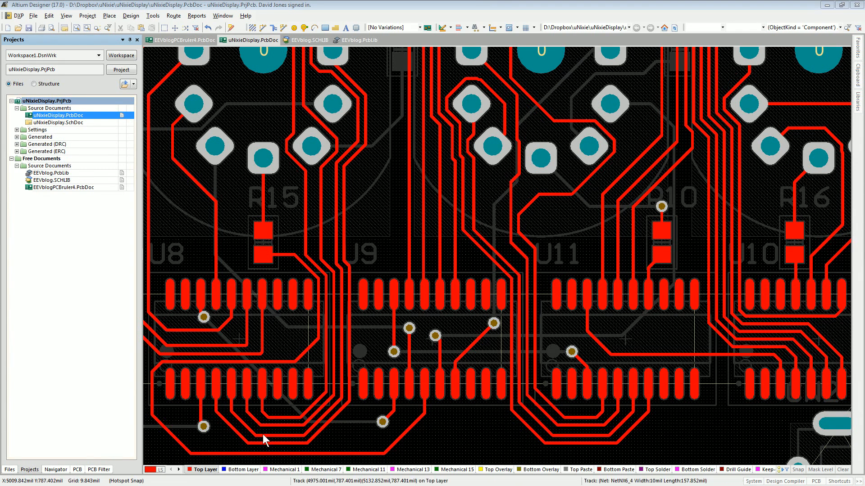
- View the bottom-layer tracks around U8, U9 and U11 in single-layer and all-layer modes
left_click(244, 470)
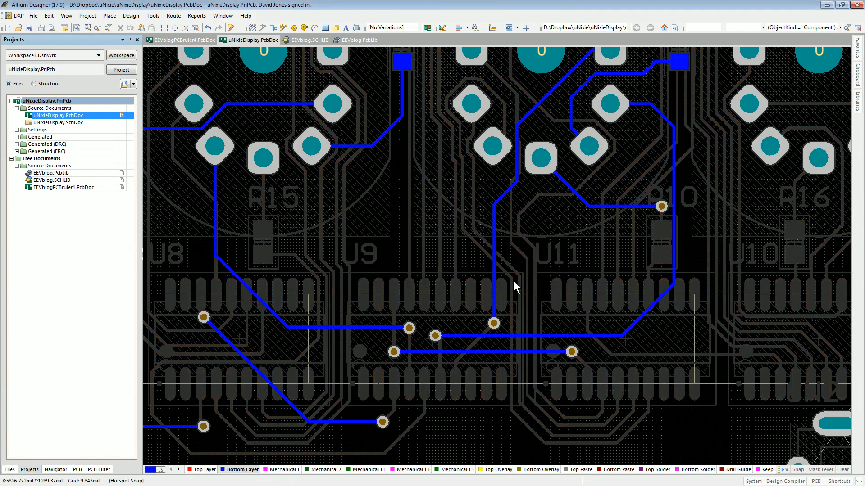
key("shift+s")
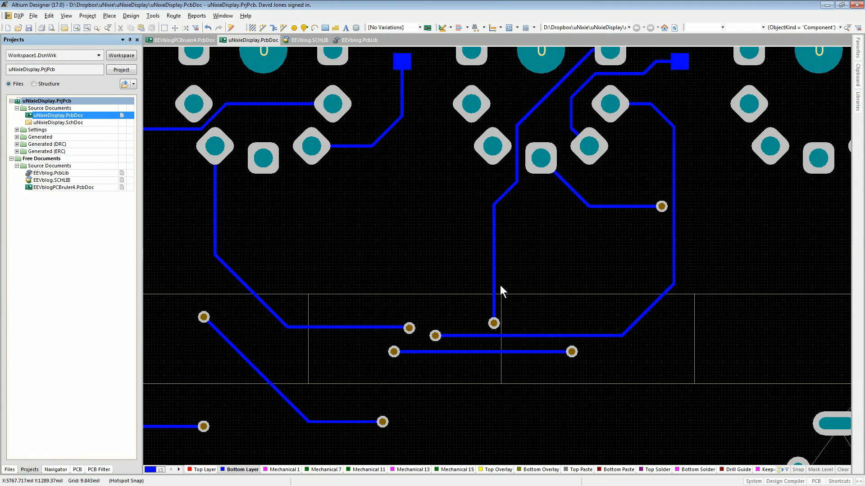
key("shift+s")
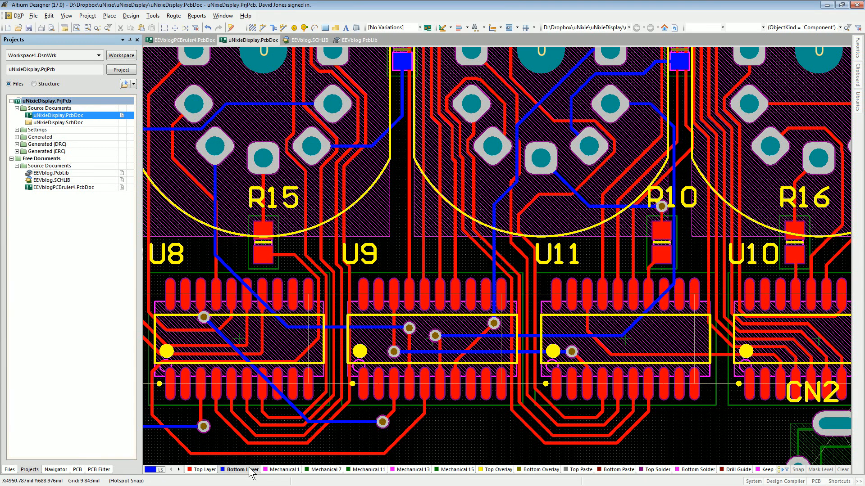
key("shift+s")
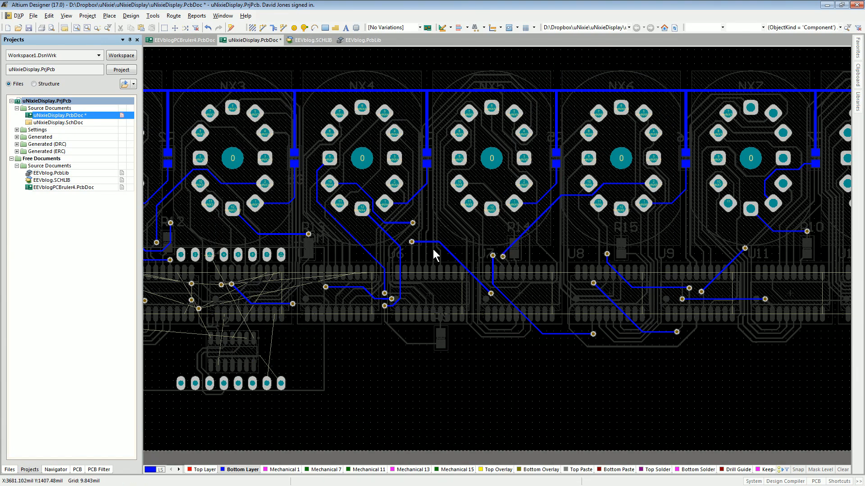
- Drag the NetNX6_2 via between U7 and R14 up to just below NX5 pin 12
scroll(489, 257, "up", 5, "ctrl")
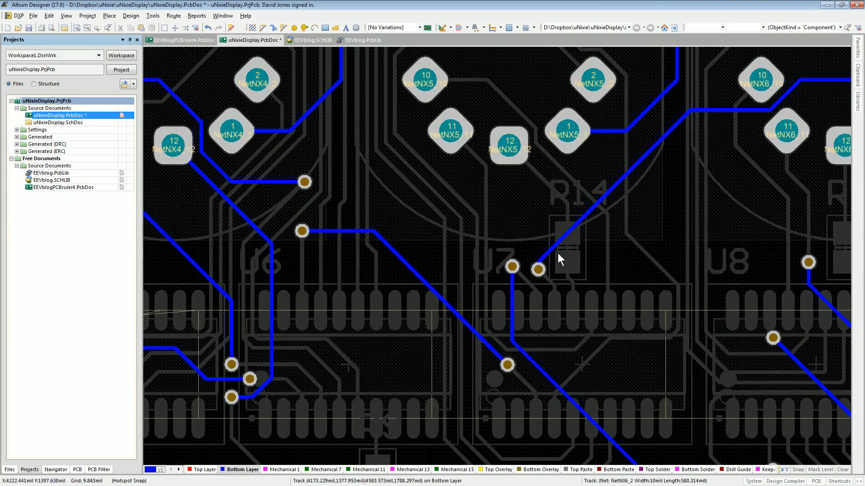
right_click(542, 269)
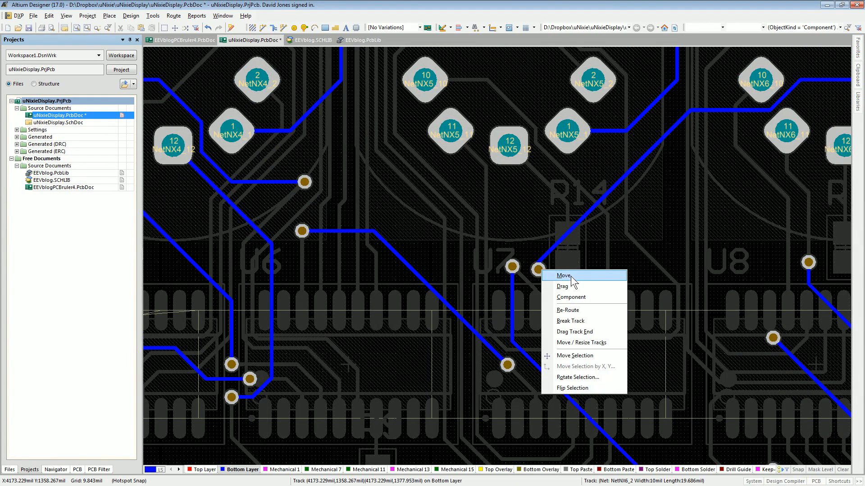
left_click(547, 288)
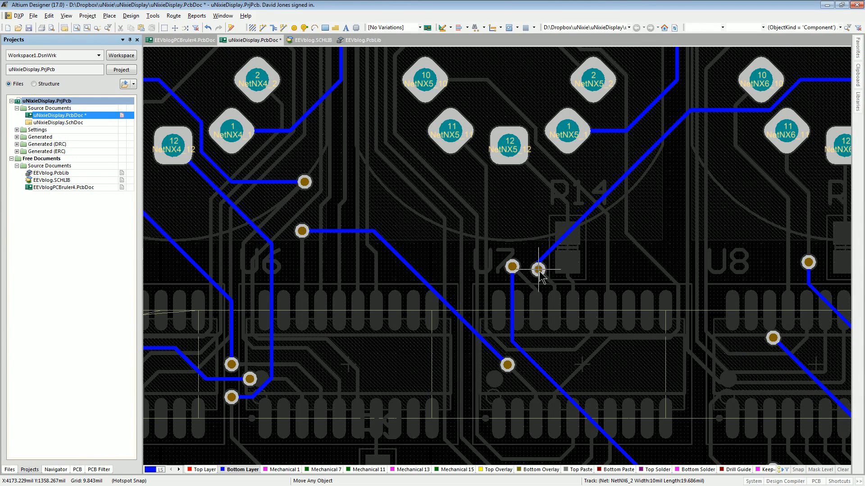
left_click(539, 271)
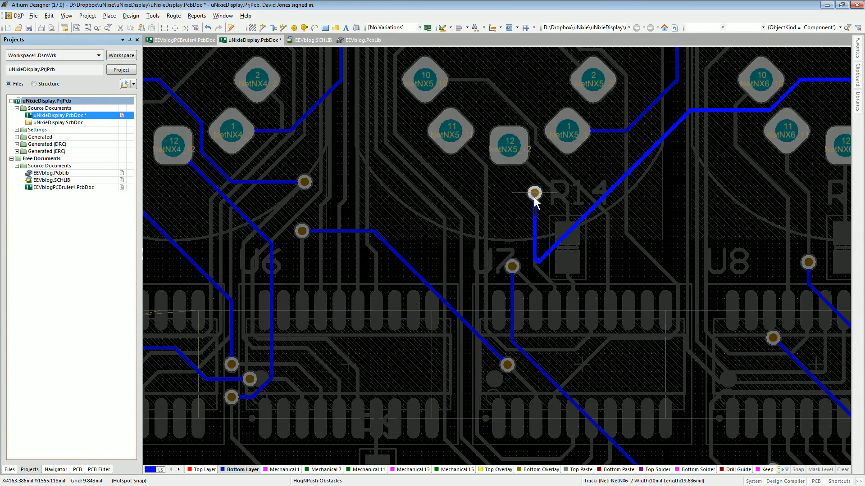
left_click(535, 200)
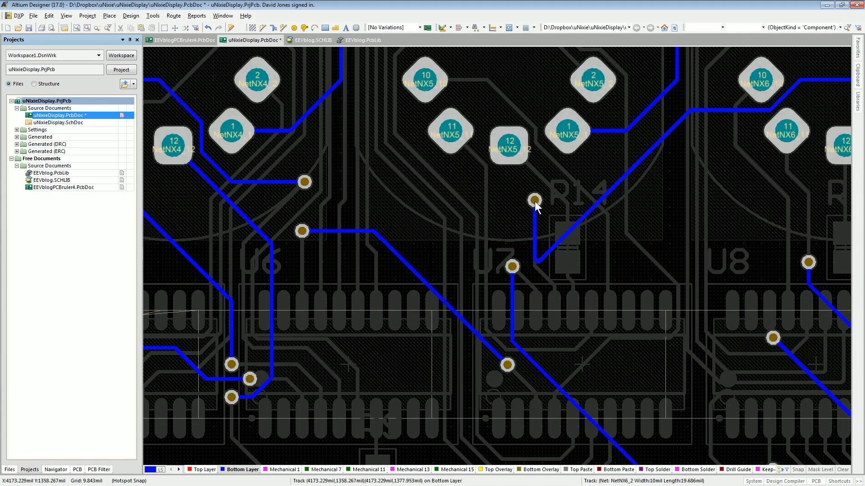
- Drag the bottom-layer NetNX6_2 track corners near the moved via to reshape the track across R14's designator
right_click(542, 262)
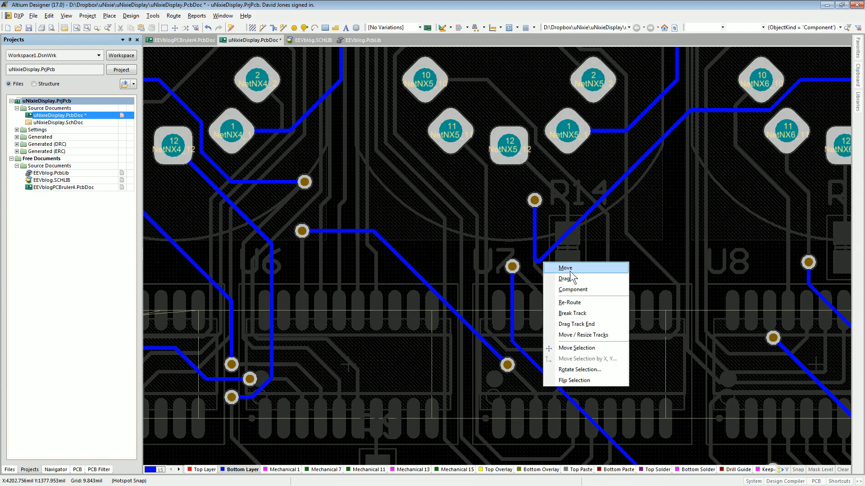
left_click(564, 279)
left_click(539, 262)
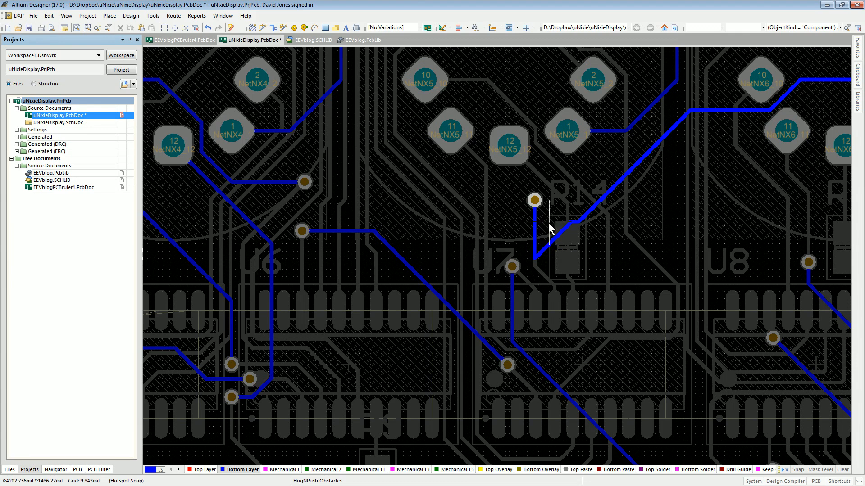
left_click(534, 200)
left_click(534, 259)
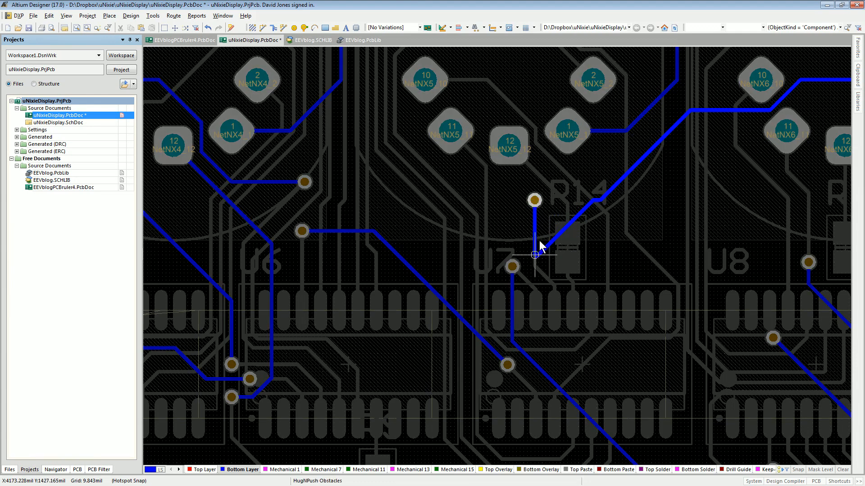
left_click(586, 207)
scroll(595, 203, "up", 1, "ctrl")
scroll(591, 206, "up", 2, "ctrl")
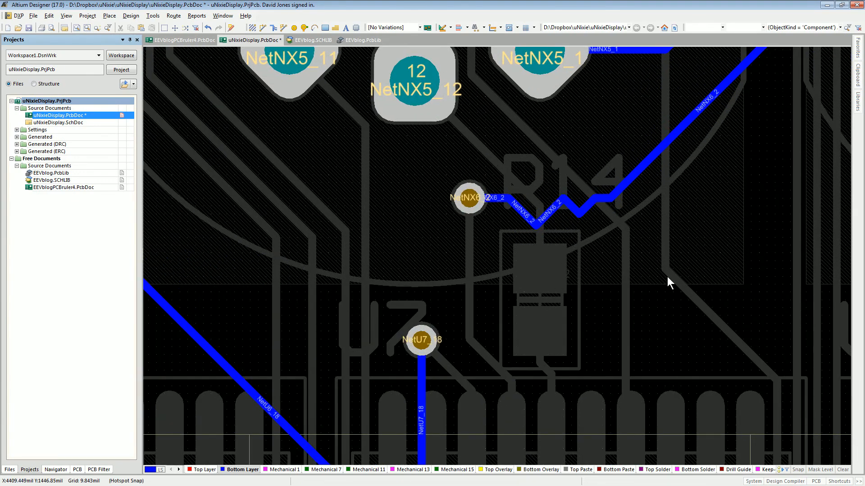
- Check the bottom-layer tracks around U6 and U7, fit the board in view and save the PCB document
scroll(532, 263, "down", 3, "ctrl")
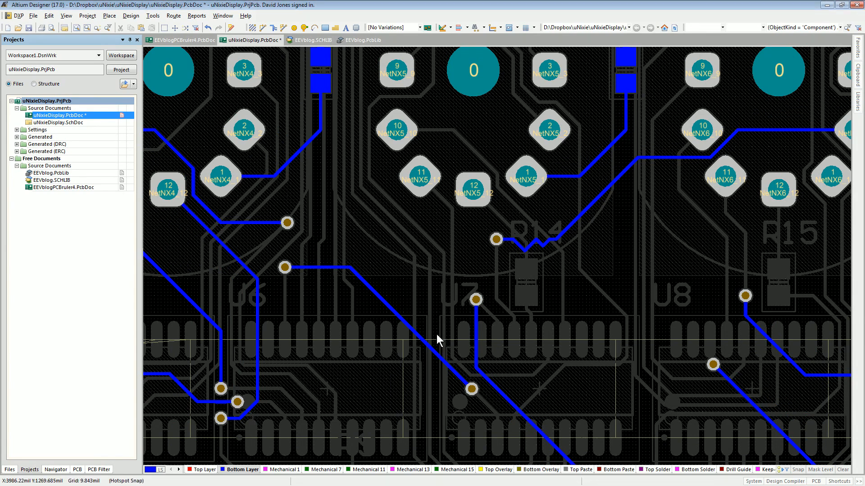
scroll(437, 344, "up", 3, "ctrl")
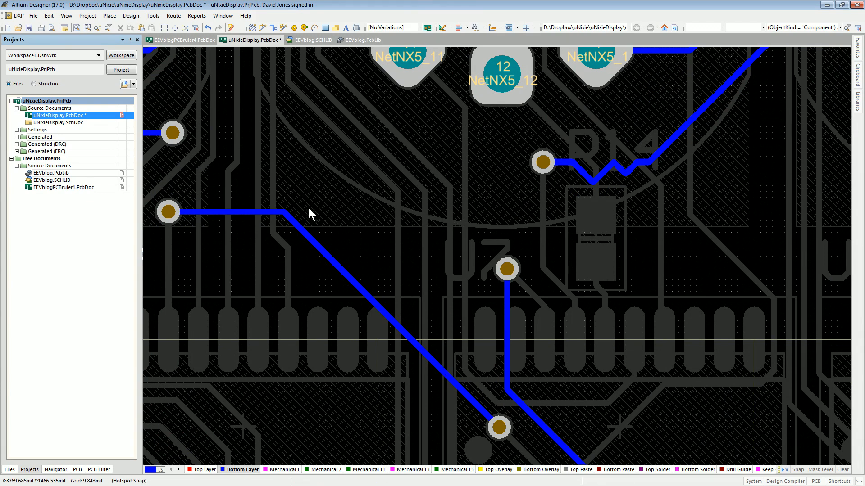
scroll(551, 320, "down", 2, "ctrl")
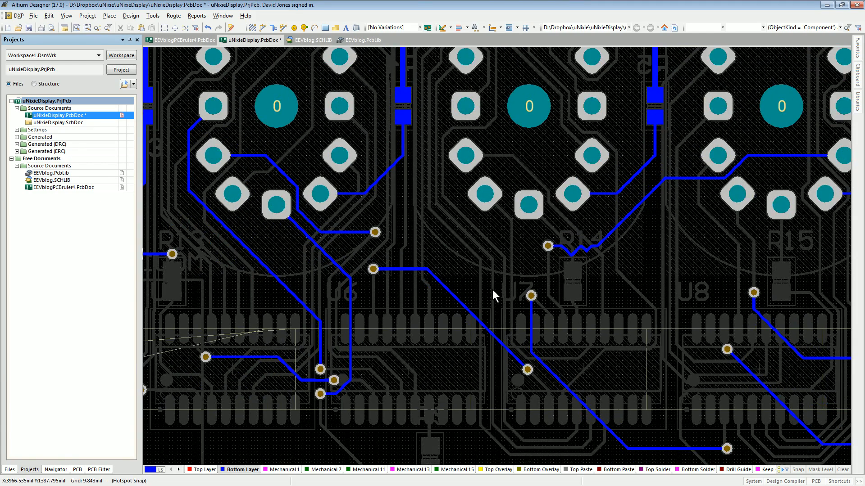
key("ctrl+Page_Down")
key("ctrl+s")
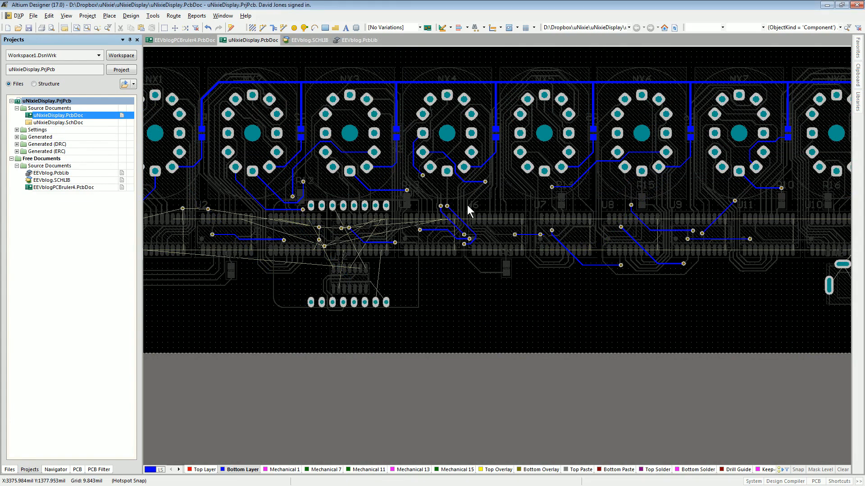
- Route two parallel bottom-layer tracks from the via pair above U10 across the driver row to the area above U1
scroll(467, 207, "down", 1, "ctrl")
scroll(466, 208, "up", 1, "ctrl")
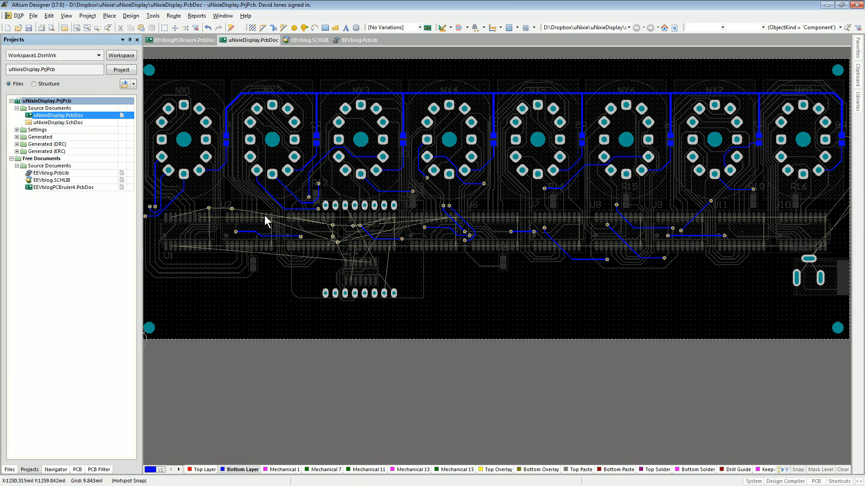
scroll(451, 215, "up", 5, "ctrl")
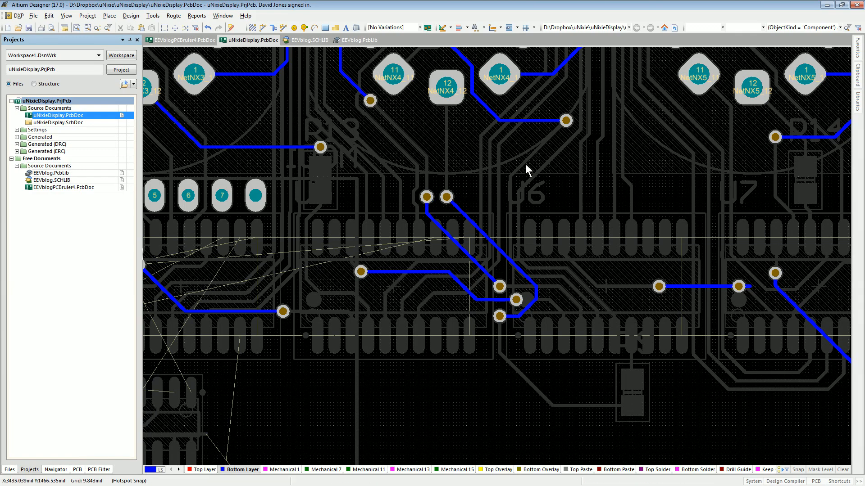
scroll(437, 207, "down", 3, "ctrl")
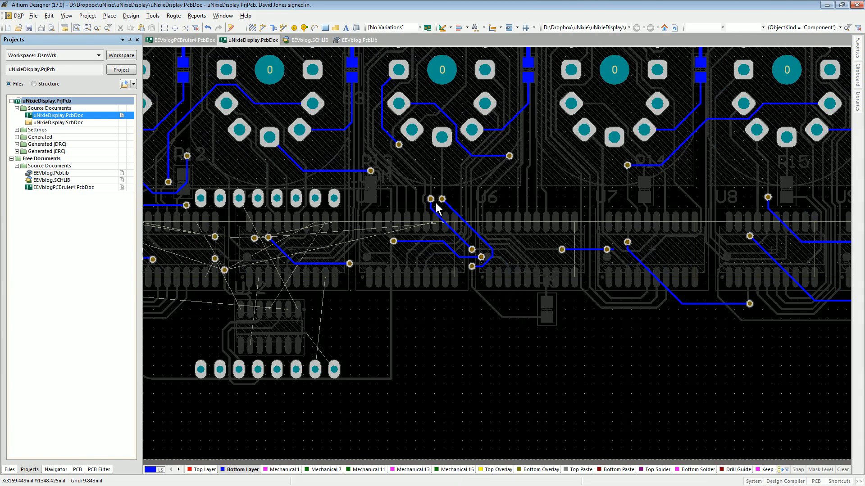
scroll(437, 207, "down", 2, "ctrl")
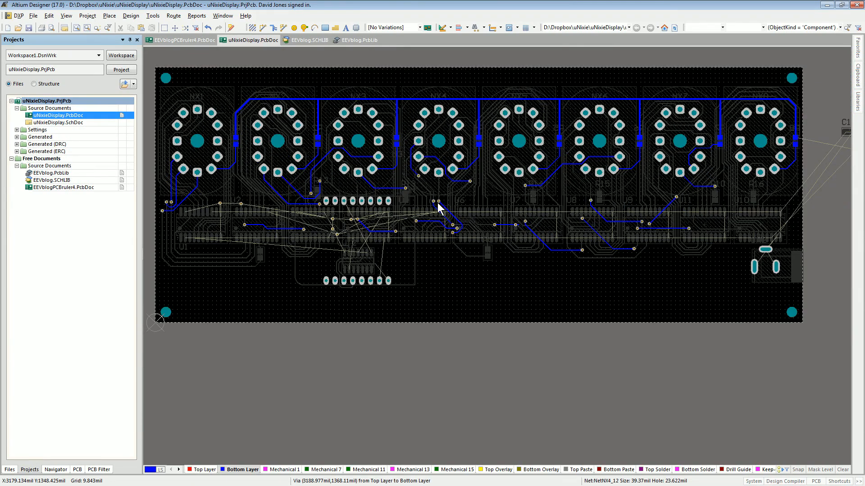
right_click_drag(440, 207, 458, 206)
scroll(468, 205, "up", 1, "ctrl")
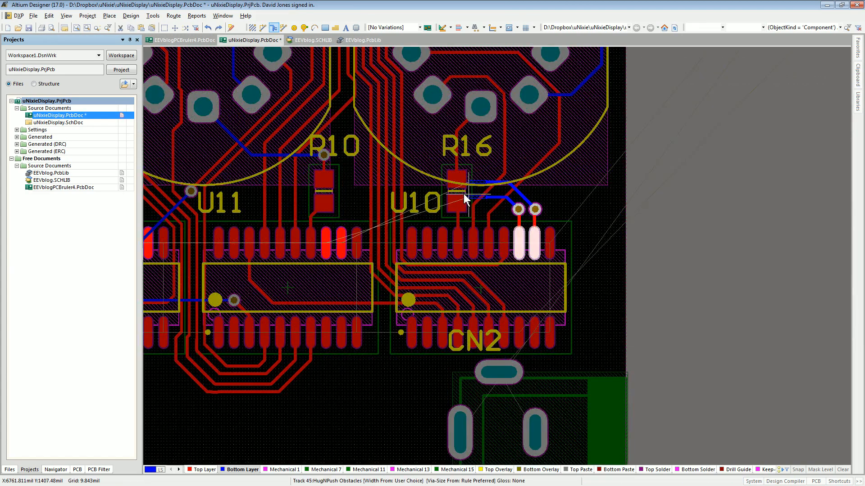
scroll(460, 194, "down", 4, "ctrl")
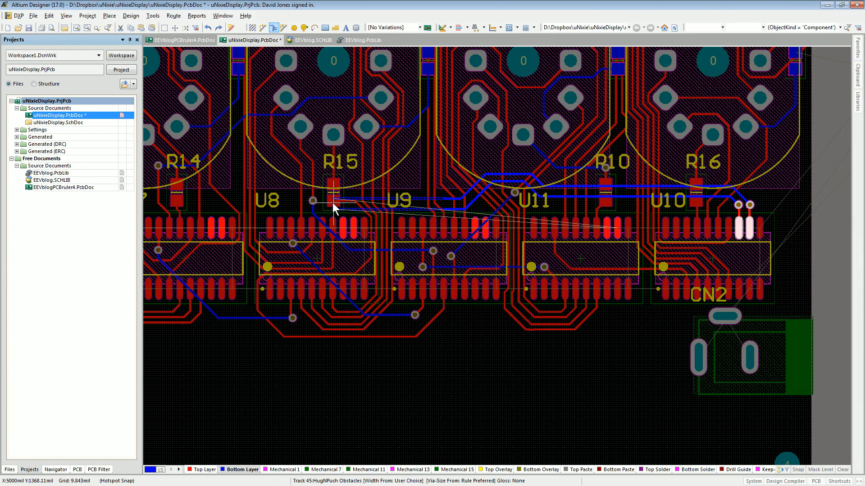
scroll(337, 161, "up", 5)
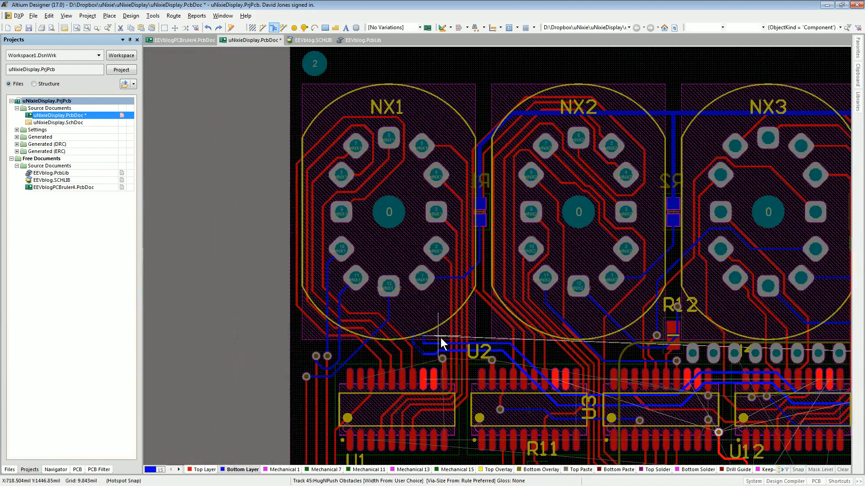
right_click(450, 344)
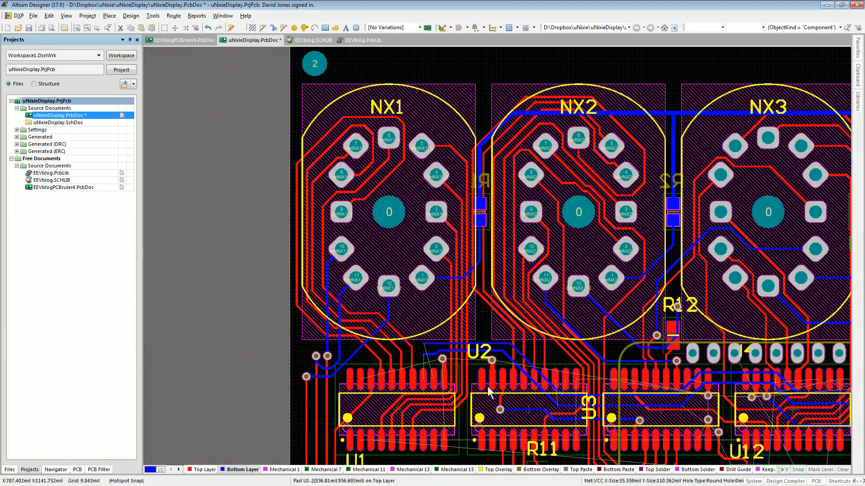
- Trace the new parallel bottom-layer tracks along the row between U1 and U10 in single-layer view
key("shift+s")
right_click_drag(491, 366, 258, 238)
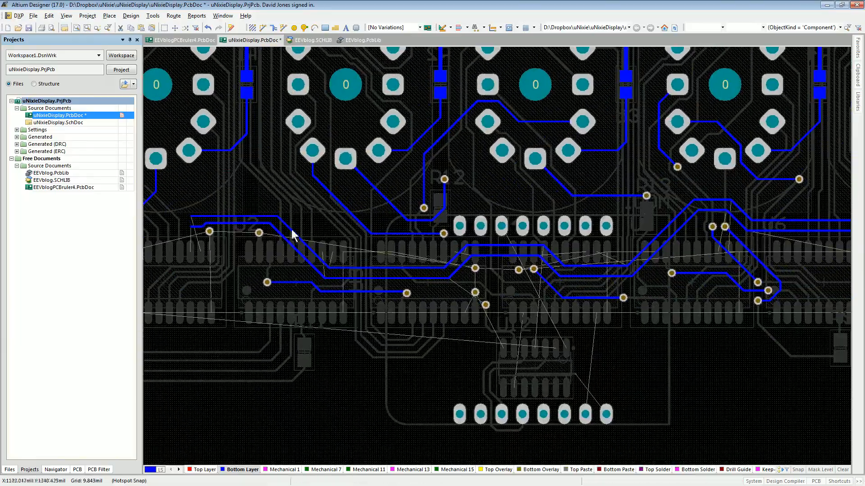
mouse_move(683, 240)
right_mouse_down()
mouse_move(464, 263)
mouse_move(379, 258)
right_mouse_up()
right_click_drag(679, 272, 385, 285)
right_click_drag(747, 258, 543, 261)
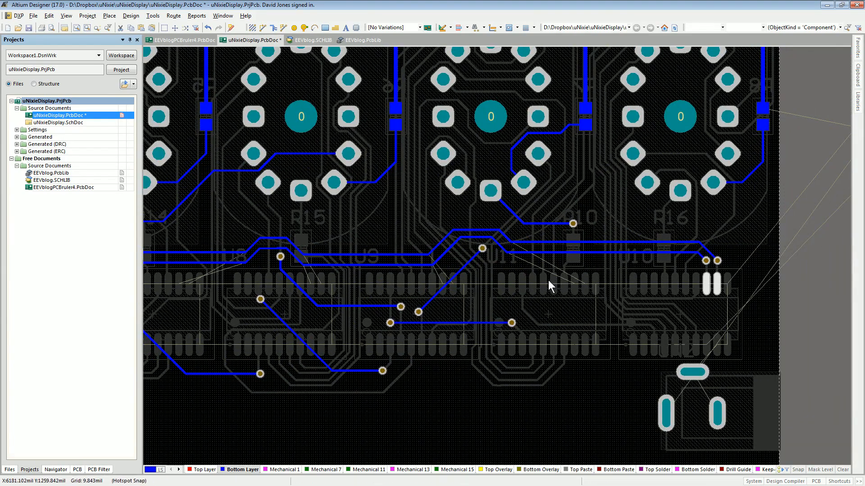
right_click_drag(547, 280, 687, 298)
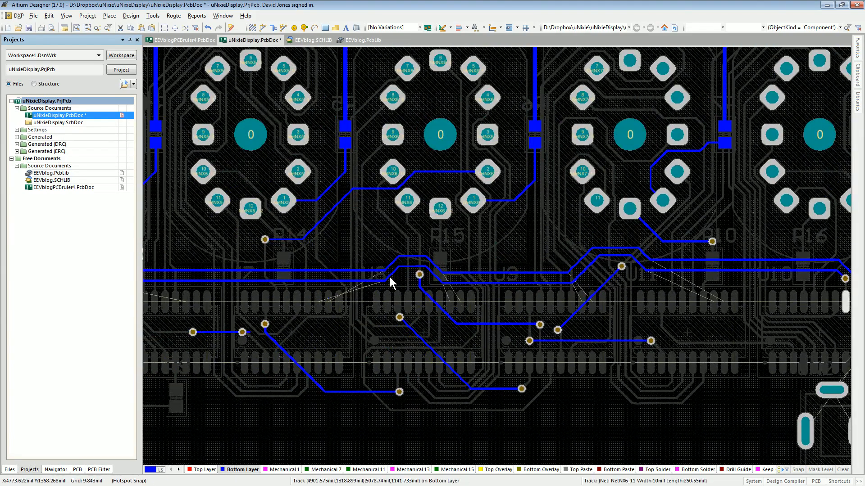
right_click_drag(246, 310, 520, 326)
mouse_move(299, 344)
right_mouse_down()
mouse_move(464, 287)
mouse_move(480, 266)
right_mouse_up()
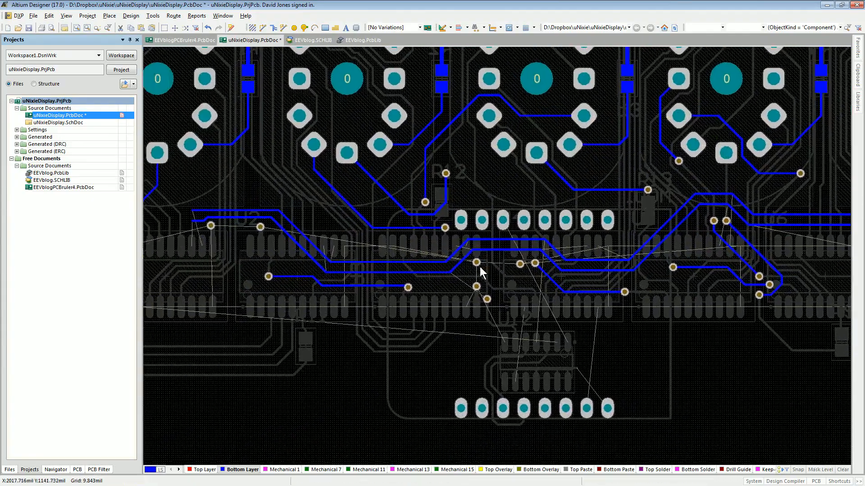
- Recheck the parallel tracks from their ends above U1 to the U10 vias, including the whole-board bottom layer
scroll(481, 263, "down", 5, "ctrl")
right_click_drag(618, 260, 505, 265)
scroll(490, 264, "up", 1, "ctrl")
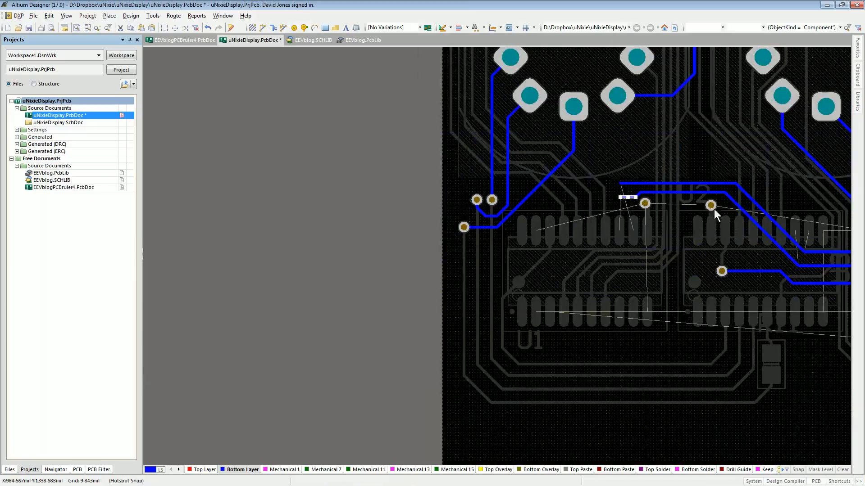
right_click_drag(777, 229, 425, 210)
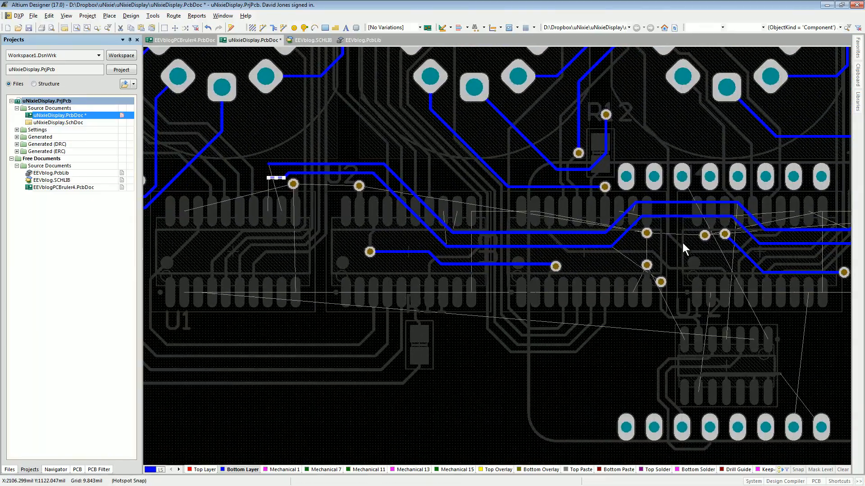
right_click_drag(647, 233, 265, 251)
right_click_drag(615, 234, 289, 247)
right_click_drag(710, 237, 546, 241)
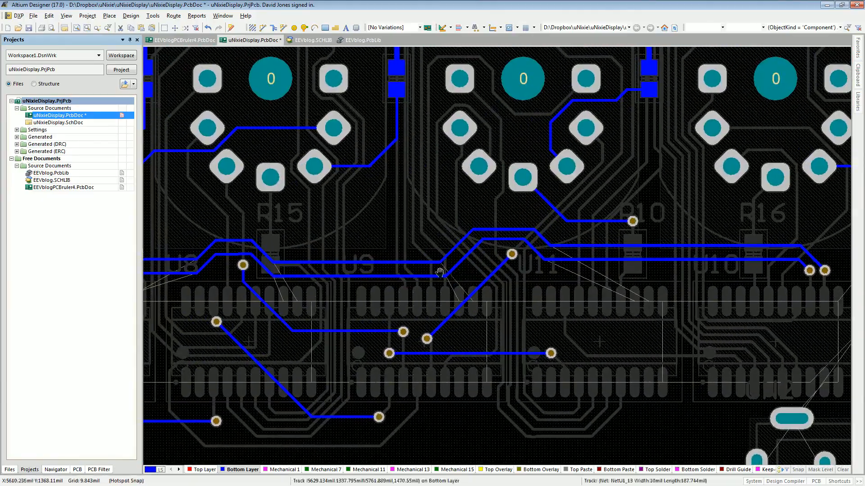
right_click_drag(374, 252, 606, 276)
right_click_drag(390, 273, 639, 270)
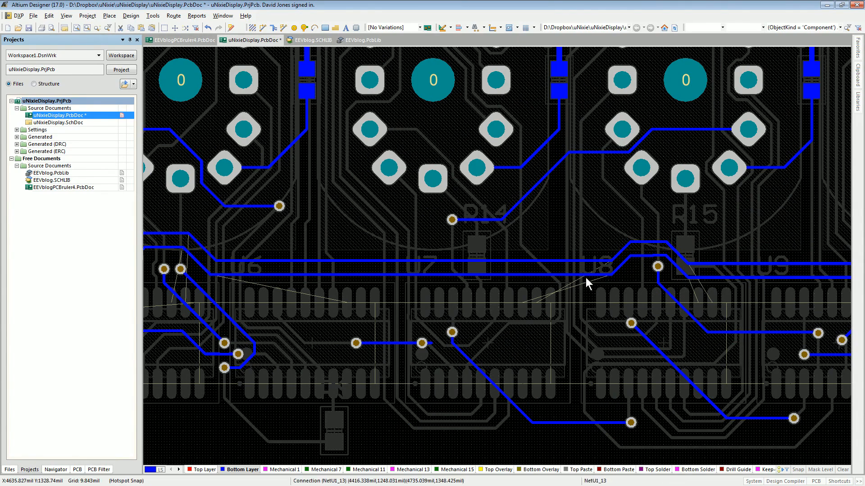
scroll(617, 250, "down", 3, "ctrl")
scroll(617, 249, "down", 2, "ctrl")
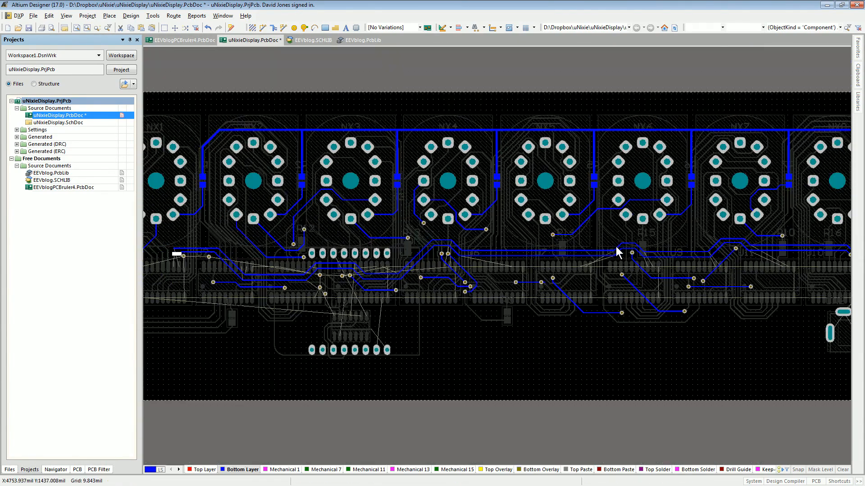
scroll(584, 266, "down", 2, "ctrl")
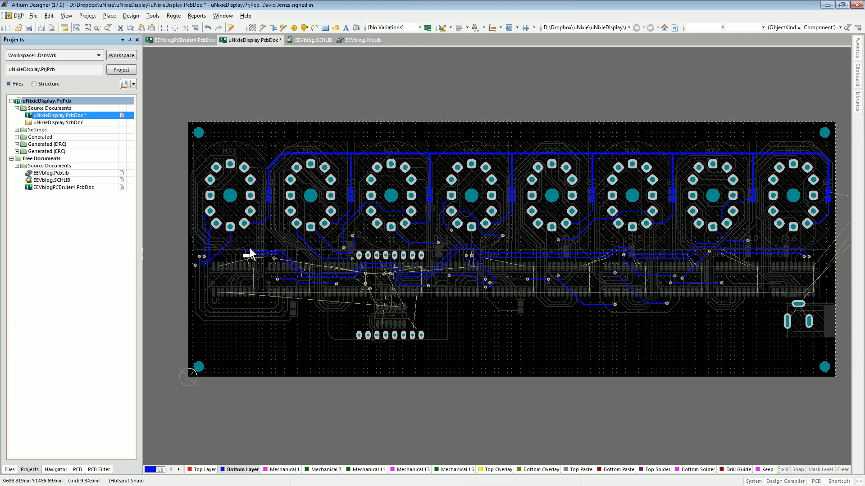
- Set the width of the top-layer VCC track being routed from U10 pin 2 to 20 mil
scroll(284, 255, "up", 5, "ctrl")
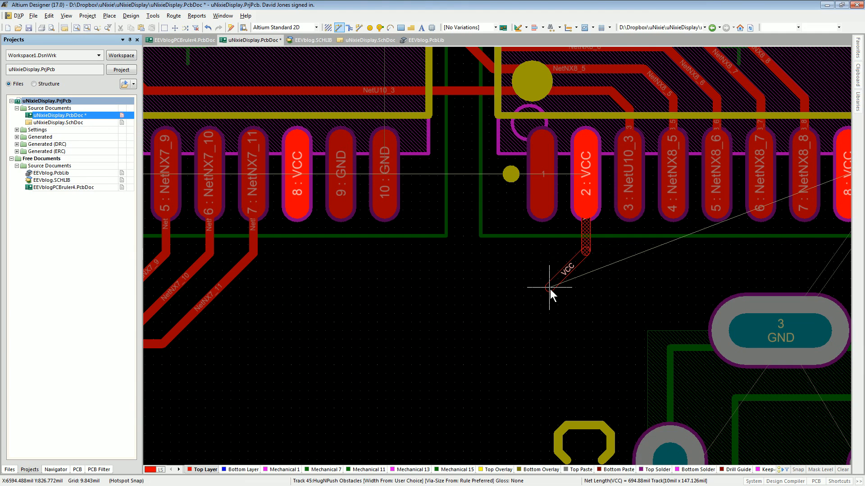
key("Tab")
type("20")
key("Return")
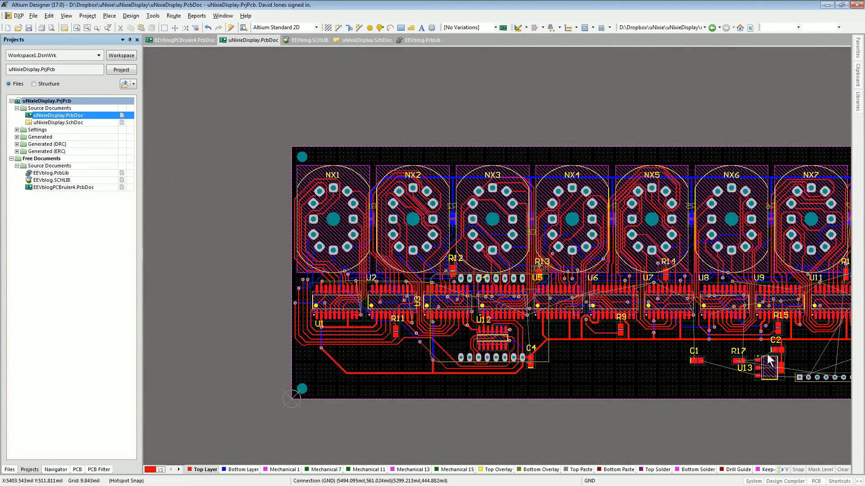
scroll(769, 360, "down", 2, "ctrl")
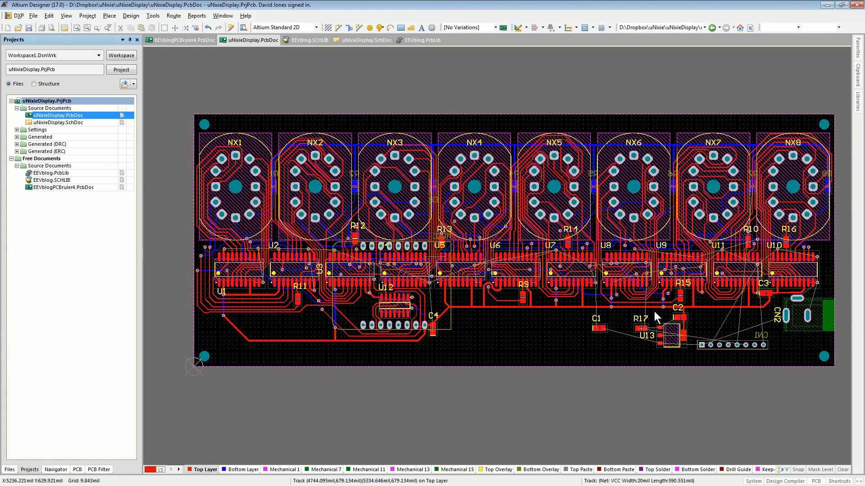
scroll(659, 314, "up", 4, "ctrl")
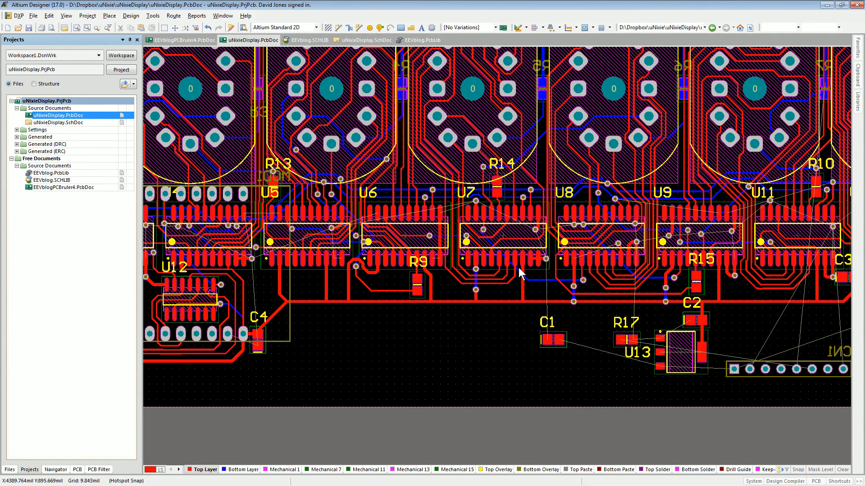
- Examine the VCC tracks around C2 and U13 and along the driver row as far as C4 and U12
right_click_drag(690, 318, 685, 316)
scroll(640, 311, "up", 5, "ctrl")
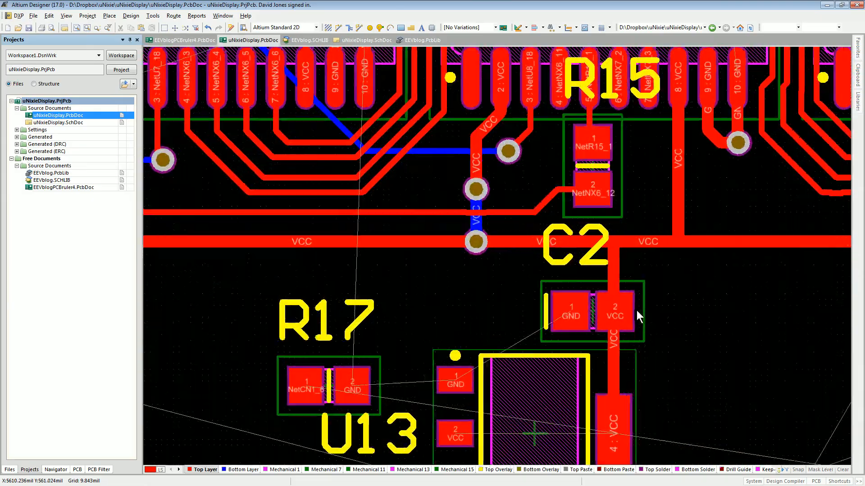
scroll(611, 312, "down", 3)
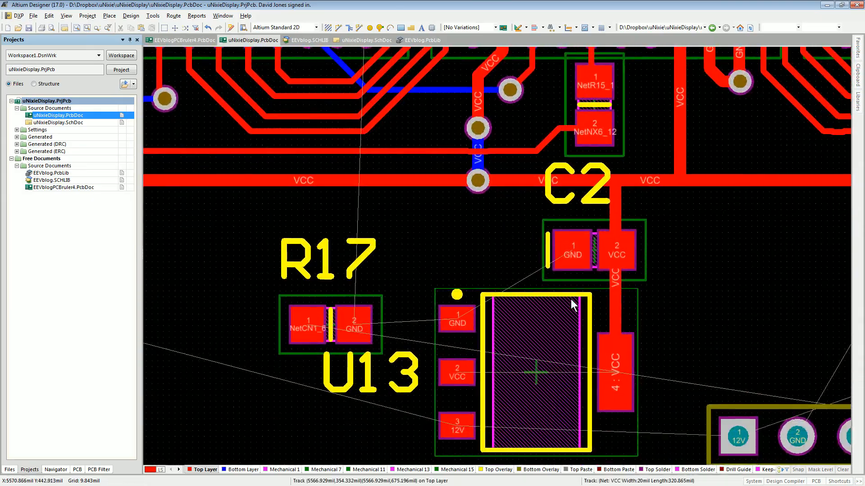
scroll(558, 356, "down", 2, "ctrl")
right_click_drag(661, 297, 516, 338)
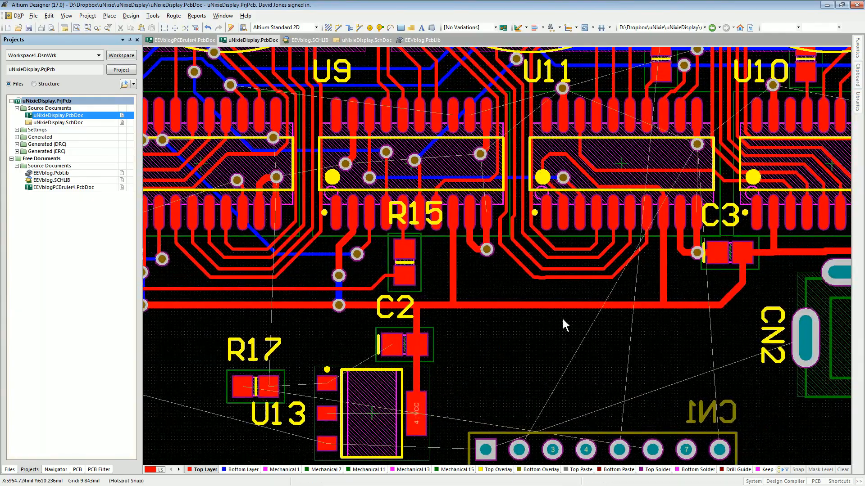
scroll(445, 331, "down", 3, "ctrl")
right_click_drag(354, 331, 531, 300)
right_click_drag(316, 319, 499, 305)
scroll(393, 315, "up", 4, "ctrl")
right_click_drag(358, 274, 484, 316)
scroll(527, 386, "down", 5, "ctrl")
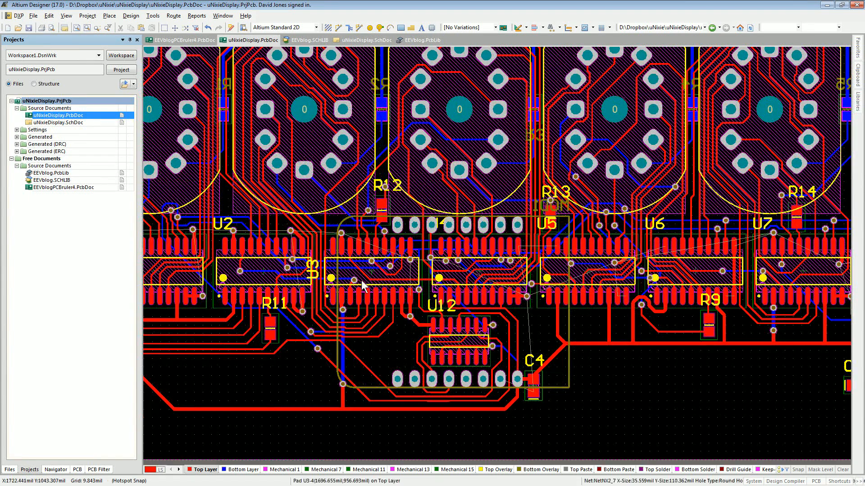
- Check supply capacitors C1 to C4 around regulator U13 in the uNixieDisplay schematic, and return to the PCB layout
left_click(366, 39)
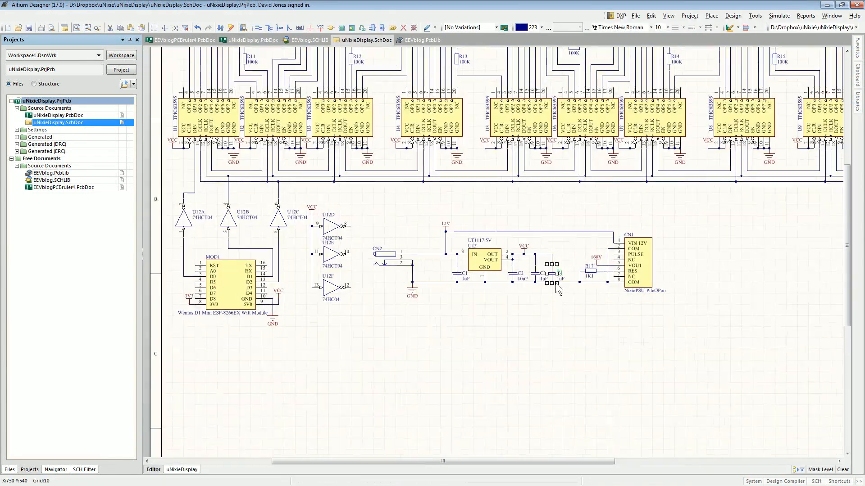
scroll(556, 284, "up", 3, "ctrl")
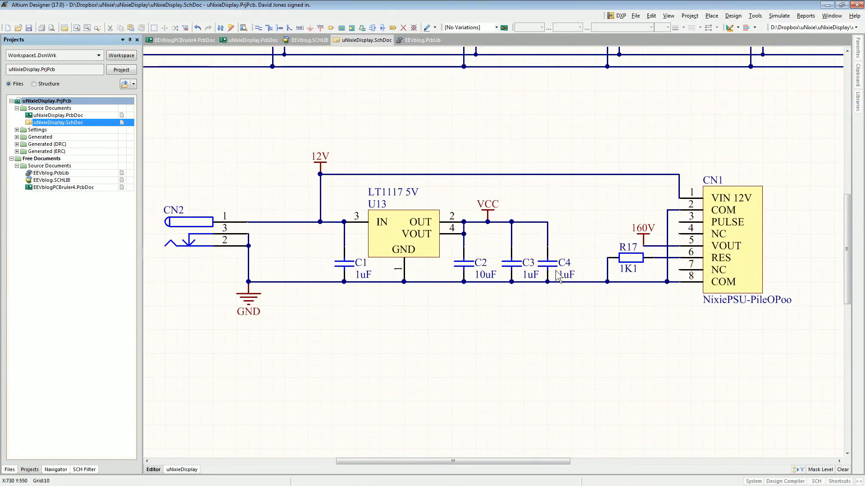
left_click(253, 40)
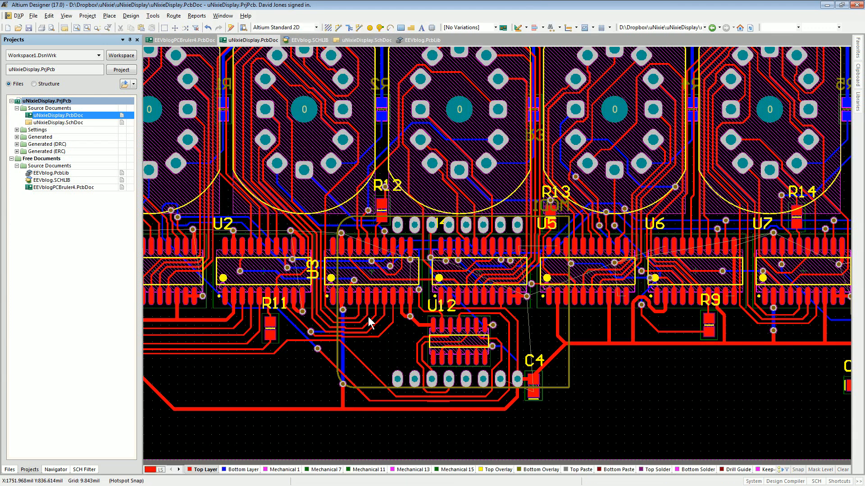
- Inspect the wide VCC track running from C4 past U12 to U1, including its place on the whole board
scroll(379, 337, "left", 3, "shift")
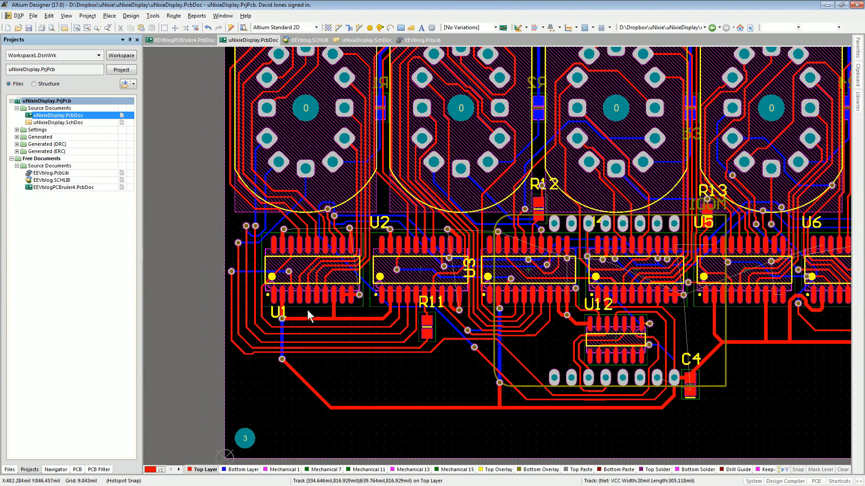
scroll(339, 335, "down", 4)
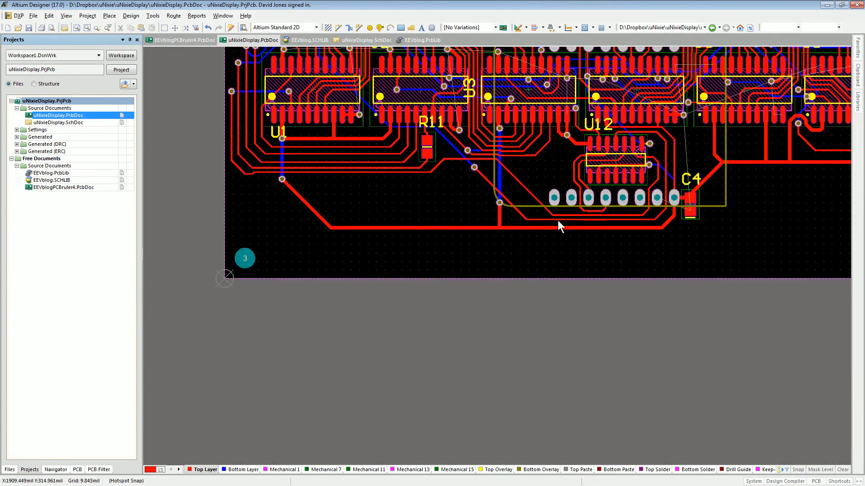
scroll(558, 221, "down", 3, "ctrl")
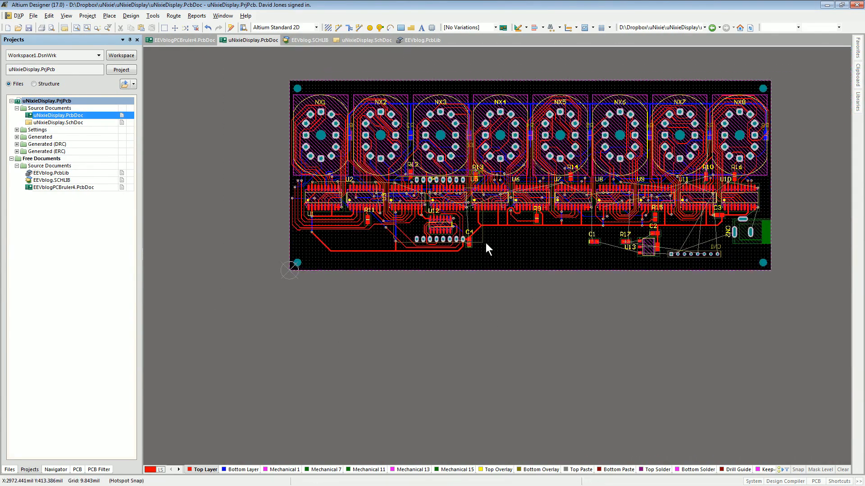
- Examine the bottom-layer tracks across the whole board in single-layer view, comparing them with the all-layer view
right_click_drag(501, 186, 466, 235)
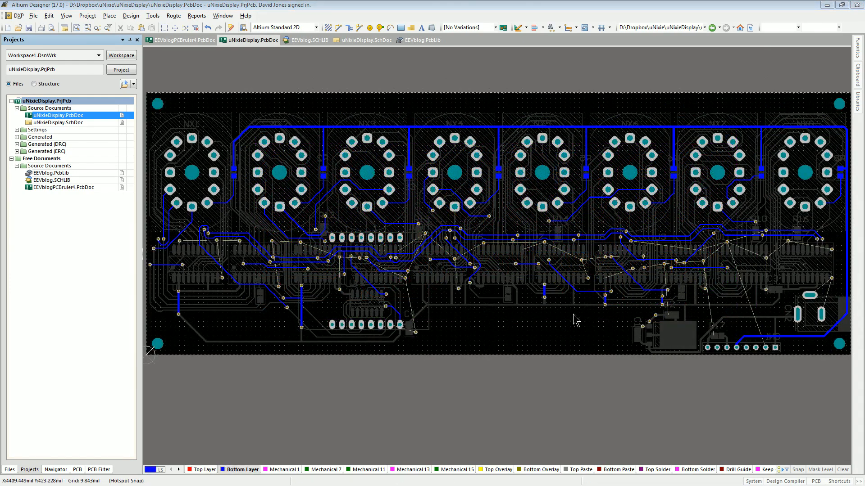
right_click_drag(573, 315, 574, 320)
key("shift+s")
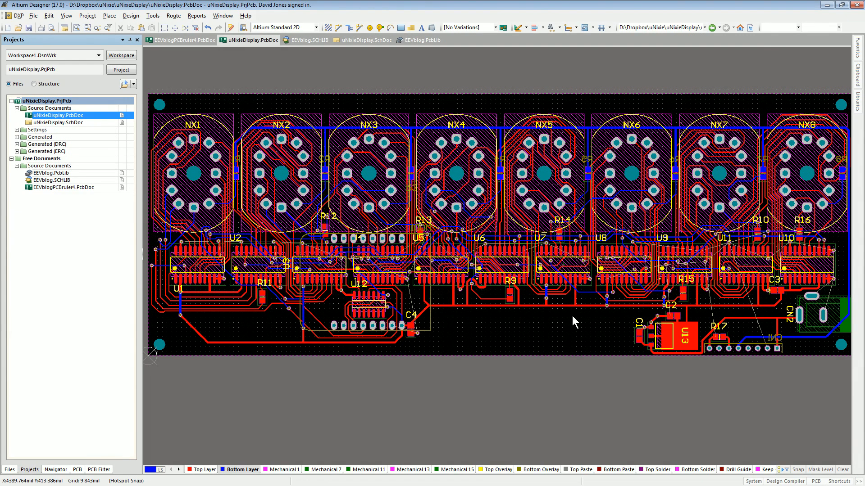
key("shift+s")
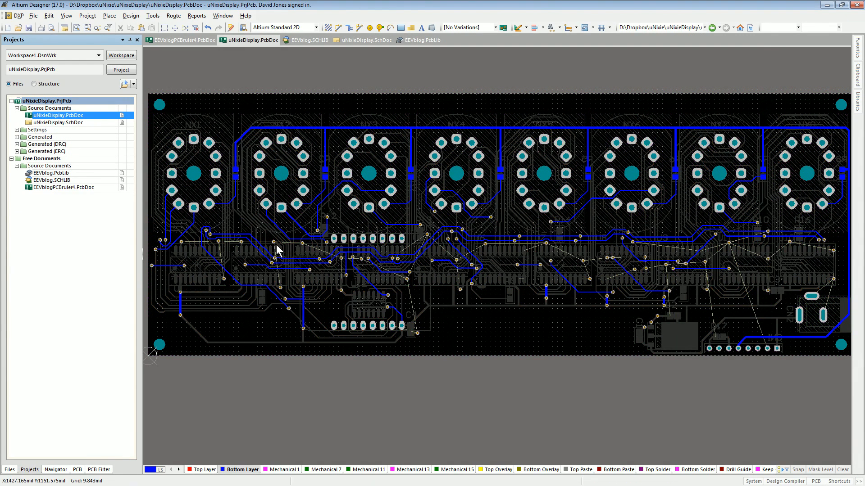
scroll(276, 247, "up", 8, "ctrl")
scroll(275, 245, "down", 8, "ctrl")
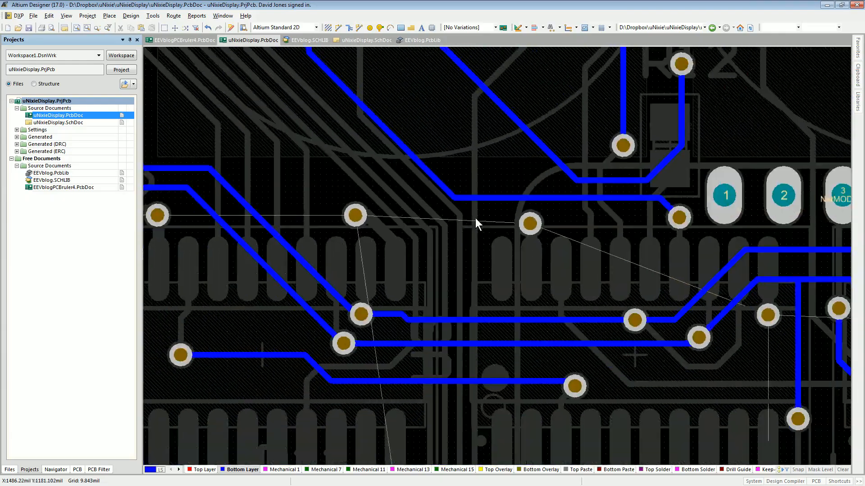
scroll(520, 234, "down", 3, "ctrl")
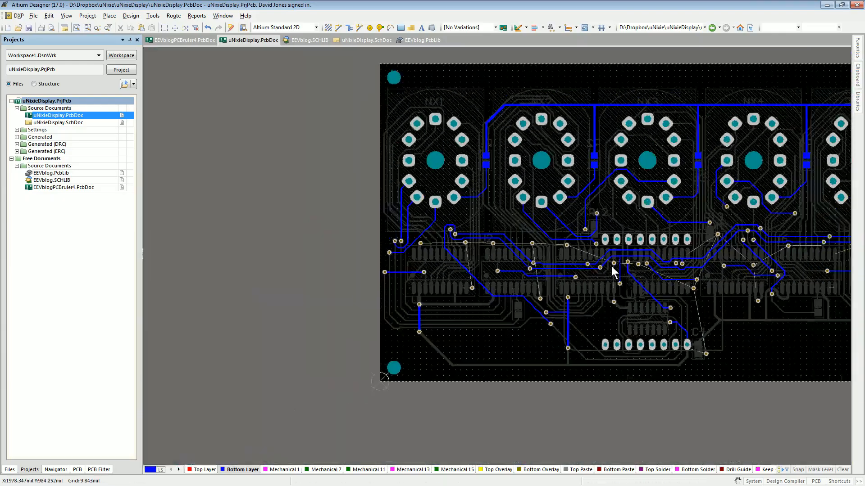
right_click_drag(743, 278, 373, 297)
scroll(568, 264, "down", 3, "ctrl")
right_click_drag(523, 255, 546, 251)
scroll(546, 251, "up", 1, "ctrl")
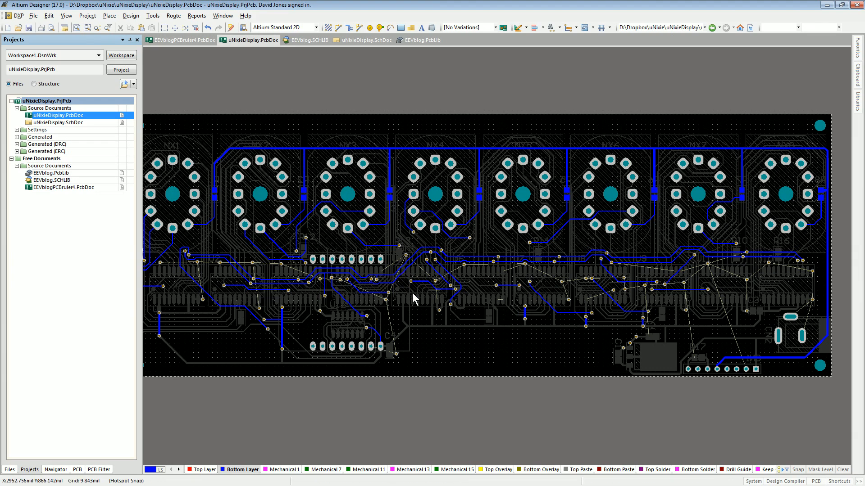
right_click_drag(441, 284, 456, 284)
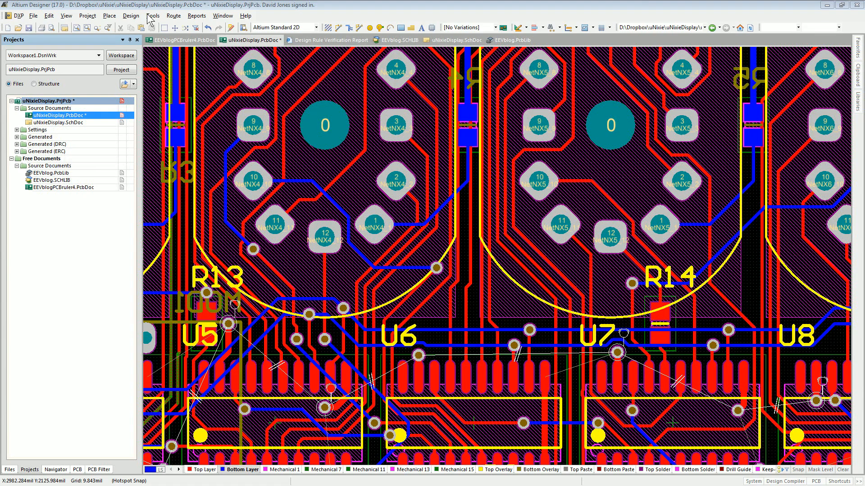
- Review the Electrical, Routing and SMT rules in the Design Rule Checker and run the design rule check
left_click(131, 17)
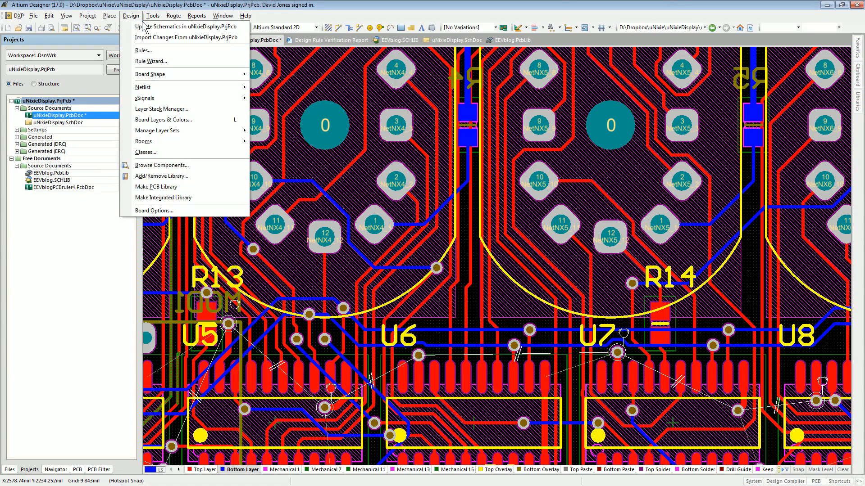
mouse_move(148, 21)
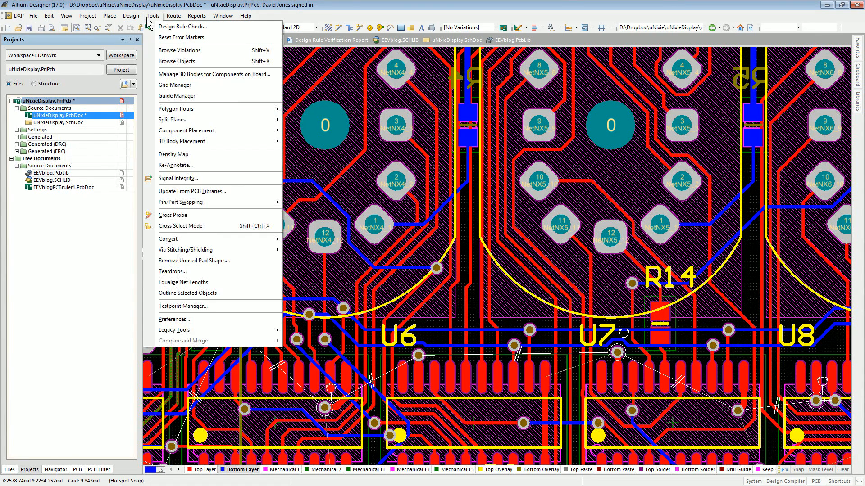
left_click(182, 27)
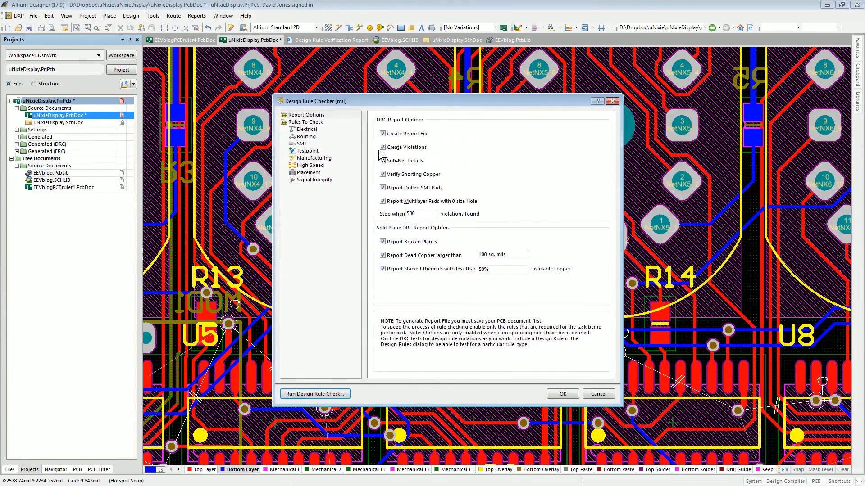
left_click(307, 129)
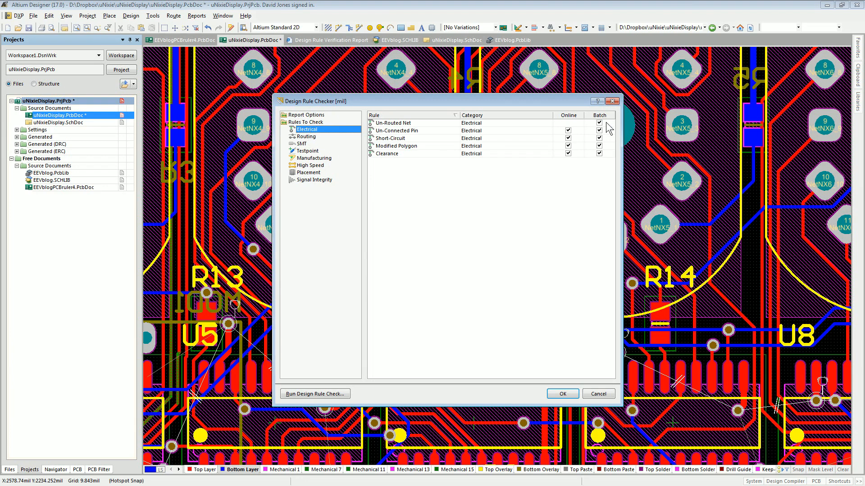
left_click(310, 136)
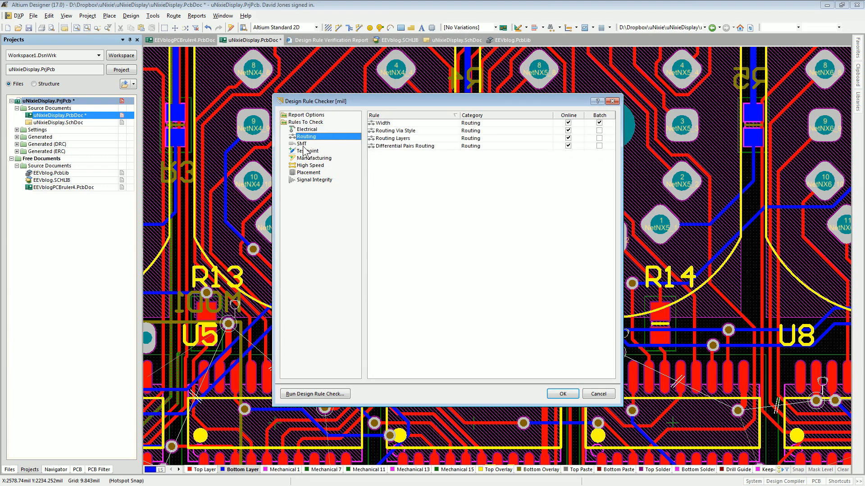
left_click(305, 144)
left_click(330, 394)
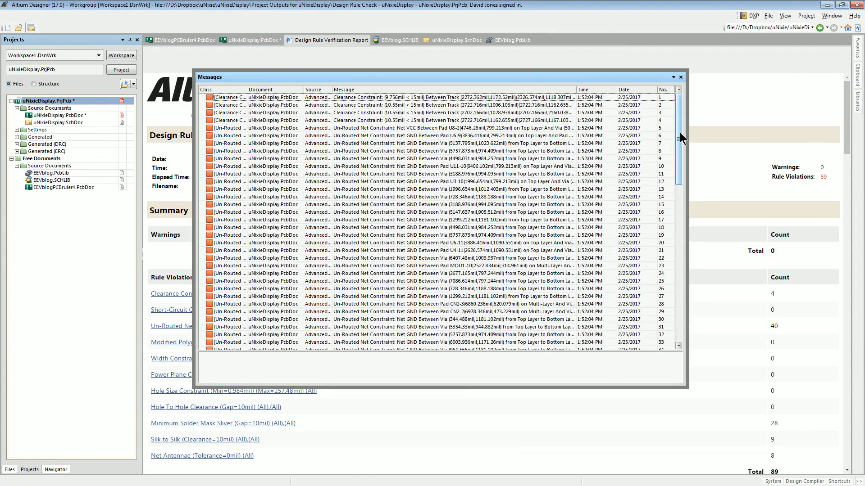
- Review the clearance, un-routed net, solder mask sliver, silkscreen and net antennae violations in the design rule check messages
left_click(407, 100)
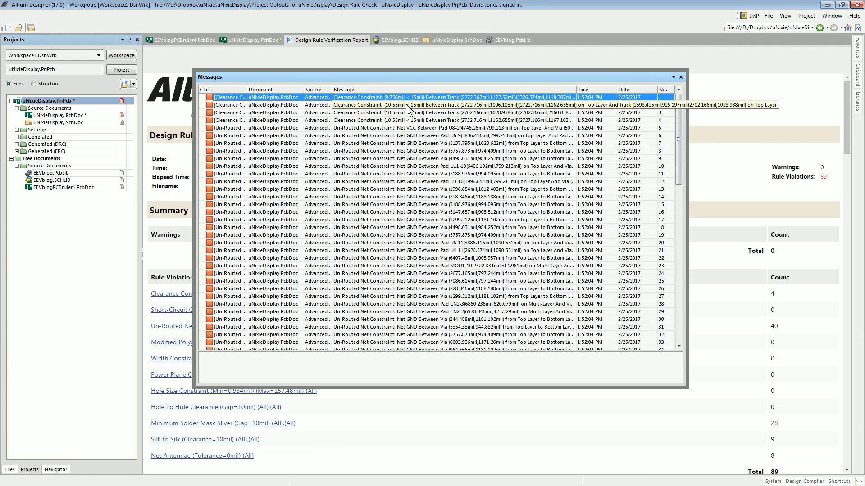
left_click(421, 120)
left_click(426, 128)
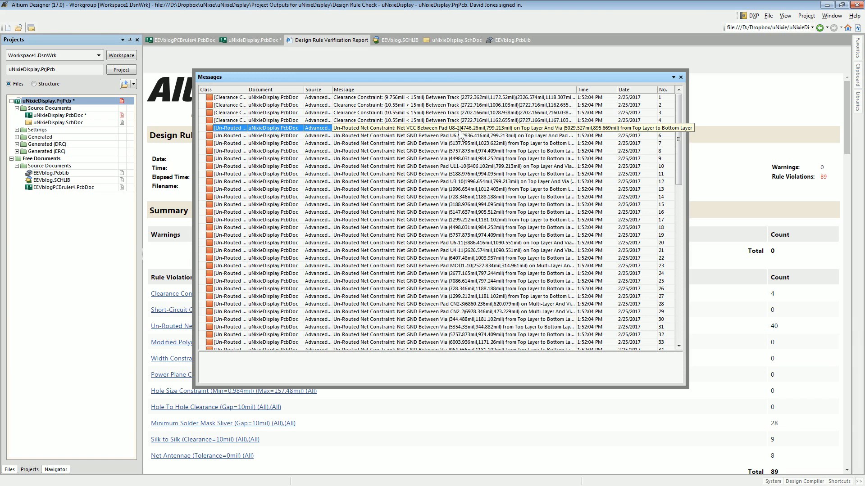
scroll(419, 216, "down", 6)
scroll(415, 231, "down", 3)
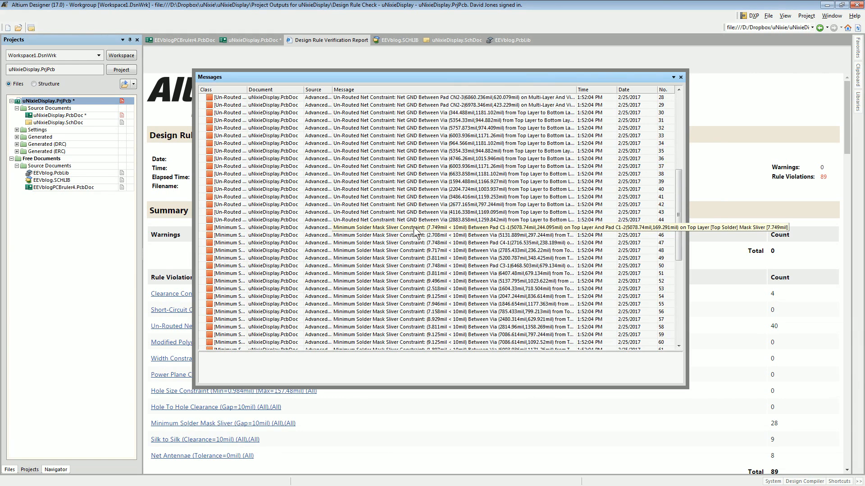
scroll(399, 236, "down", 8)
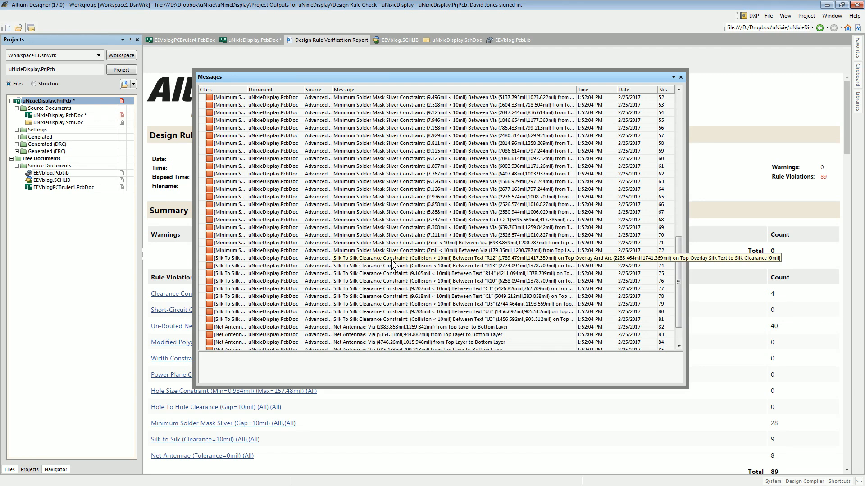
scroll(391, 264, "down", 1)
scroll(391, 260, "down", 1)
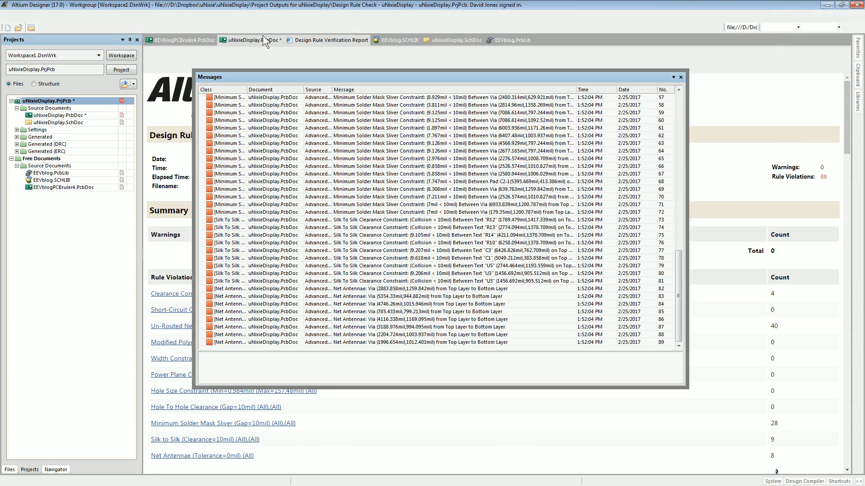
- Exclude Silk To Silk Clearance and Minimum Solder Mask Sliver from the batch checks and rerun the design rule check
left_click(249, 40)
left_click(132, 16)
mouse_move(153, 16)
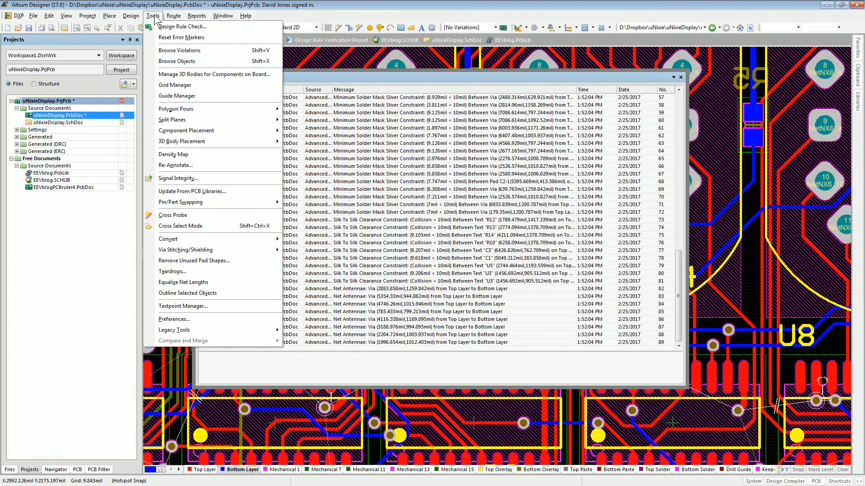
left_click(181, 27)
left_click(314, 158)
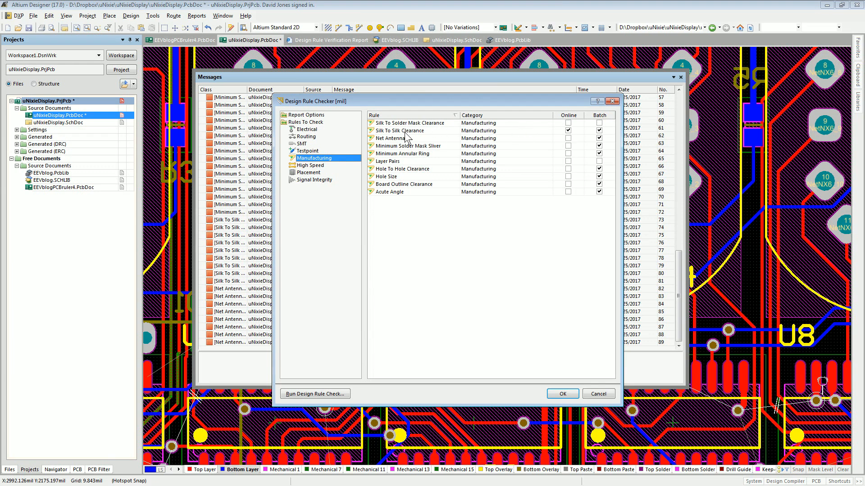
left_click(599, 131)
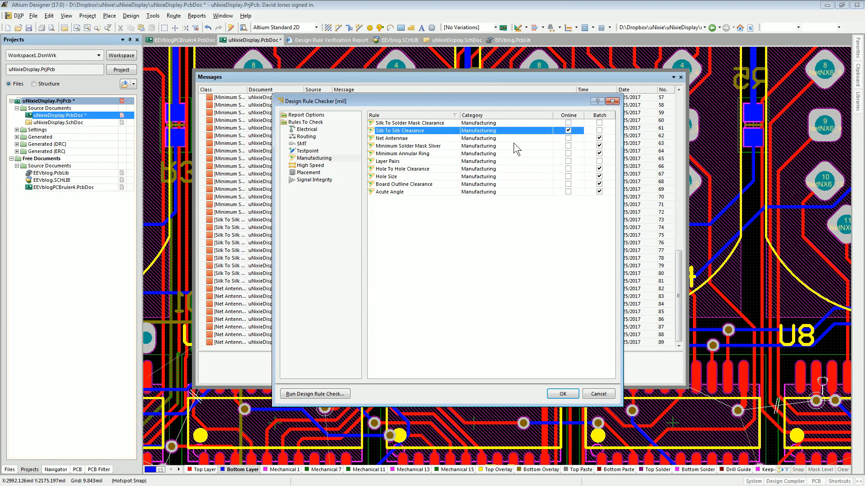
left_click(435, 146)
left_click(599, 146)
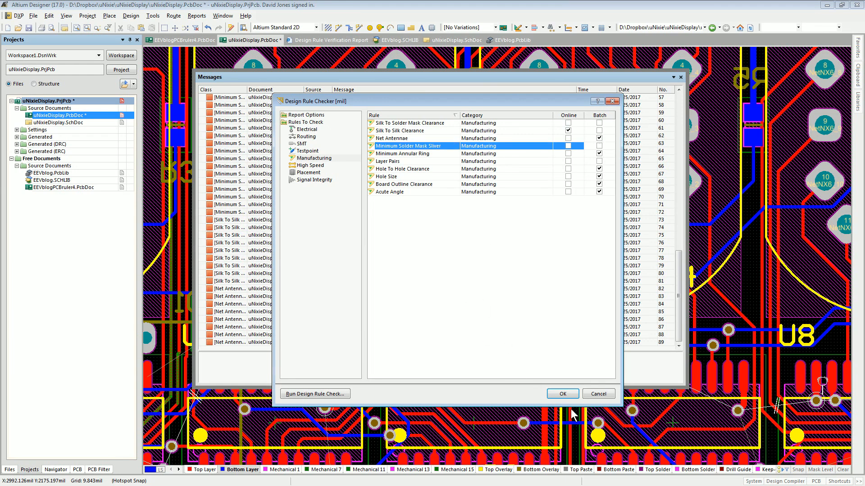
left_click(322, 395)
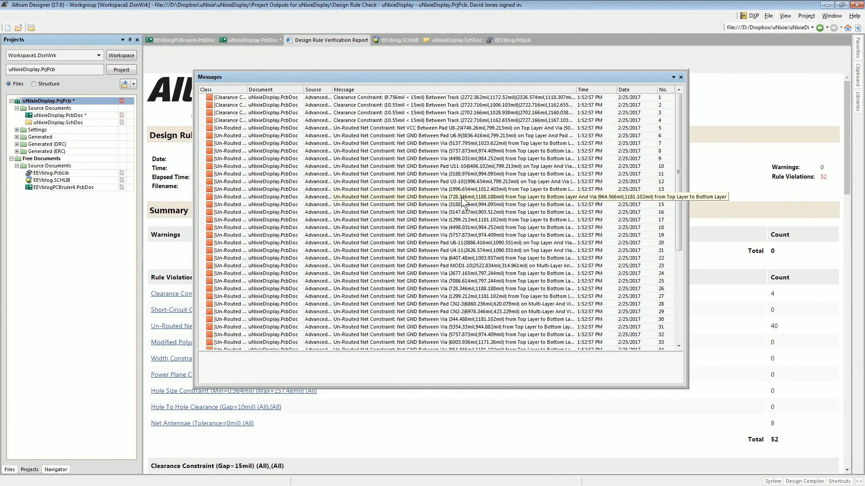
- Locate the Net Antennae violations at the end of the new message list and select the first one
left_click(678, 144)
left_click_drag(677, 141, 677, 234)
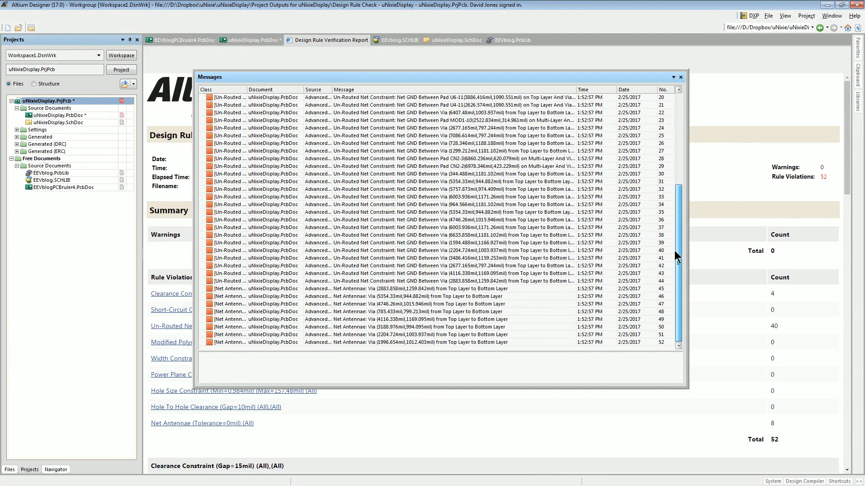
left_click(398, 291)
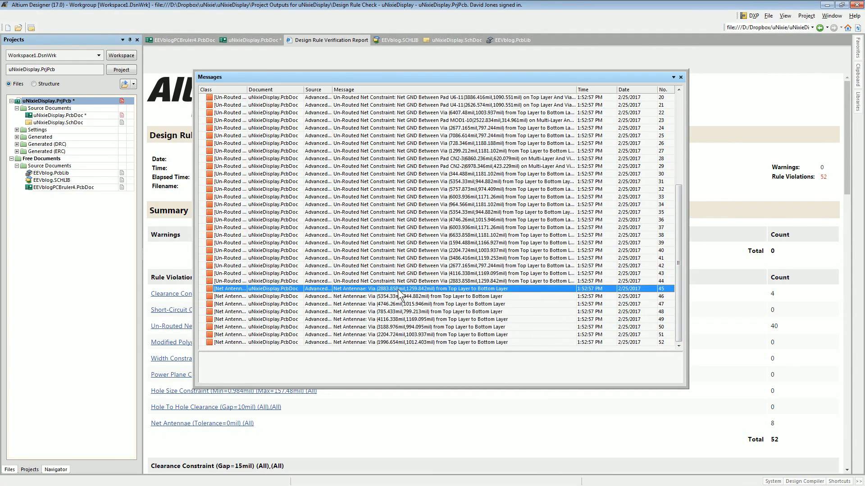
- Jump from the second Net Antennae message to its via on the PCB and inspect the GND connection at U8 pin 19
left_click(440, 297)
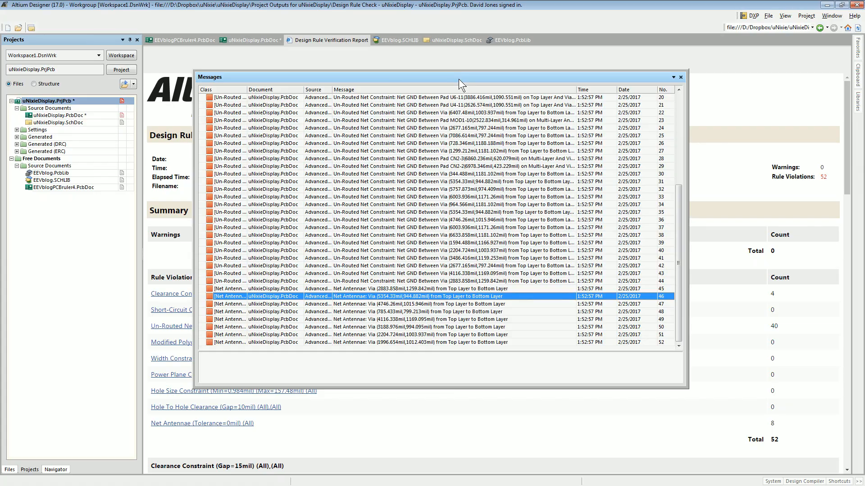
key("Return")
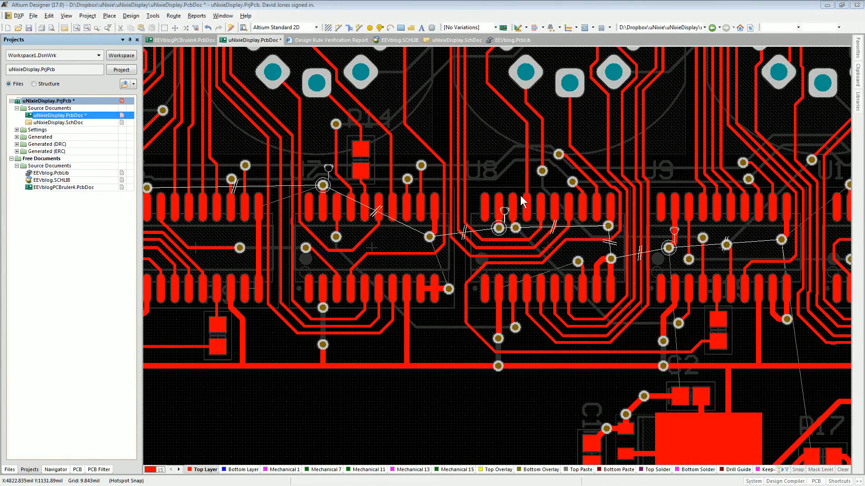
scroll(559, 232, "up", 7, "ctrl")
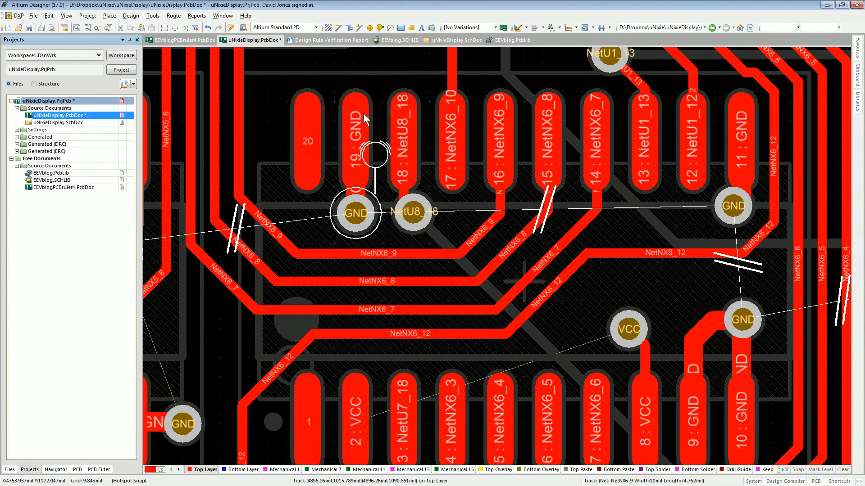
scroll(378, 189, "up", 3, "ctrl")
scroll(373, 149, "down", 2, "ctrl")
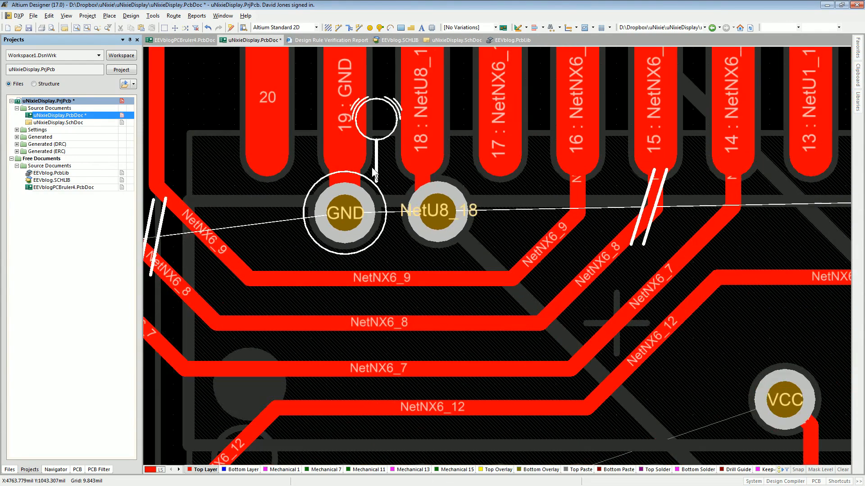
left_click(363, 174)
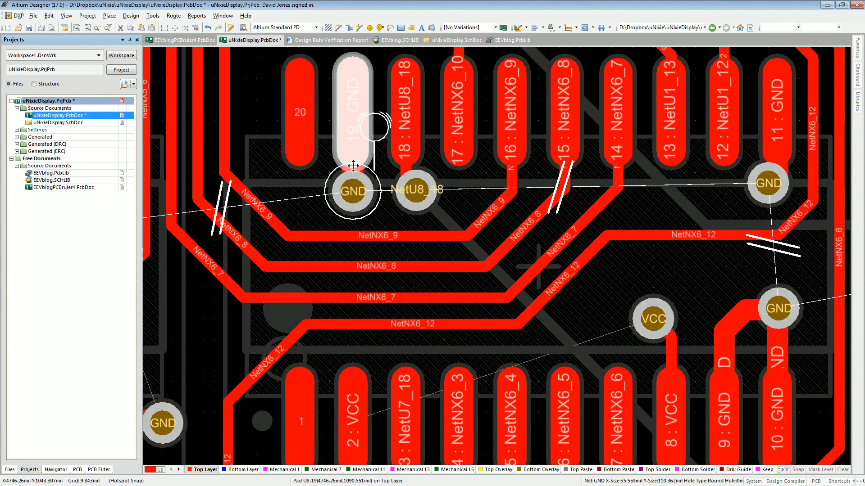
left_click(363, 173)
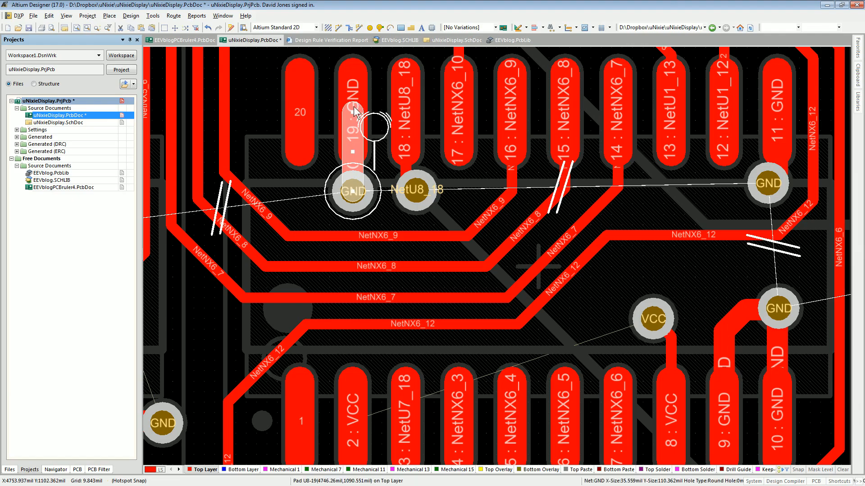
scroll(378, 220, "down", 3, "ctrl")
scroll(377, 217, "down", 3, "ctrl")
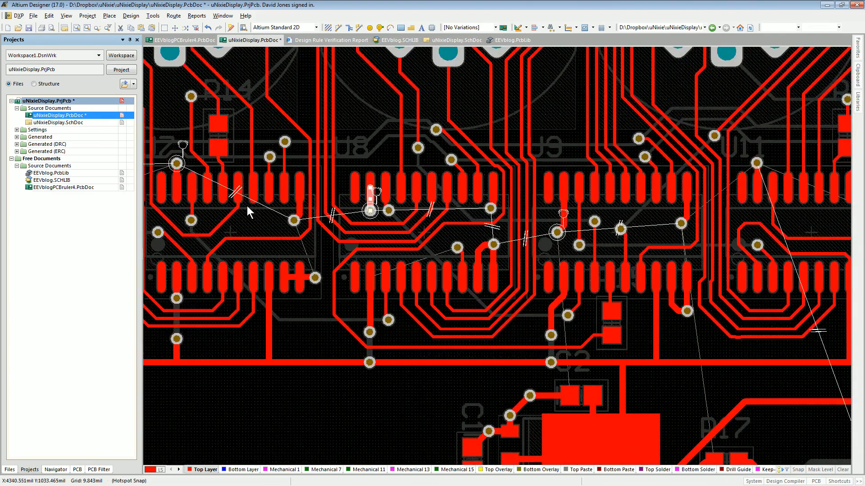
- Inspect the other flagged GND vias and the highlighted NetNX3_5 and NetNX3_6 tracks beside R13
scroll(247, 206, "up", 3, "ctrl")
right_click_drag(358, 177, 447, 220)
right_click_drag(280, 221, 503, 219)
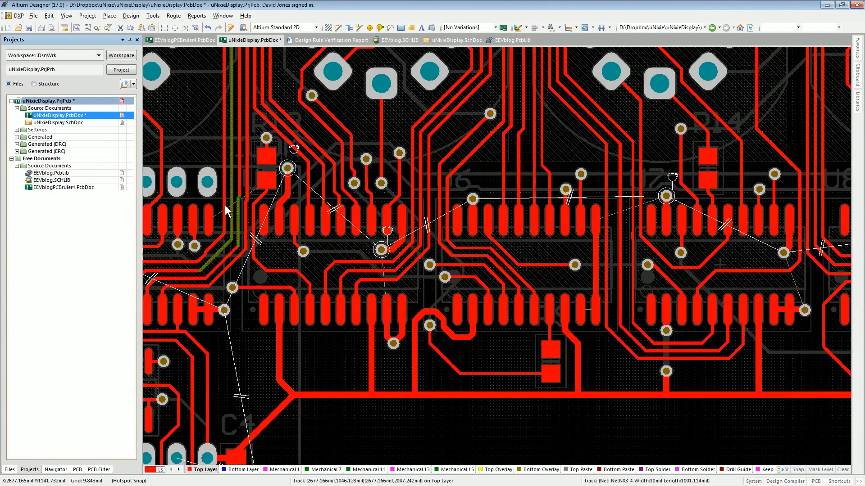
scroll(236, 225, "up", 6, "ctrl")
right_click_drag(234, 221, 405, 212)
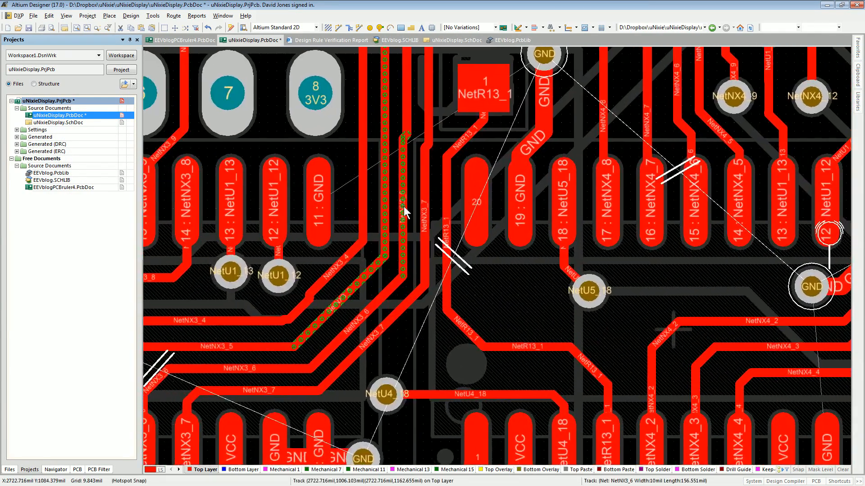
scroll(394, 188, "up", 4, "ctrl")
scroll(393, 187, "down", 9, "ctrl")
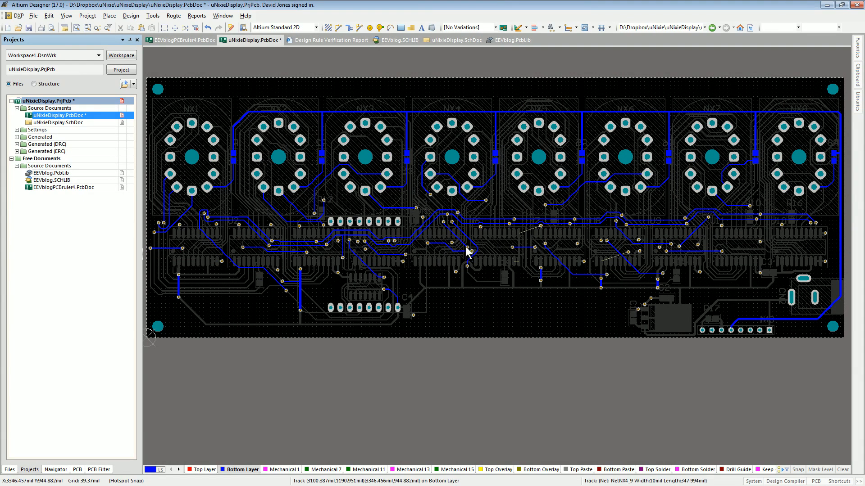
- Configure a solid polygon pour on the Bottom Layer connected to GND, with Pour Over All Same Net Objects and dead copper removed
key("p")
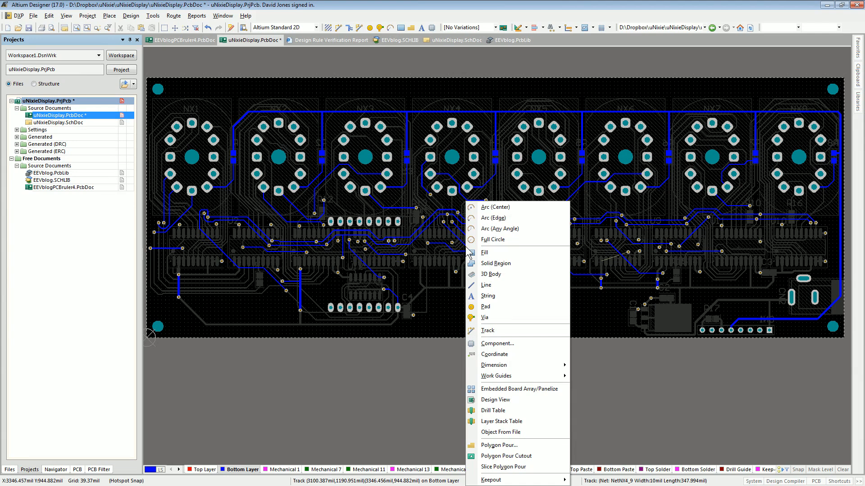
left_click(498, 445)
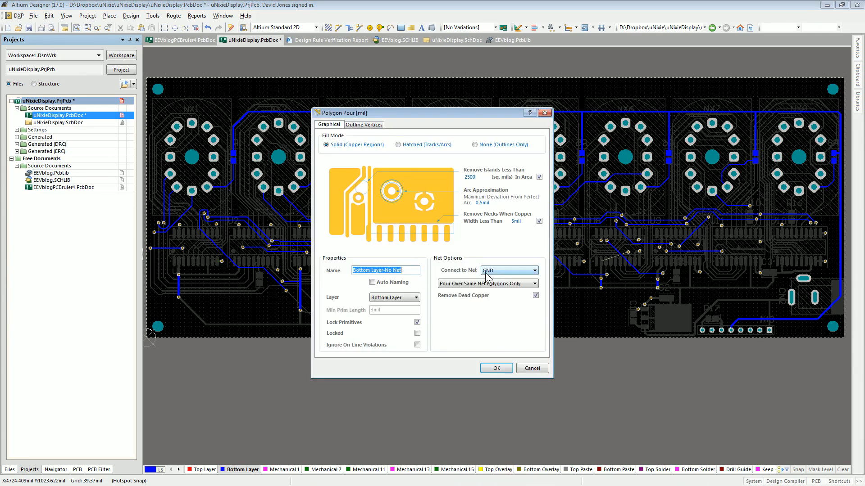
left_click(495, 273)
left_click(495, 270)
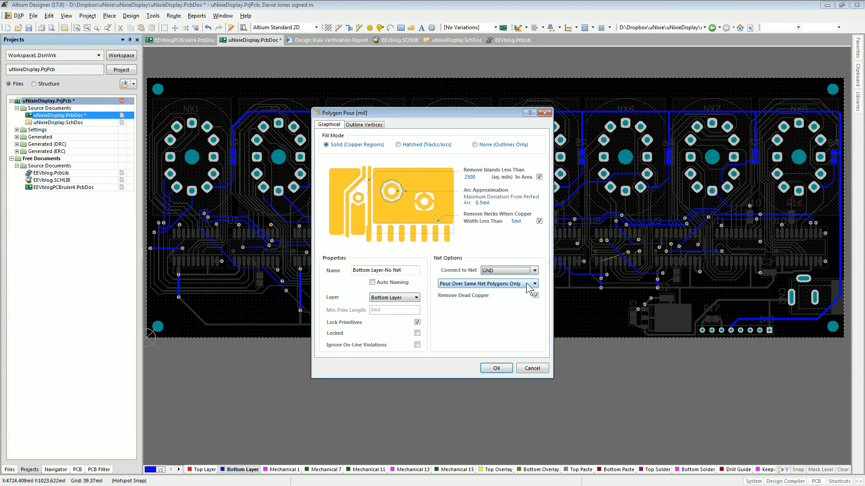
left_click(531, 283)
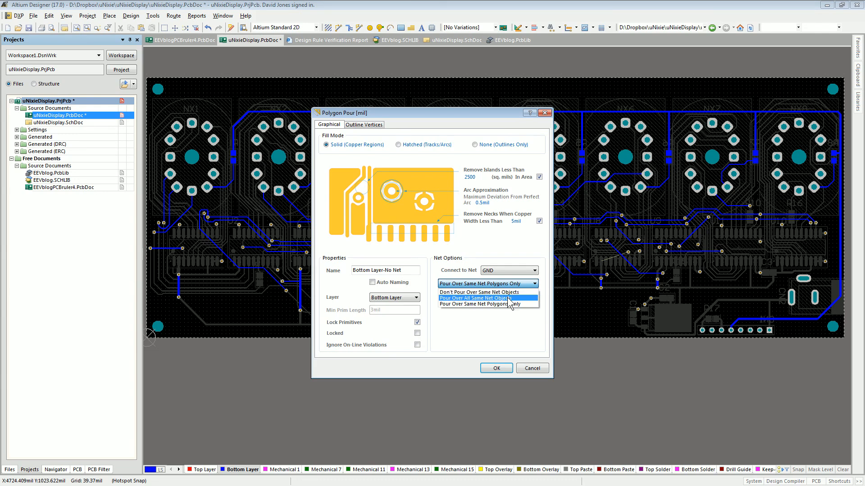
left_click(509, 298)
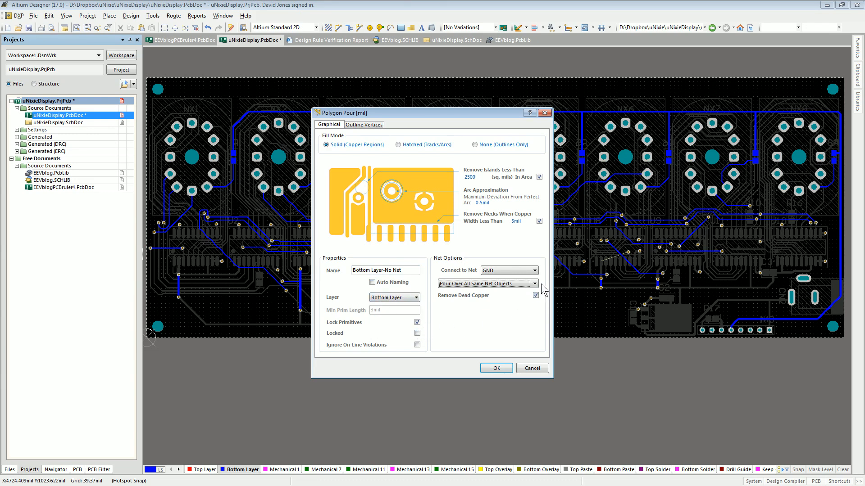
left_click(497, 368)
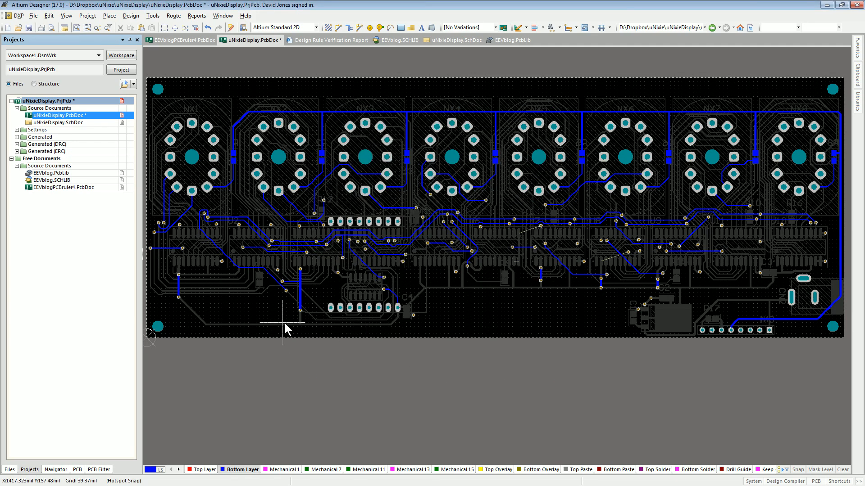
- Using a 1 mm snap grid, outline the GND pour across the lower board, about 39 mil inside its edges and up to about Y 1378 mil
key("ctrl+g")
type("1mm")
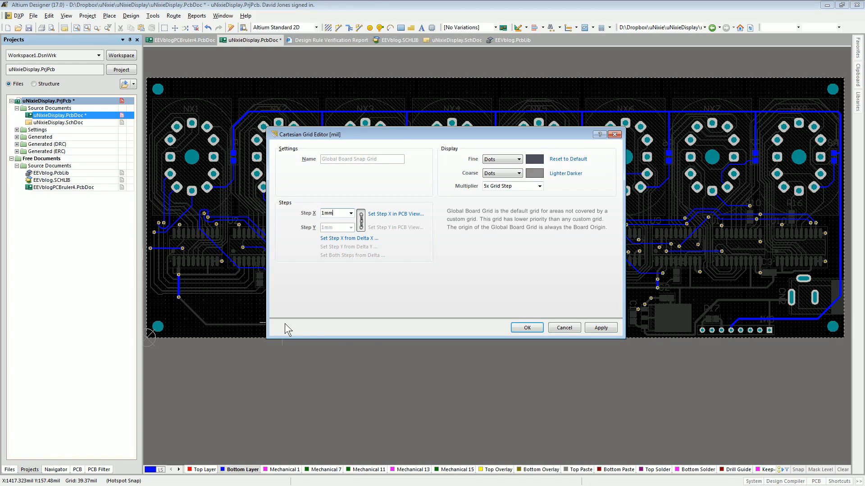
key("Return")
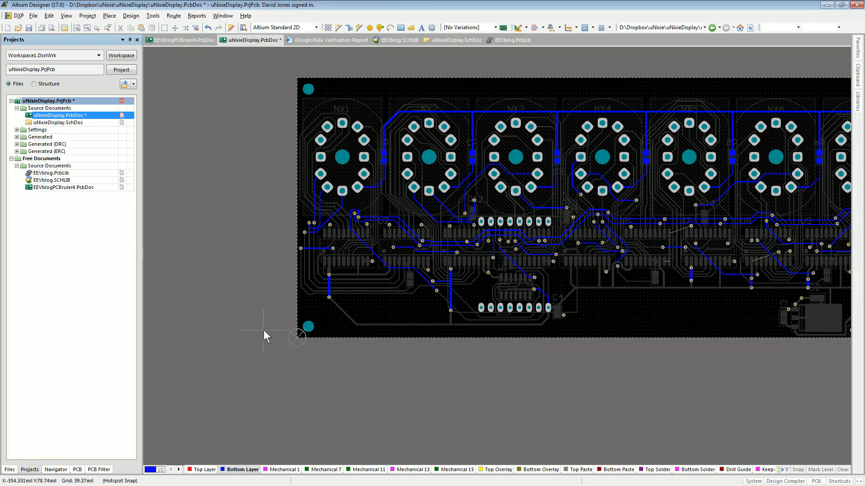
left_click(301, 335)
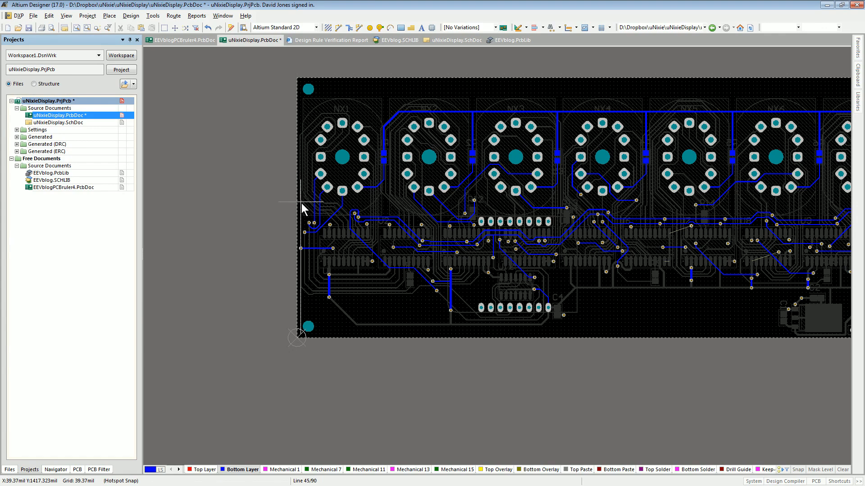
left_click(301, 207)
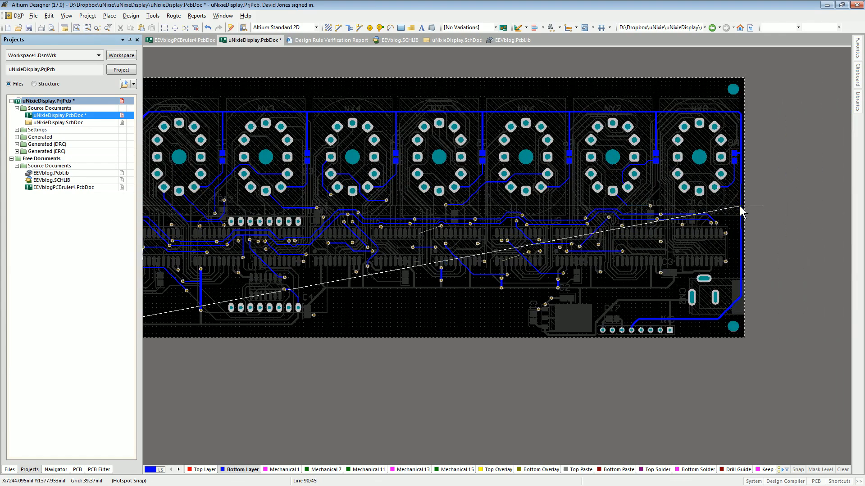
left_click(740, 206)
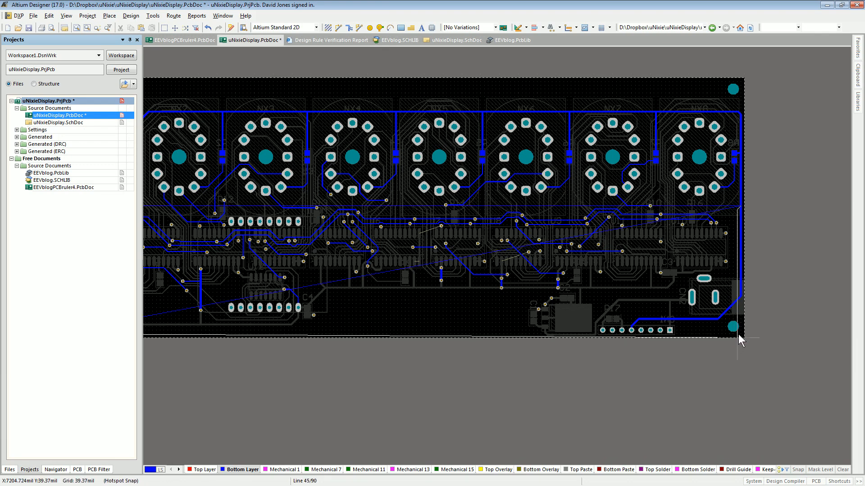
key("space")
key("space")
left_click(719, 334)
right_click(622, 288)
right_click_drag(356, 273, 535, 273)
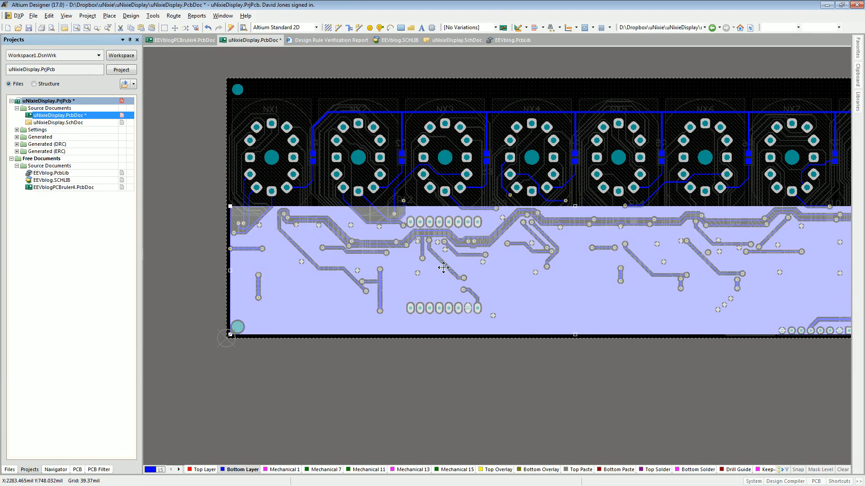
left_click(472, 362)
- Examine the bottom GND pour along the whole board, checking via thermal reliefs and the remaining GND connection lines
scroll(461, 268, "up", 3, "ctrl")
scroll(405, 247, "up", 4, "ctrl")
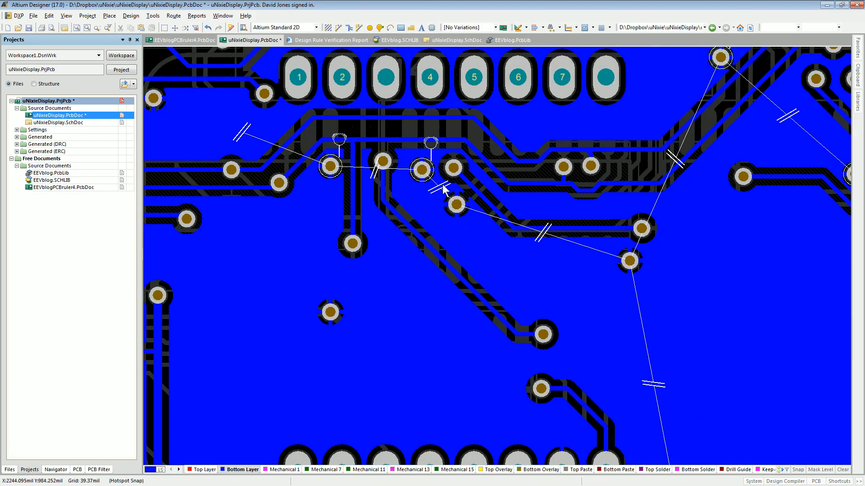
scroll(487, 212, "down", 5, "ctrl")
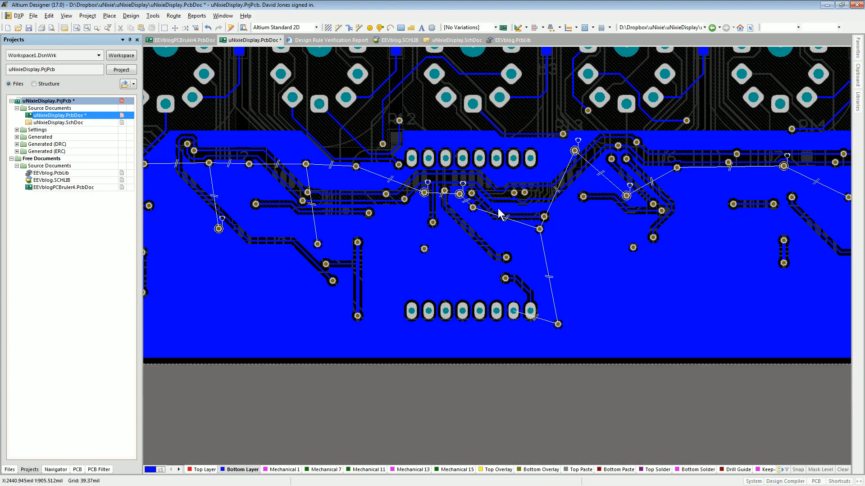
scroll(616, 202, "up", 10, "ctrl")
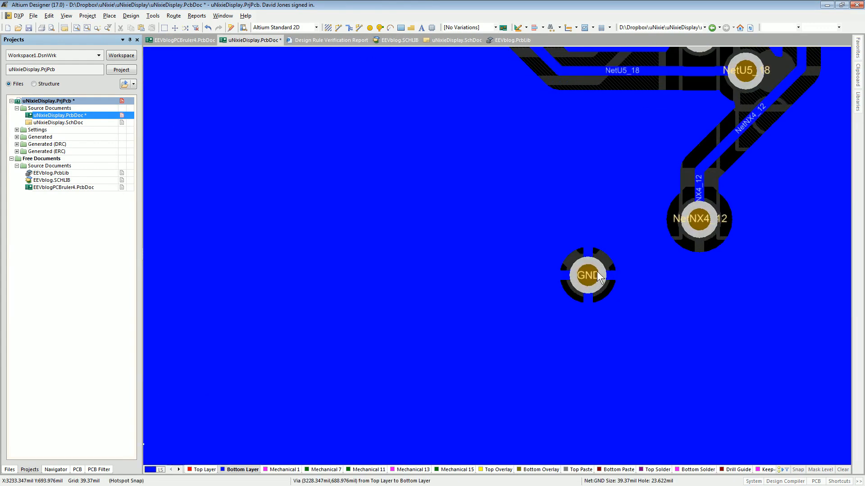
scroll(581, 273, "down", 8, "ctrl")
right_click_drag(768, 229, 346, 238)
right_click_drag(610, 238, 351, 221)
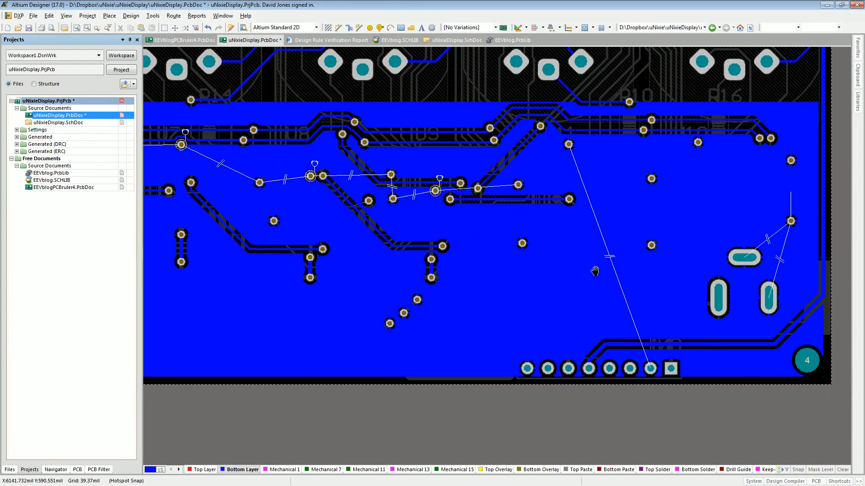
right_click_drag(595, 270, 535, 269)
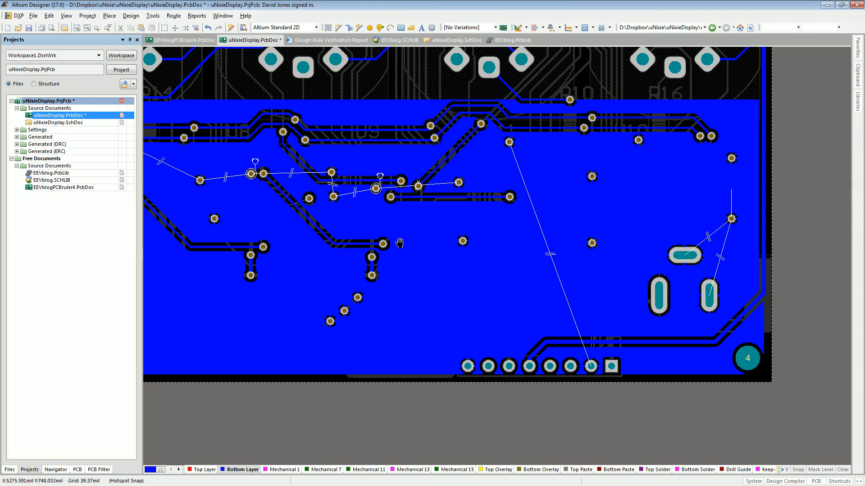
right_click_drag(399, 243, 589, 259)
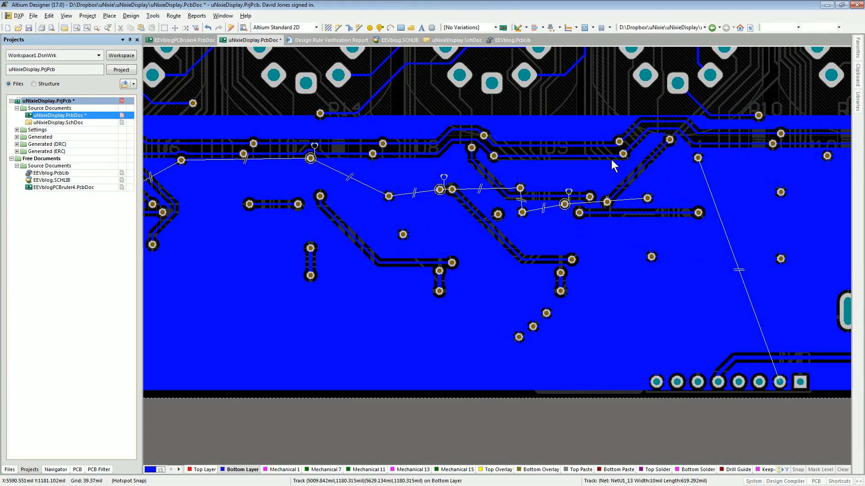
right_click_drag(368, 208, 737, 212)
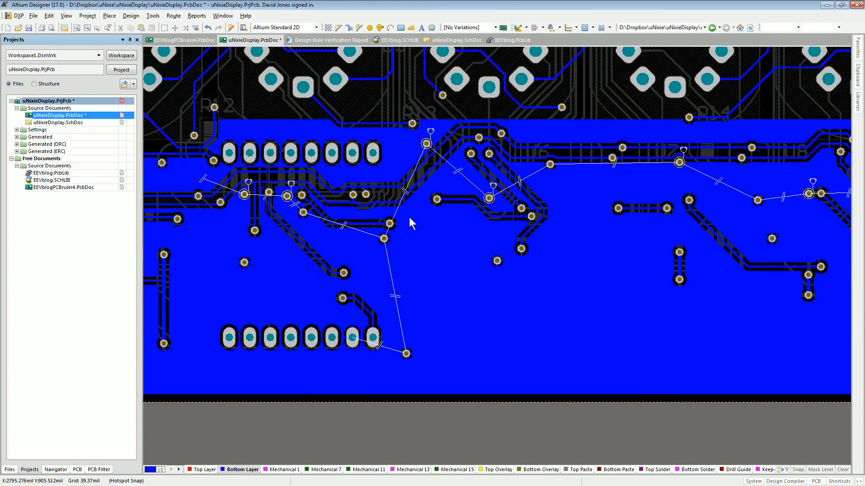
right_click_drag(409, 221, 625, 236)
mouse_move(419, 225)
right_mouse_down()
mouse_move(560, 228)
mouse_move(429, 218)
right_mouse_up()
- Rerun the design rule check with the existing report options
left_click(131, 15)
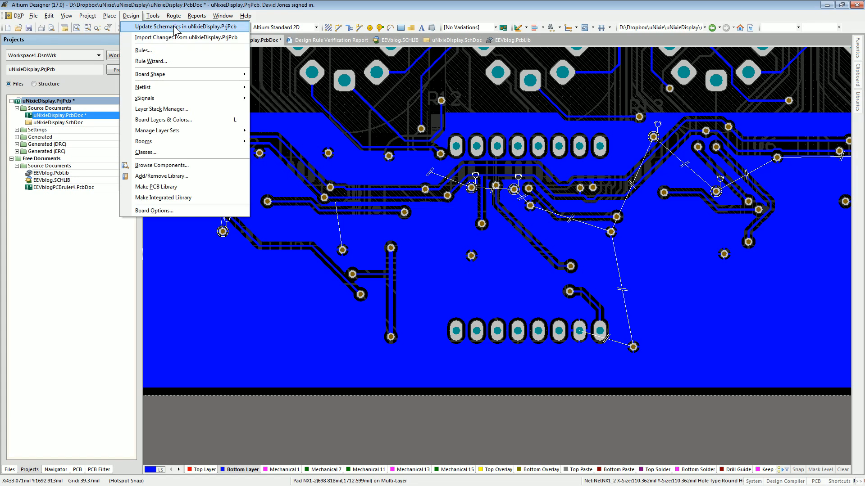
left_click(183, 27)
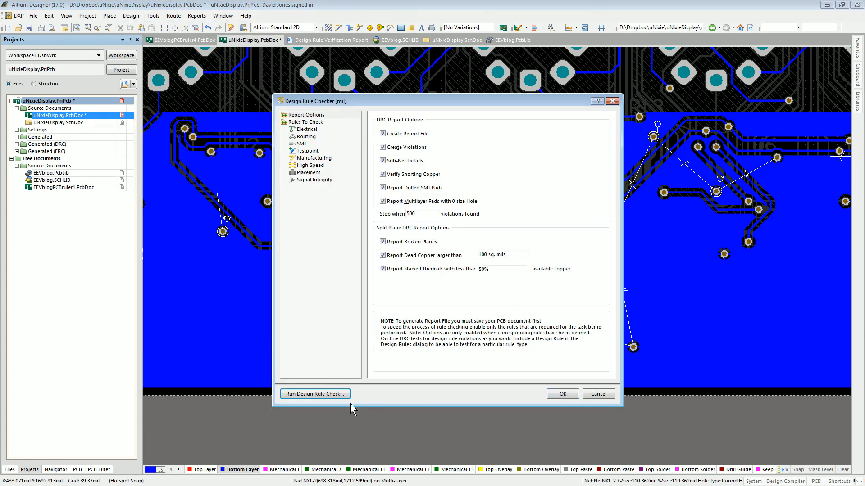
left_click(328, 395)
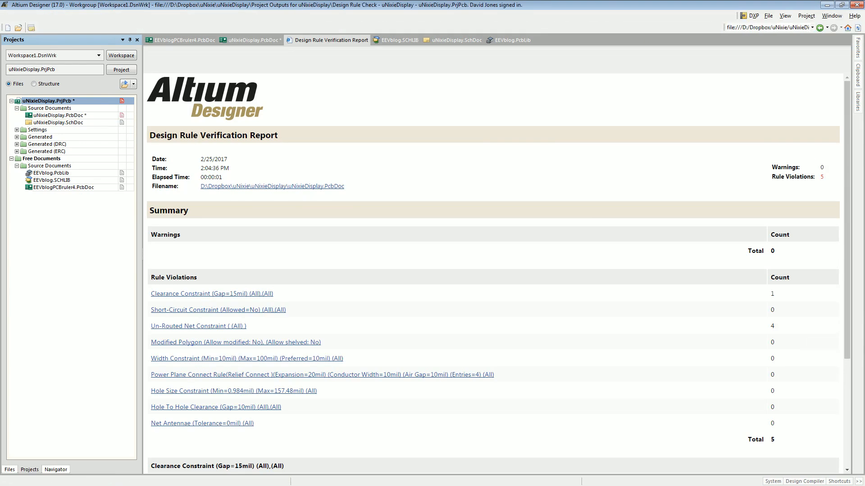
- Bring the design rule check messages into view and review the un-routed GND net violations for U6 and CN1
left_click_drag(864, 173, 501, 104)
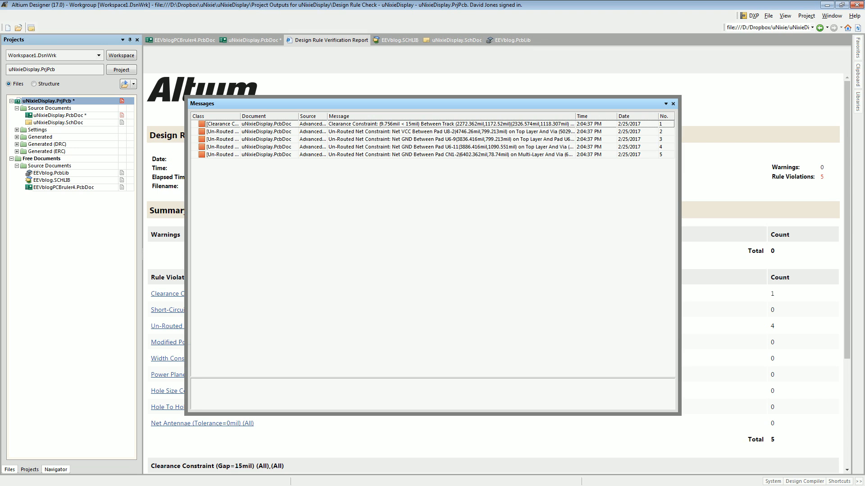
left_click(417, 138)
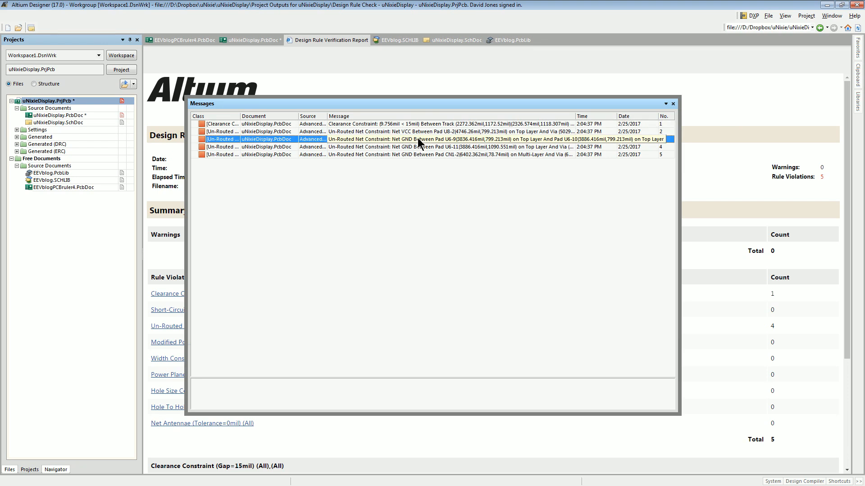
right_click(417, 138)
left_click(456, 157)
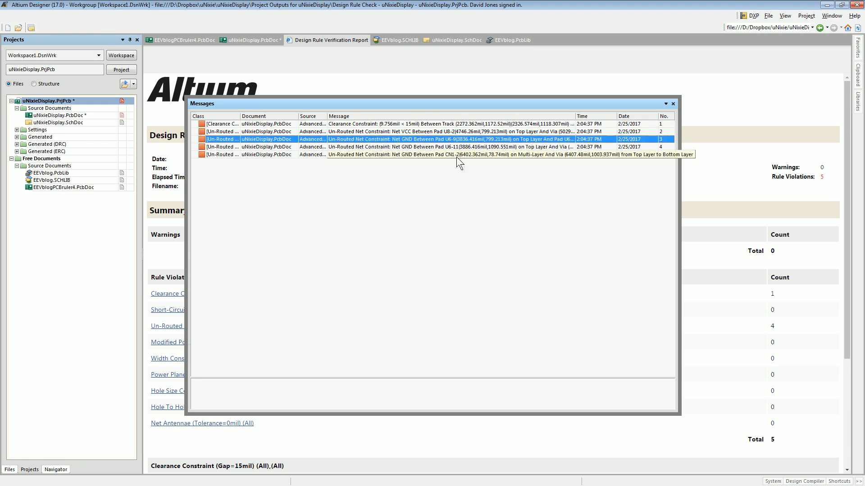
- Return to the board layout, close the violation messages and examine U6's unrouted GND connections on the top layer
left_click(254, 39)
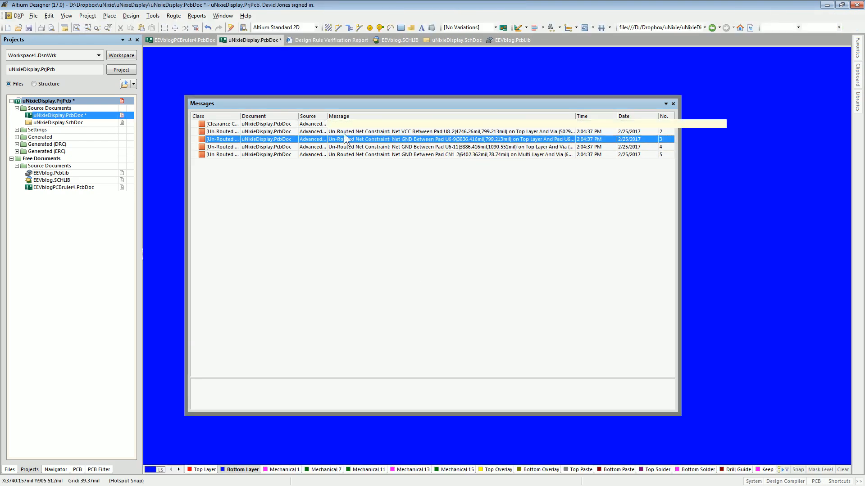
left_click(672, 104)
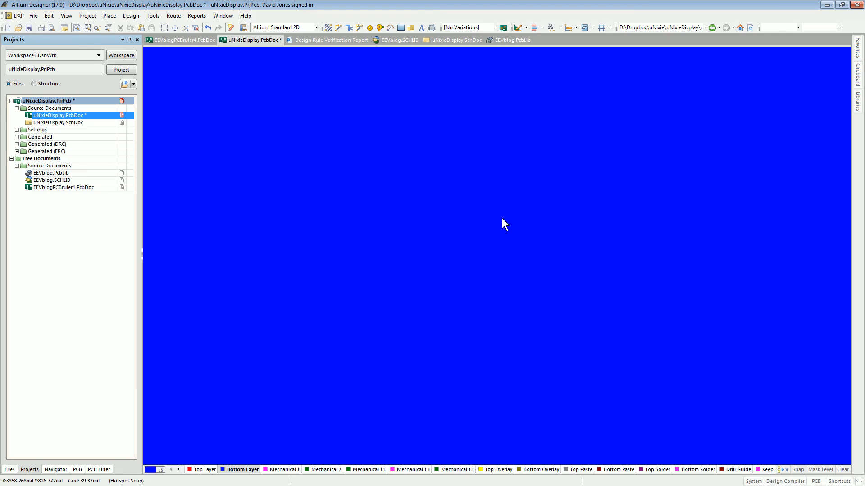
scroll(497, 218, "down", 8, "ctrl")
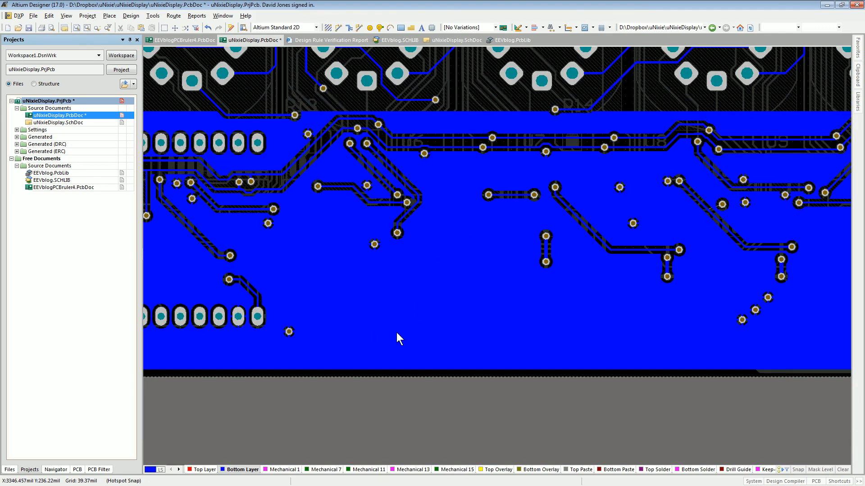
key("shift+s")
key("shift+s")
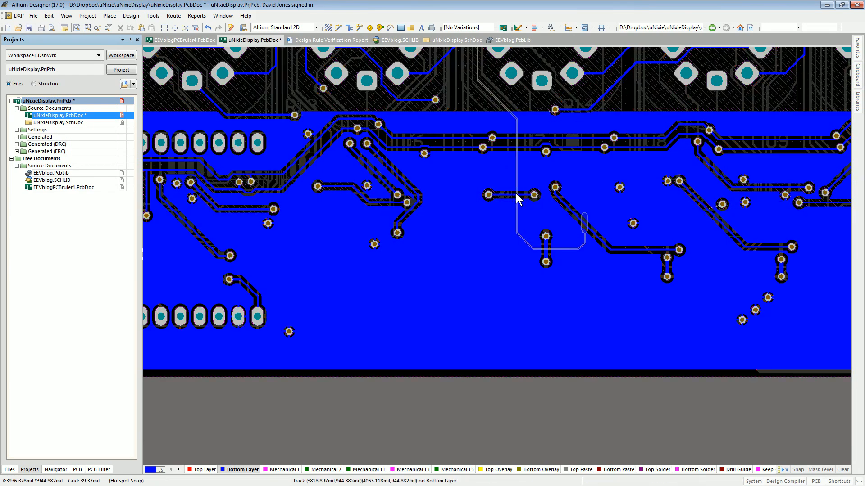
left_click(204, 470)
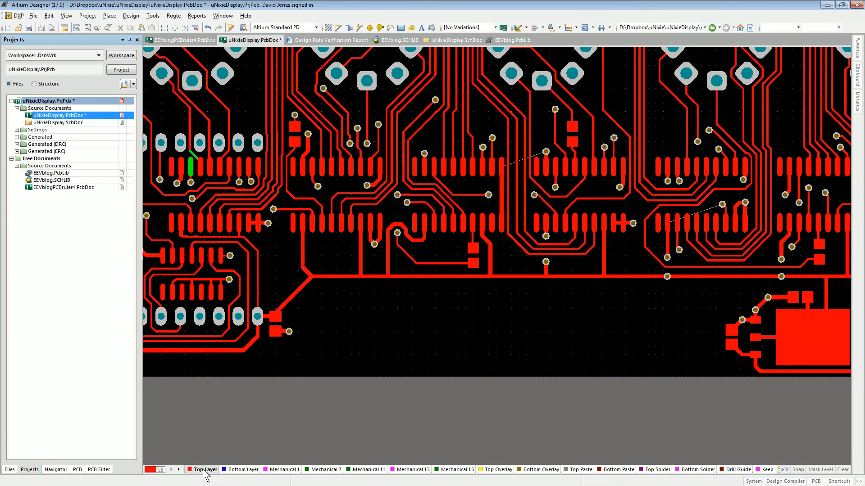
scroll(484, 172, "up", 6, "ctrl")
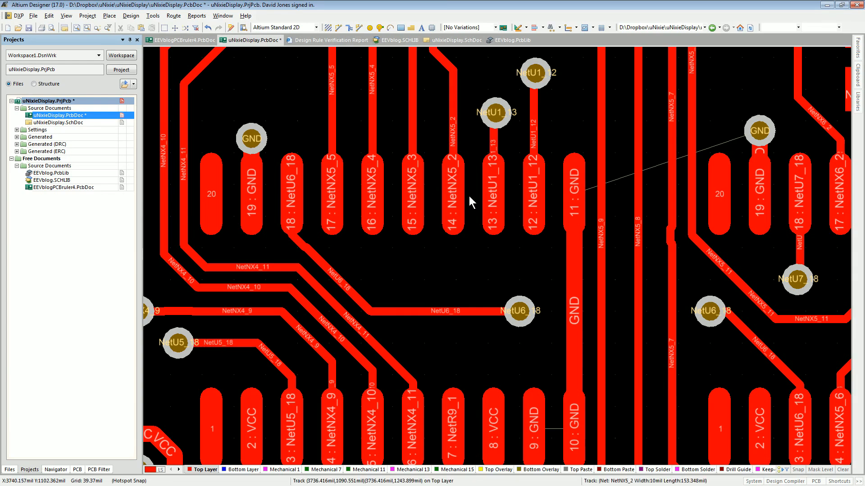
scroll(517, 347, "down", 2)
scroll(563, 365, "up", 2, "ctrl")
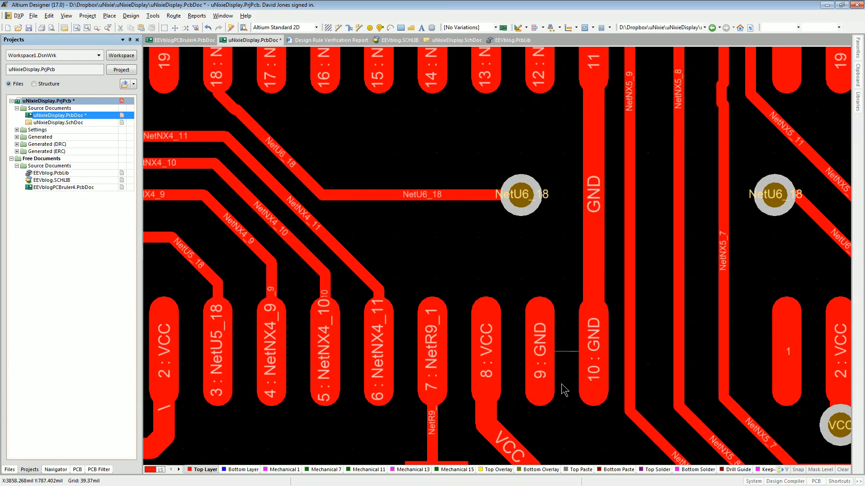
right_click_drag(561, 382, 458, 200)
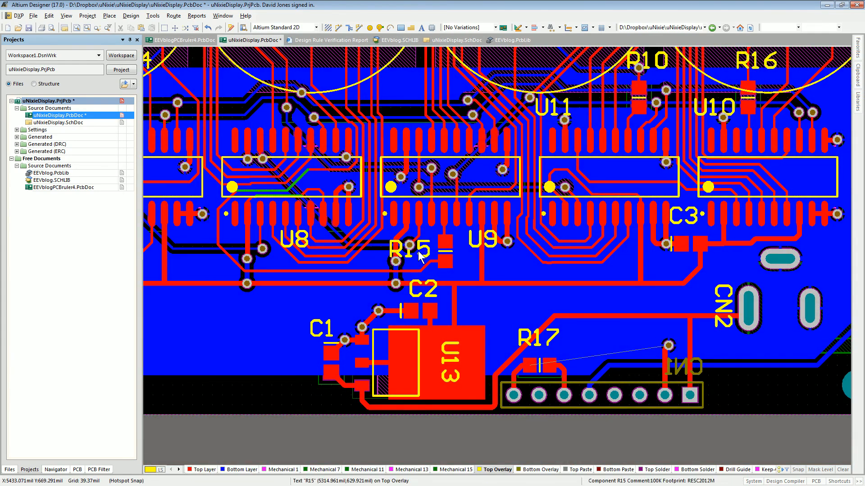
- Hide the bottom layer and the bottom overlay in the board's view configuration
key("shift+s")
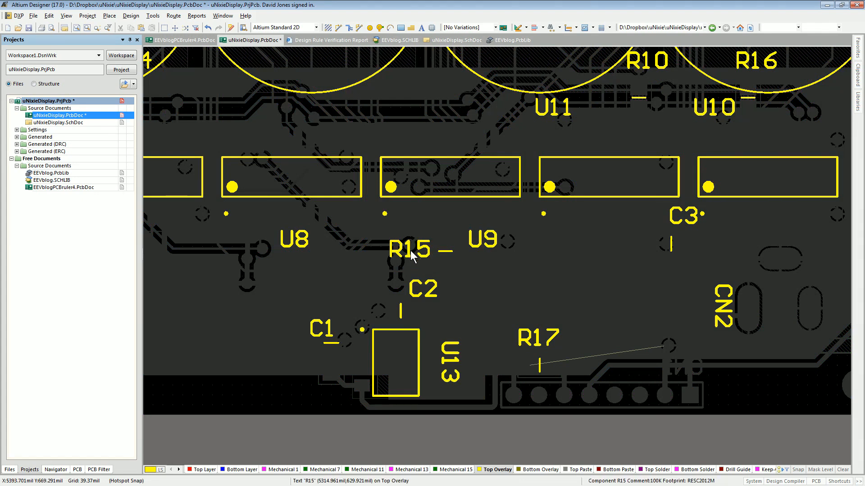
key("shift+s")
key("shift+s")
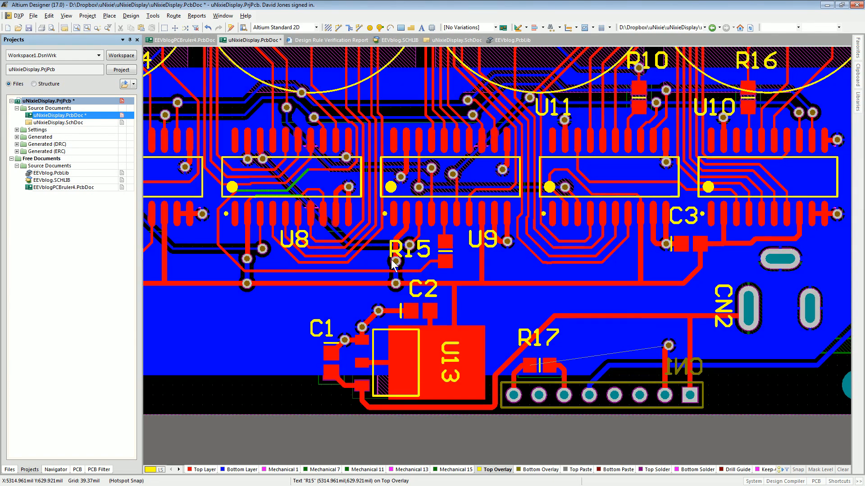
key("l")
left_click(398, 115)
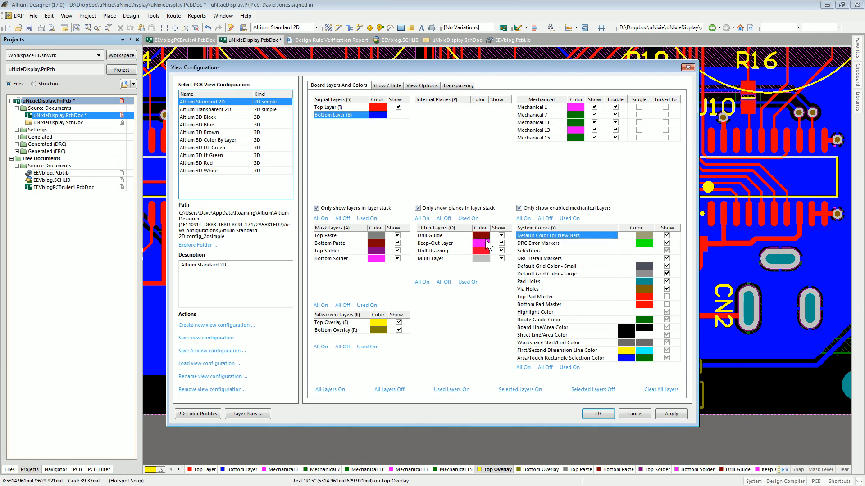
left_click(398, 323)
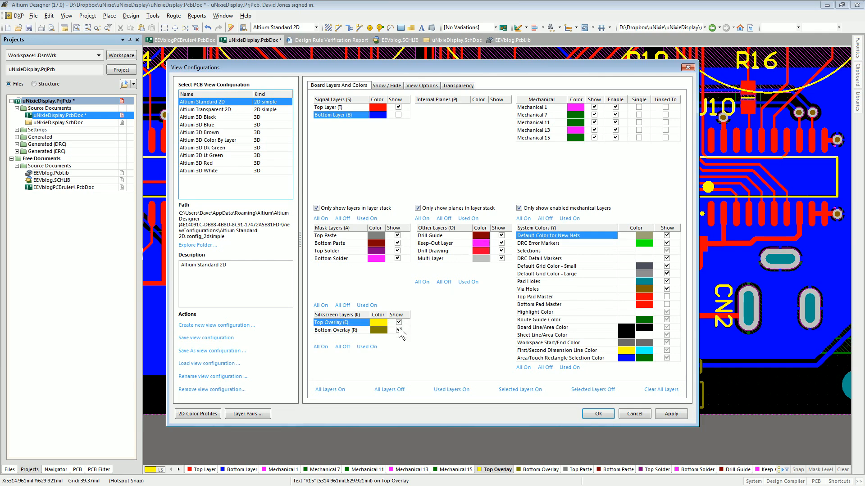
left_click(399, 330)
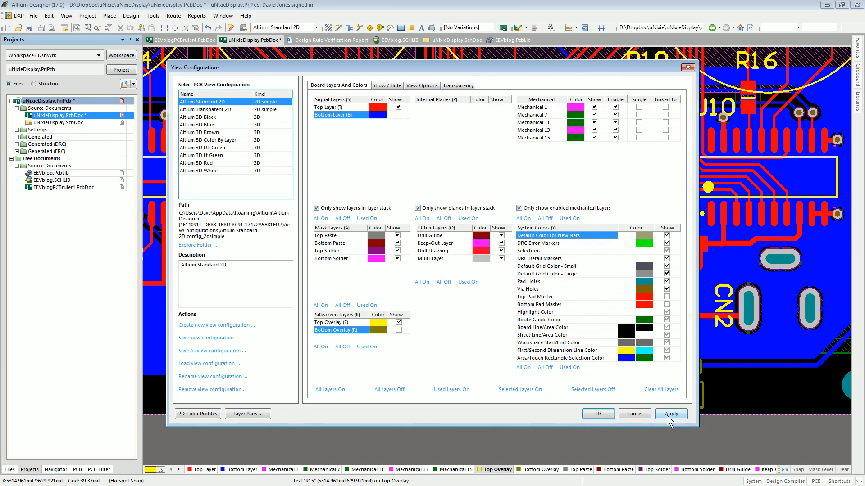
left_click(606, 414)
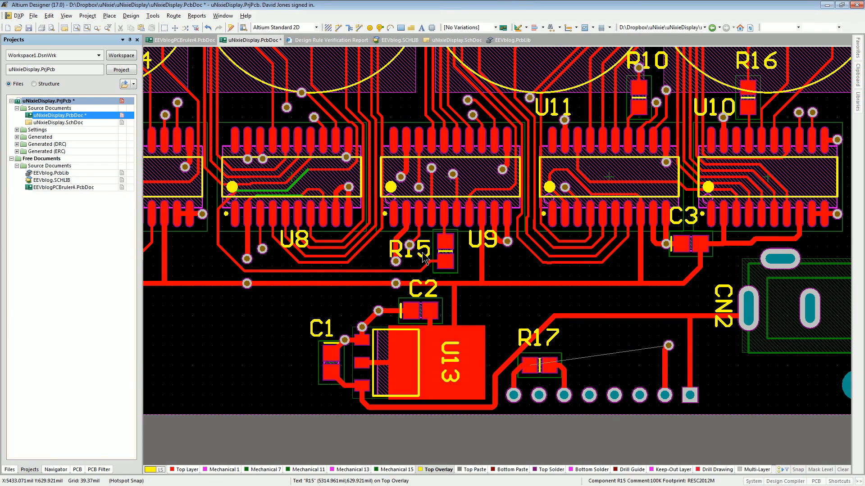
- Move the R15 designator to the lower right of its resistor, C3 below its capacitor, and turn CN2 horizontal beside its connector
left_click_drag(405, 257, 395, 257)
left_click_drag(424, 250, 462, 278)
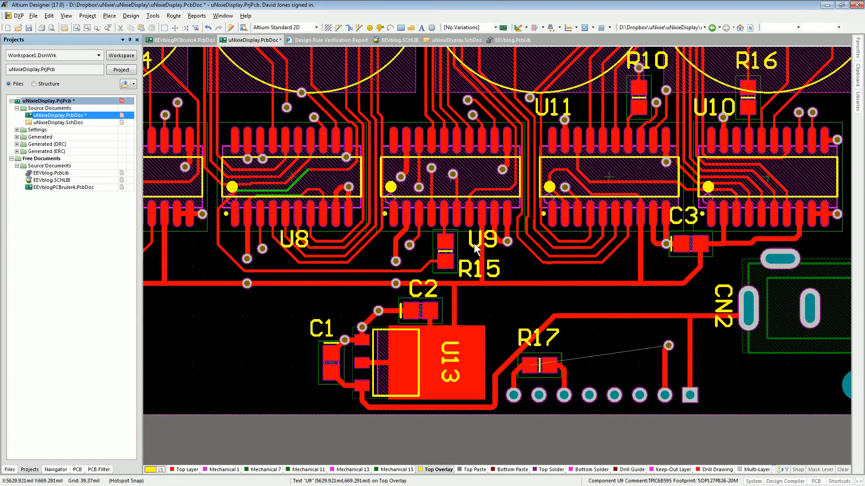
left_click_drag(679, 218, 683, 280)
left_click_drag(723, 306, 689, 316)
key("space")
- Turn the U13 designator horizontal beside its part, and move the R10 and R16 designators beside their resistors
right_click_drag(591, 274, 528, 301)
mouse_move(389, 392)
left_mouse_down()
mouse_move(388, 362)
mouse_move(378, 380)
mouse_move(387, 397)
mouse_move(379, 395)
left_mouse_up()
key("space")
right_click_drag(632, 219, 568, 325)
left_click_drag(518, 194, 454, 257)
left_click_drag(458, 256, 459, 257)
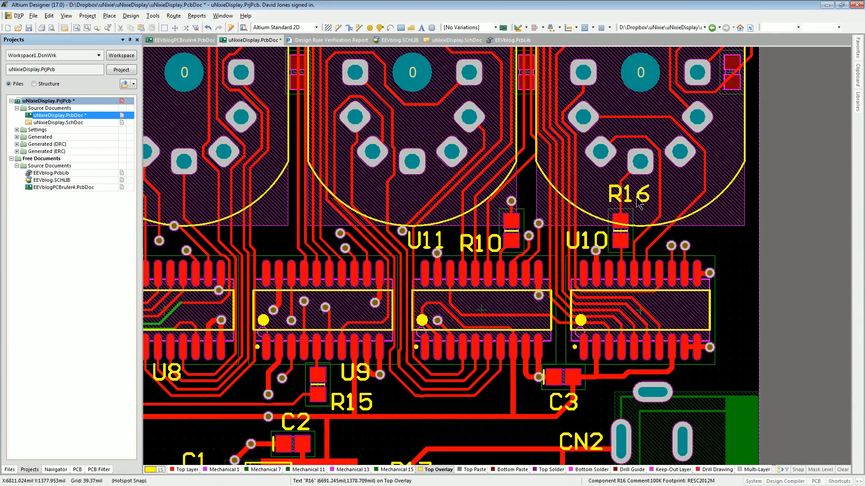
- Examine the board's top side in 3D, checking the designator placement and the exposed vias beside the Nixie tubes
key("3")
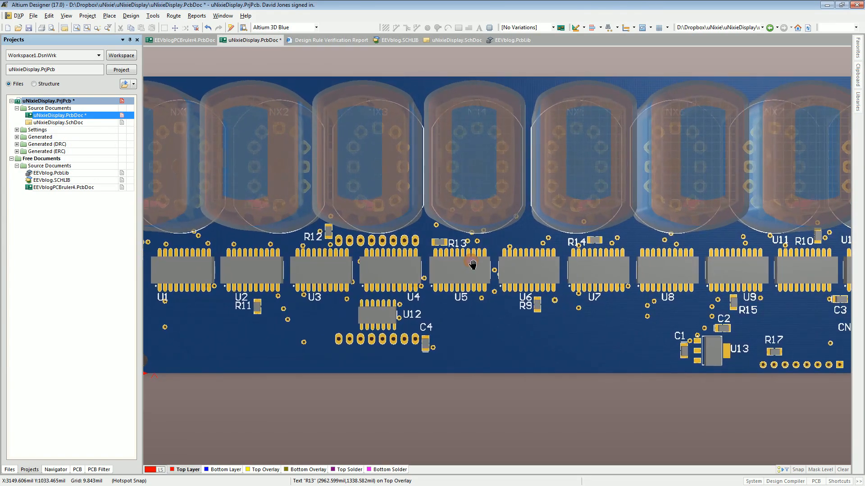
mouse_move(472, 265)
right_mouse_down("shift")
mouse_move(464, 194)
mouse_move(476, 258)
right_mouse_up("shift")
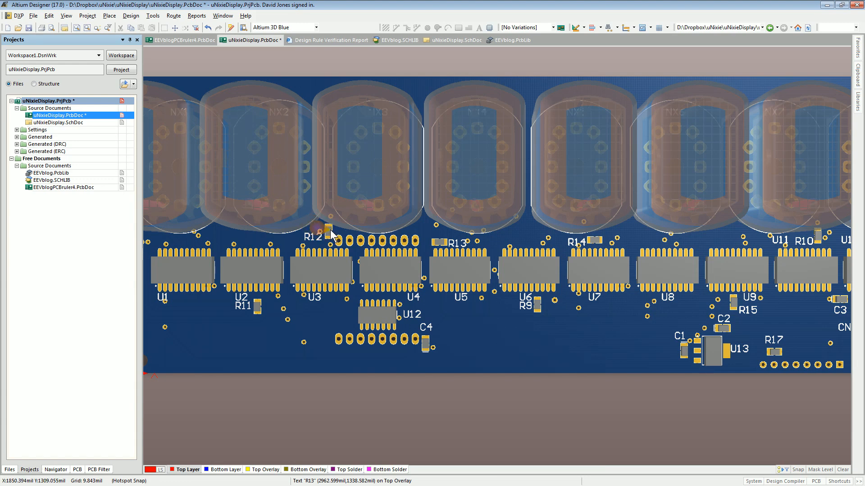
scroll(331, 234, "up", 3, "ctrl")
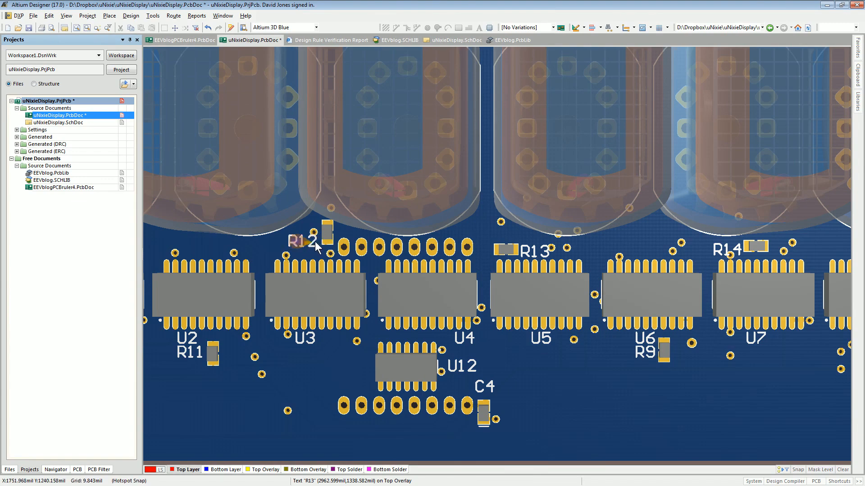
right_click_drag(562, 254, 366, 261)
right_click_drag(772, 251, 606, 243)
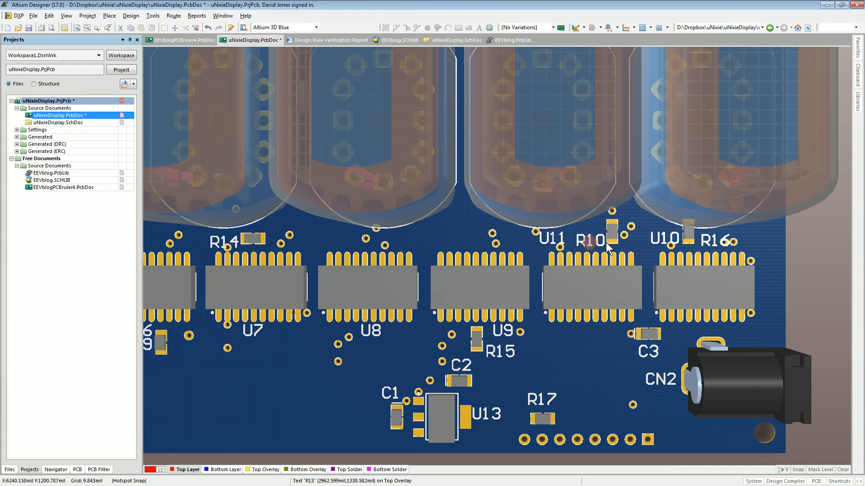
scroll(629, 221, "up", 1, "ctrl")
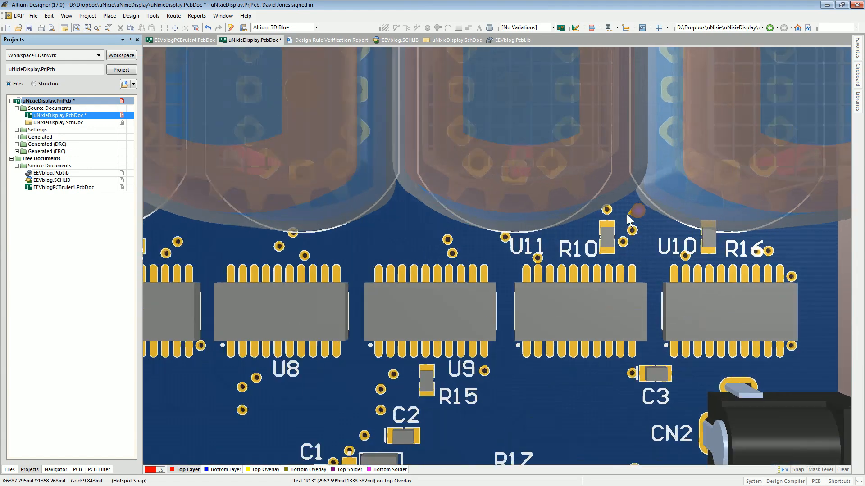
scroll(629, 221, "up", 2, "ctrl")
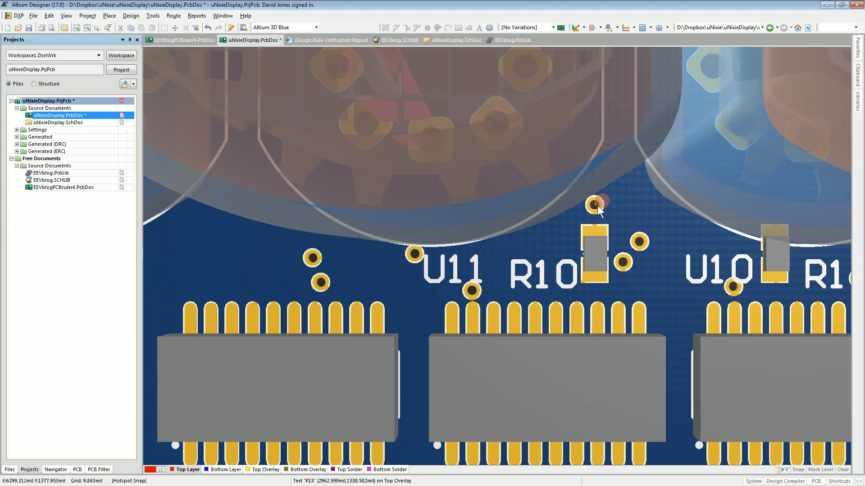
- Force complete tenting on top for the NetNX3_12 via just above R13
key("2")
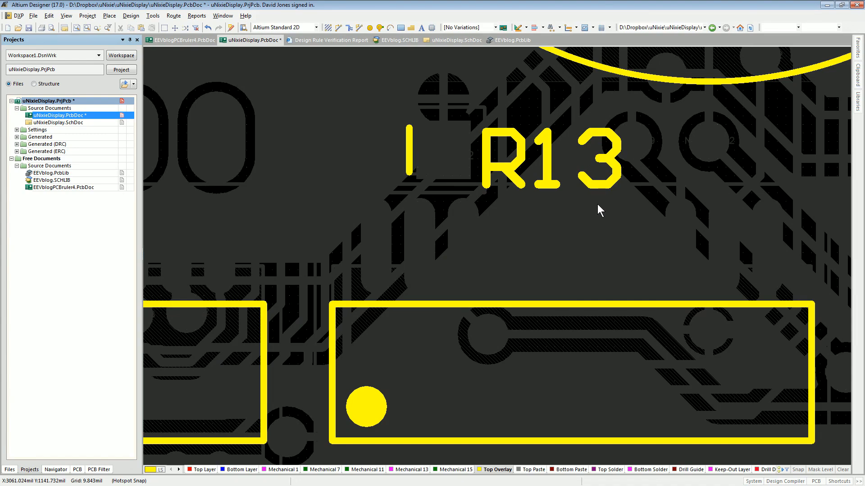
key("shift+s")
key("shift+s")
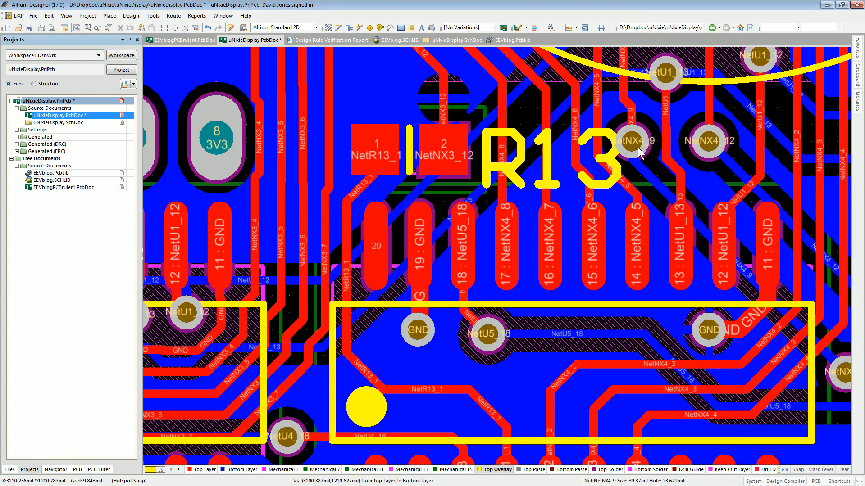
right_click_drag(656, 126, 660, 253)
right_click_drag(385, 131, 467, 233)
scroll(466, 234, "up", 3, "ctrl")
scroll(466, 233, "down", 4, "ctrl")
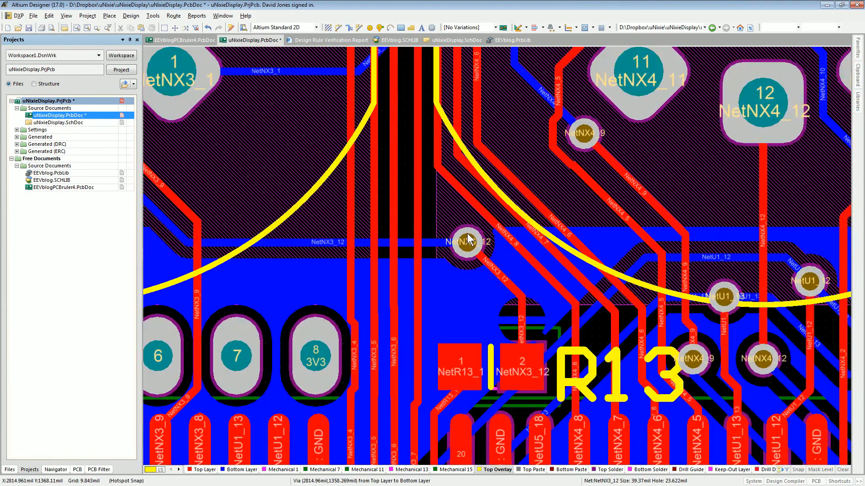
scroll(466, 234, "down", 5, "ctrl")
scroll(466, 234, "up", 6, "ctrl")
left_click(472, 230)
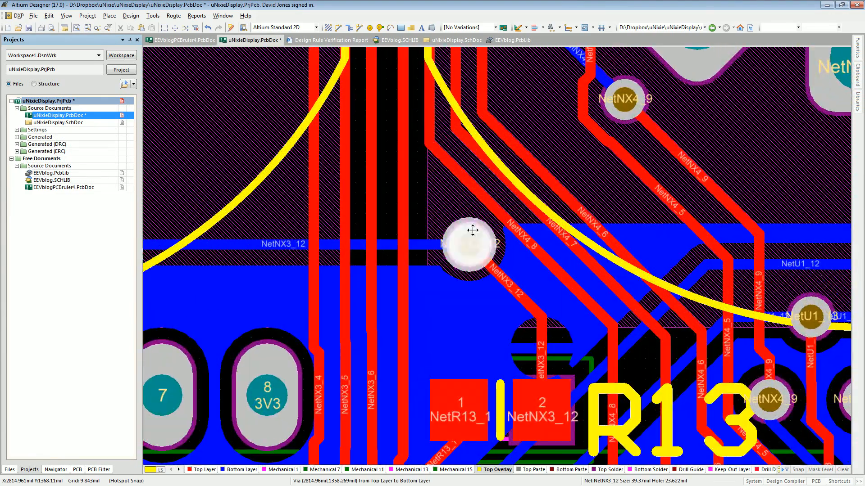
double_click(472, 230)
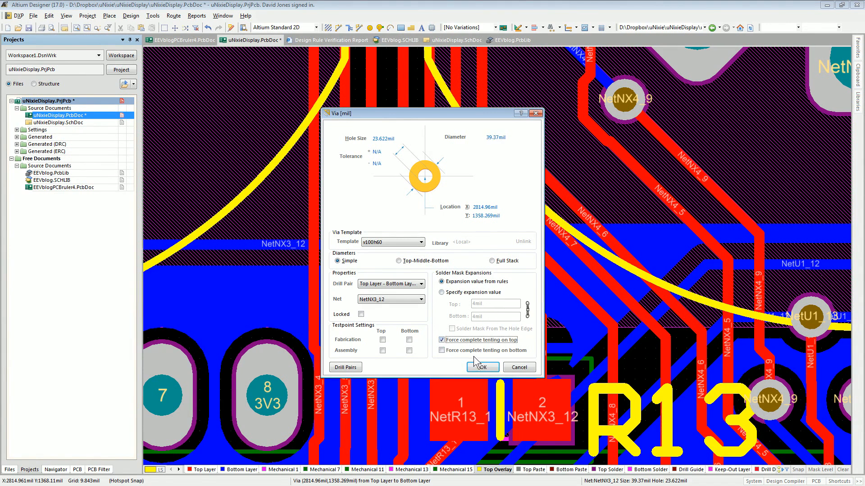
left_click(483, 368)
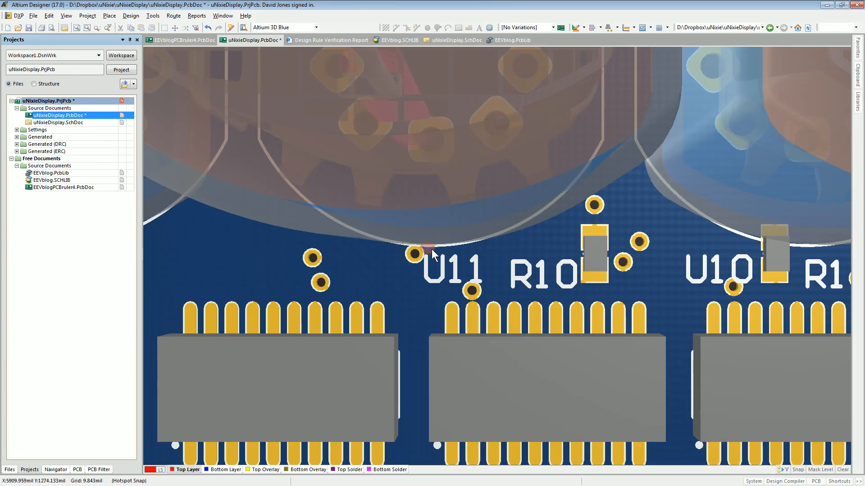
- Locate the NetNX3_12 via above R13 and inspect its top tenting in the 3D view
key("2")
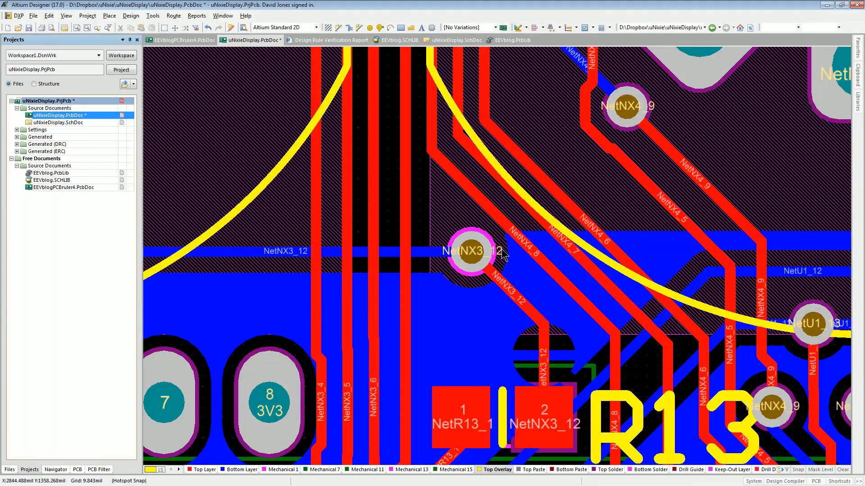
scroll(475, 260, "down", 4, "ctrl")
scroll(475, 262, "up", 2)
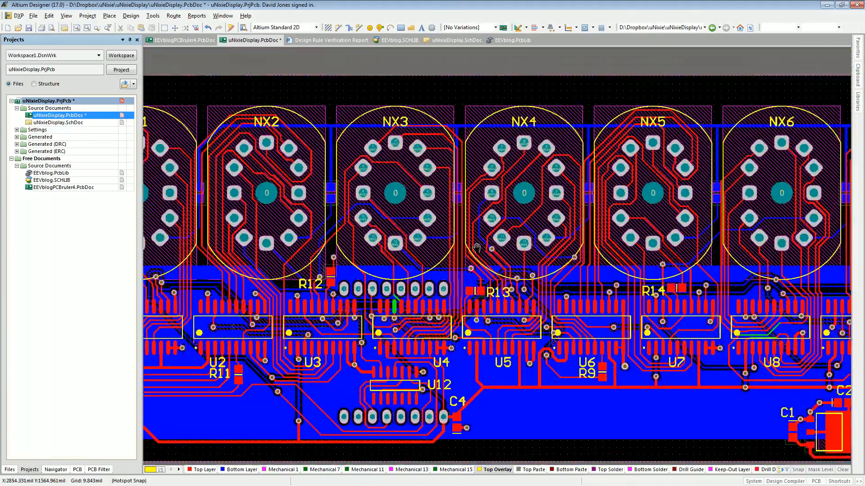
scroll(475, 262, "up", 3, "ctrl")
key("3")
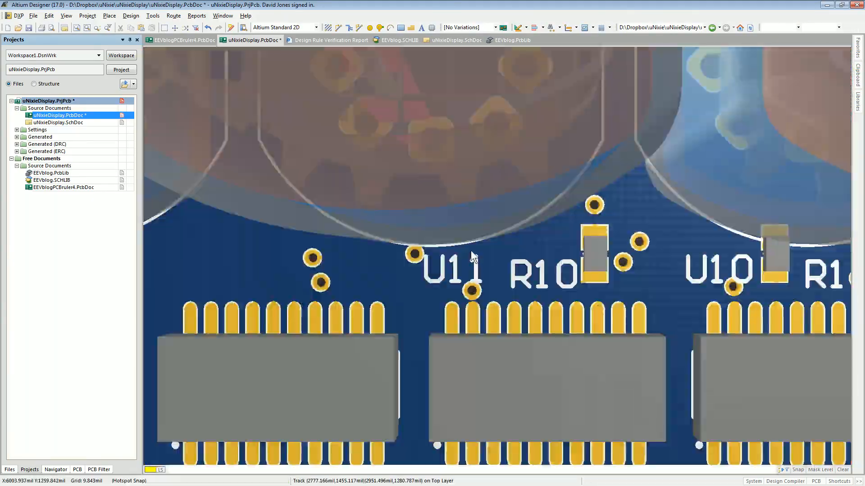
right_click_drag(471, 297, 469, 330)
scroll(475, 276, "down", 4, "ctrl")
right_click_drag(407, 225, 498, 290)
right_click_drag(370, 248, 632, 279)
right_click_drag(395, 307, 506, 269)
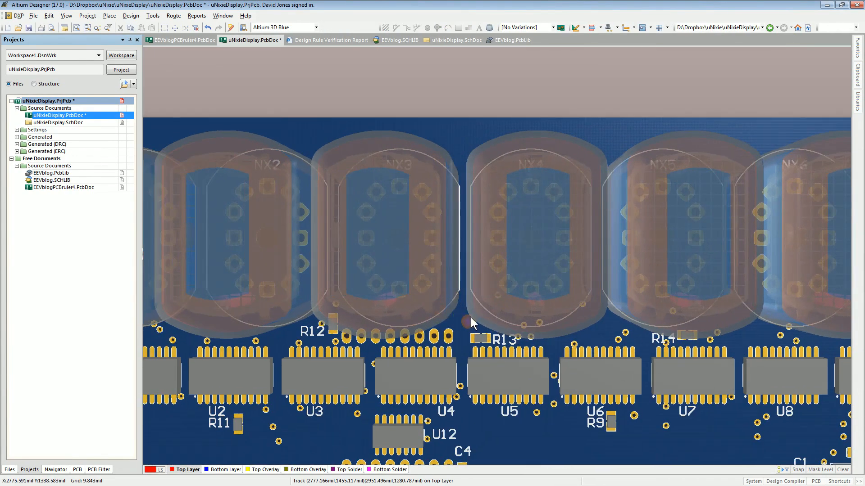
scroll(470, 318, "up", 4, "ctrl")
scroll(451, 317, "up", 5, "ctrl")
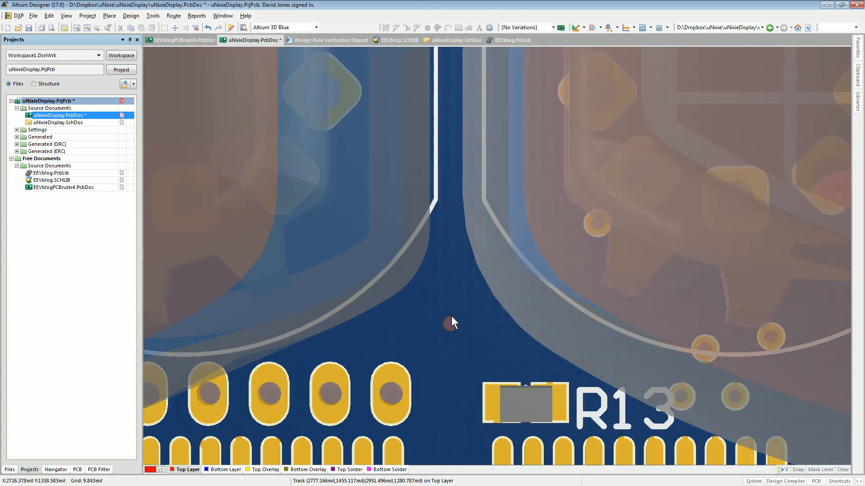
scroll(527, 308, "up", 3, "ctrl")
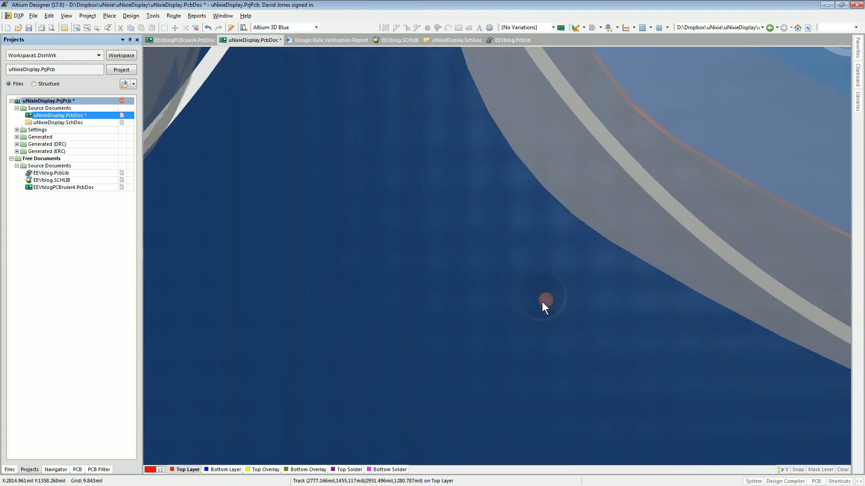
scroll(541, 297, "down", 2, "ctrl")
scroll(535, 299, "down", 6, "ctrl")
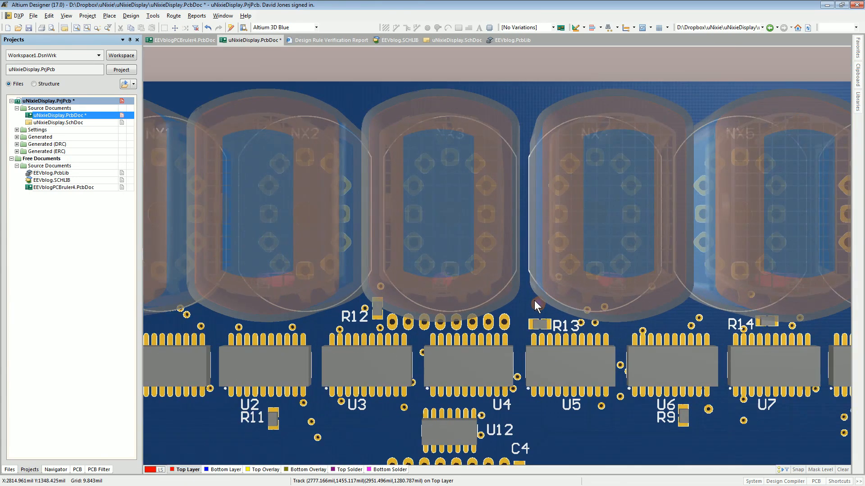
- Check the tenting settings of the NetU1_12 via beside R10 in the 2D layout, leaving its properties dialog without changes
key("2")
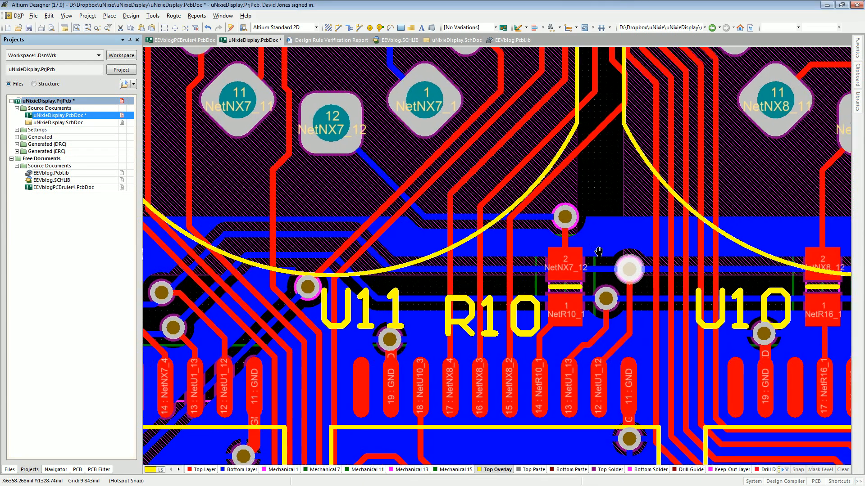
left_click(614, 274)
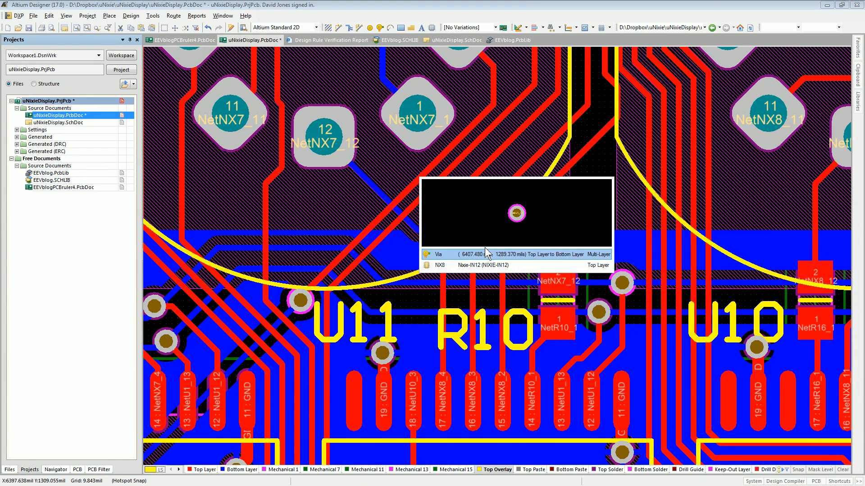
left_click(535, 255)
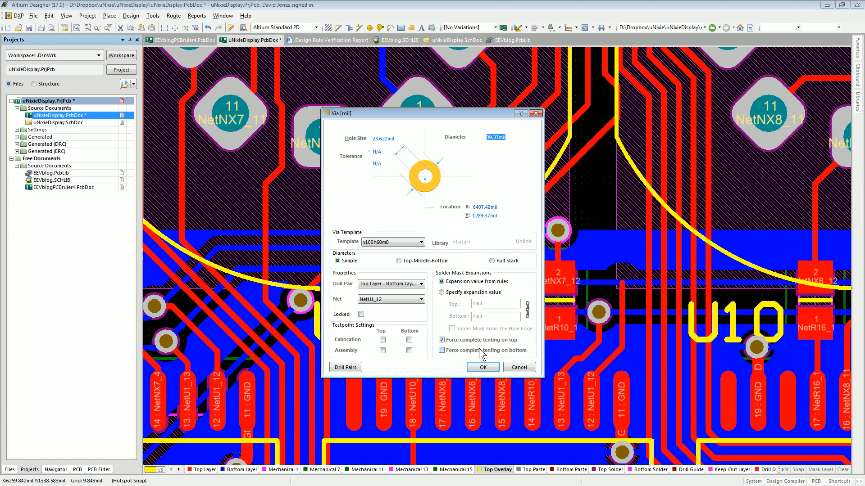
left_click(519, 367)
scroll(621, 254, "down", 6, "ctrl")
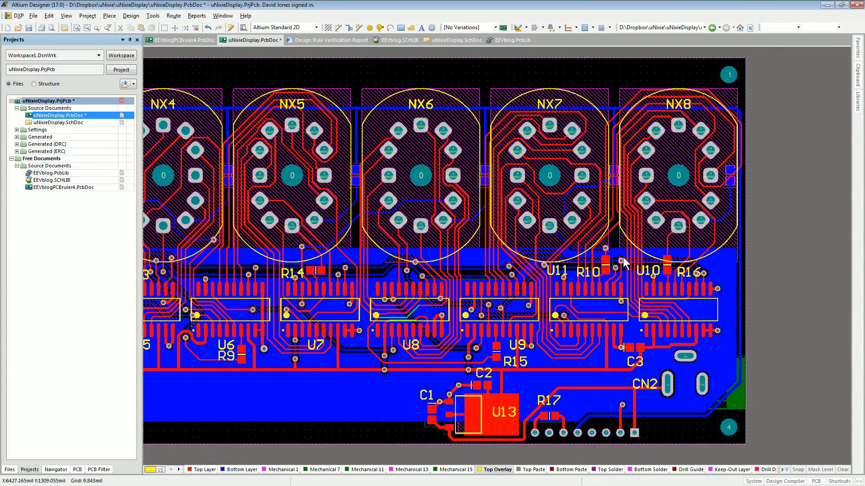
- Examine the vias along the lower edge of the Nixie tubes in 3D, and return to the 2D layout
key("3")
right_click_drag(794, 335, 612, 264)
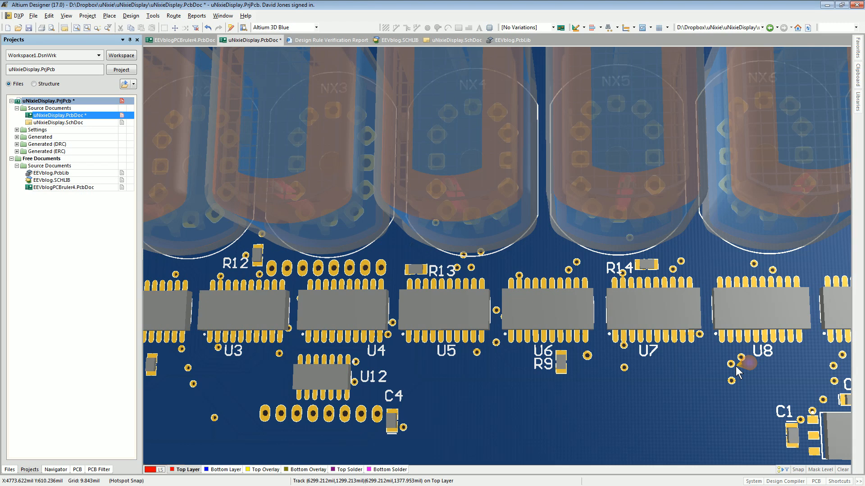
right_click_drag(398, 309, 585, 275)
mouse_move(431, 308)
right_mouse_down()
mouse_move(536, 325)
mouse_move(466, 309)
right_mouse_up()
key("2")
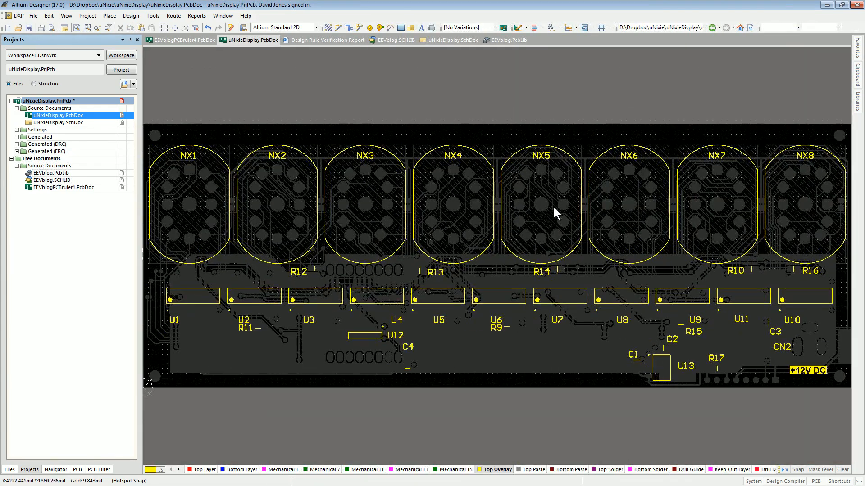
- Inspect the board's top side in 3D from overhead and tilted angles, checking the driver chips, designators and +12V DC connector label
key("3")
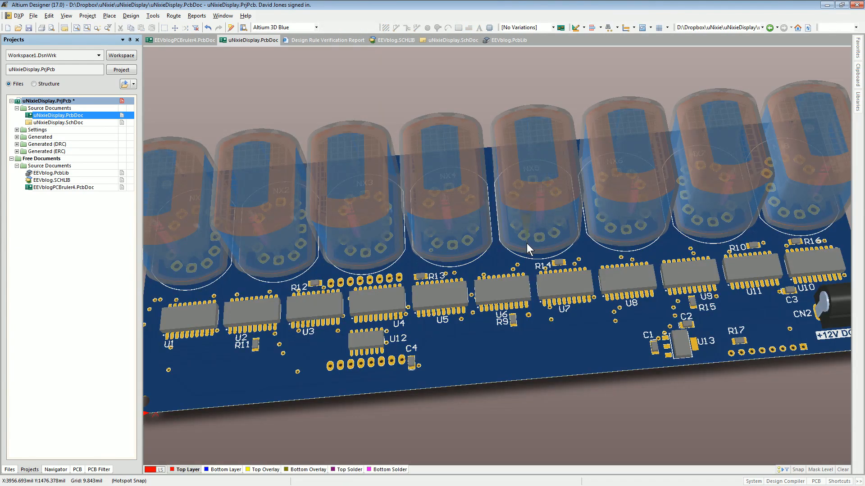
key("0")
scroll(526, 244, "up", 3, "ctrl")
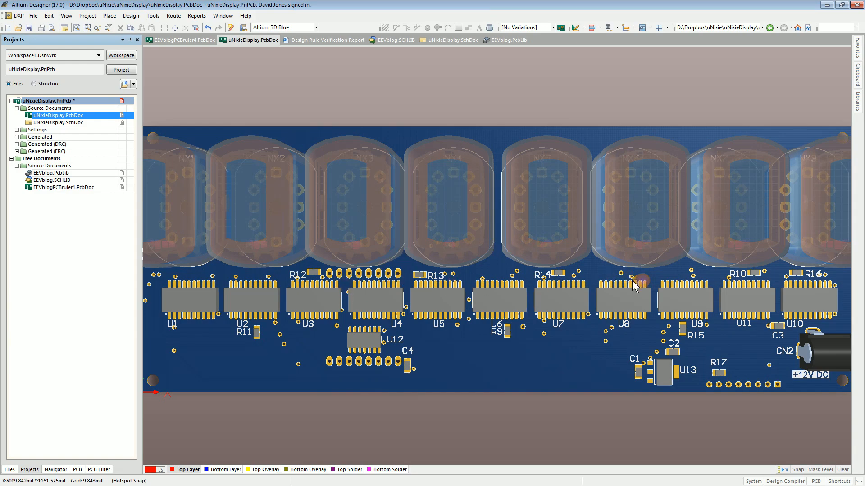
key("shift")
right_click_drag(586, 318, 542, 248, "shift")
right_click_drag(523, 353, 560, 315, "shift")
right_click_drag(711, 316, 555, 289)
right_click_drag(475, 270, 501, 268, "shift")
right_click_drag(622, 268, 665, 277)
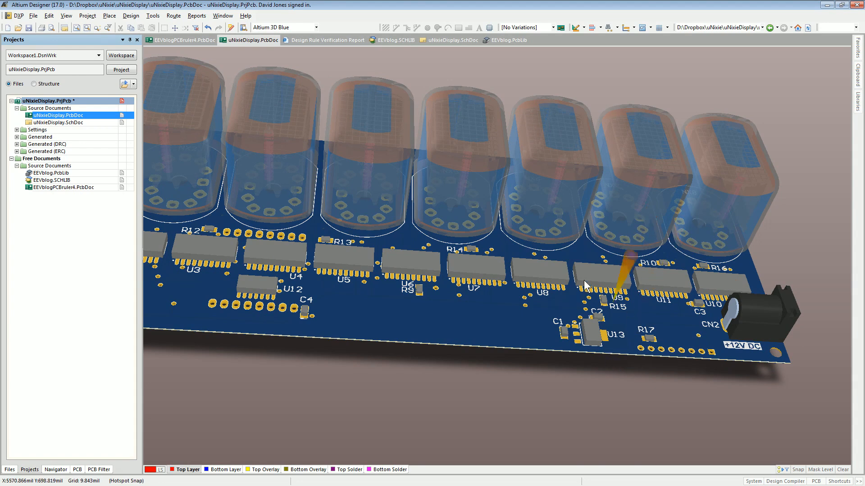
right_click_drag(471, 270, 556, 274)
scroll(554, 276, "down", 2, "ctrl")
right_click_drag(501, 281, 525, 319)
- Flip the 3D board over to inspect its underside, and restore the straight top view
key("shift")
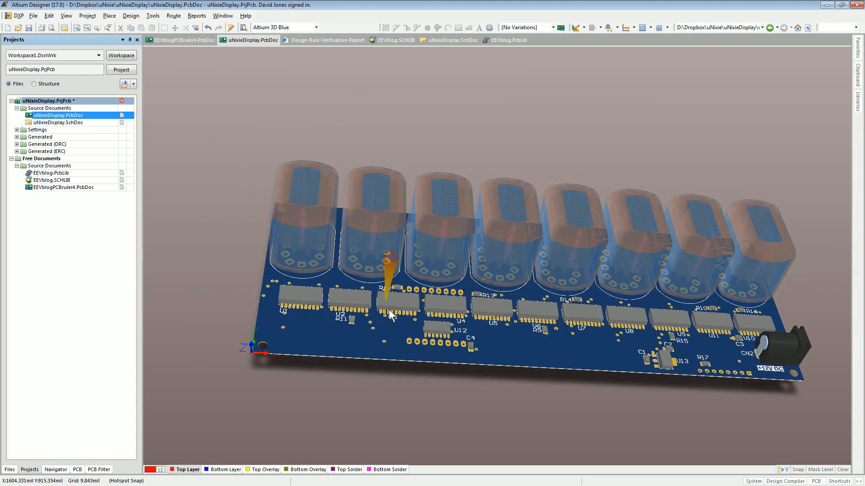
right_click_drag(462, 288, 604, 272, "shift")
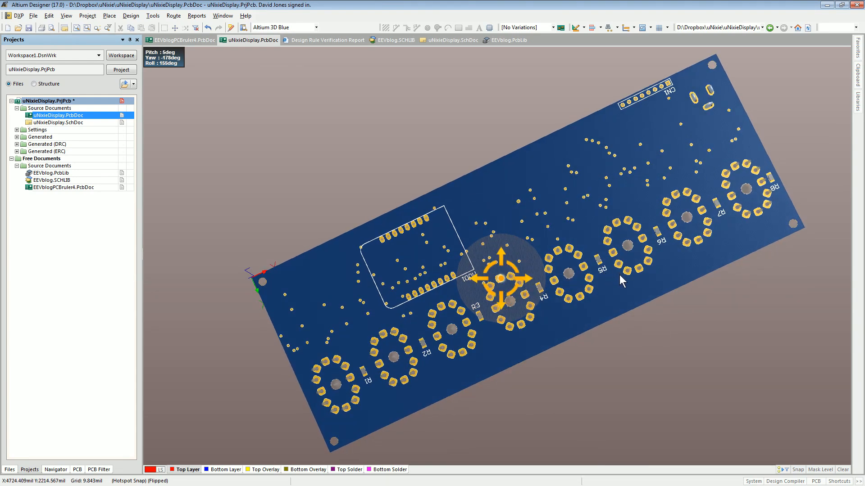
right_click_drag(591, 277, 528, 221, "shift")
key("0")
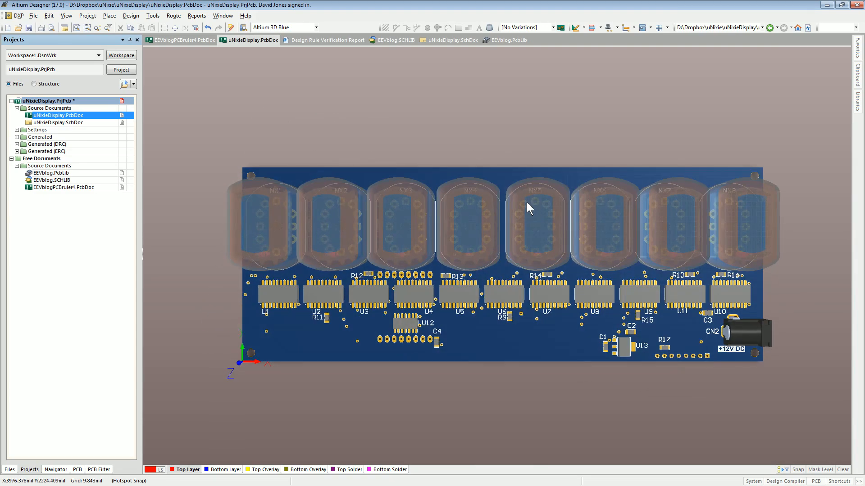
- Review the whole board at an oblique 3D angle, with all eight Nixie tubes and the power connector in view
right_click_drag(522, 257, 513, 241, "shift")
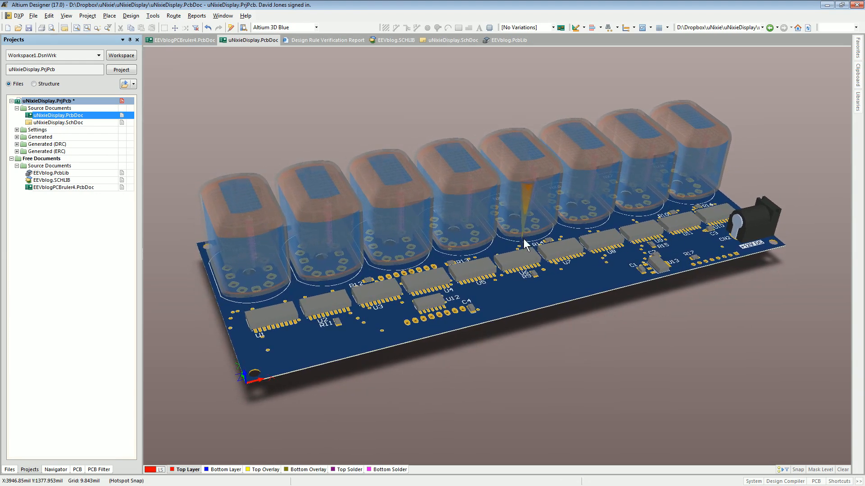
scroll(511, 242, "up", 3, "ctrl")
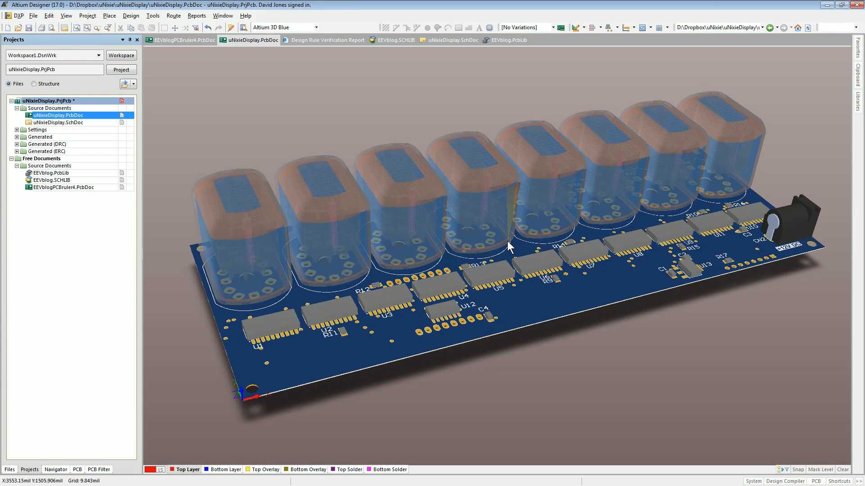
mouse_move(507, 245)
right_mouse_down()
mouse_move(499, 243)
mouse_move(505, 238)
right_mouse_up()
scroll(499, 244, "up", 1, "ctrl")
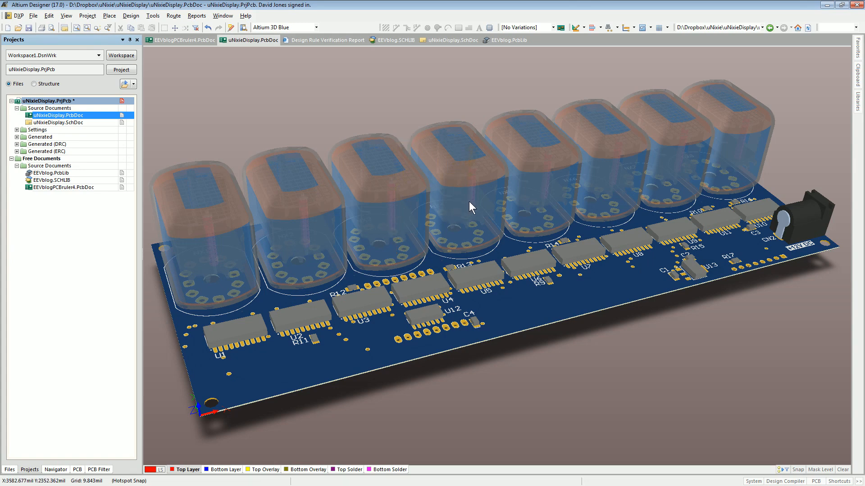
scroll(431, 213, "down", 2, "ctrl")
scroll(431, 213, "up", 2, "ctrl")
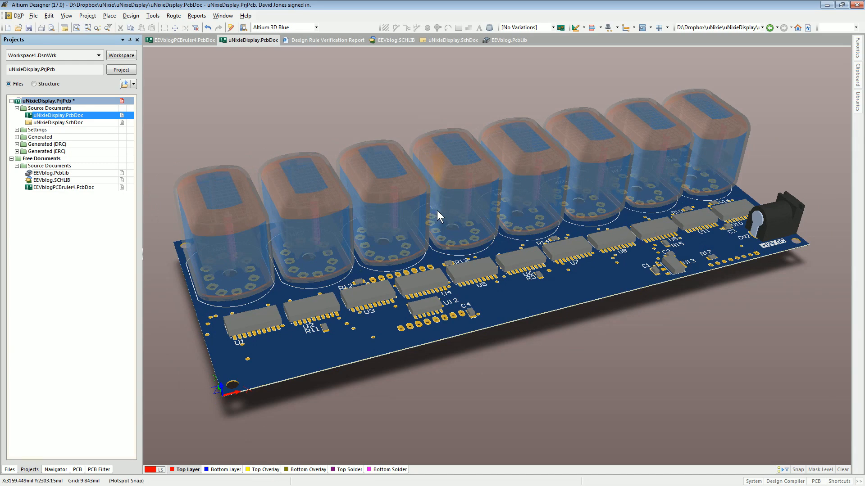
scroll(437, 210, "up", 1, "ctrl")
right_click_drag(437, 210, 443, 210)
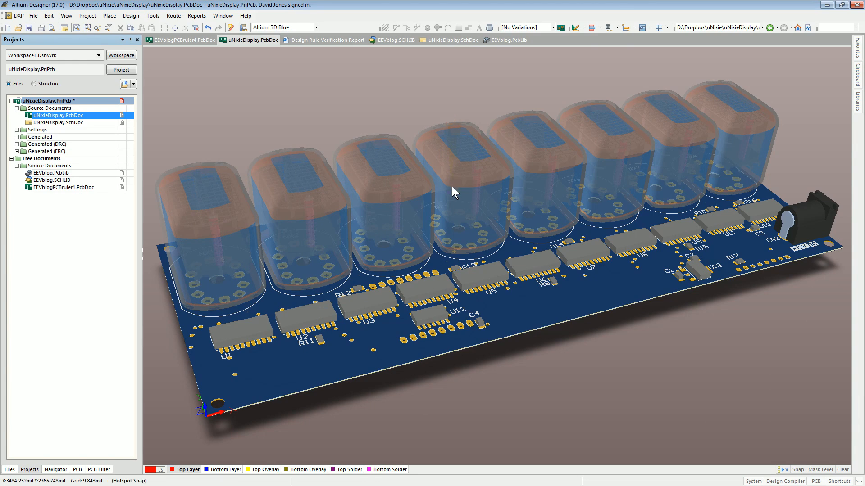
scroll(452, 186, "down", 2, "ctrl")
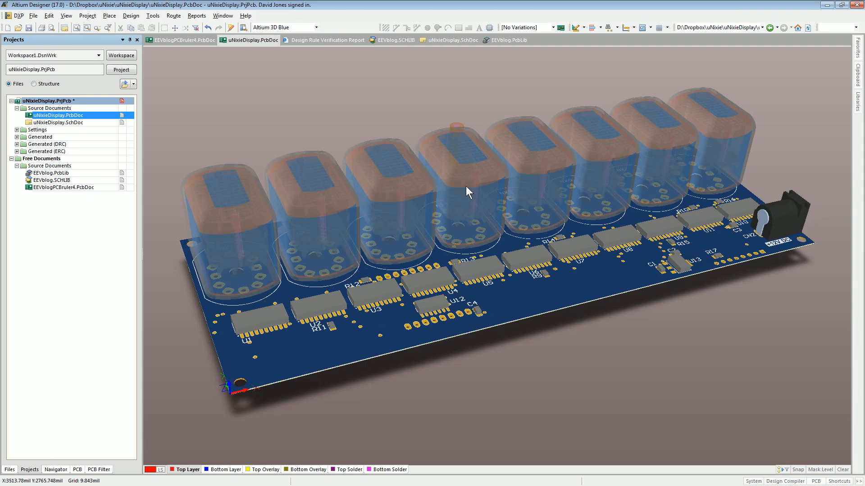
scroll(548, 215, "up", 1, "ctrl")
right_click_drag(510, 211, 503, 228, "shift")
- Compare the whole board in a flat overhead 3D view and from a tilted angle, finishing with the view rotation reset
key("0")
scroll(503, 227, "down", 3, "ctrl")
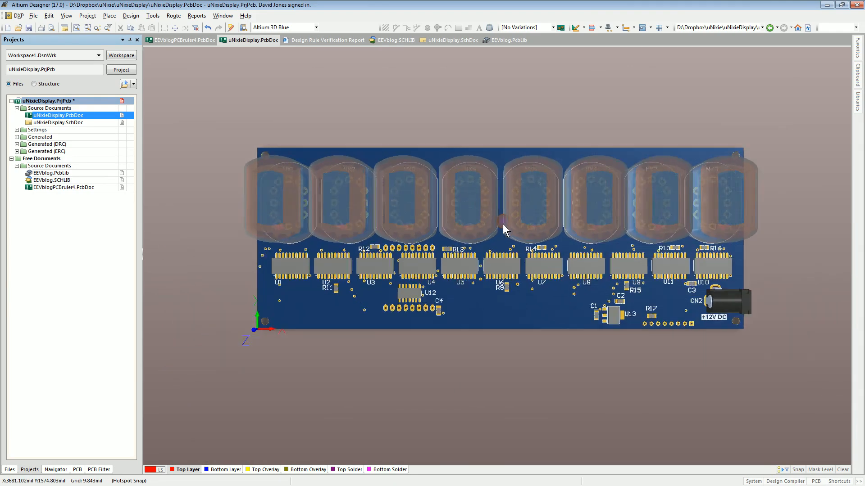
scroll(504, 228, "up", 3, "ctrl")
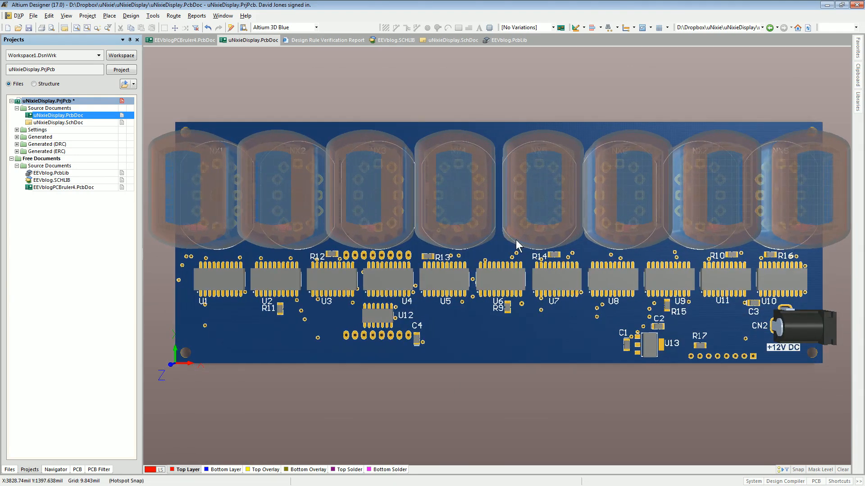
right_click_drag(515, 242, 495, 252, "shift")
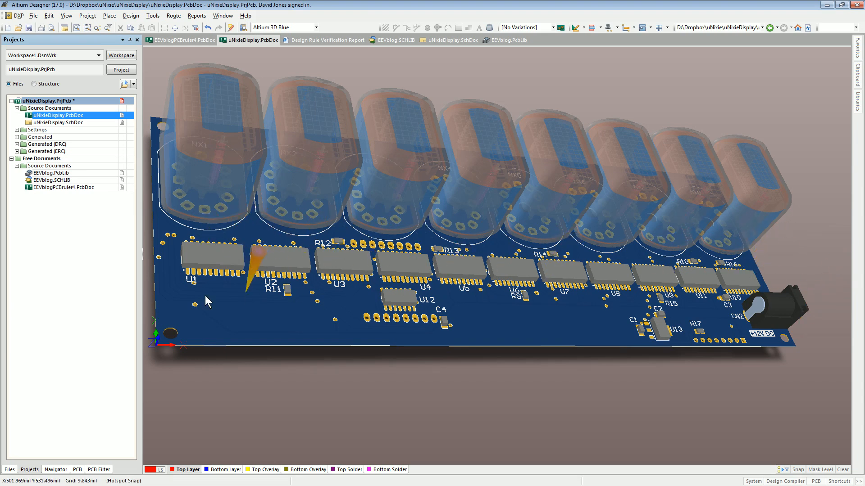
key("0")
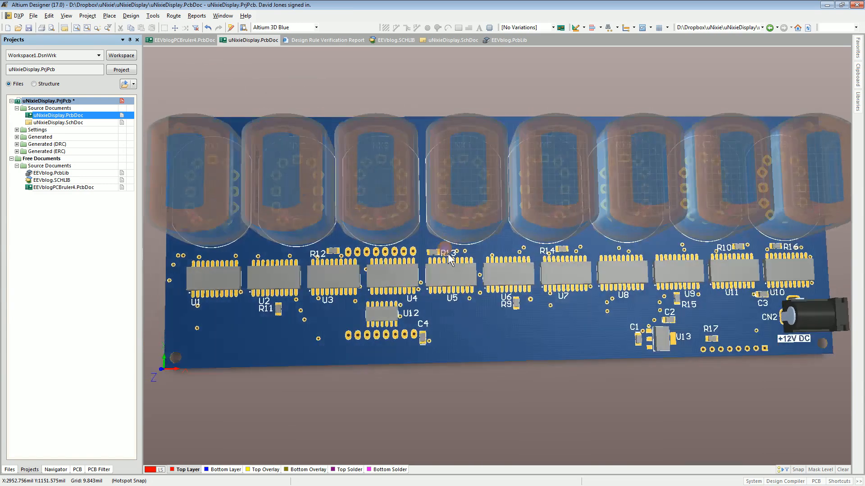